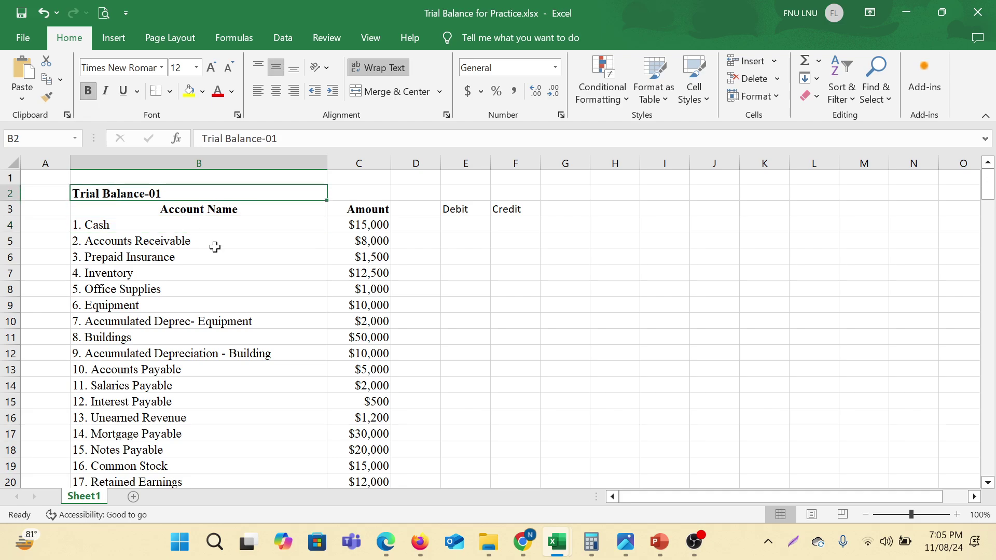
Look through the sheet's trial balances, from Trial Balance-01 down to Trial Balance 3, and return to the first one.
{"action": "scroll", "coordinate": [230, 354], "scroll_direction": "down", "scroll_amount": 3}
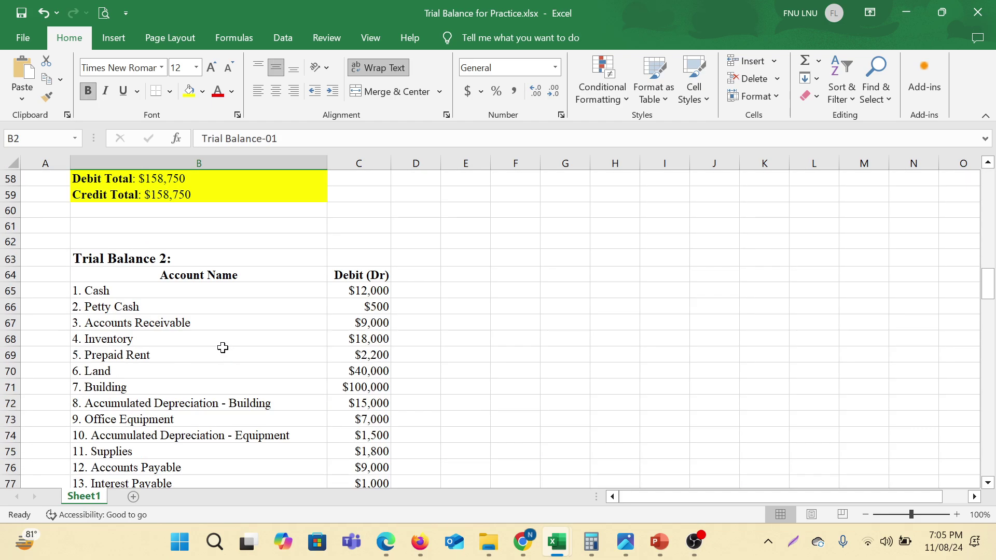
{"action": "left_click", "coordinate": [121, 258]}
{"action": "scroll", "coordinate": [238, 340], "scroll_direction": "down", "scroll_amount": 12}
{"action": "scroll", "coordinate": [249, 343], "scroll_direction": "down", "scroll_amount": 13}
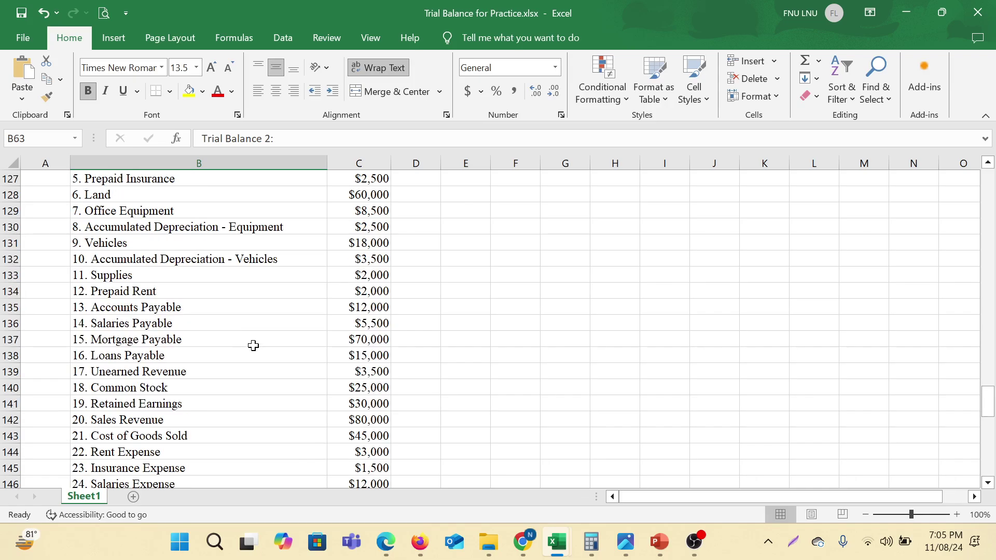
{"action": "scroll", "coordinate": [228, 348], "scroll_direction": "up", "scroll_amount": 7}
{"action": "left_click", "coordinate": [134, 318]}
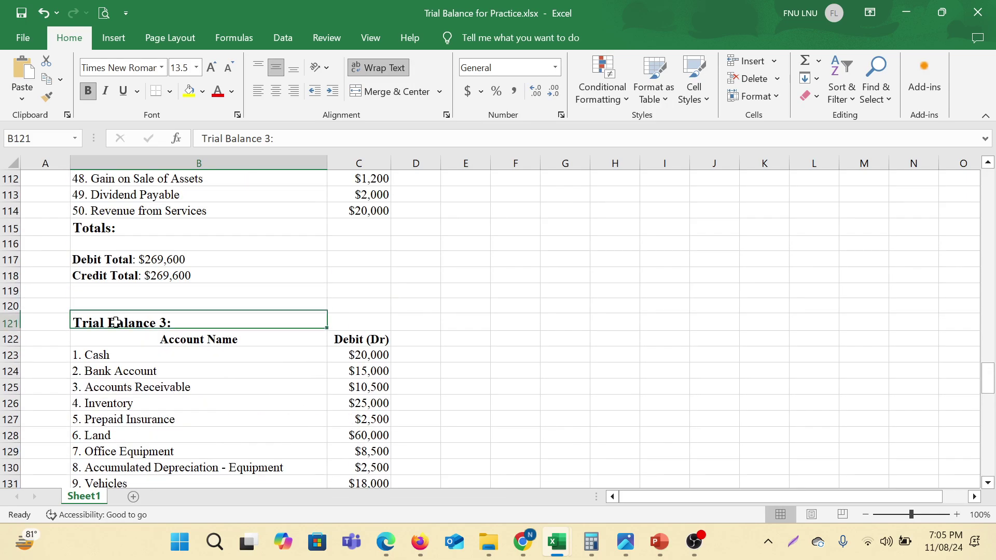
{"action": "scroll", "coordinate": [516, 327], "scroll_direction": "up", "scroll_amount": 20}
{"action": "scroll", "coordinate": [516, 326], "scroll_direction": "up", "scroll_amount": 12}
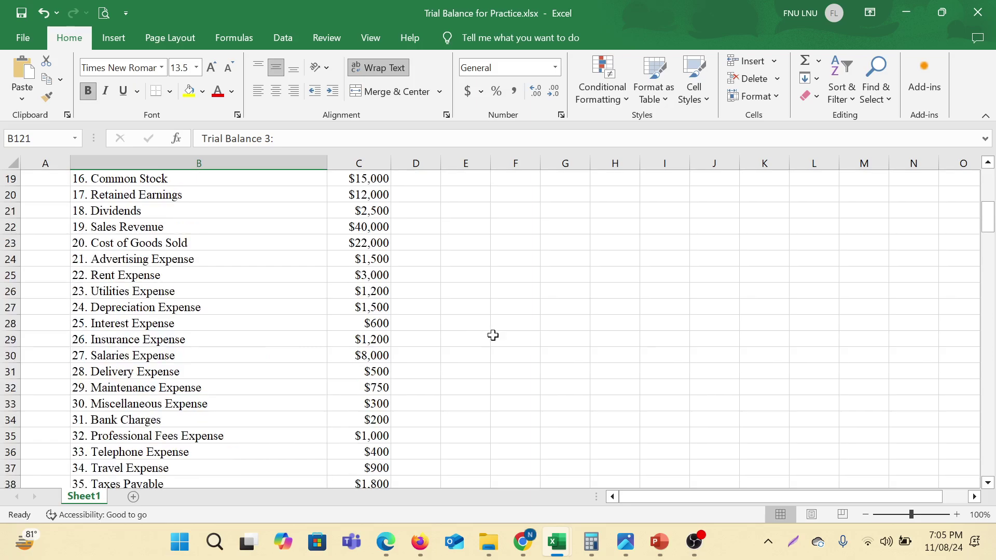
Widen the Debit column (column E) slightly beside Trial Balance-01.
{"action": "left_click", "coordinate": [459, 227]}
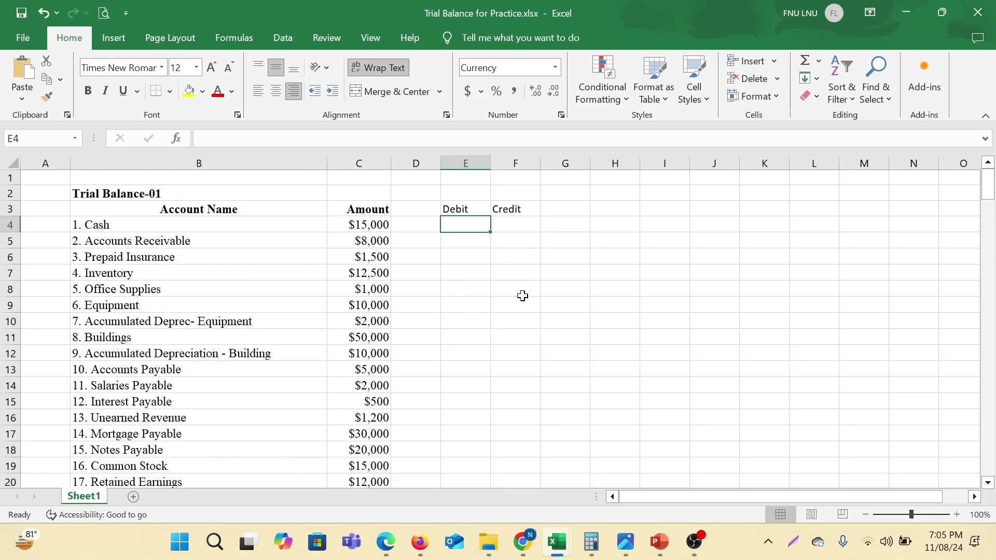
{"action": "left_click", "coordinate": [105, 230]}
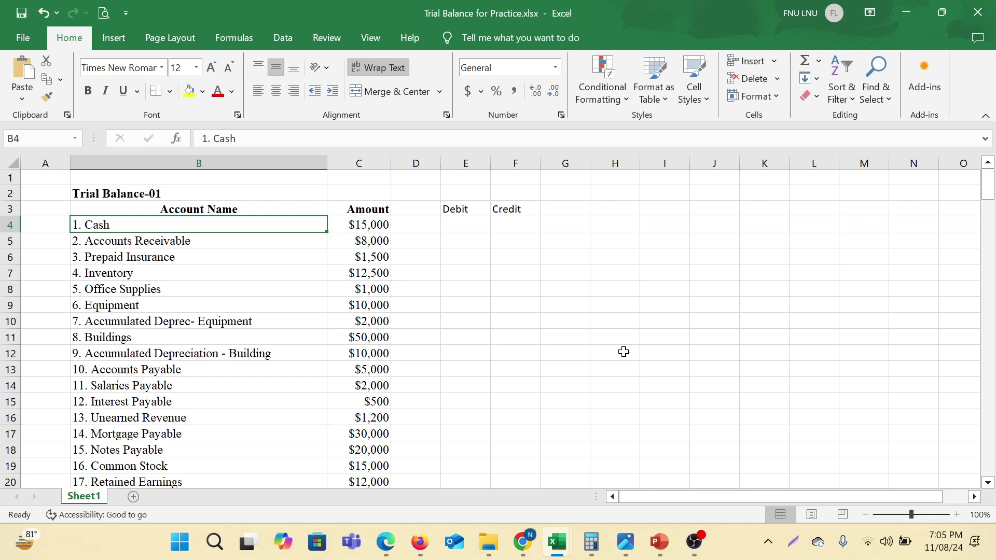
{"action": "left_click_drag", "start_coordinate": [491, 163], "coordinate": [500, 163]}
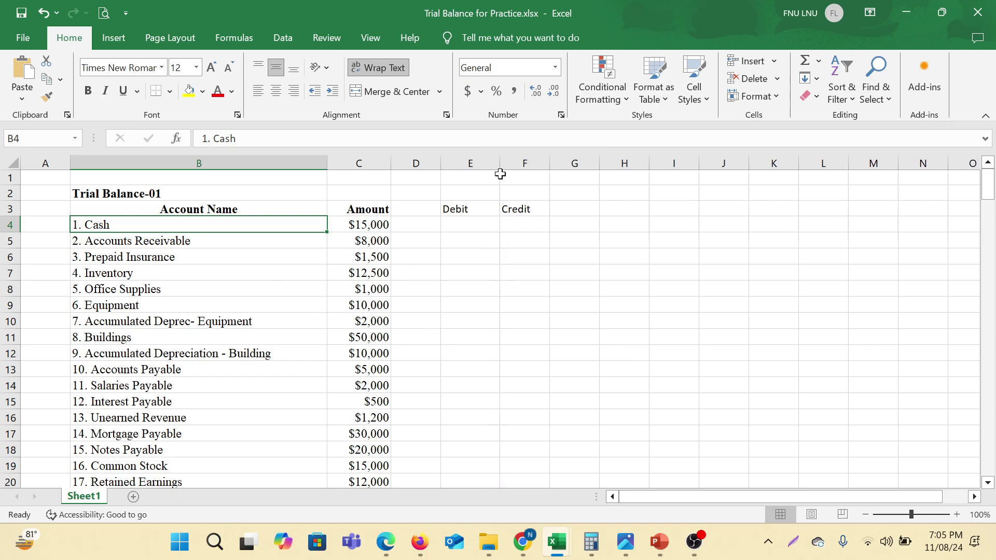
Examine the Debit and Credit columns, the Totals row and the highlighted debit and credit totals of Trial Balance-01.
{"action": "left_click", "coordinate": [375, 208]}
{"action": "left_click_drag", "start_coordinate": [456, 225], "coordinate": [463, 274]}
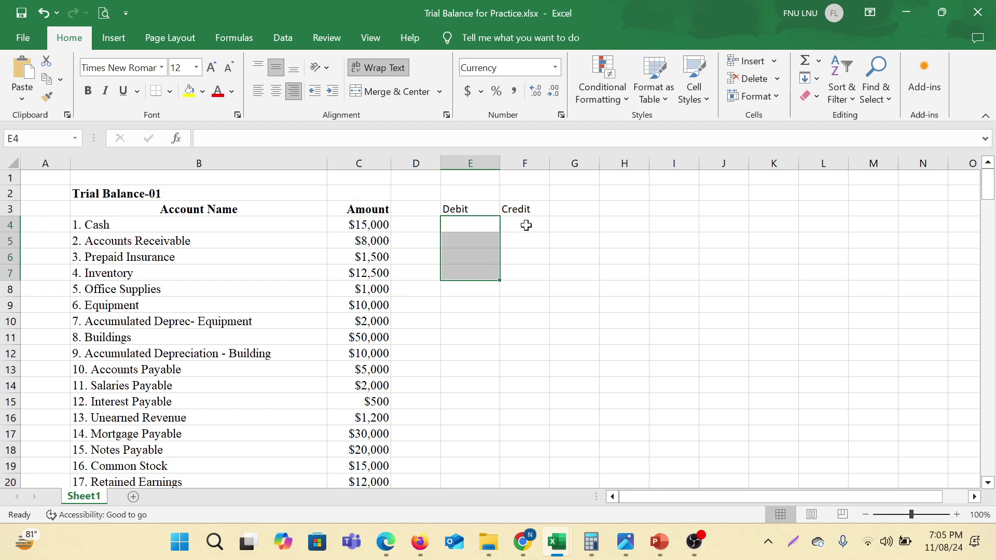
{"action": "left_click_drag", "start_coordinate": [526, 225], "coordinate": [520, 309]}
{"action": "left_click_drag", "start_coordinate": [467, 223], "coordinate": [542, 441]}
{"action": "scroll", "coordinate": [579, 351], "scroll_direction": "down", "scroll_amount": 8}
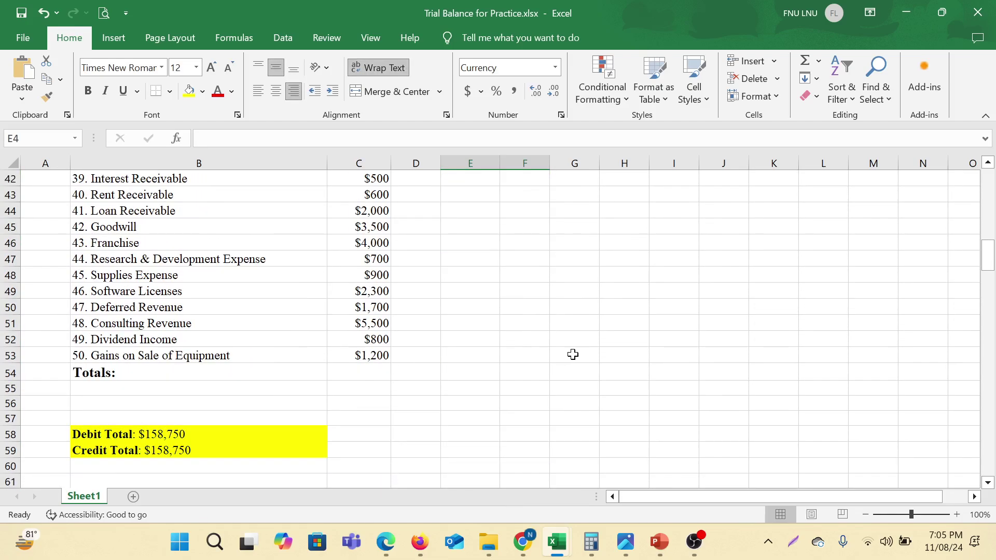
{"action": "left_click", "coordinate": [469, 373]}
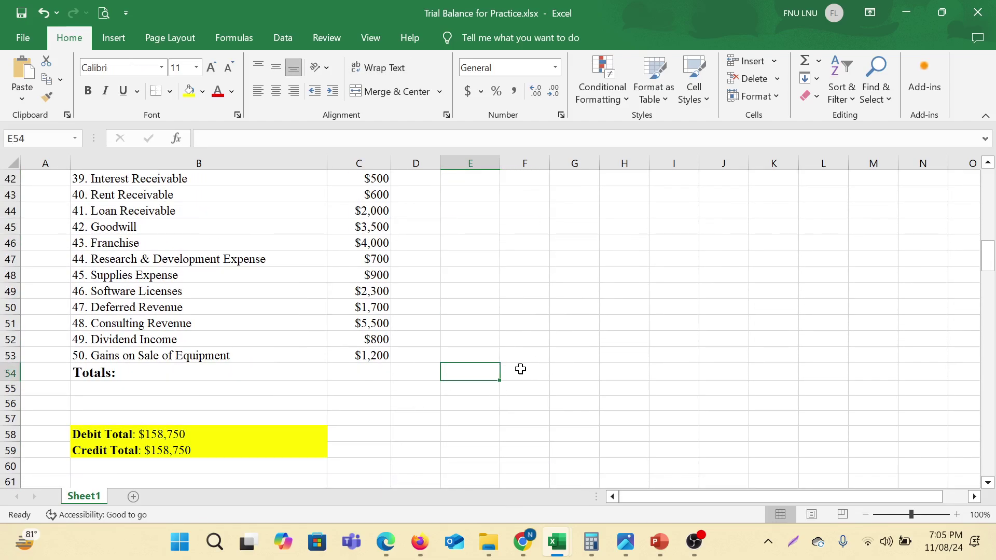
{"action": "left_click", "coordinate": [146, 438]}
{"action": "left_click", "coordinate": [423, 374]}
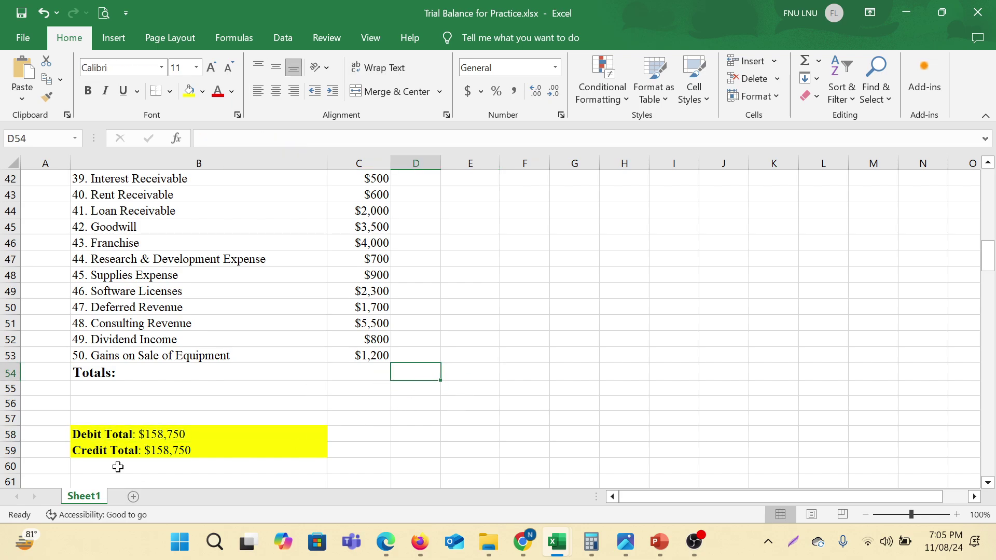
{"action": "left_click", "coordinate": [119, 451]}
{"action": "scroll", "coordinate": [481, 388], "scroll_direction": "up", "scroll_amount": 1}
{"action": "scroll", "coordinate": [481, 388], "scroll_direction": "up", "scroll_amount": 13}
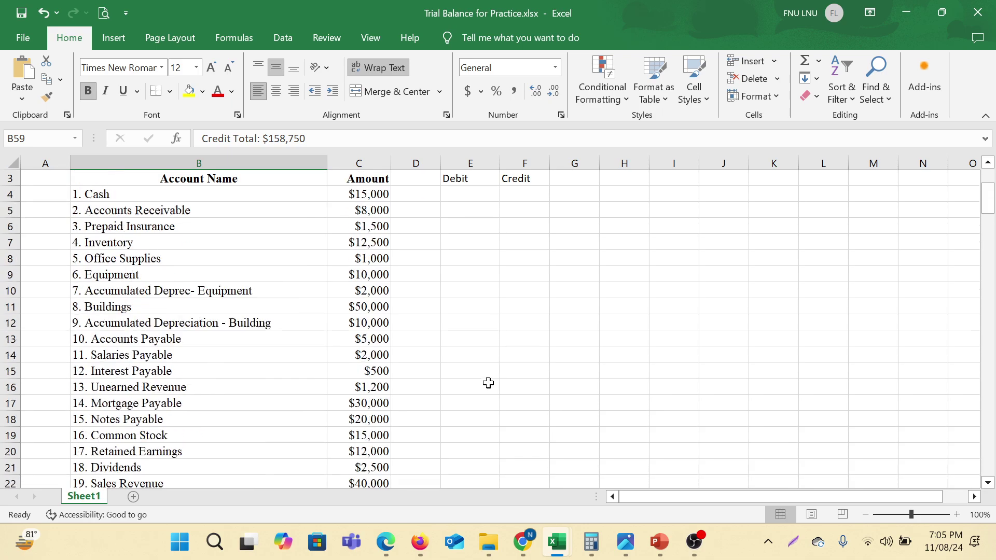
Review the account names and individual amounts of Trial Balance-01 that need sorting into debits and credits.
{"action": "left_click", "coordinate": [473, 224]}
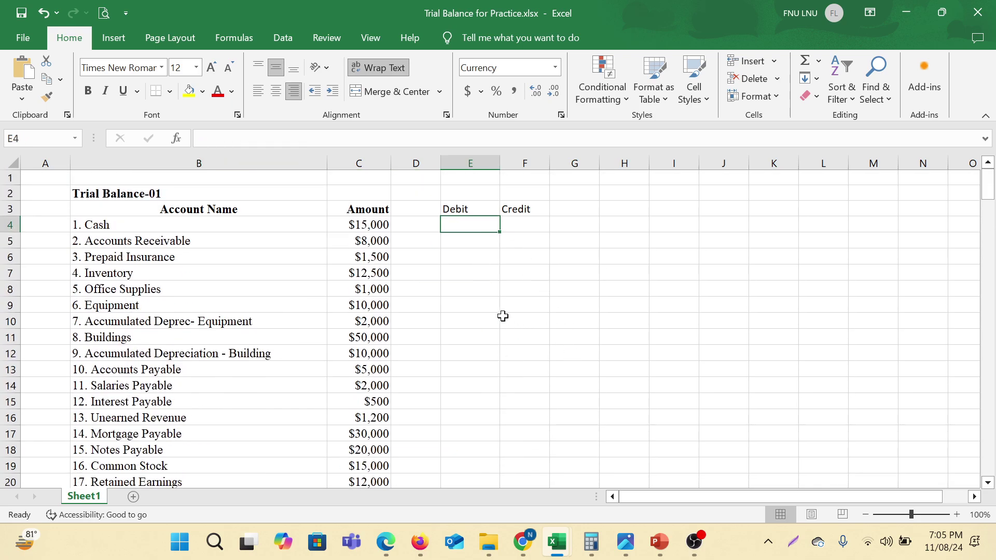
{"action": "scroll", "coordinate": [198, 353], "scroll_direction": "down", "scroll_amount": 15}
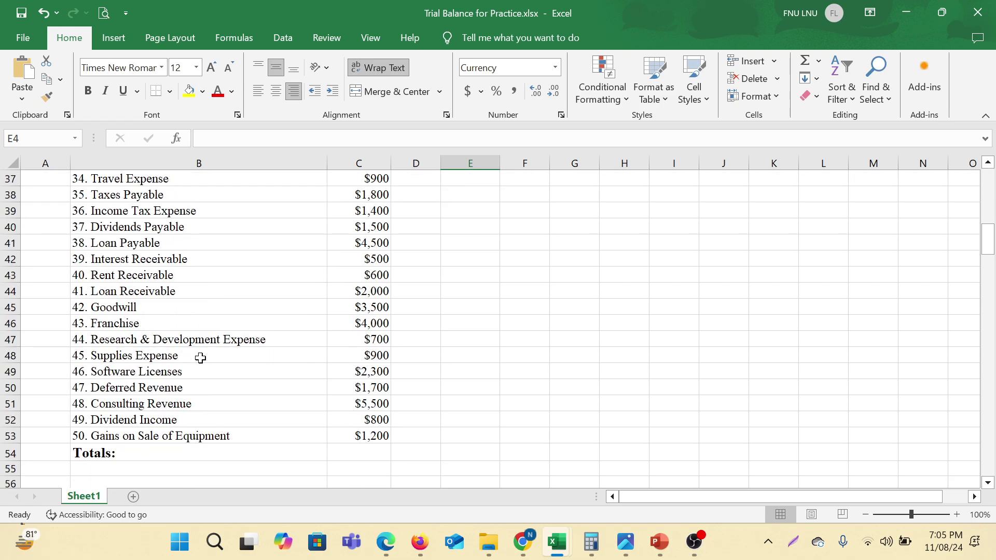
{"action": "scroll", "coordinate": [223, 364], "scroll_direction": "up", "scroll_amount": 3}
{"action": "scroll", "coordinate": [223, 364], "scroll_direction": "up", "scroll_amount": 12}
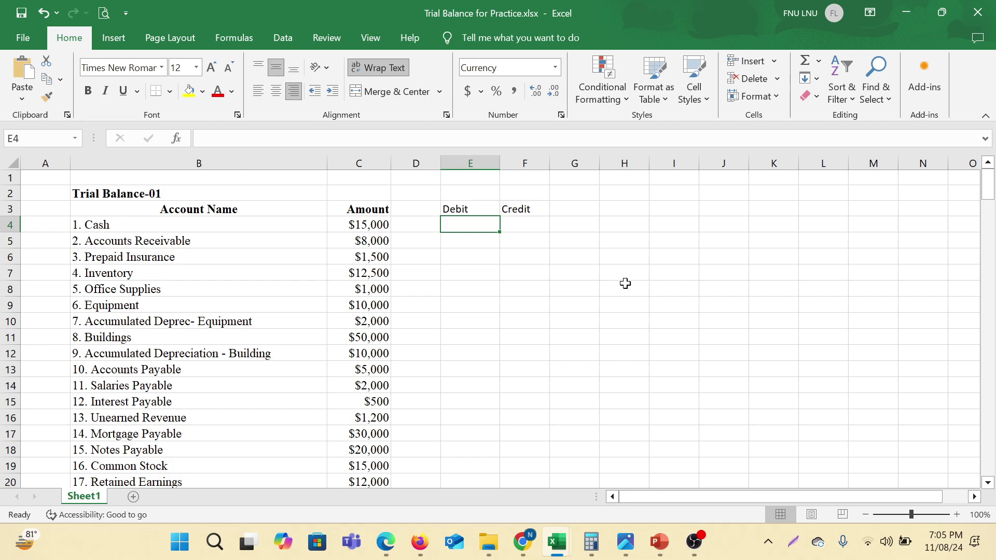
{"action": "left_click_drag", "start_coordinate": [198, 225], "coordinate": [242, 467]}
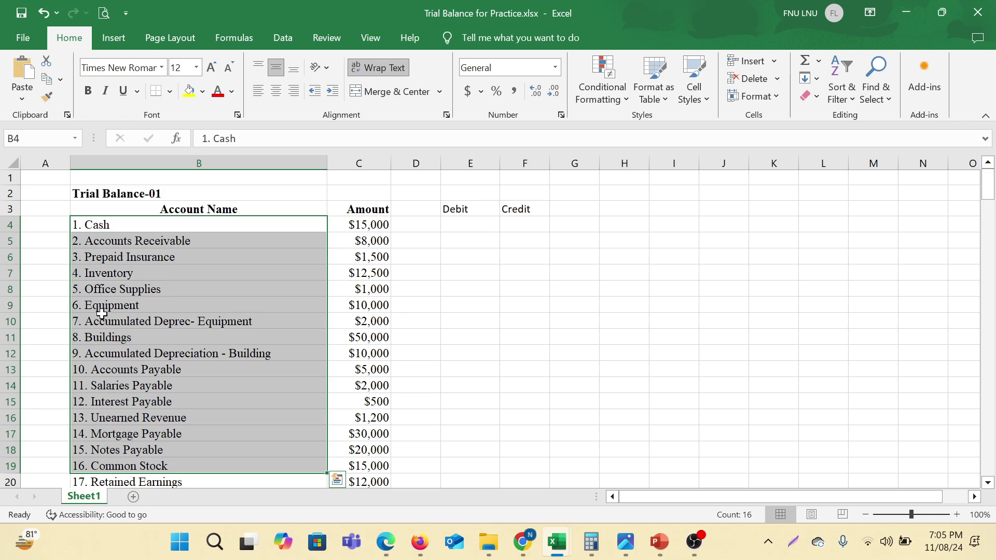
{"action": "left_click_drag", "start_coordinate": [151, 228], "coordinate": [303, 283]}
{"action": "left_click_drag", "start_coordinate": [349, 226], "coordinate": [352, 451]}
{"action": "left_click", "coordinate": [509, 275]}
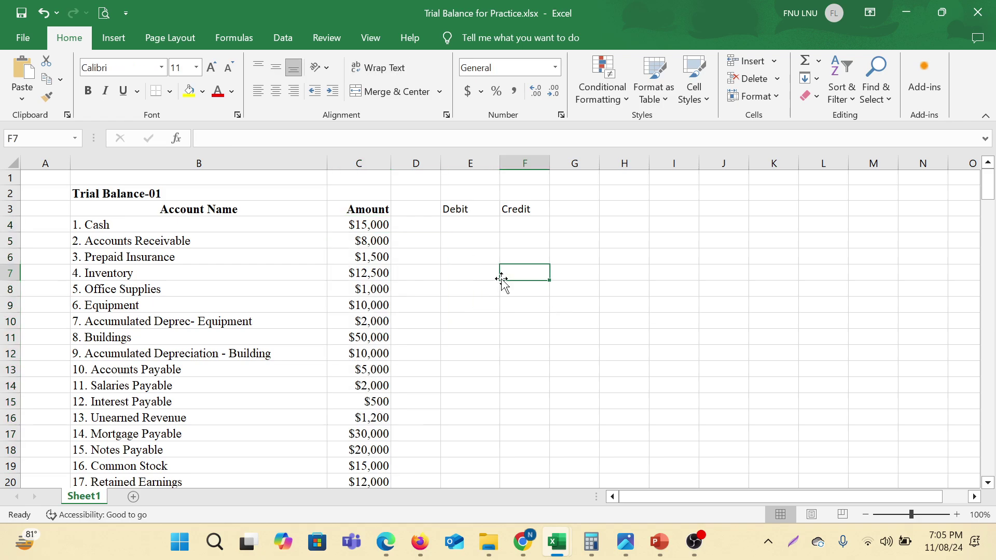
{"action": "left_click", "coordinate": [351, 242]}
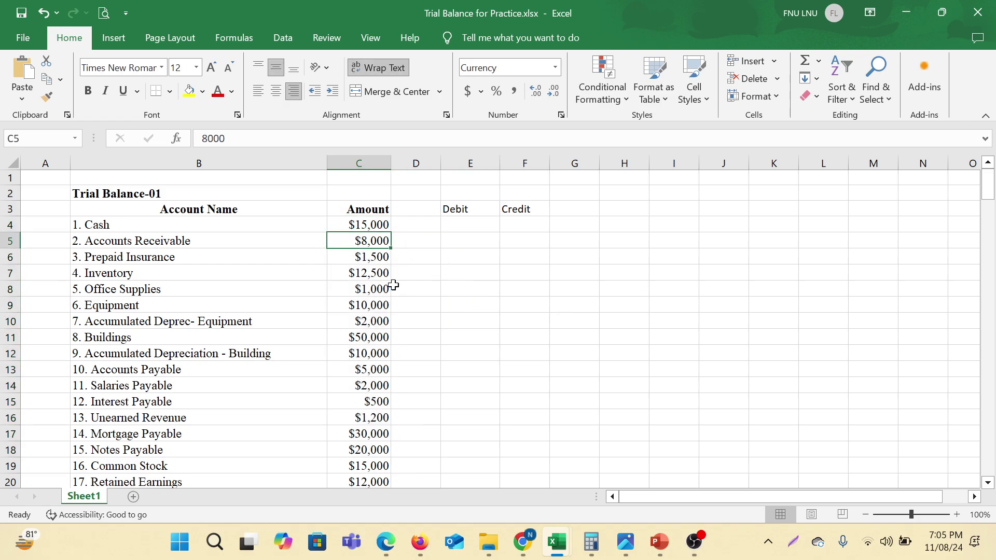
{"action": "left_click", "coordinate": [455, 271]}
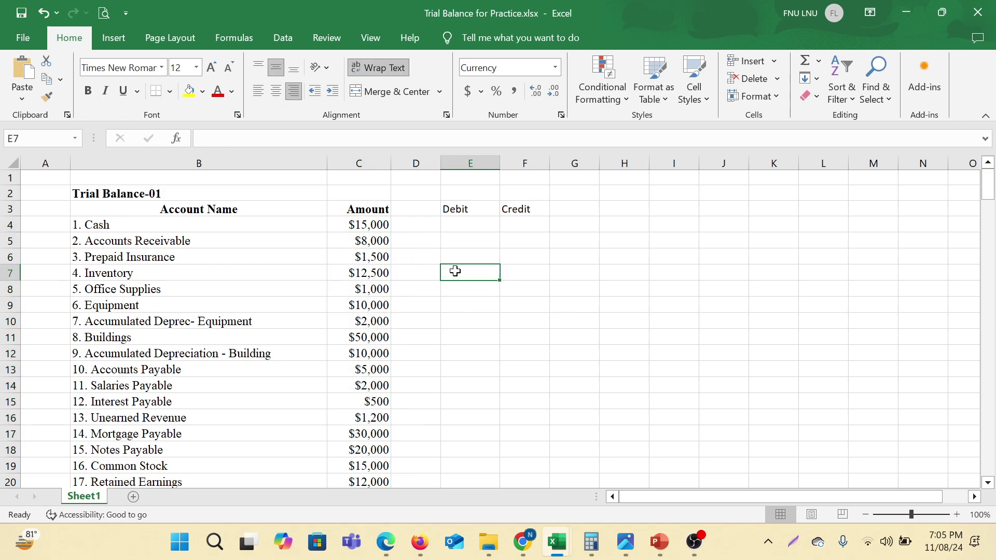
{"action": "left_click", "coordinate": [357, 259]}
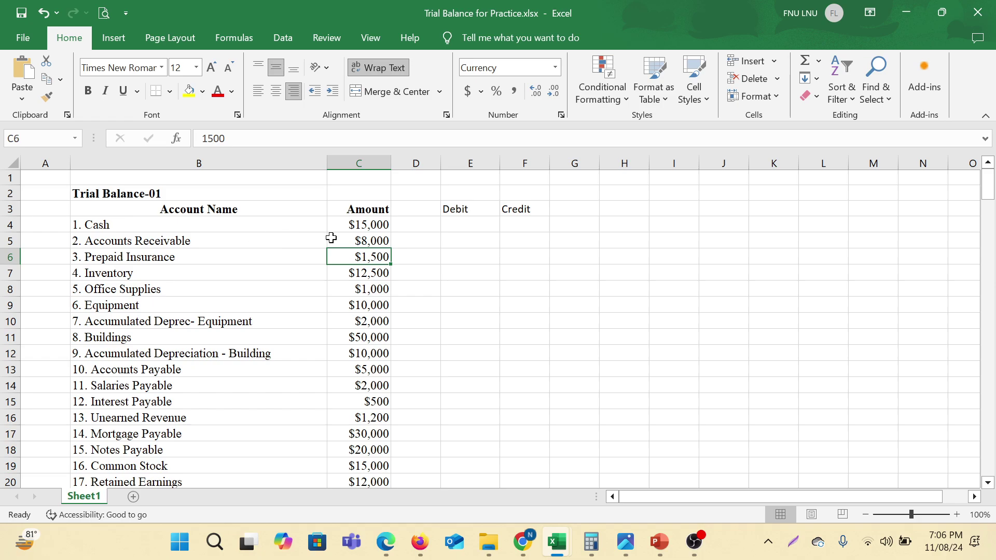
{"action": "left_click", "coordinate": [354, 240]}
{"action": "left_click", "coordinate": [516, 256]}
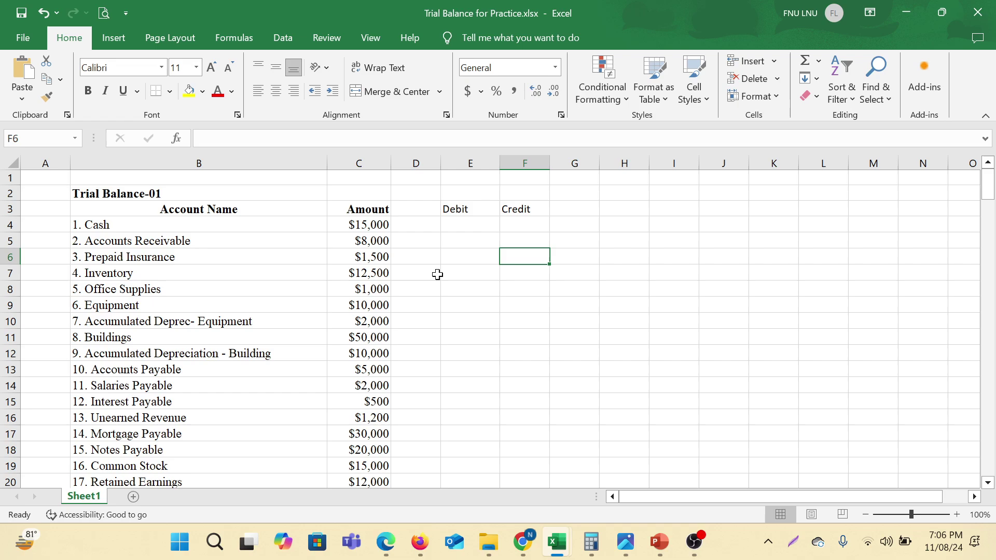
Examine the full range of amounts in C4:C53 against the Debit and Credit columns they can go into.
{"action": "left_click_drag", "start_coordinate": [383, 223], "coordinate": [356, 516]}
{"action": "scroll", "coordinate": [454, 405], "scroll_direction": "up", "scroll_amount": 12}
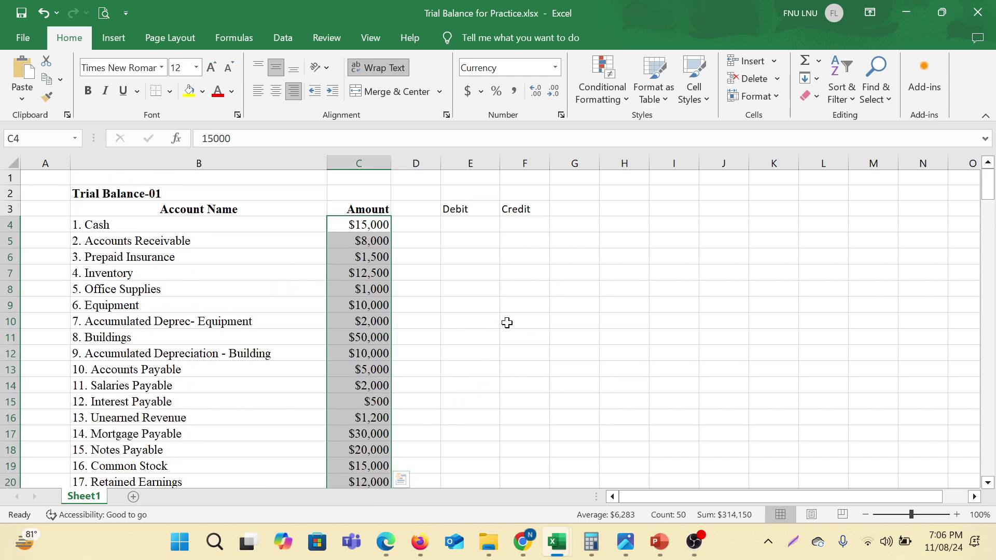
{"action": "left_click", "coordinate": [509, 322]}
{"action": "left_click_drag", "start_coordinate": [366, 225], "coordinate": [372, 438]}
{"action": "scroll", "coordinate": [576, 355], "scroll_direction": "up", "scroll_amount": 12}
{"action": "left_click", "coordinate": [450, 239]}
{"action": "left_click", "coordinate": [525, 256]}
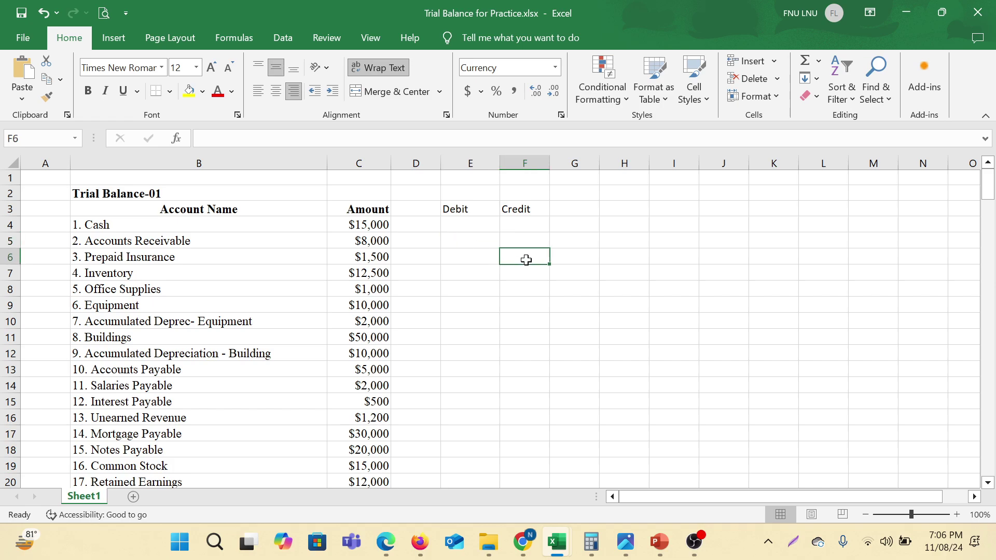
{"action": "left_click", "coordinate": [430, 261]}
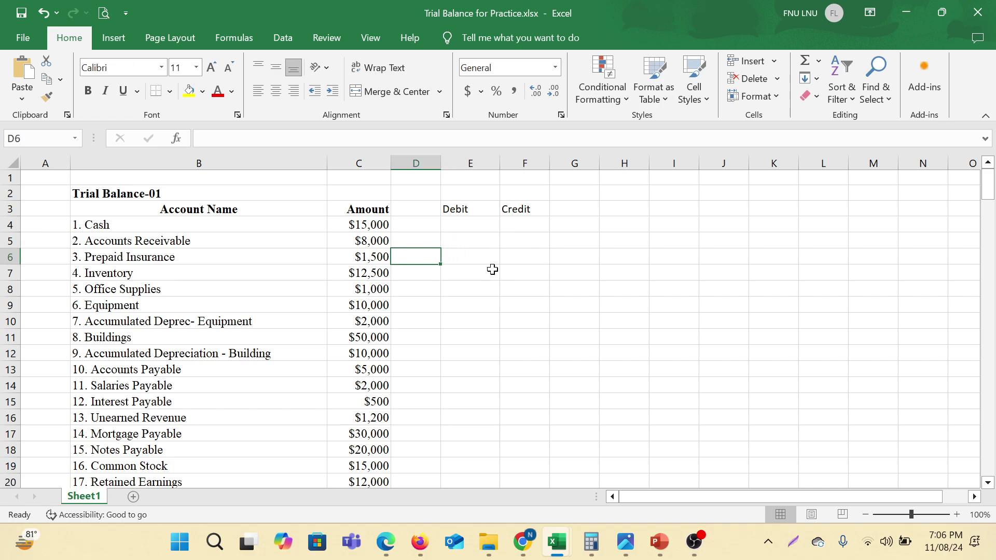
{"action": "left_click", "coordinate": [536, 257]}
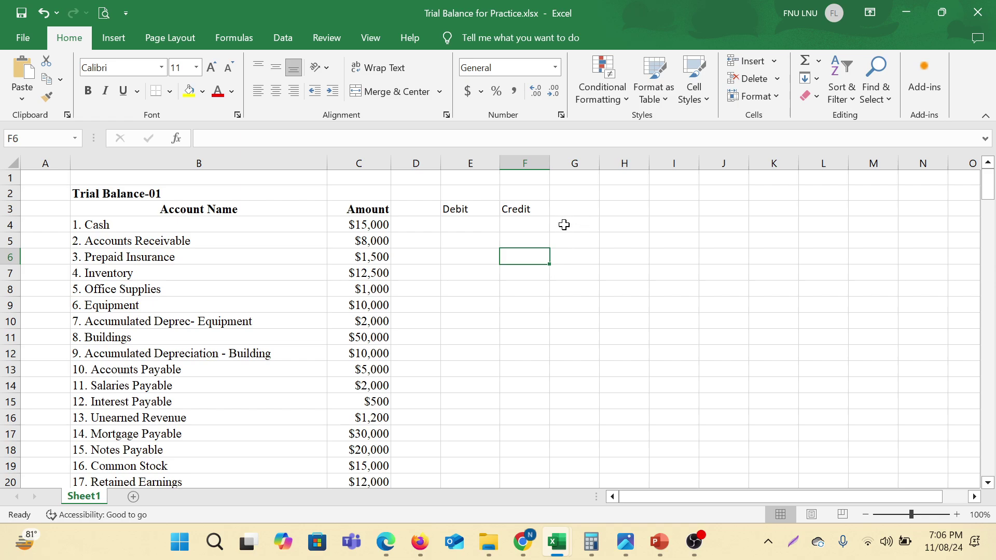
{"action": "left_click_drag", "start_coordinate": [463, 228], "coordinate": [507, 467]}
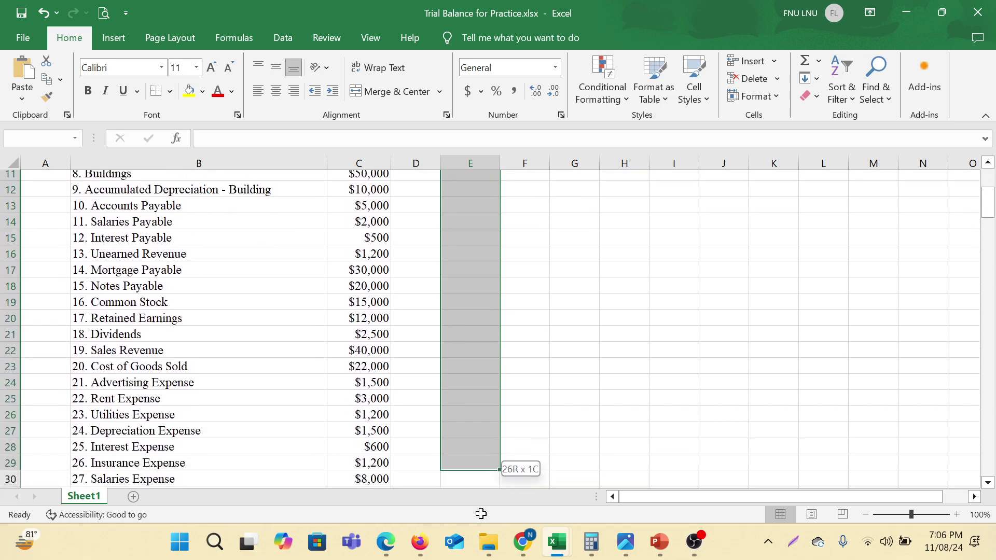
{"action": "scroll", "coordinate": [563, 356], "scroll_direction": "up", "scroll_amount": 3}
{"action": "left_click", "coordinate": [543, 228]}
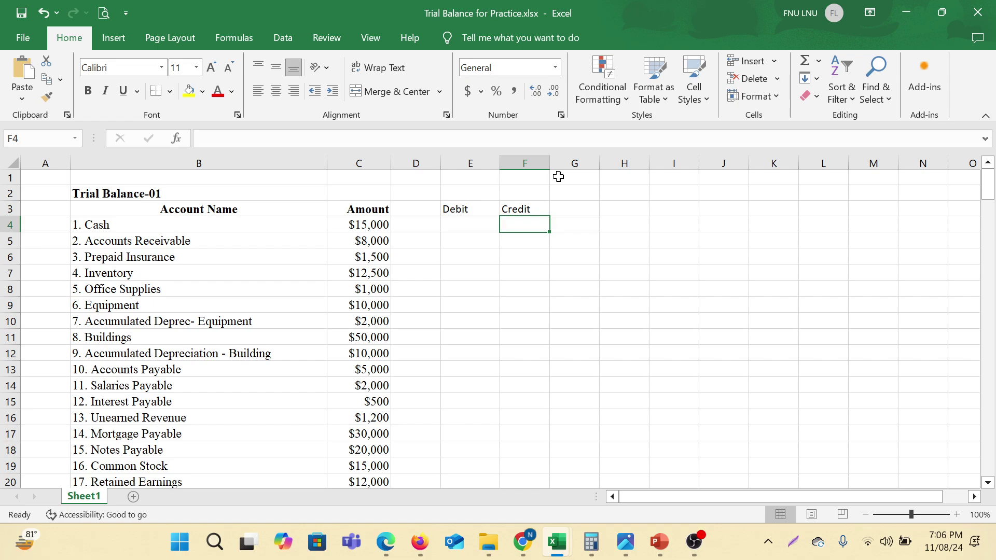
Copy the Cash amount of $15,000 from C4 into the Debit column at E4.
{"action": "left_click", "coordinate": [117, 226]}
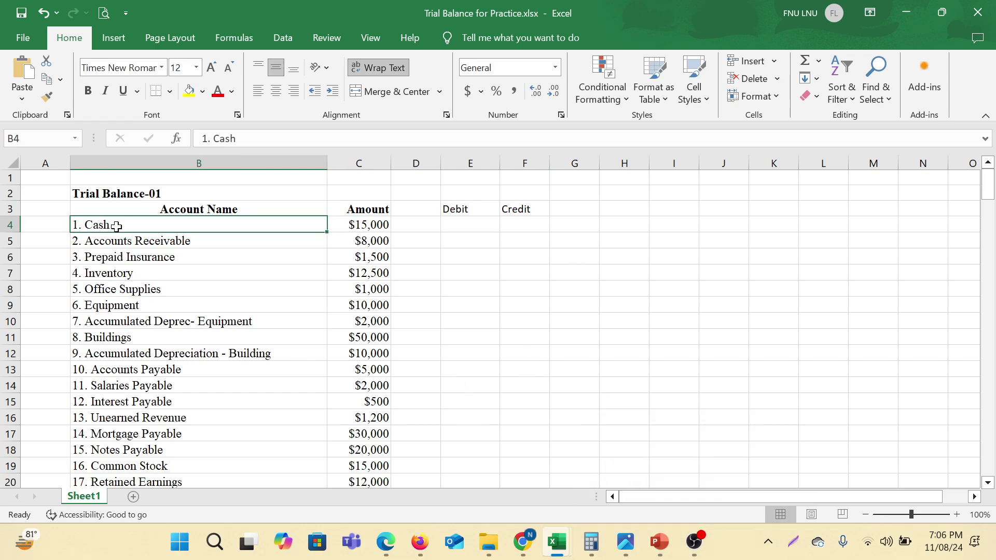
{"action": "left_click", "coordinate": [369, 225]}
{"action": "right_click", "coordinate": [370, 226]}
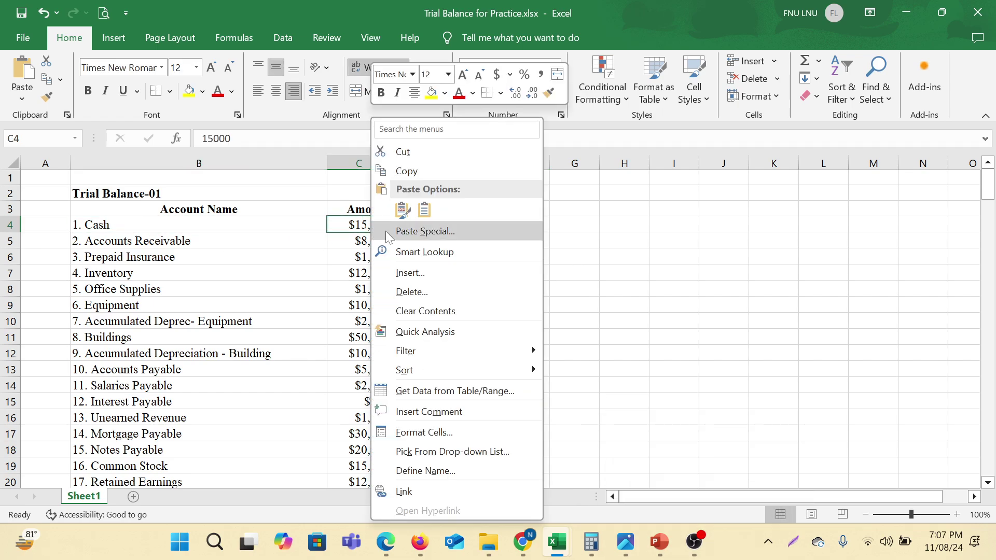
{"action": "left_click", "coordinate": [407, 172]}
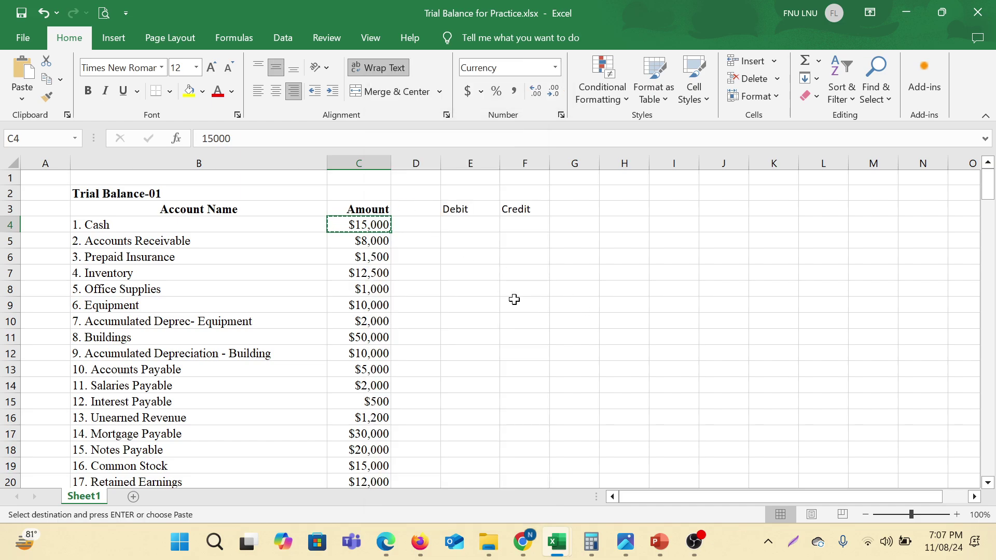
{"action": "left_click", "coordinate": [467, 226]}
{"action": "right_click", "coordinate": [469, 225]}
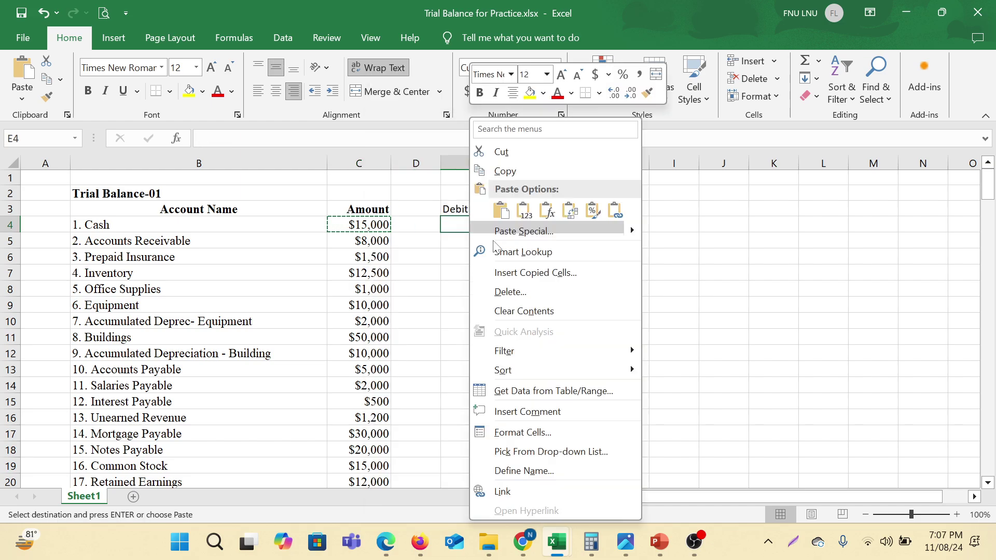
{"action": "left_click", "coordinate": [506, 216]}
{"action": "left_click", "coordinate": [693, 269]}
Copy the Accounts Receivable amount of $8,000 from C5 into the Debit column at E5.
{"action": "left_click", "coordinate": [124, 243]}
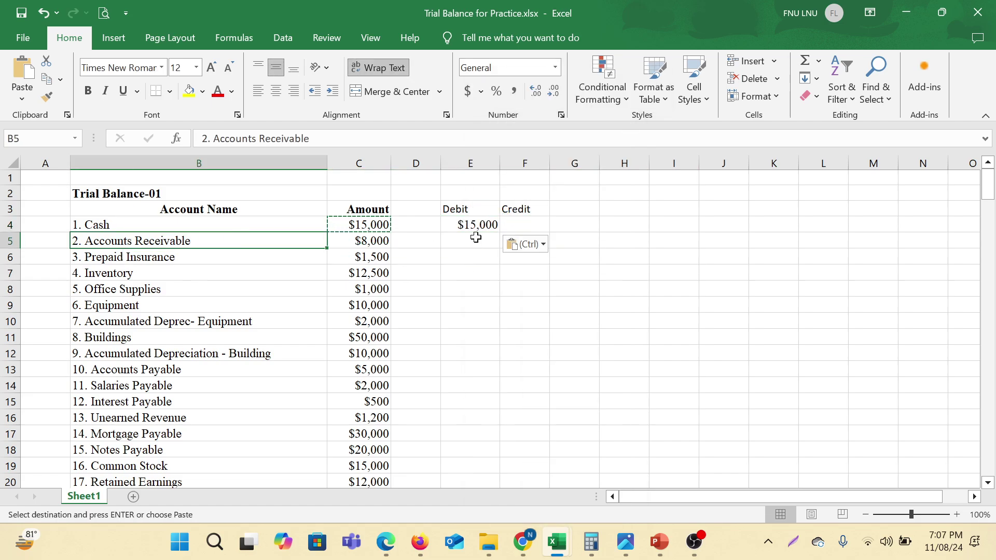
{"action": "left_click", "coordinate": [365, 241]}
{"action": "right_click", "coordinate": [370, 240]}
{"action": "left_click", "coordinate": [420, 176]}
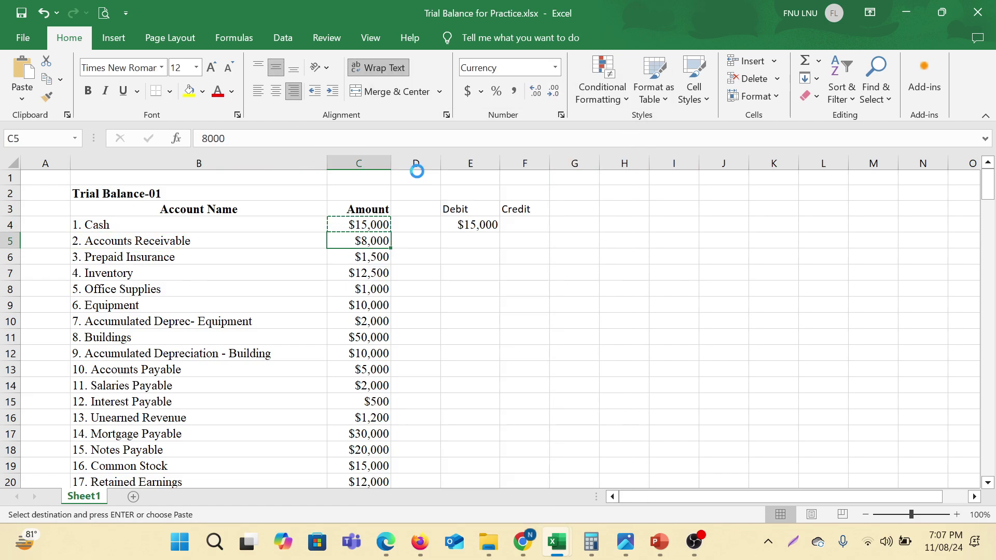
{"action": "left_click", "coordinate": [459, 243]}
{"action": "right_click", "coordinate": [460, 243]}
{"action": "left_click", "coordinate": [517, 270]}
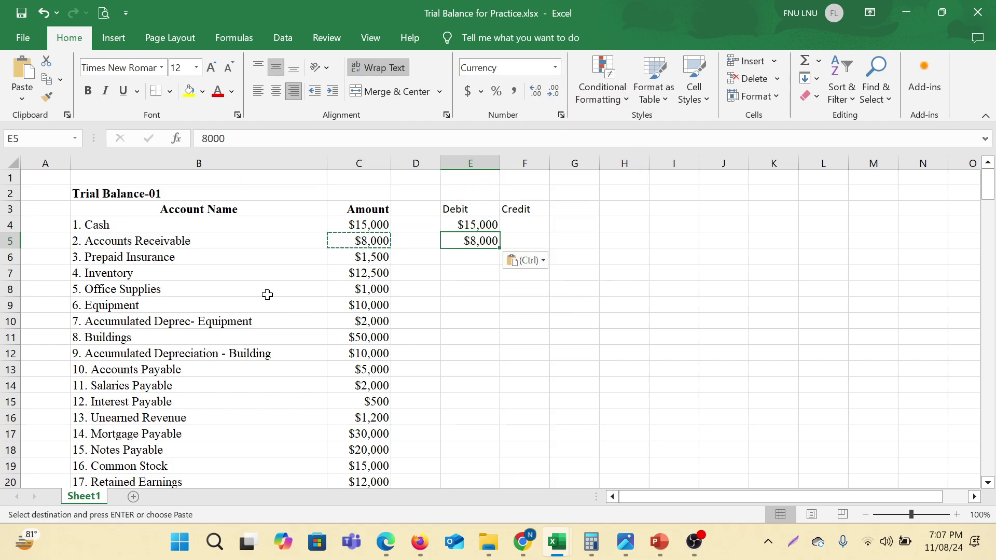
Copy the Prepaid Insurance amount of $1,500 from C6 into the Debit column at E6.
{"action": "left_click", "coordinate": [177, 258]}
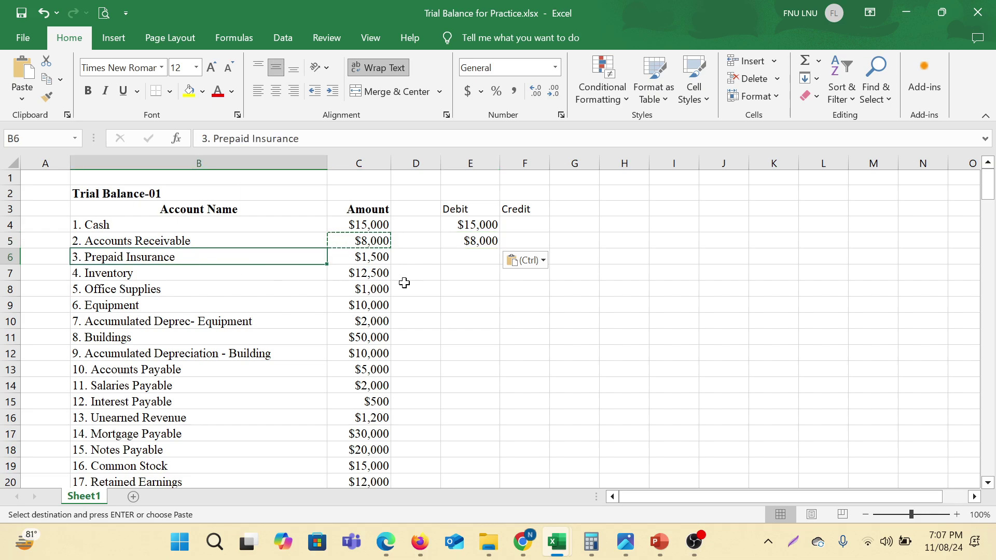
{"action": "right_click", "coordinate": [372, 258]}
{"action": "left_click", "coordinate": [436, 174]}
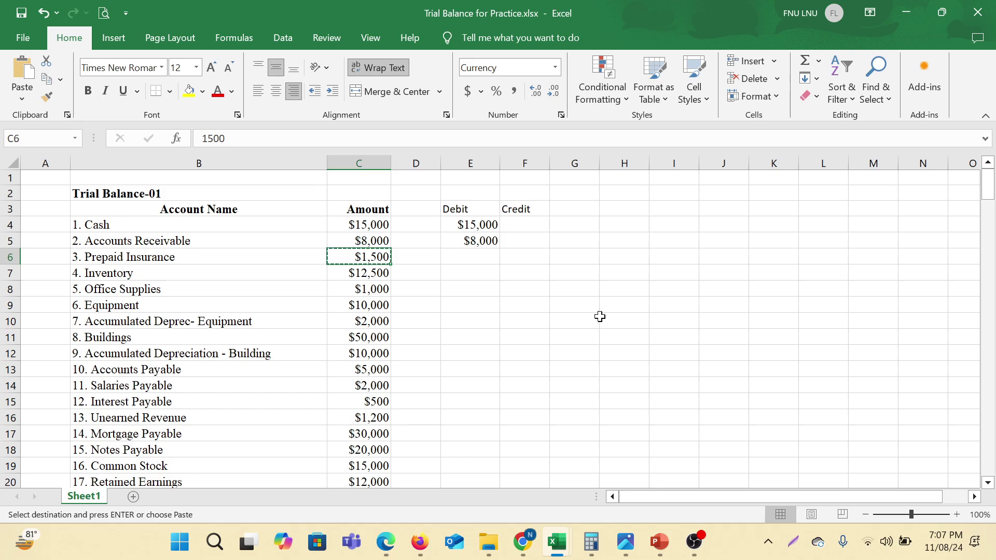
{"action": "left_click", "coordinate": [475, 258]}
{"action": "right_click", "coordinate": [478, 262]}
{"action": "left_click", "coordinate": [508, 210]}
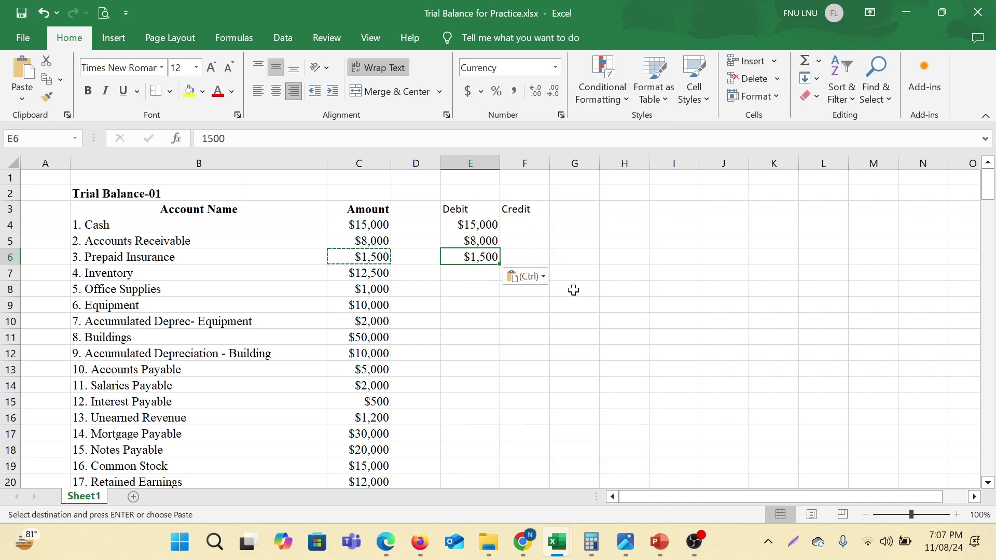
Copy the Inventory amount of $12,500 from C7 into the Debit column at E7.
{"action": "left_click", "coordinate": [121, 278]}
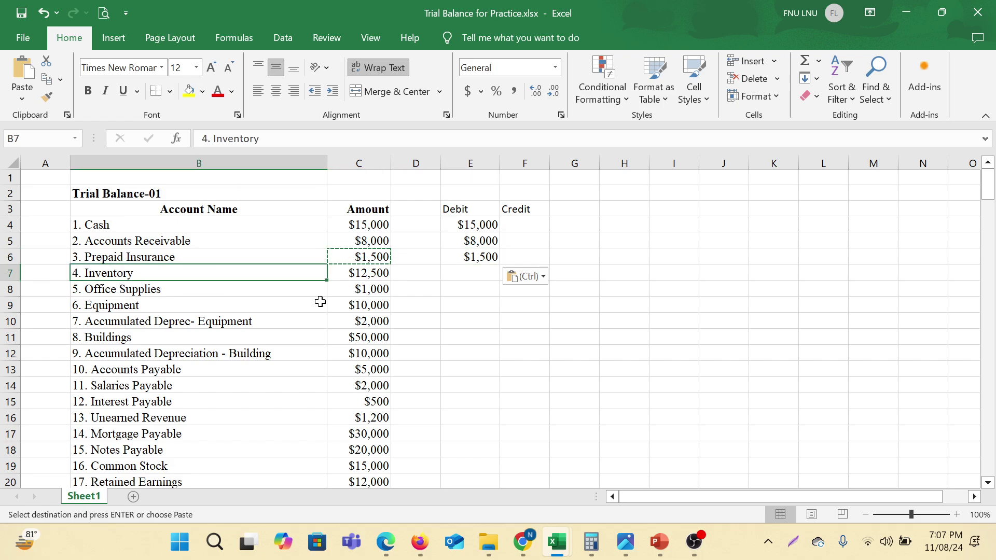
{"action": "left_click", "coordinate": [381, 275]}
{"action": "right_click", "coordinate": [381, 275]}
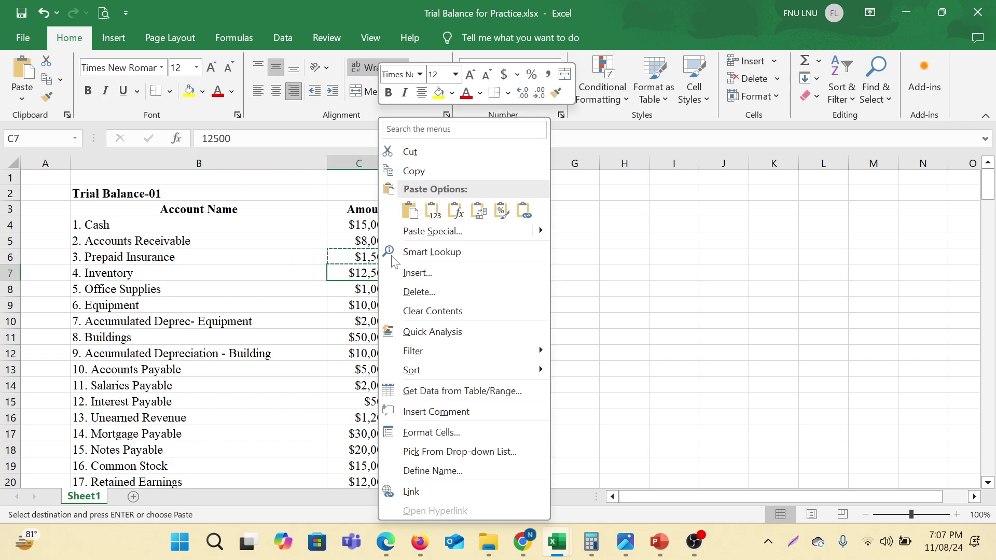
{"action": "left_click", "coordinate": [415, 171]}
{"action": "left_click", "coordinate": [482, 278]}
{"action": "right_click", "coordinate": [483, 277]}
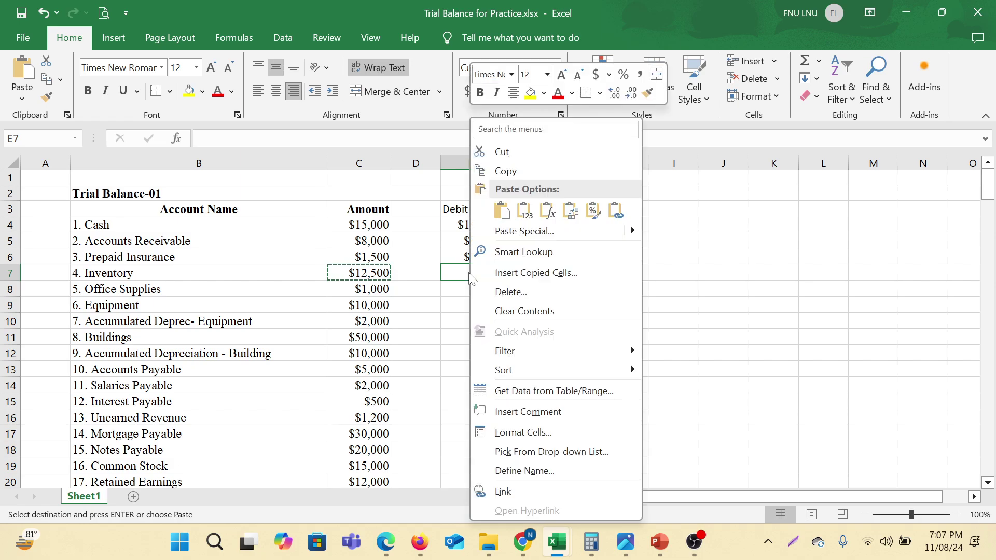
{"action": "left_click", "coordinate": [507, 210]}
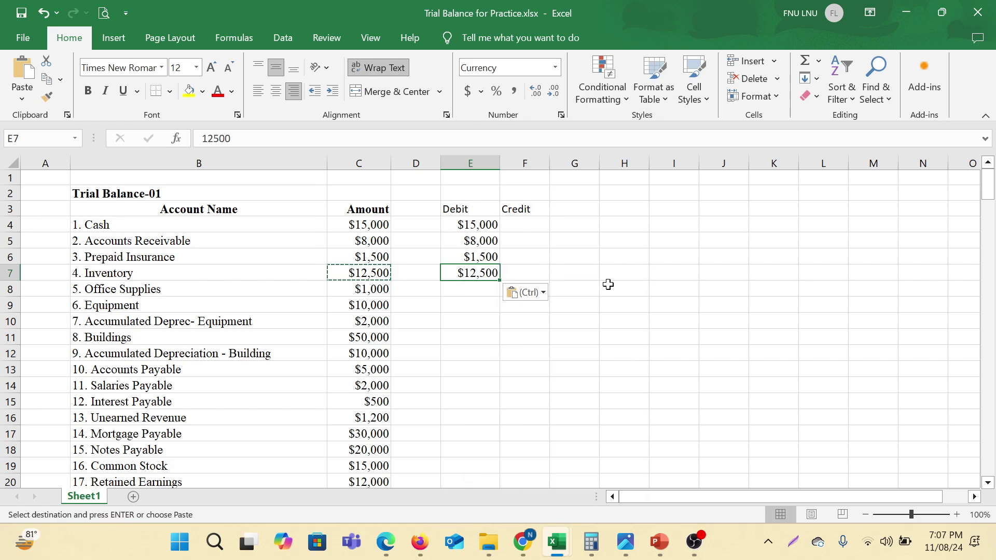
Copy the Office Supplies amount of $1,000 from C8 into the Debit column at E8.
{"action": "scroll", "coordinate": [608, 283], "scroll_direction": "down", "scroll_amount": 1}
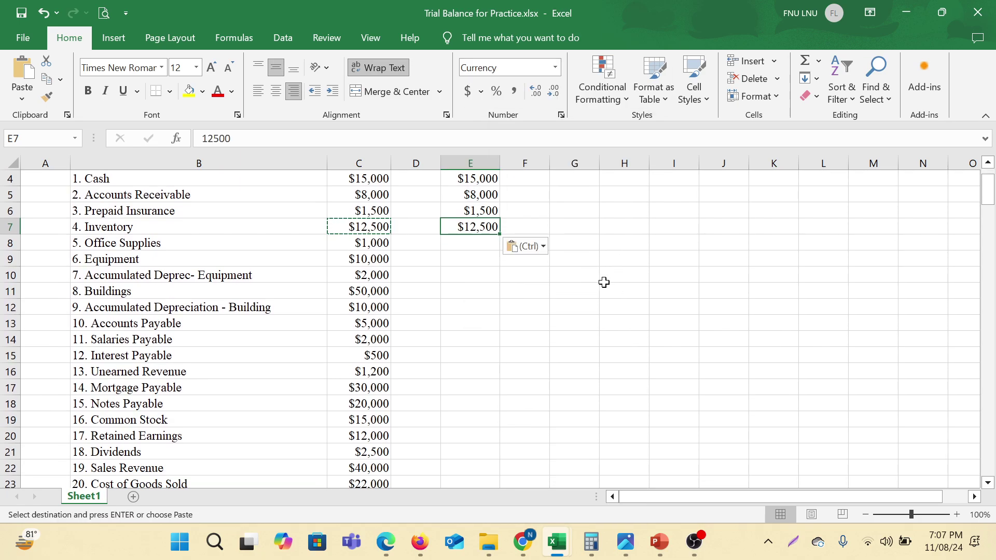
{"action": "left_click", "coordinate": [150, 245]}
{"action": "left_click", "coordinate": [358, 242]}
{"action": "right_click", "coordinate": [373, 243]}
{"action": "left_click", "coordinate": [408, 171]}
{"action": "right_click", "coordinate": [471, 244]}
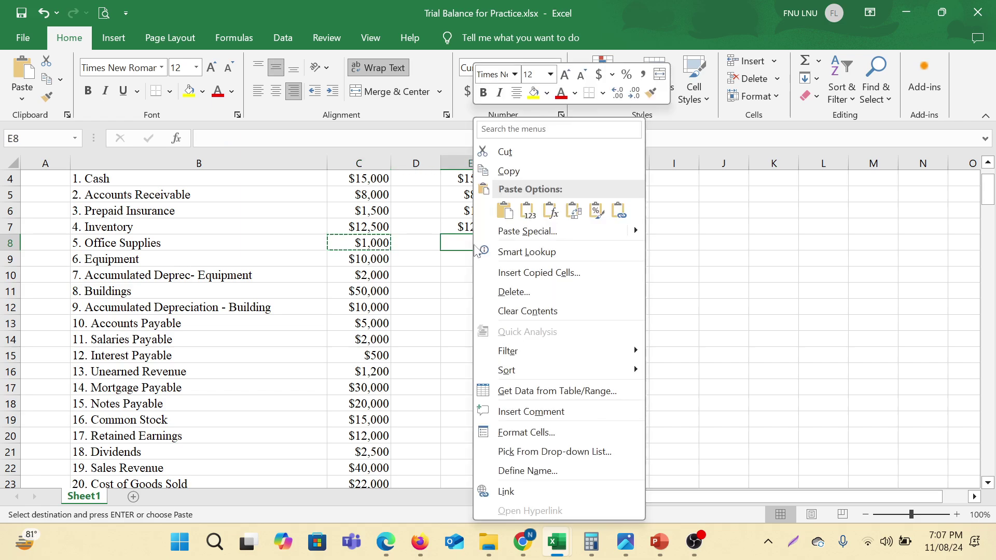
{"action": "left_click", "coordinate": [504, 210]}
Copy the Equipment amount of $10,000 from C9 into the Debit column at E9.
{"action": "left_click", "coordinate": [162, 264]}
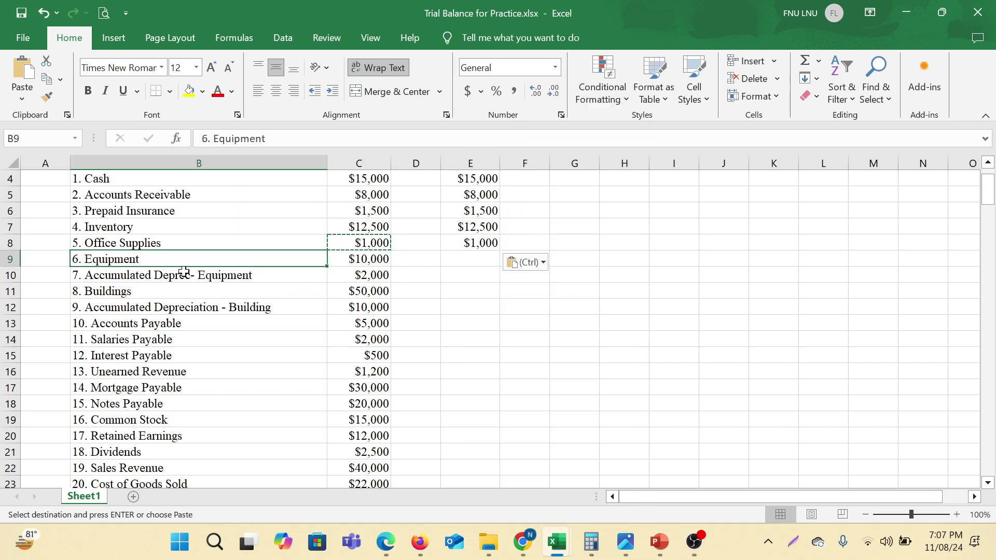
{"action": "left_click", "coordinate": [365, 260]}
{"action": "right_click", "coordinate": [366, 260]}
{"action": "left_click", "coordinate": [428, 249]}
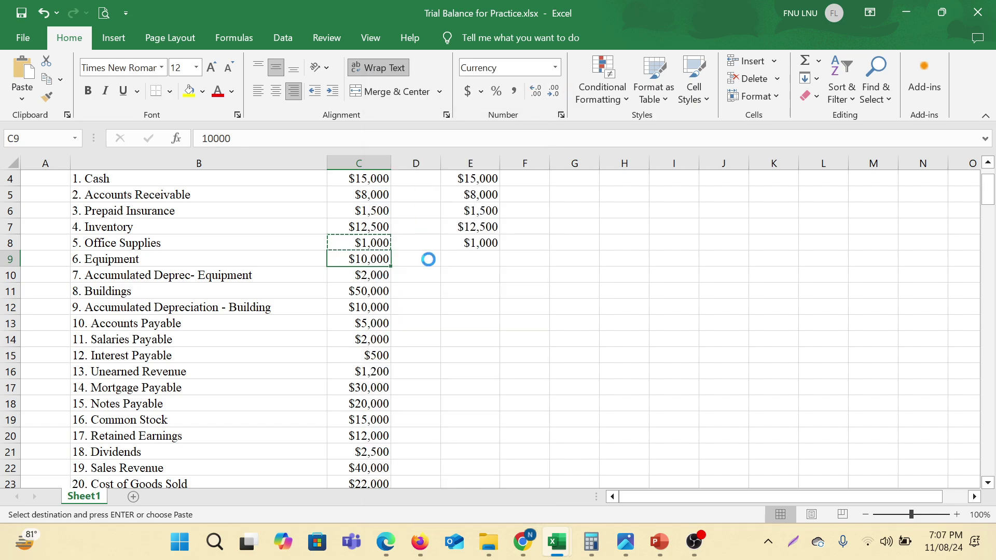
{"action": "left_click", "coordinate": [478, 261]}
{"action": "right_click", "coordinate": [478, 260]}
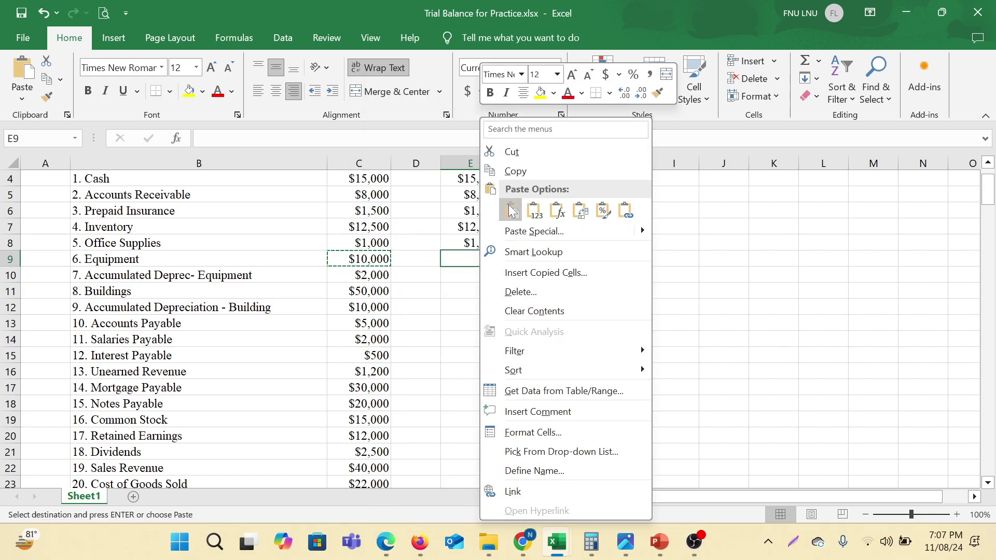
{"action": "left_click", "coordinate": [511, 210]}
Copy the Accumulated Deprec- Equipment amount of $2,000 from C10 into the Credit column at F10.
{"action": "left_click", "coordinate": [156, 278]}
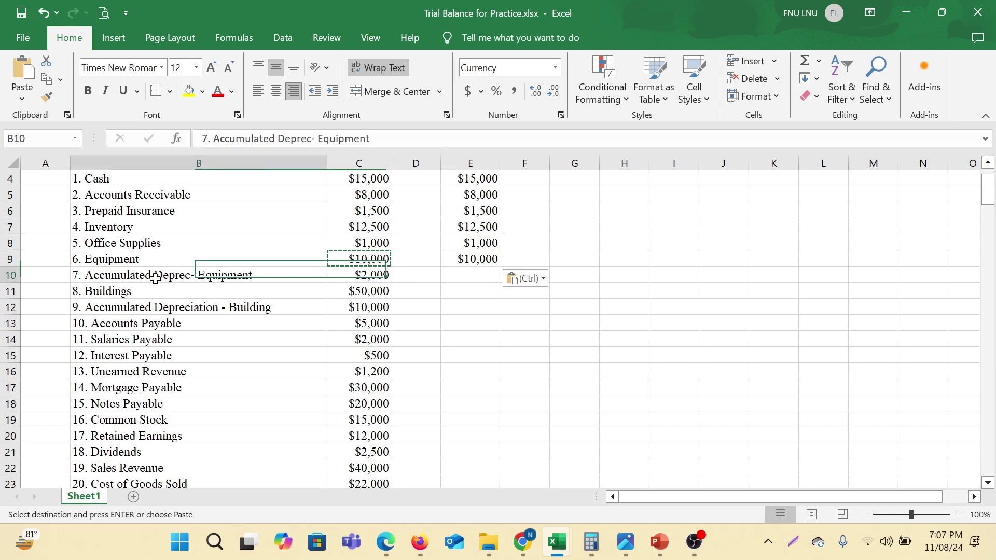
{"action": "left_click", "coordinate": [366, 276]}
{"action": "right_click", "coordinate": [367, 277]}
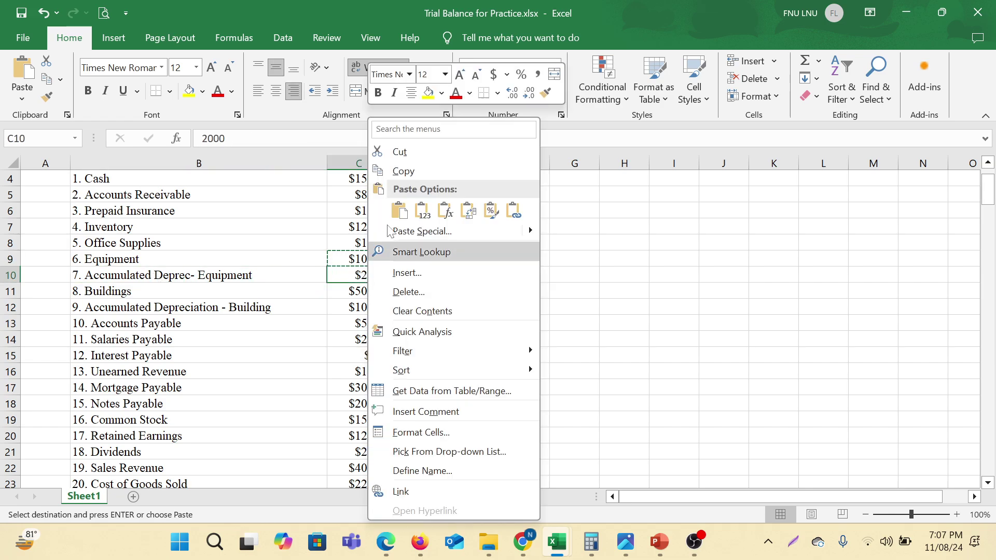
{"action": "left_click", "coordinate": [416, 173]}
{"action": "left_click", "coordinate": [521, 279]}
{"action": "right_click", "coordinate": [522, 278]}
{"action": "left_click", "coordinate": [539, 213]}
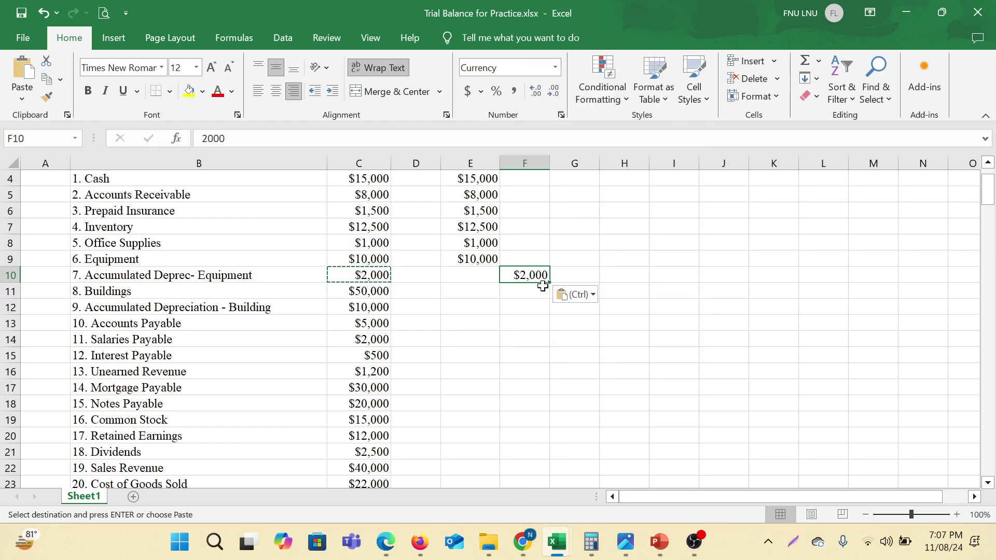
{"action": "left_click_drag", "start_coordinate": [476, 263], "coordinate": [516, 273]}
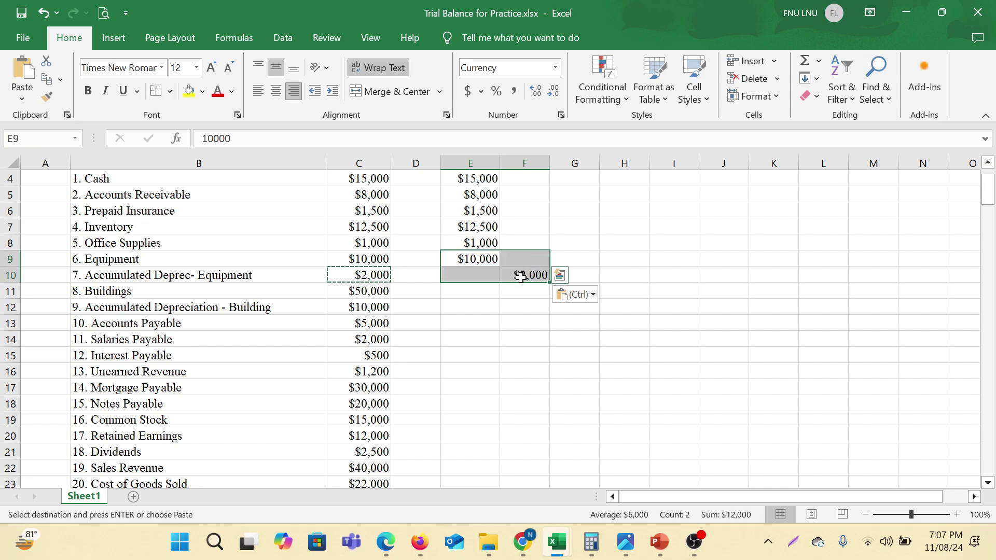
{"action": "left_click", "coordinate": [527, 278]}
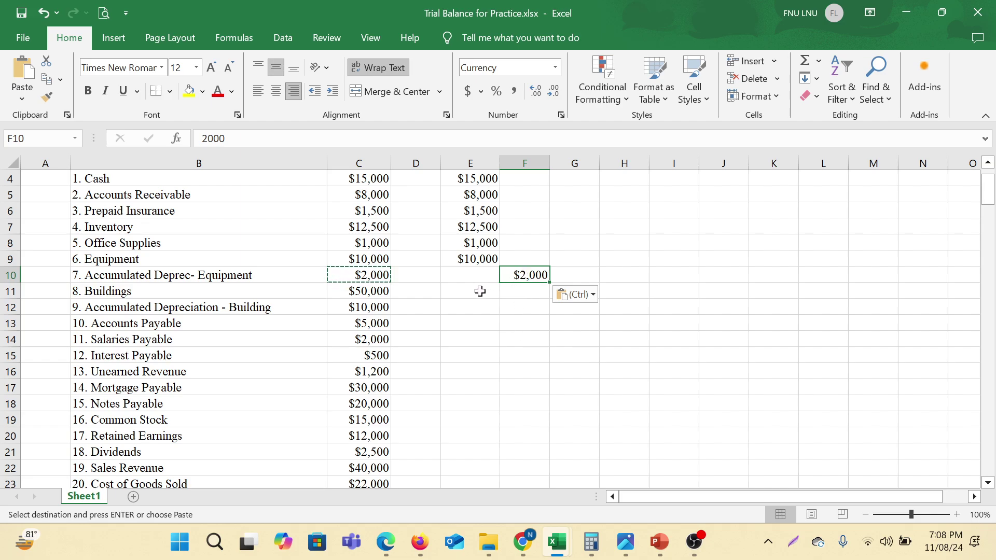
{"action": "left_click", "coordinate": [134, 278]}
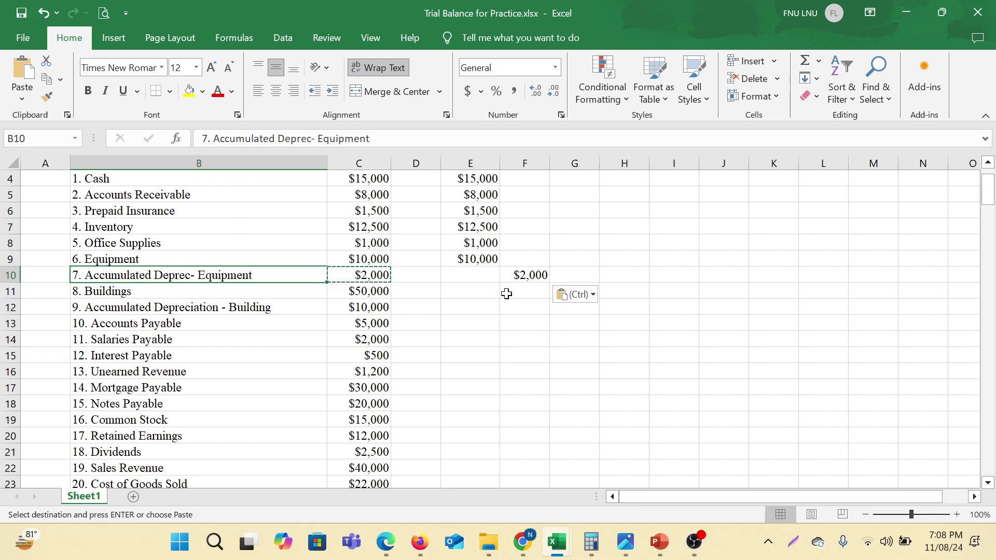
Copy the Buildings amount of $50,000 from C11 into the Debit column at E11.
{"action": "left_click", "coordinate": [142, 298]}
{"action": "left_click", "coordinate": [366, 294]}
{"action": "right_click", "coordinate": [365, 294]}
{"action": "left_click", "coordinate": [433, 168]}
{"action": "left_click", "coordinate": [454, 295]}
{"action": "right_click", "coordinate": [454, 295]}
{"action": "left_click", "coordinate": [487, 210]}
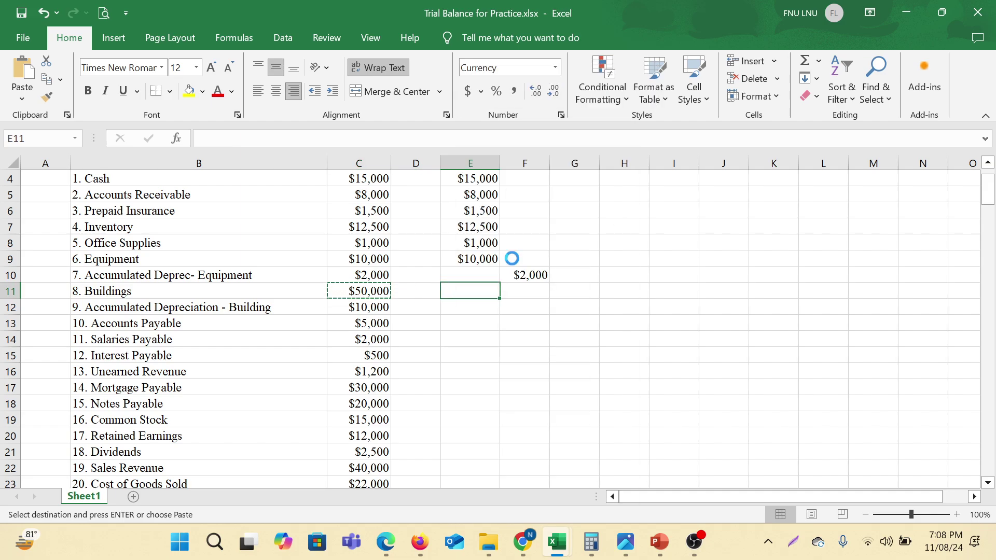
Copy the Accumulated Depreciation - Building amount of $10,000 from C12 into the Credit column at F12.
{"action": "left_click", "coordinate": [185, 316]}
{"action": "left_click", "coordinate": [249, 306]}
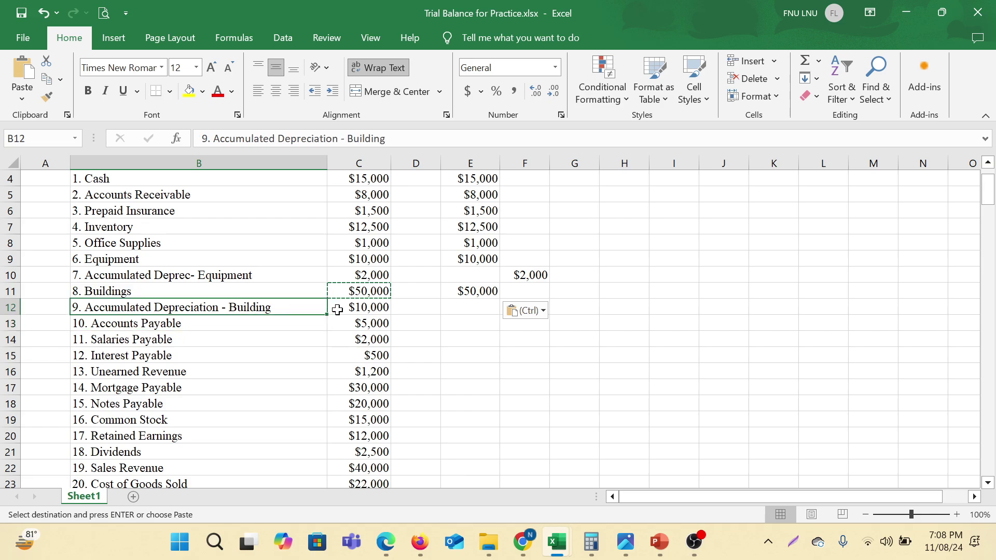
{"action": "left_click", "coordinate": [364, 307]}
{"action": "right_click", "coordinate": [364, 307]}
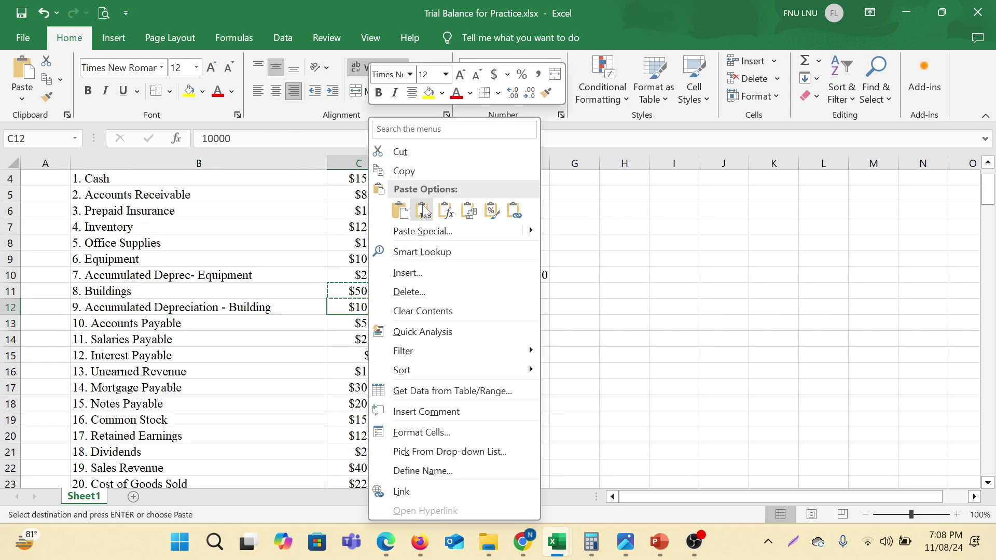
{"action": "left_click", "coordinate": [433, 178]}
{"action": "right_click", "coordinate": [515, 311]}
{"action": "left_click", "coordinate": [571, 210]}
Copy the Accounts Payable amount of $5,000 from C13 into the Credit column at F13.
{"action": "scroll", "coordinate": [592, 312], "scroll_direction": "down", "scroll_amount": 2}
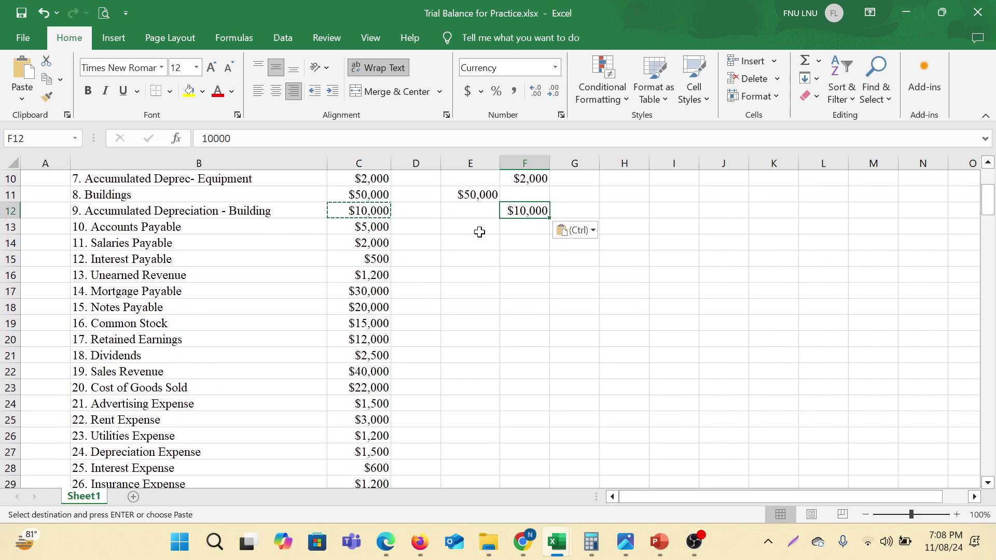
{"action": "left_click", "coordinate": [478, 229]}
{"action": "left_click", "coordinate": [141, 229]}
{"action": "scroll", "coordinate": [526, 413], "scroll_direction": "up", "scroll_amount": 1}
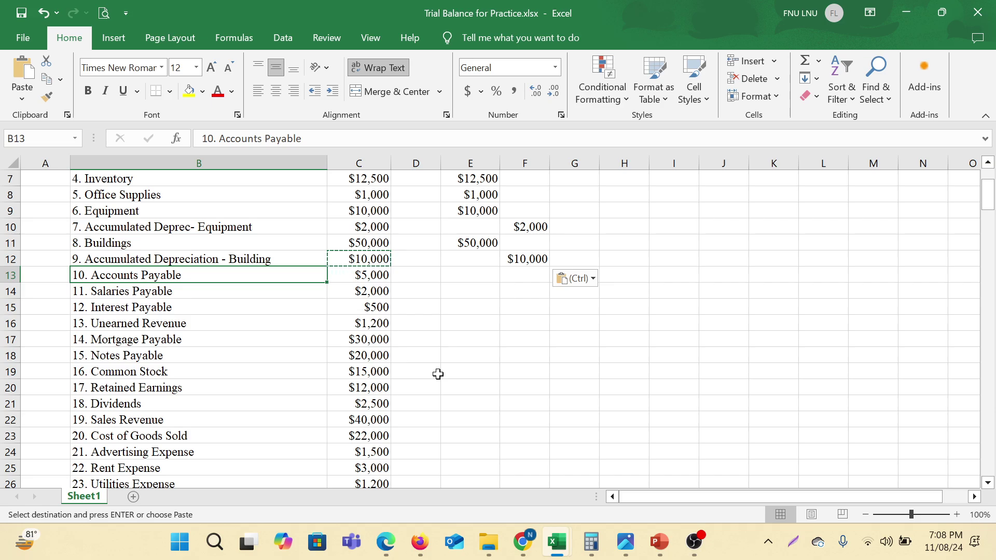
{"action": "scroll", "coordinate": [460, 324], "scroll_direction": "up", "scroll_amount": 2}
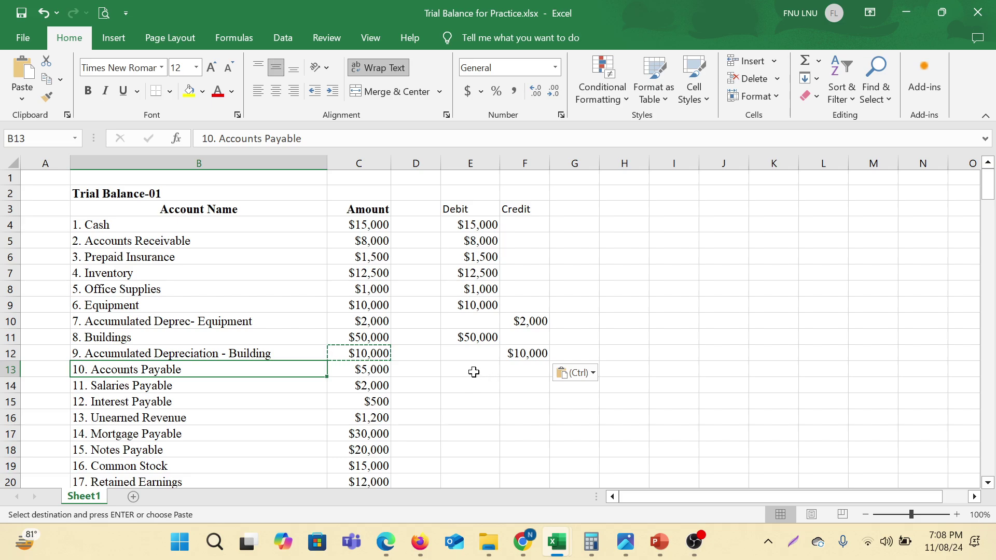
{"action": "left_click", "coordinate": [377, 369]}
{"action": "right_click", "coordinate": [377, 368]}
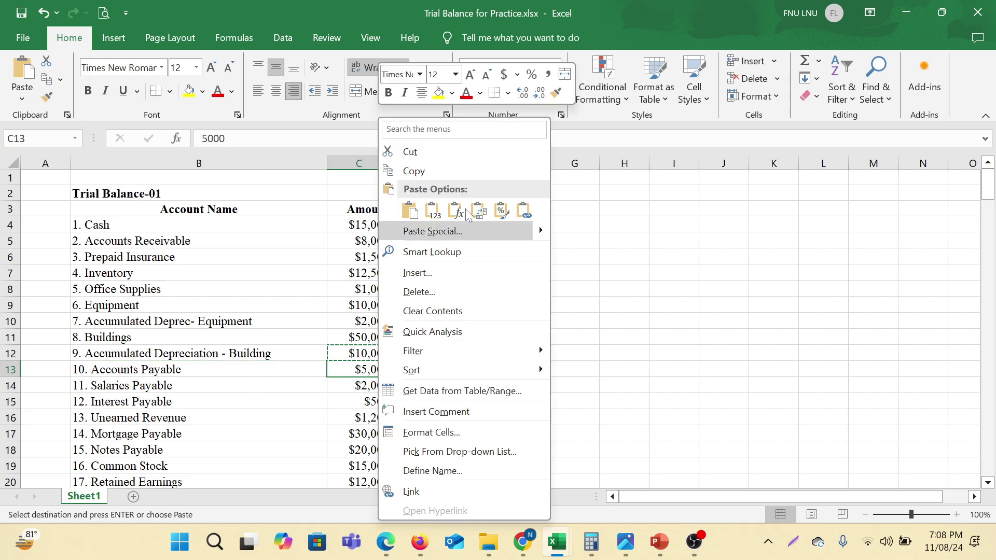
{"action": "left_click", "coordinate": [450, 169]}
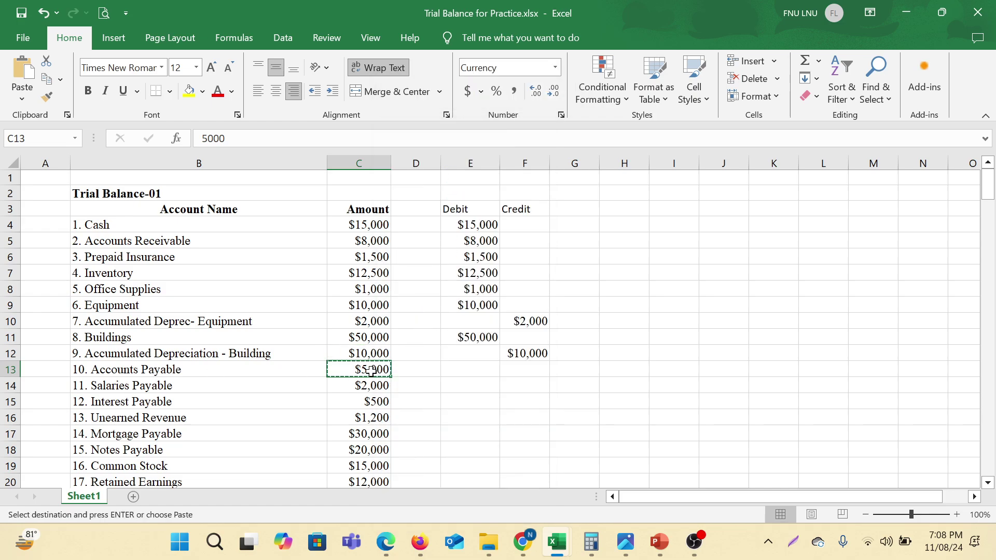
{"action": "left_click", "coordinate": [533, 369]}
{"action": "right_click", "coordinate": [535, 369]}
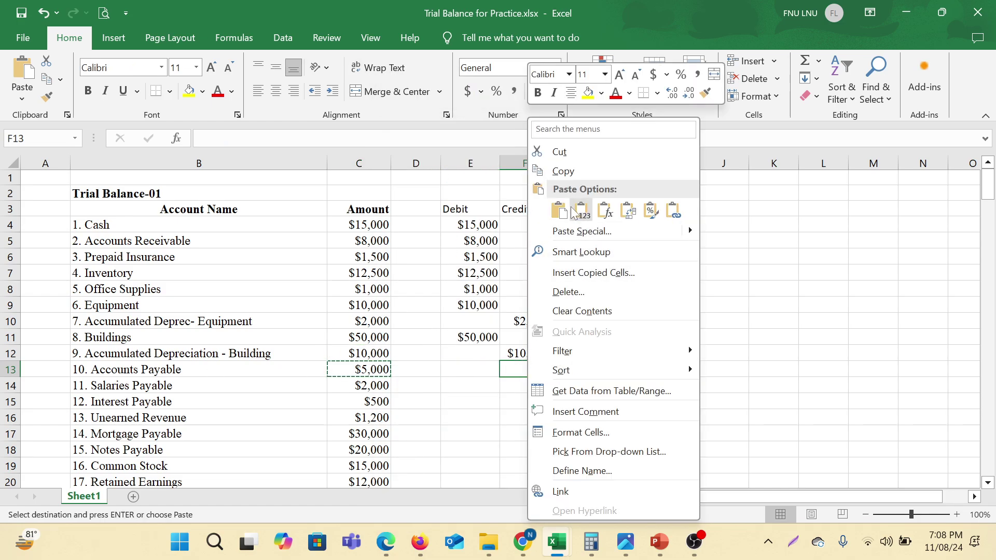
{"action": "left_click", "coordinate": [552, 206]}
Copy the Salaries Payable amount of $2,000 from C14 into the Credit column at F14.
{"action": "scroll", "coordinate": [581, 298], "scroll_direction": "down", "scroll_amount": 2}
{"action": "left_click", "coordinate": [493, 289]}
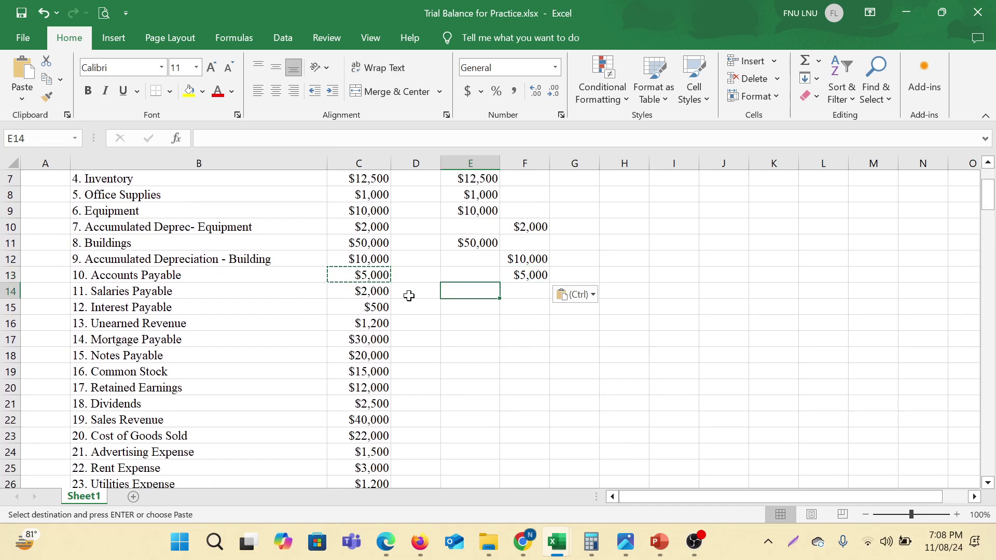
{"action": "left_click", "coordinate": [368, 293]}
{"action": "right_click", "coordinate": [367, 292]}
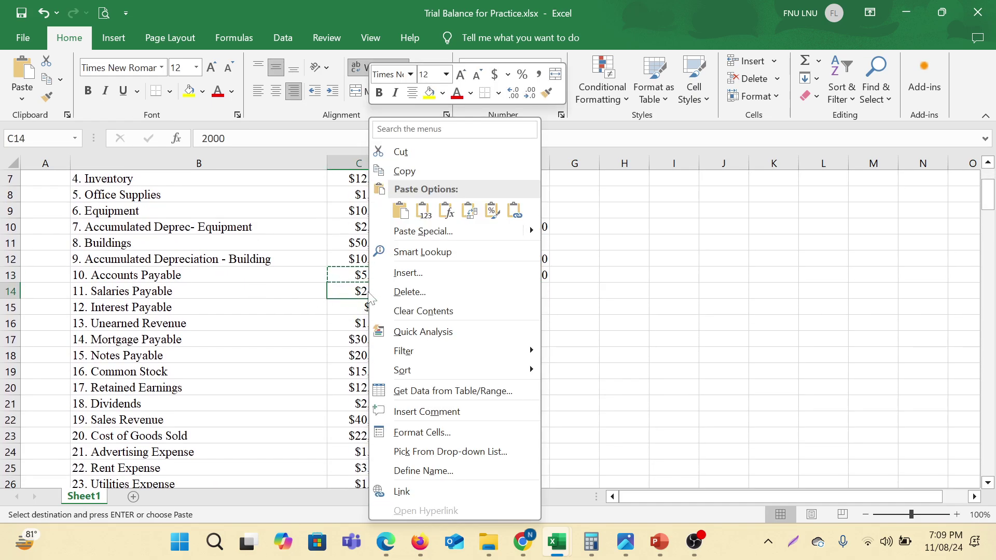
{"action": "left_click", "coordinate": [394, 169]}
{"action": "left_click", "coordinate": [524, 289]}
{"action": "right_click", "coordinate": [524, 289]}
{"action": "left_click", "coordinate": [553, 208]}
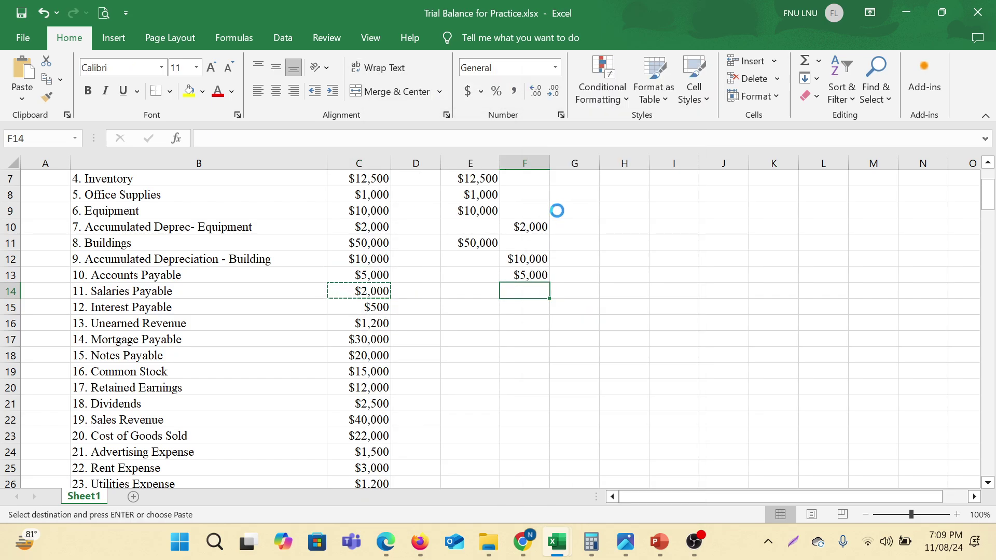
Copy the Interest Payable amount of $500 from C15 into the Credit column at F15.
{"action": "left_click", "coordinate": [468, 307]}
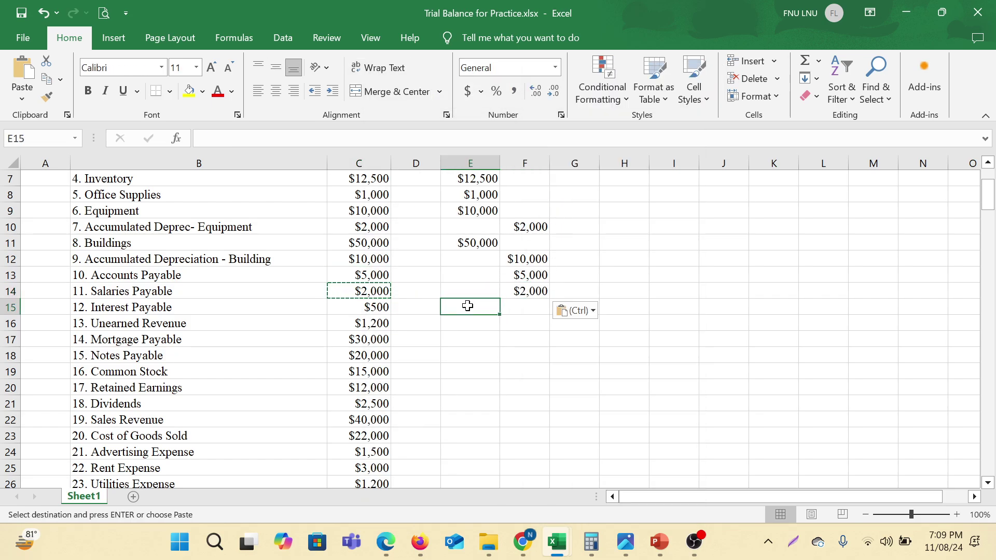
{"action": "left_click", "coordinate": [370, 311]}
{"action": "right_click", "coordinate": [370, 311]}
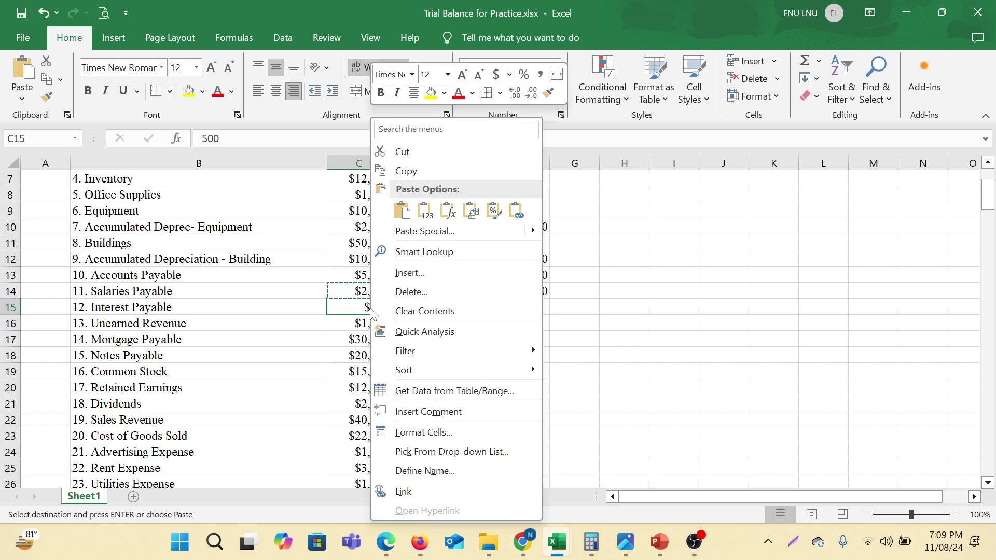
{"action": "left_click", "coordinate": [410, 172]}
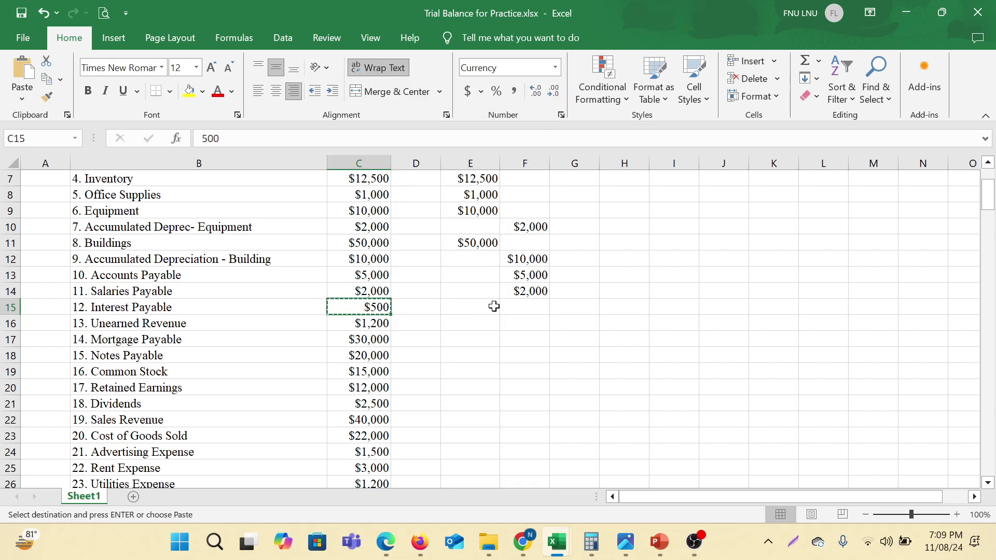
{"action": "left_click", "coordinate": [521, 304]}
{"action": "right_click", "coordinate": [521, 303]}
{"action": "left_click", "coordinate": [557, 200]}
Copy the Unearned Revenue amount of $1,200 from C16 into the Credit column at F16.
{"action": "scroll", "coordinate": [595, 324], "scroll_direction": "down", "scroll_amount": 1}
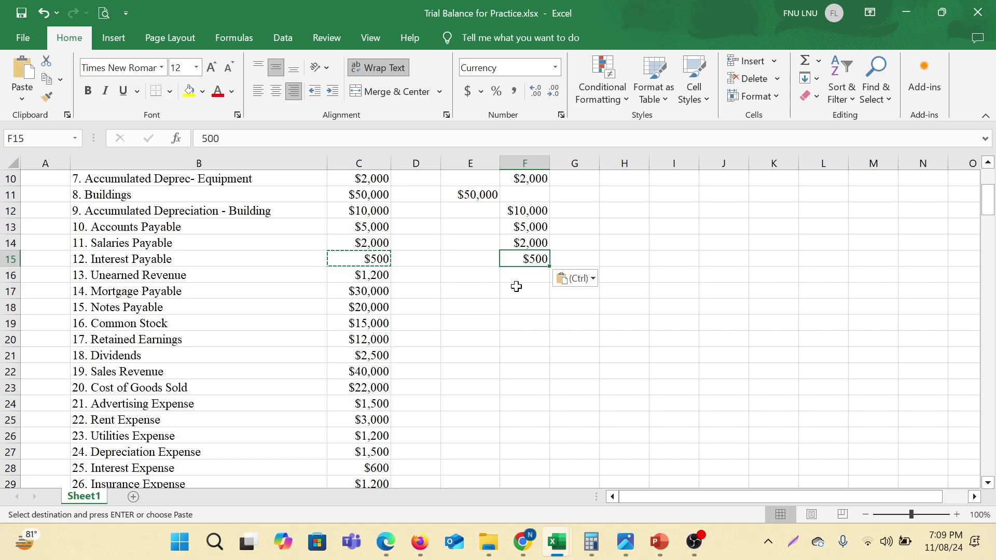
{"action": "left_click", "coordinate": [368, 276]}
{"action": "right_click", "coordinate": [368, 276]}
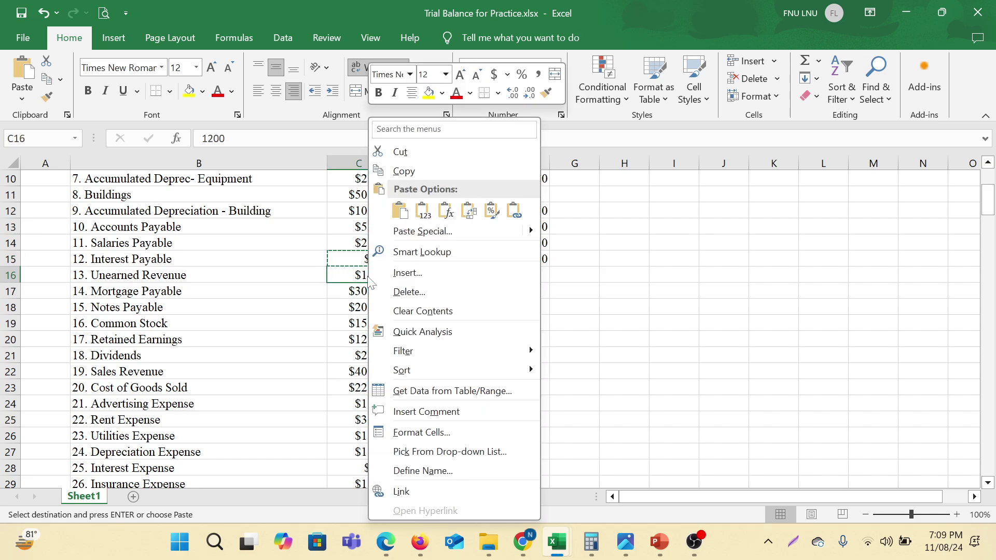
{"action": "left_click", "coordinate": [431, 172]}
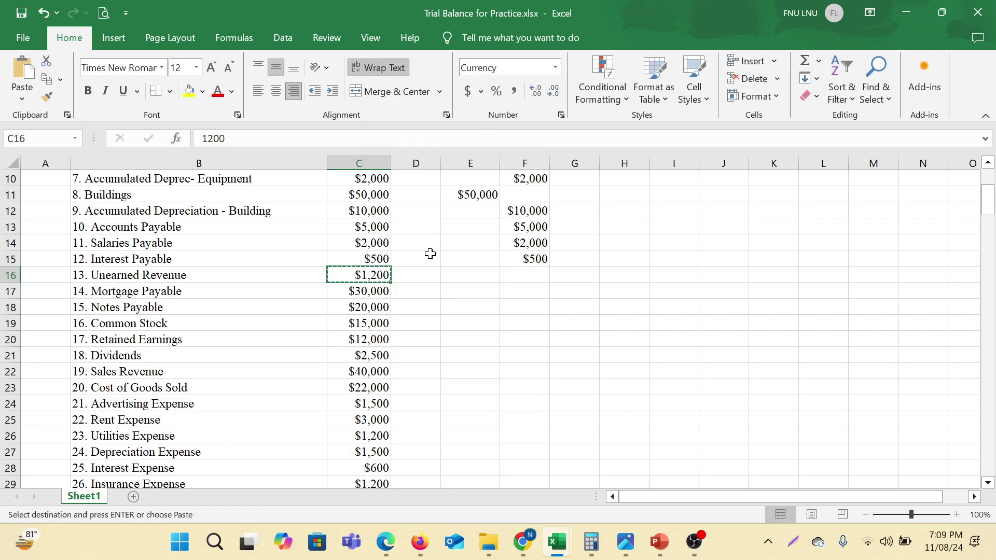
{"action": "left_click", "coordinate": [514, 276]}
{"action": "right_click", "coordinate": [516, 276]}
{"action": "left_click", "coordinate": [549, 211]}
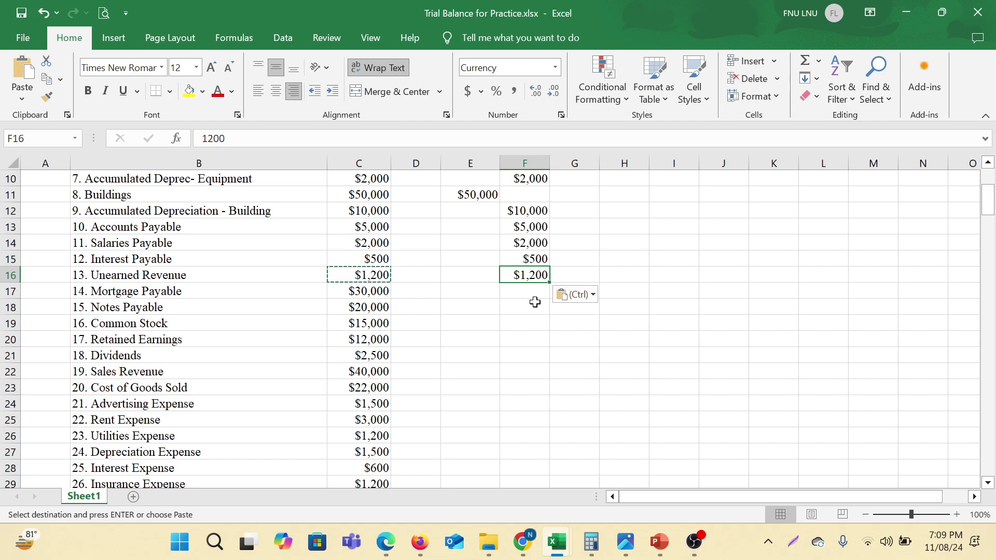
{"action": "left_click", "coordinate": [351, 291]}
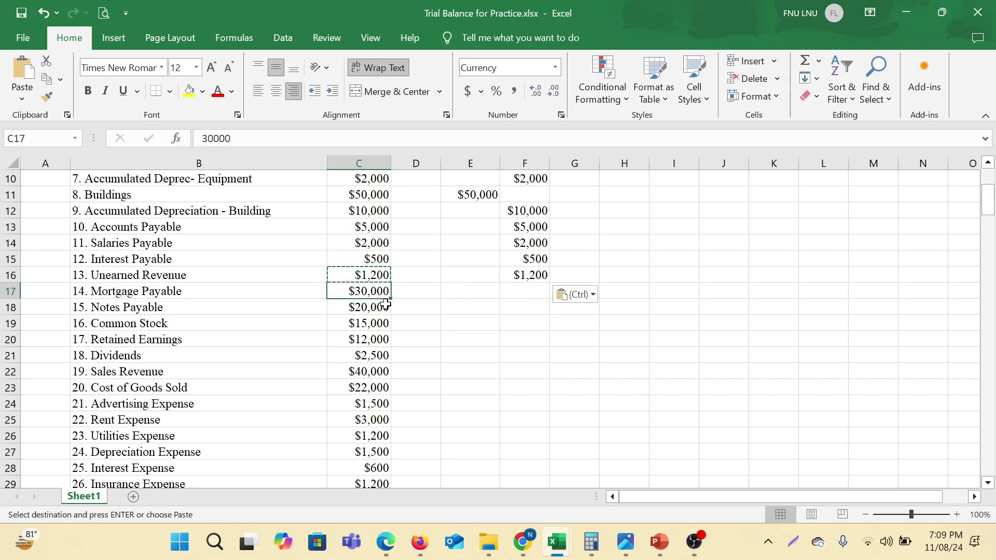
{"action": "right_click", "coordinate": [366, 295]}
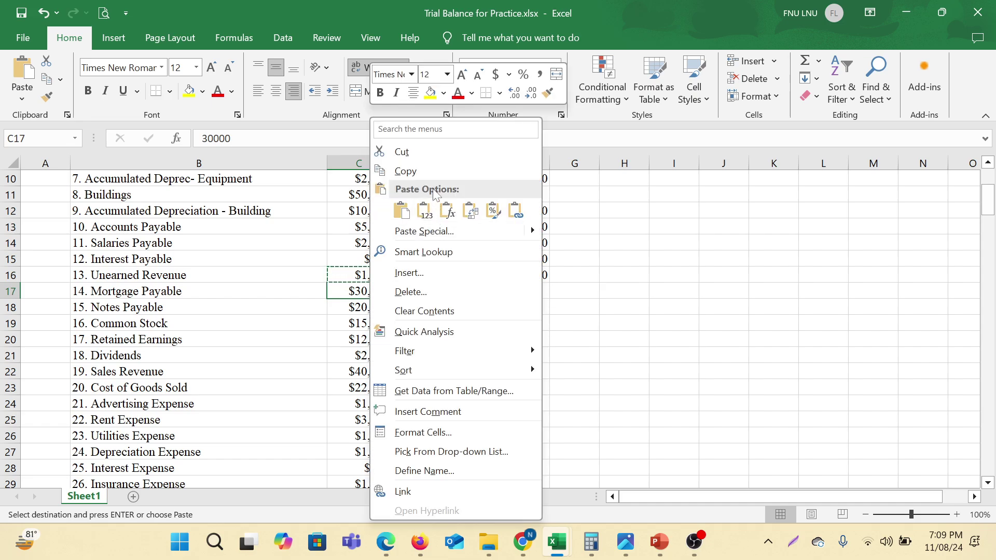
{"action": "left_click", "coordinate": [434, 172]}
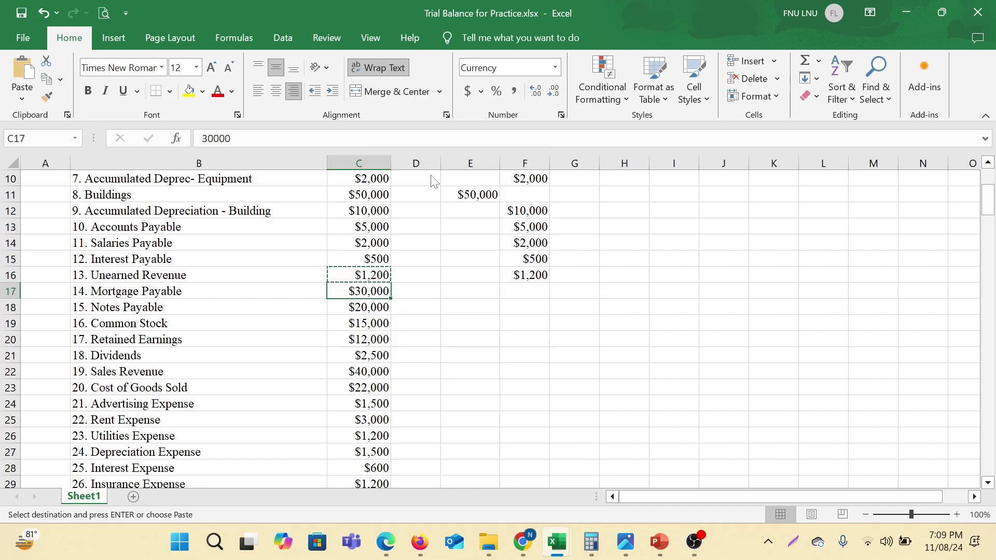
{"action": "left_click", "coordinate": [512, 290]}
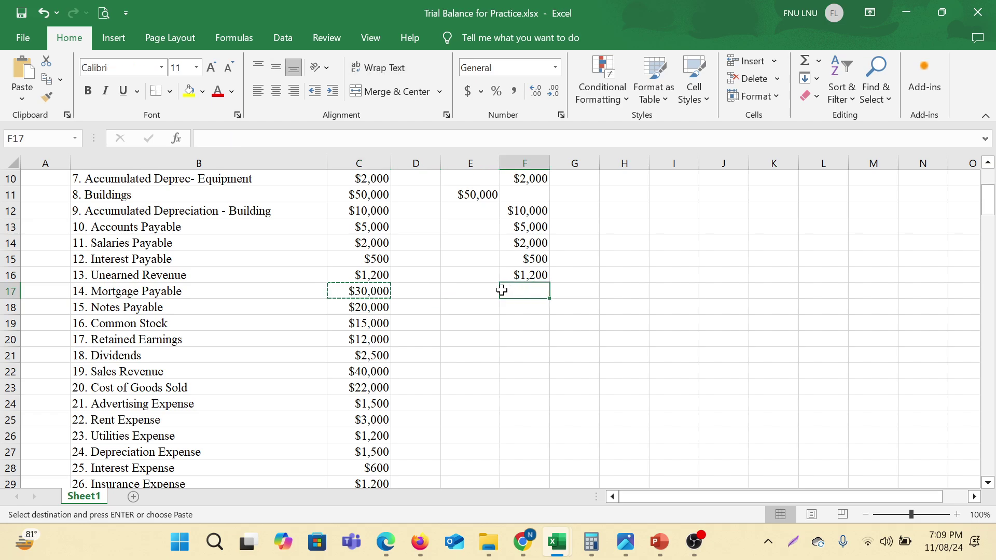
Compare the Unearned Revenue amount in row 16 with its Credit entry and review the Debit and Credit entries made so far.
{"action": "left_click", "coordinate": [353, 273]}
{"action": "left_click", "coordinate": [4, 280]}
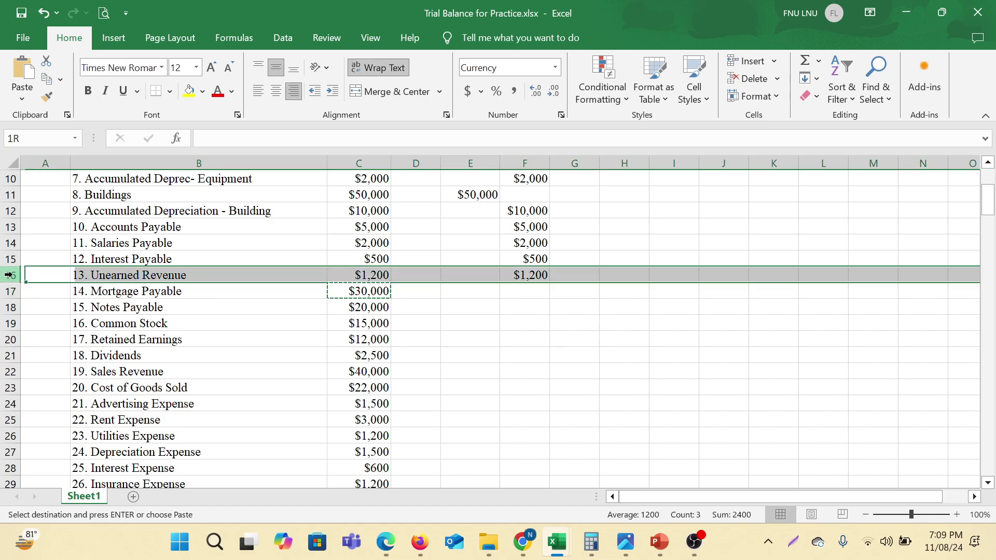
{"action": "left_click", "coordinate": [522, 276]}
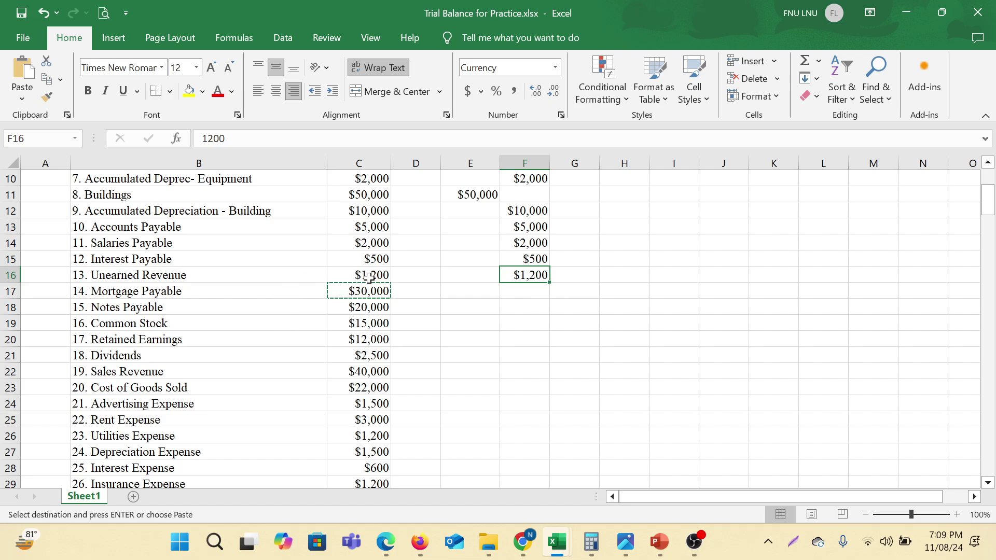
{"action": "scroll", "coordinate": [518, 275], "scroll_direction": "up", "scroll_amount": 3}
{"action": "left_click", "coordinate": [475, 224]}
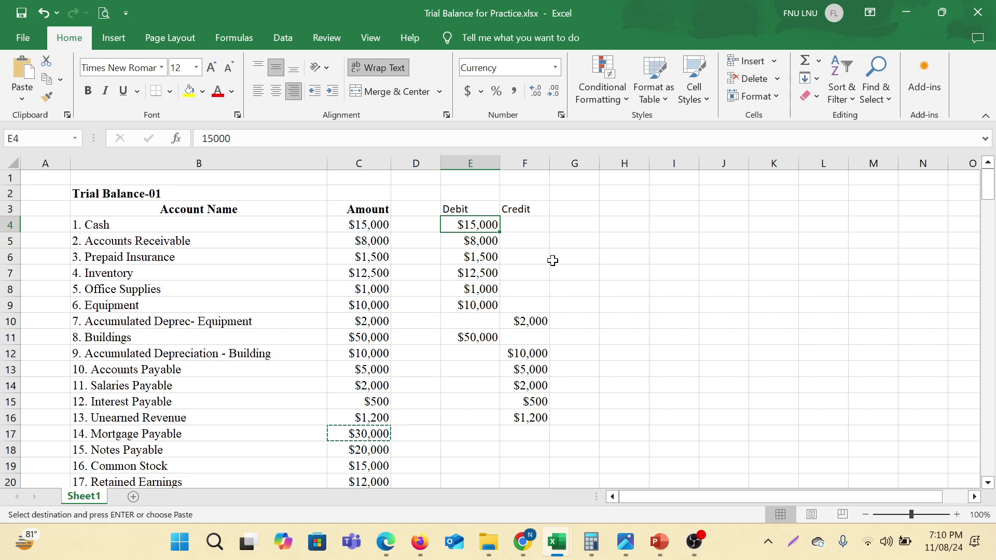
{"action": "left_click", "coordinate": [594, 299]}
{"action": "scroll", "coordinate": [597, 301], "scroll_direction": "down", "scroll_amount": 1}
{"action": "left_click", "coordinate": [538, 388]}
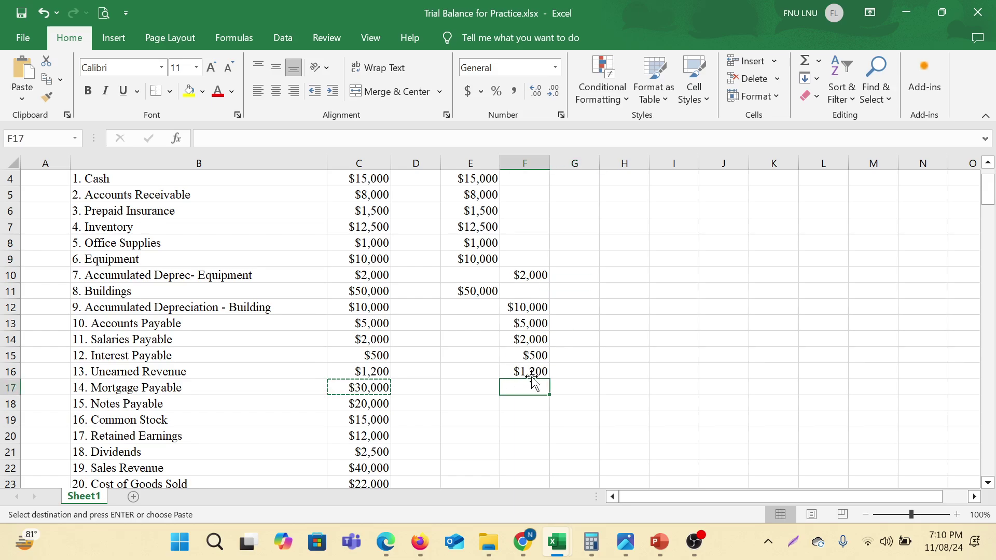
{"action": "key", "text": "Up"}
{"action": "left_click", "coordinate": [458, 372]}
{"action": "left_click", "coordinate": [524, 393]}
{"action": "scroll", "coordinate": [635, 254], "scroll_direction": "down", "scroll_amount": 2}
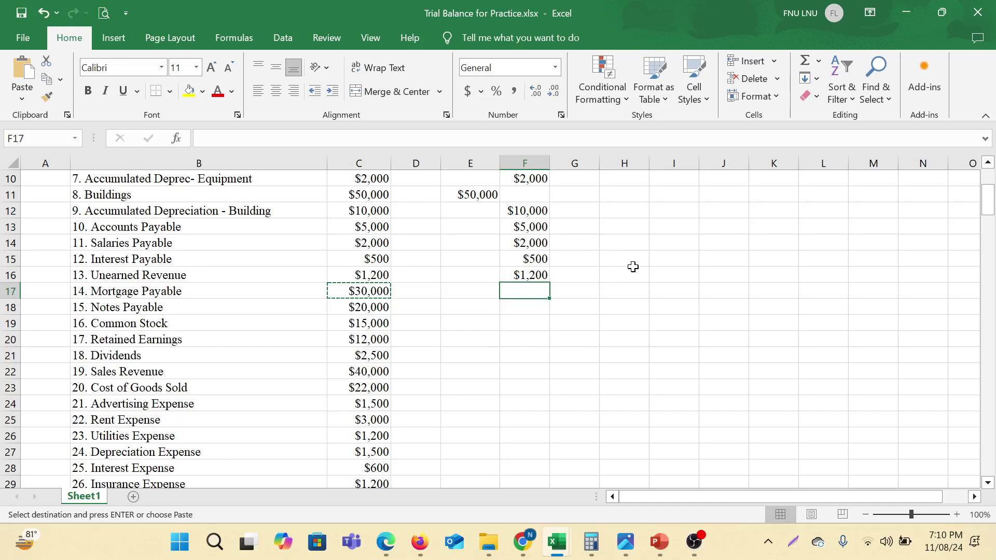
Copy the Mortgage Payable amount of $30,000 from C17 into the Credit column at F17.
{"action": "left_click", "coordinate": [348, 291]}
{"action": "right_click", "coordinate": [350, 295]}
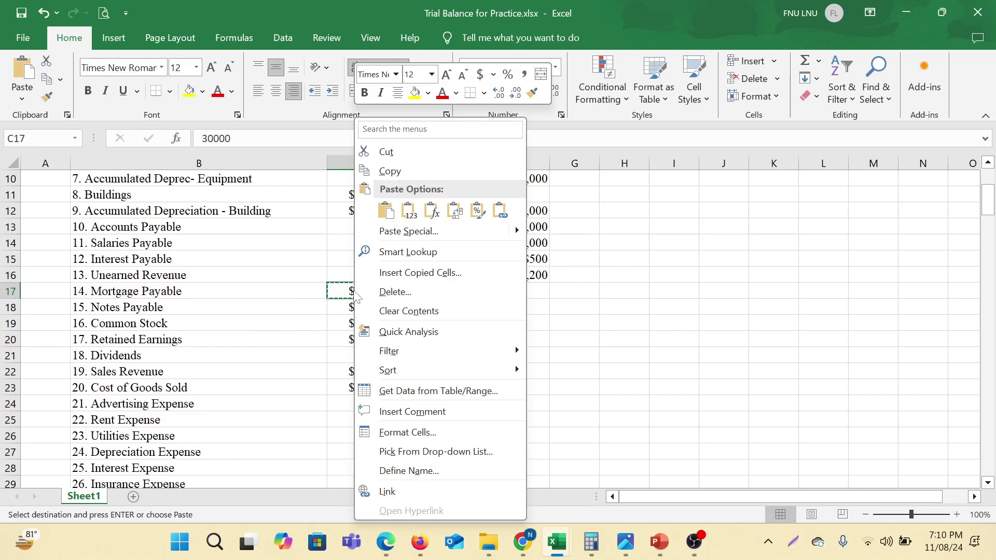
{"action": "left_click", "coordinate": [421, 174]}
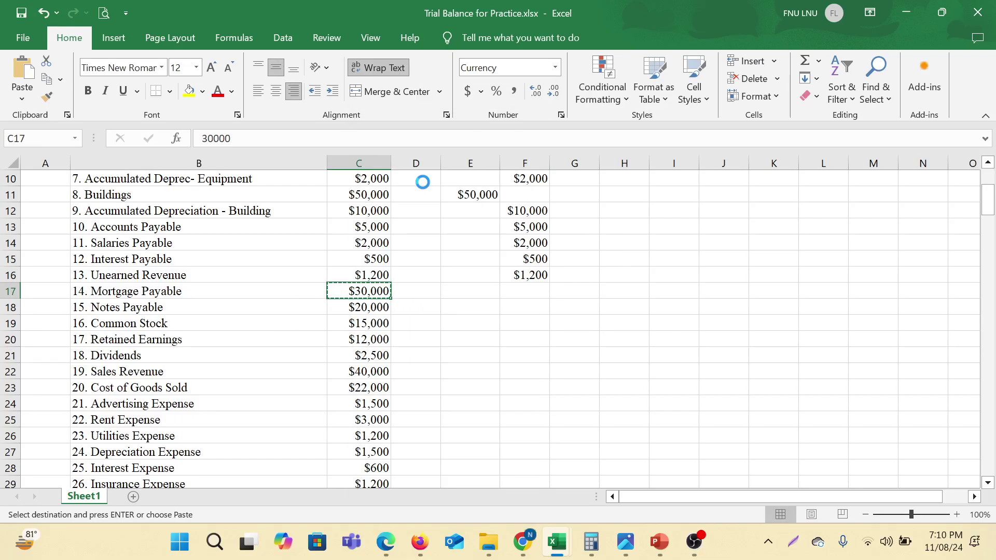
{"action": "left_click", "coordinate": [523, 291]}
{"action": "right_click", "coordinate": [523, 291]}
{"action": "left_click", "coordinate": [548, 206]}
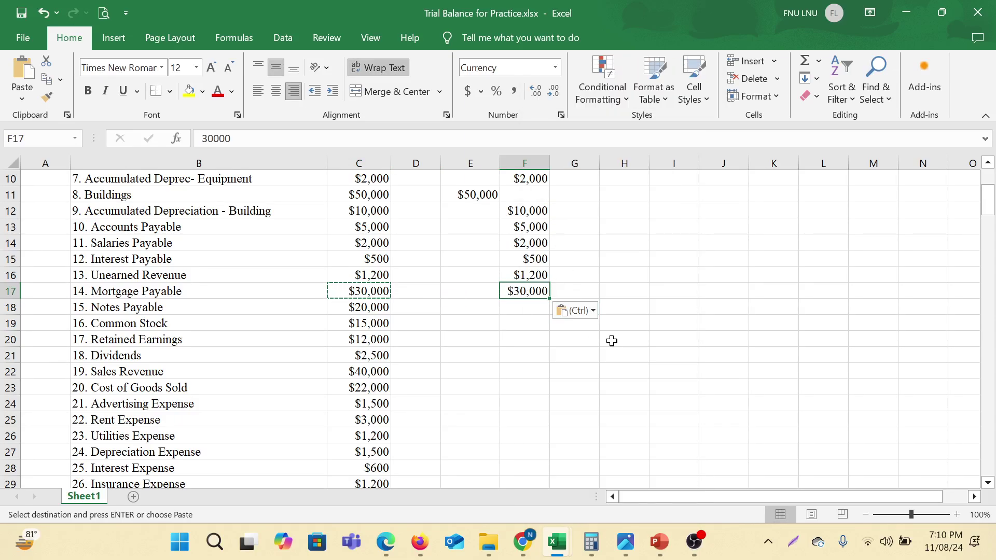
Copy the Notes Payable amount of $20,000 from C18 into the Credit column at F18.
{"action": "left_click", "coordinate": [351, 294]}
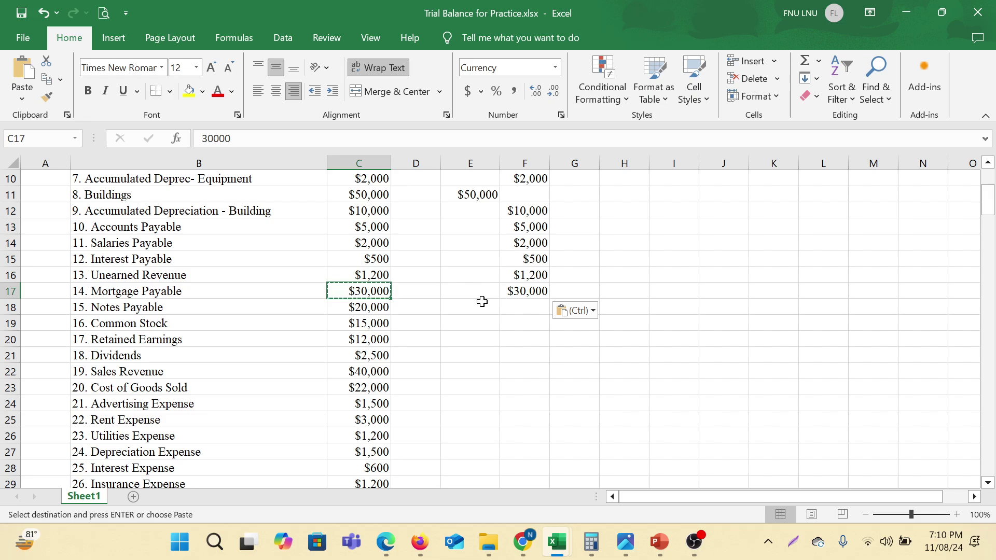
{"action": "left_click", "coordinate": [518, 308]}
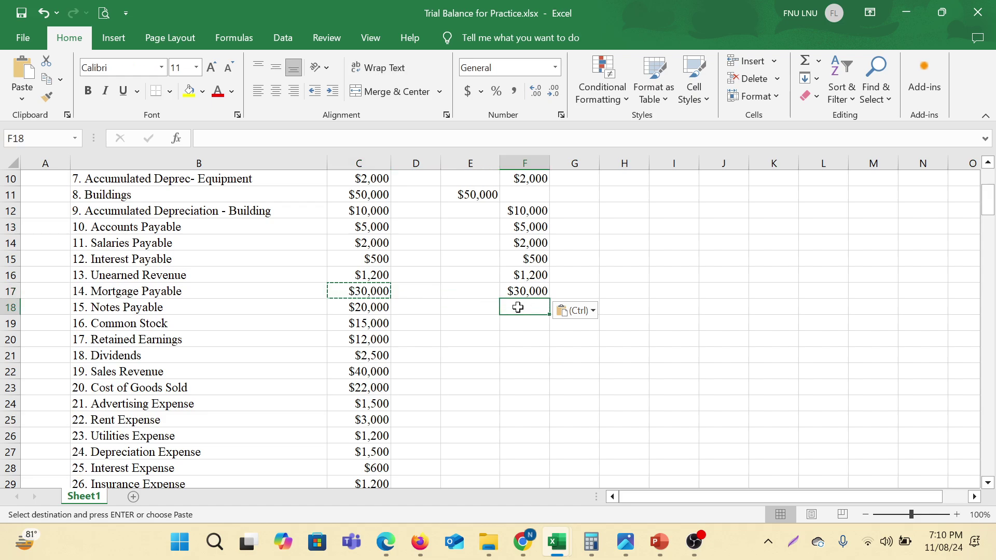
{"action": "left_click", "coordinate": [146, 311]}
{"action": "left_click", "coordinate": [514, 310]}
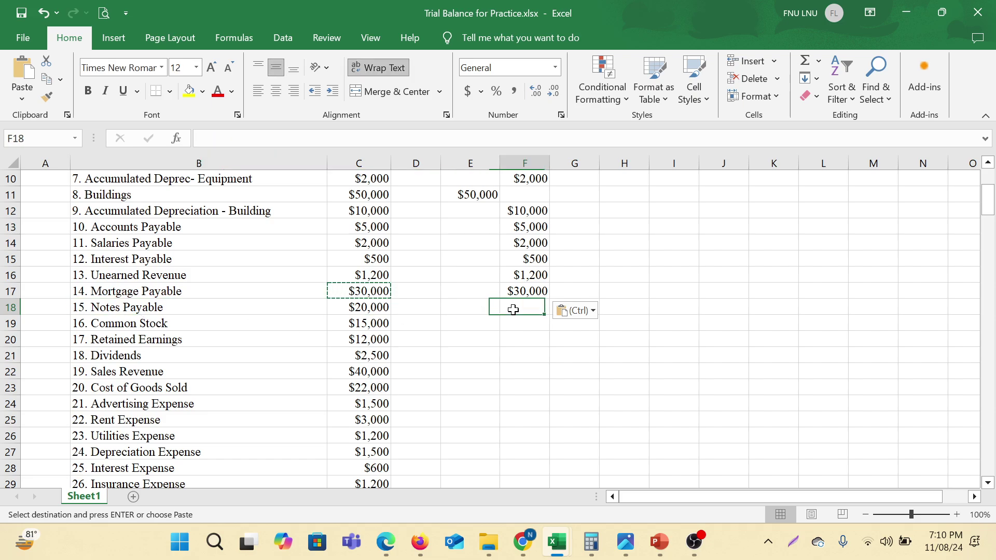
{"action": "right_click", "coordinate": [365, 309]}
{"action": "key", "text": "Escape"}
{"action": "key", "text": "ctrl+c"}
{"action": "left_click", "coordinate": [517, 308]}
{"action": "right_click", "coordinate": [519, 307]}
{"action": "left_click", "coordinate": [550, 207]}
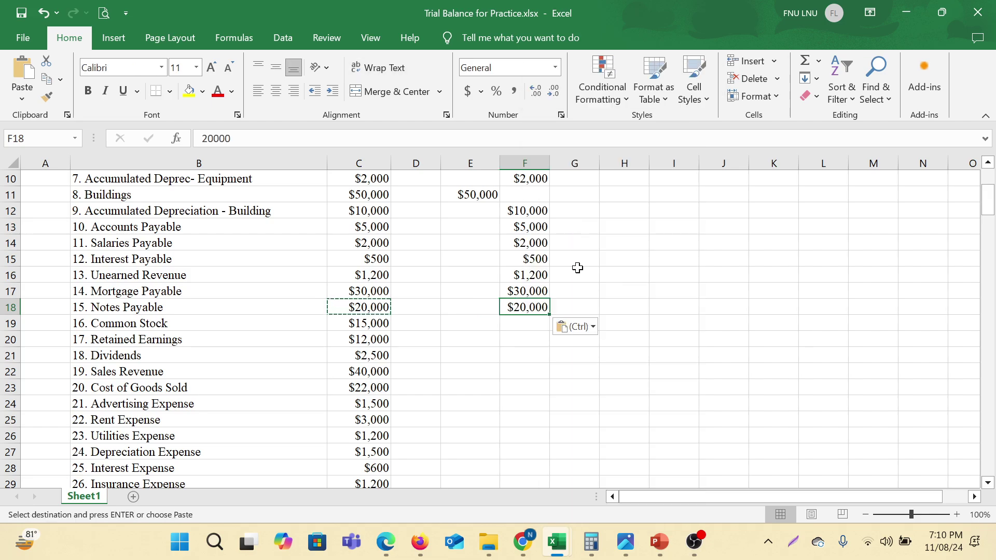
Compare the Notes Payable amount in C18 with its Credit entry in F18.
{"action": "scroll", "coordinate": [576, 272], "scroll_direction": "down", "scroll_amount": 1}
{"action": "key", "text": "Left"}
{"action": "key", "text": "Left"}
{"action": "key", "text": "Left"}
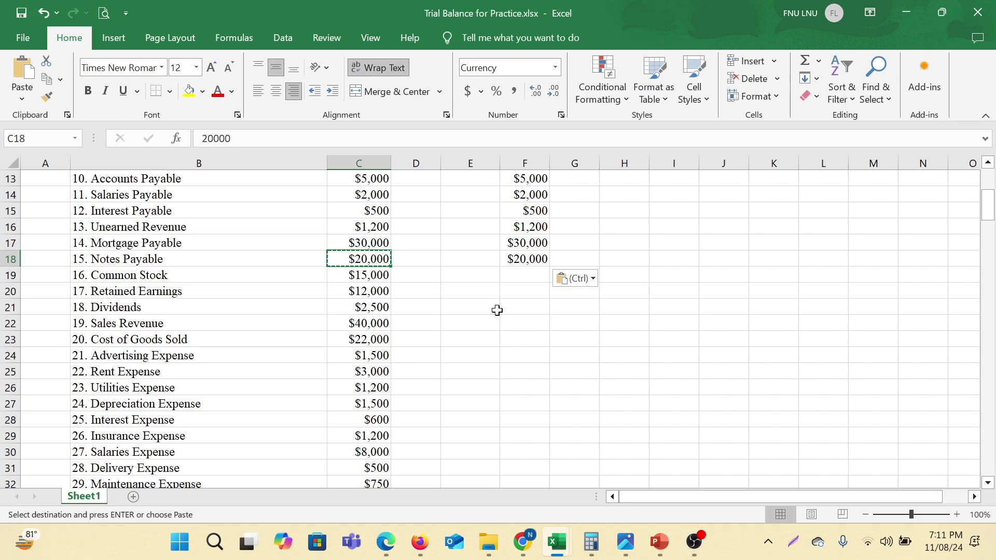
{"action": "left_click", "coordinate": [526, 261]}
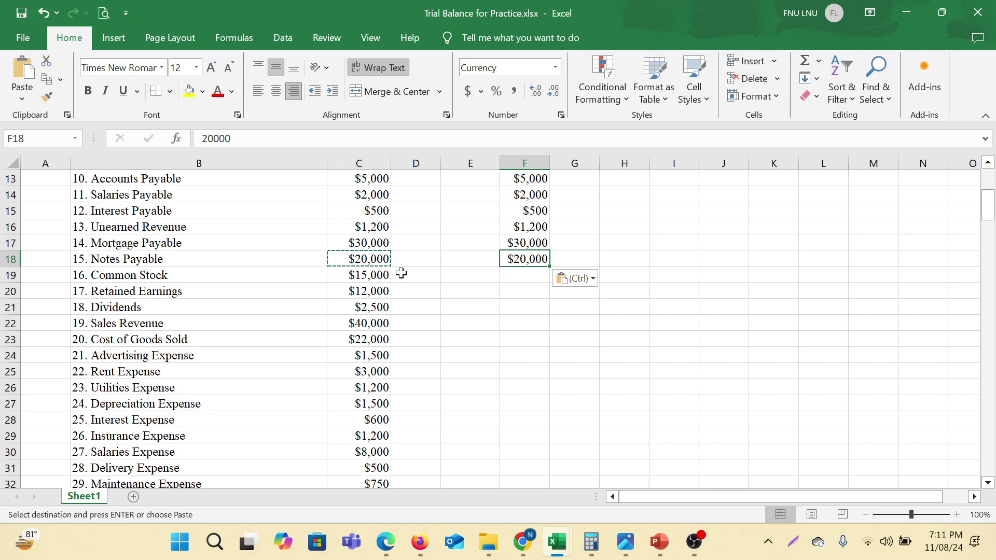
{"action": "left_click", "coordinate": [363, 260]}
{"action": "left_click", "coordinate": [519, 264]}
{"action": "left_click", "coordinate": [522, 278]}
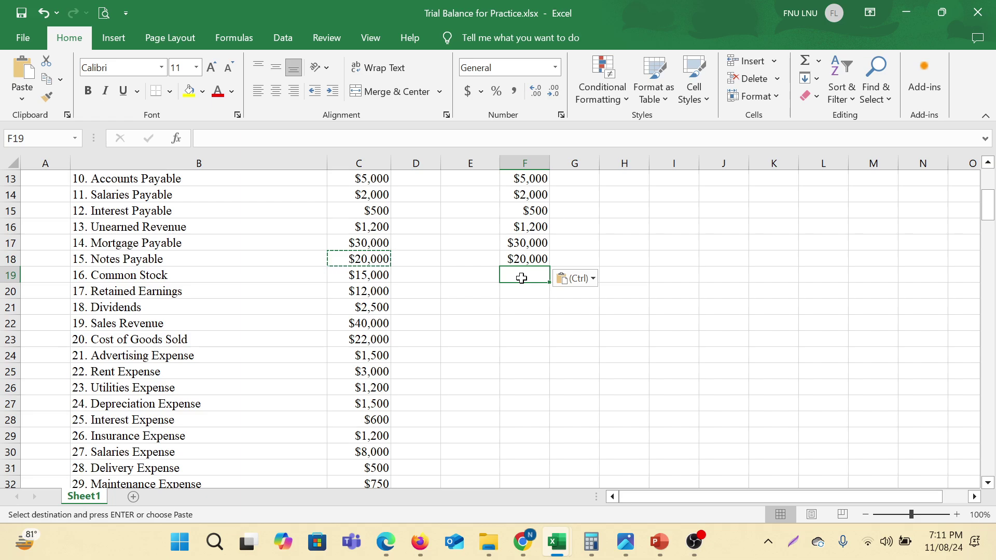
{"action": "left_click", "coordinate": [378, 260]}
{"action": "left_click", "coordinate": [535, 261]}
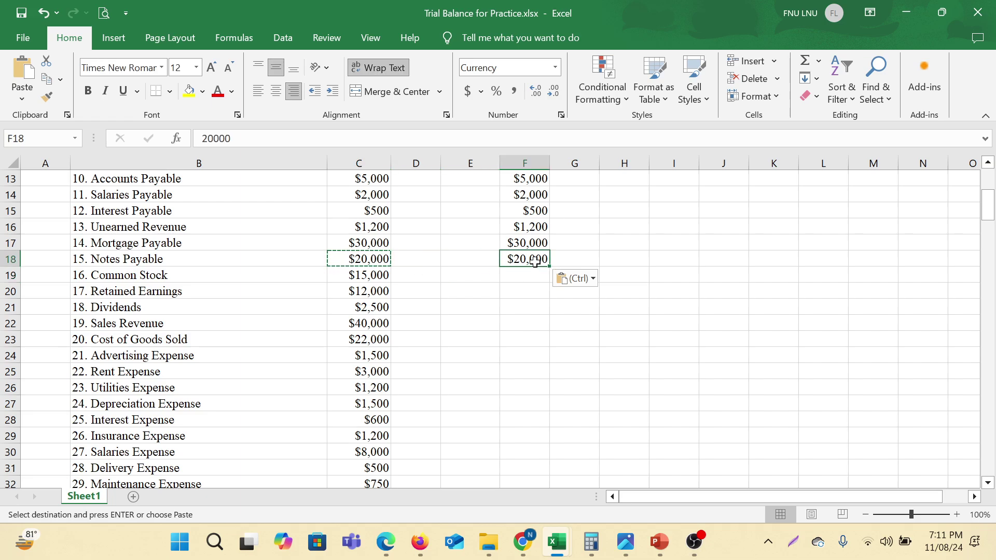
{"action": "left_click", "coordinate": [531, 275]}
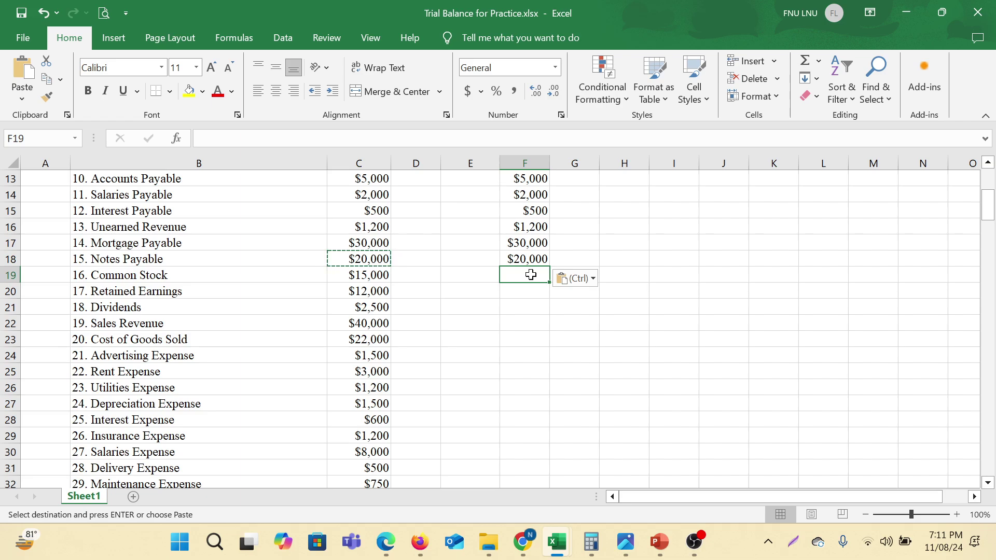
Copy the Common Stock amount of $15,000 from C19 into the Credit column at F19.
{"action": "left_click", "coordinate": [142, 277]}
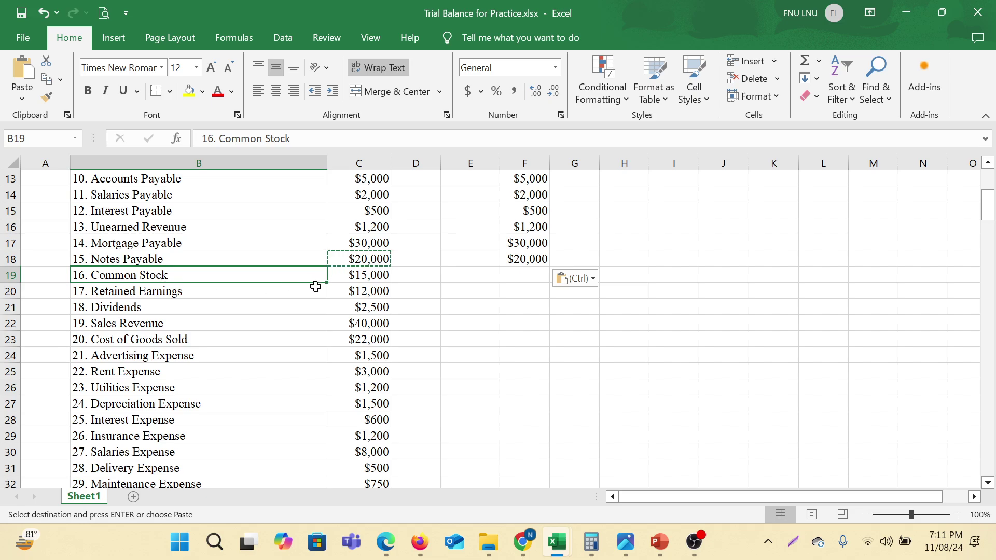
{"action": "left_click", "coordinate": [374, 276]}
{"action": "right_click", "coordinate": [373, 276]}
{"action": "left_click", "coordinate": [412, 167]}
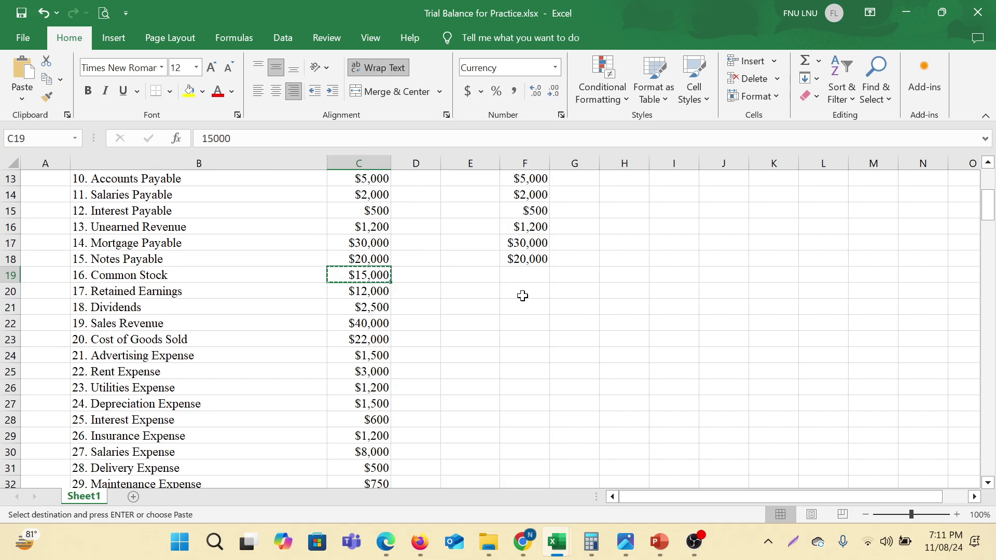
{"action": "left_click", "coordinate": [525, 272]}
{"action": "right_click", "coordinate": [526, 273]}
{"action": "left_click", "coordinate": [557, 212]}
Review the entries made so far and compare the Common Stock amount in C19 with its Credit entry in F19.
{"action": "scroll", "coordinate": [670, 317], "scroll_direction": "up", "scroll_amount": 4}
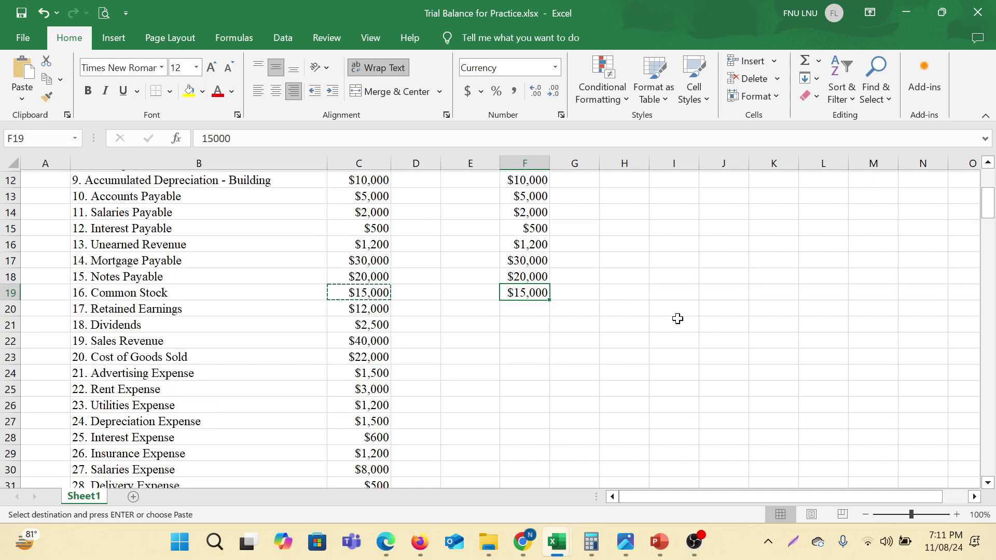
{"action": "scroll", "coordinate": [670, 316], "scroll_direction": "down", "scroll_amount": 3}
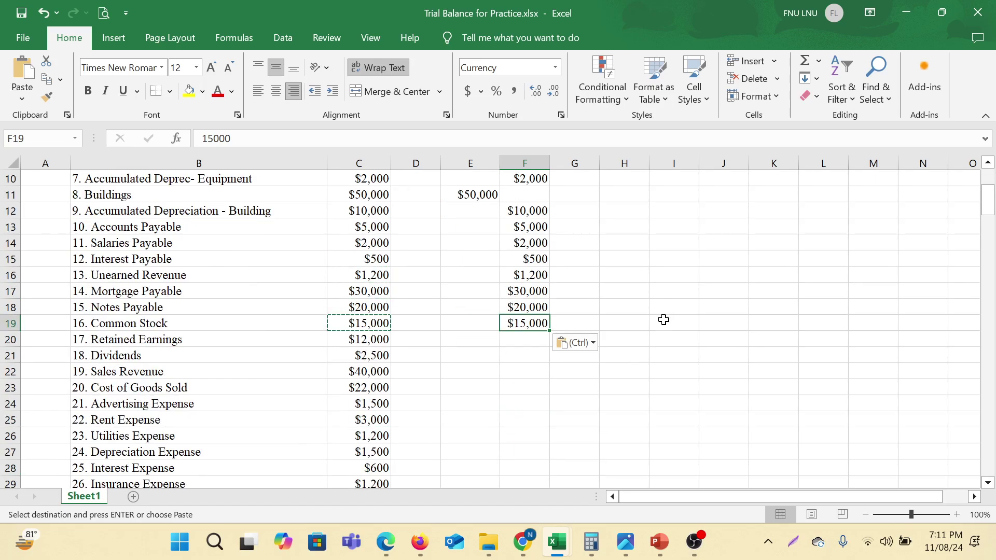
{"action": "left_click", "coordinate": [374, 339]}
{"action": "left_click", "coordinate": [200, 323]}
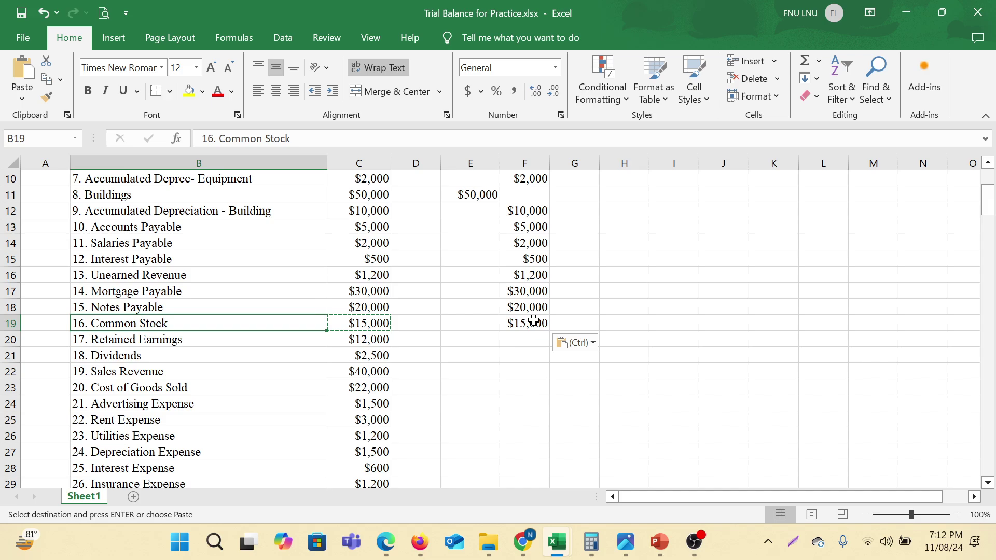
{"action": "left_click", "coordinate": [532, 323]}
{"action": "scroll", "coordinate": [642, 306], "scroll_direction": "down", "scroll_amount": 1}
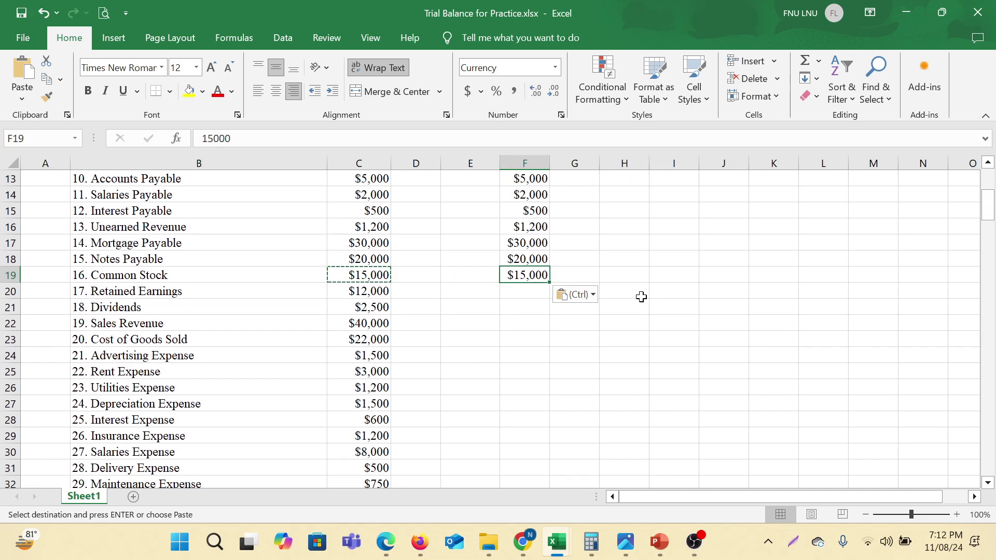
{"action": "left_click", "coordinate": [187, 281]}
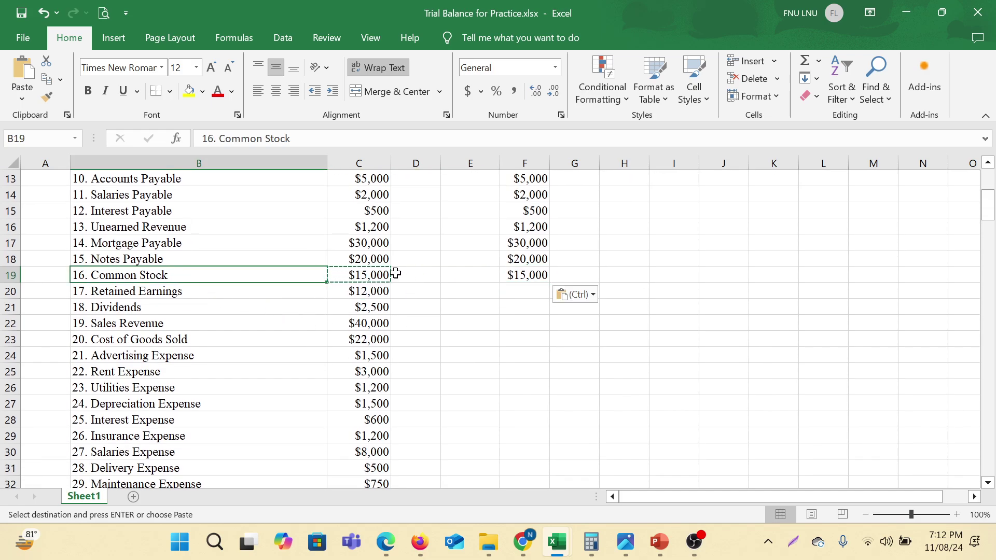
{"action": "key", "text": "Right"}
{"action": "left_click", "coordinate": [525, 278]}
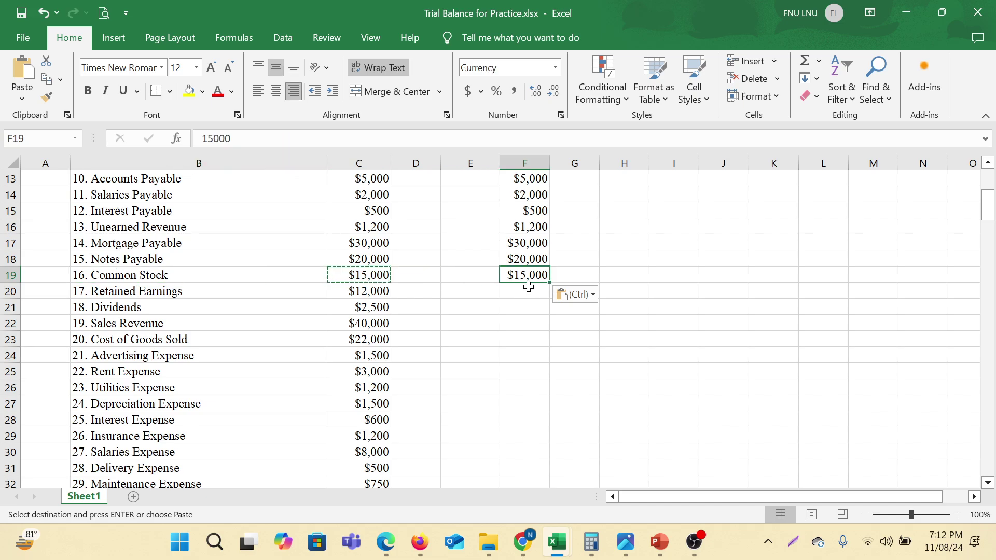
{"action": "left_click", "coordinate": [360, 283]}
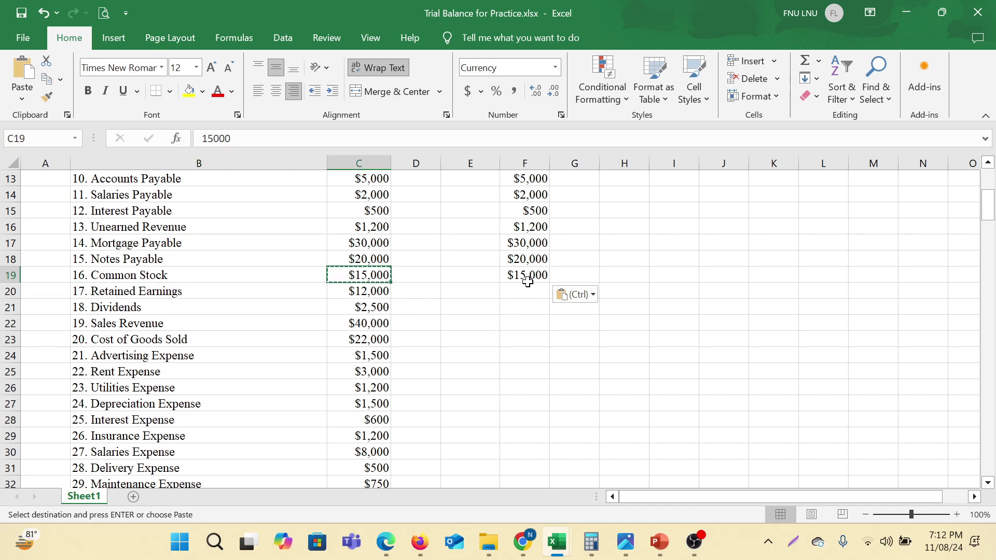
Copy the Retained Earnings amount of $12,000 from C20 into the Credit column at F20.
{"action": "left_click", "coordinate": [161, 295]}
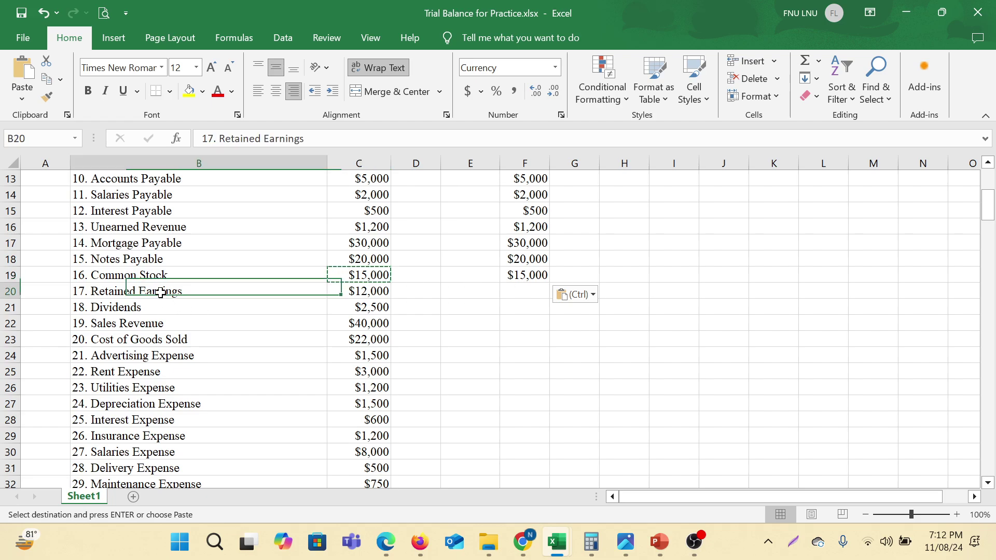
{"action": "left_click", "coordinate": [363, 282]}
{"action": "left_click", "coordinate": [143, 293]}
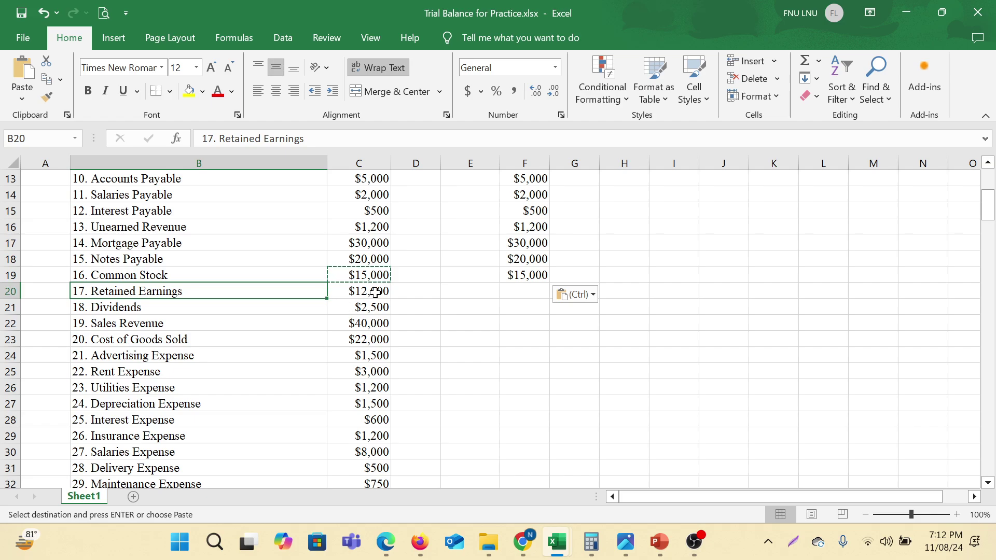
{"action": "left_click", "coordinate": [375, 292]}
{"action": "right_click", "coordinate": [377, 296]}
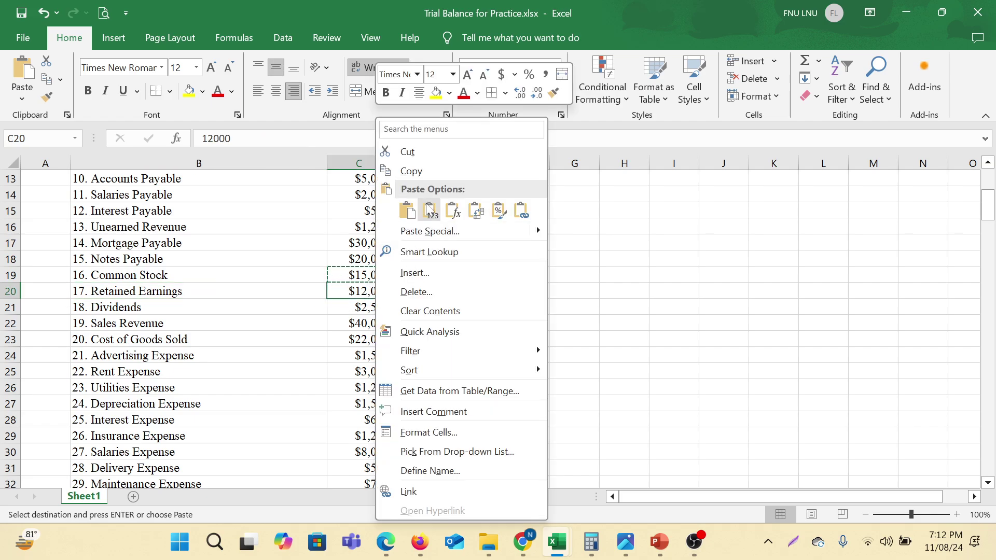
{"action": "left_click", "coordinate": [431, 171]}
{"action": "left_click", "coordinate": [516, 293]}
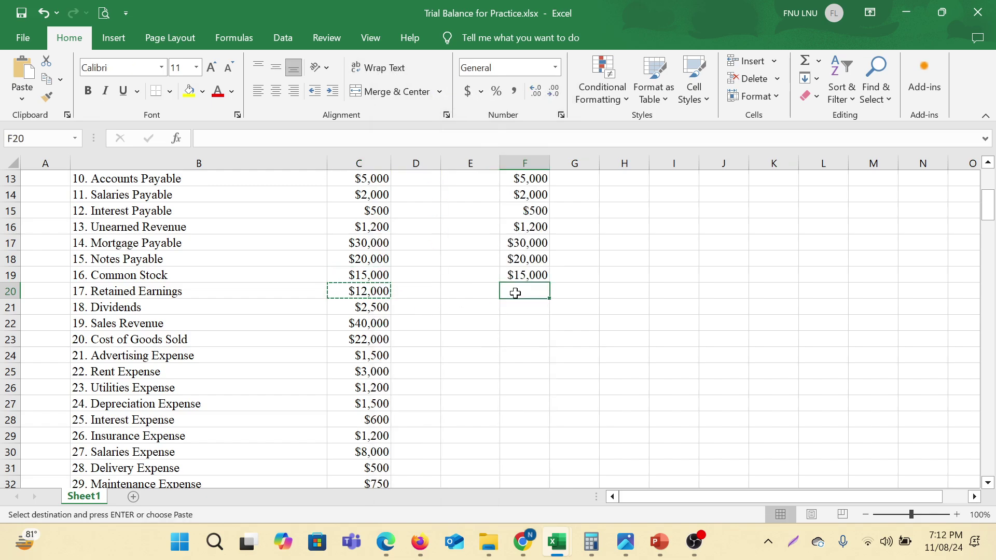
{"action": "right_click", "coordinate": [515, 293]}
{"action": "left_click", "coordinate": [558, 199]}
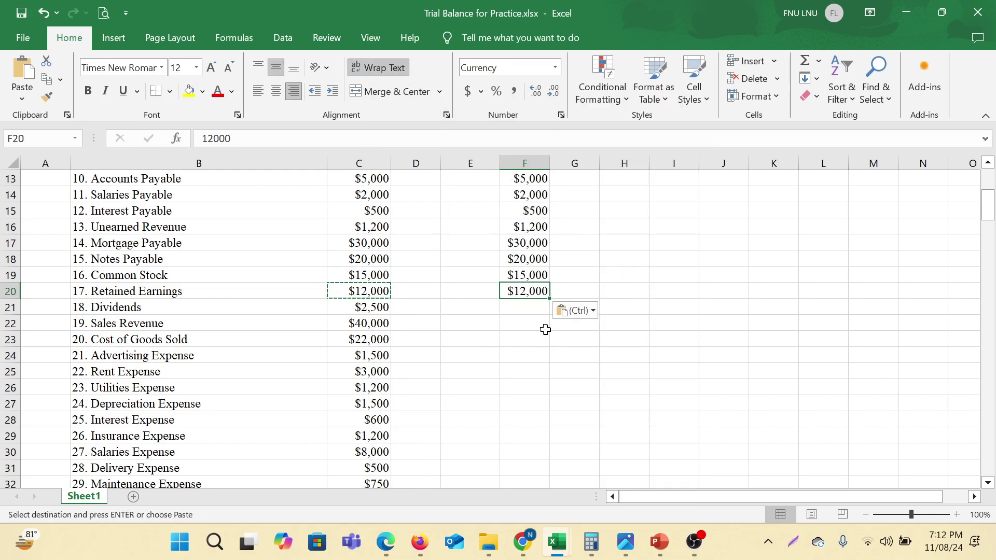
Compare the Retained Earnings amount in C20 with its Credit entry in F20.
{"action": "left_click", "coordinate": [519, 306]}
{"action": "left_click_drag", "start_coordinate": [131, 292], "coordinate": [519, 293]}
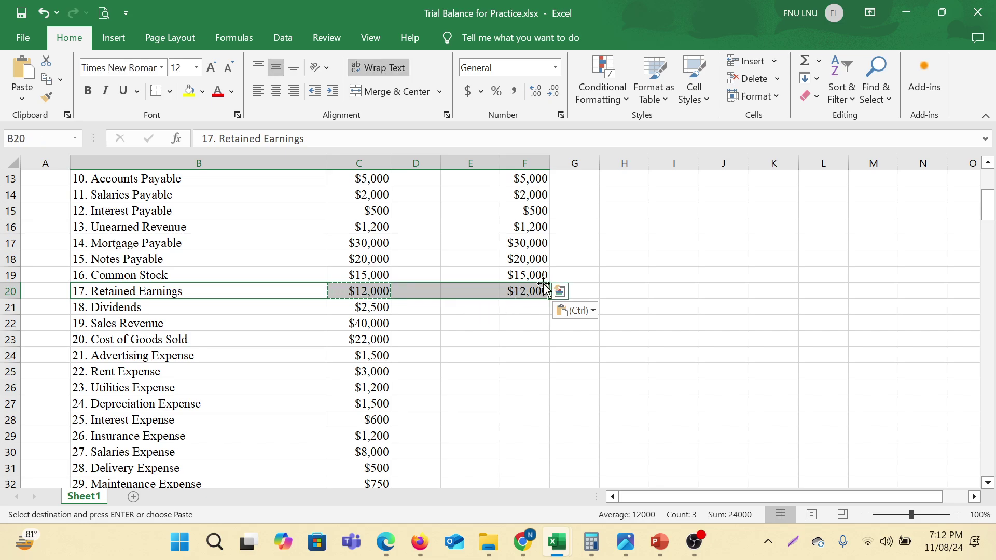
{"action": "left_click", "coordinate": [525, 292]}
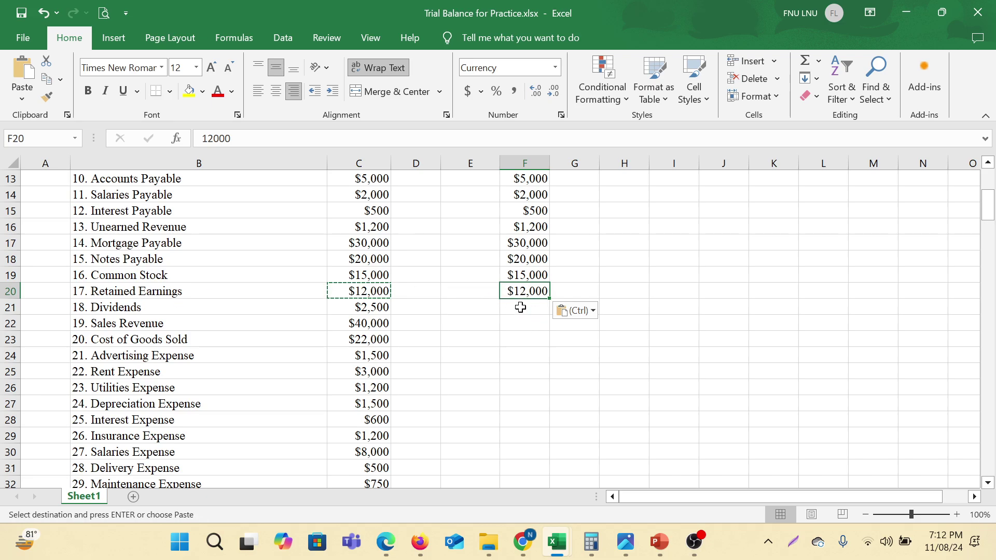
{"action": "left_click", "coordinate": [521, 306]}
{"action": "left_click", "coordinate": [371, 292]}
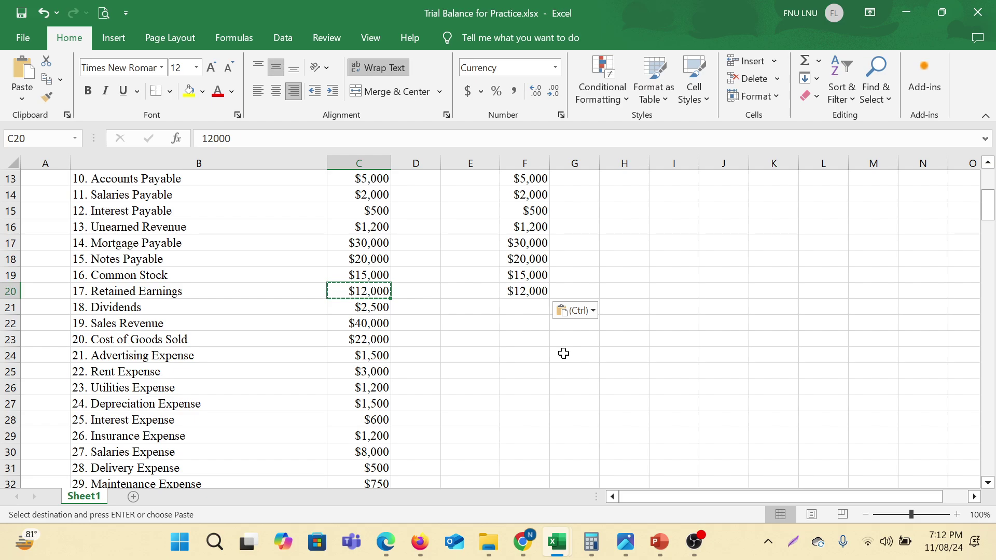
{"action": "left_click", "coordinate": [529, 310]}
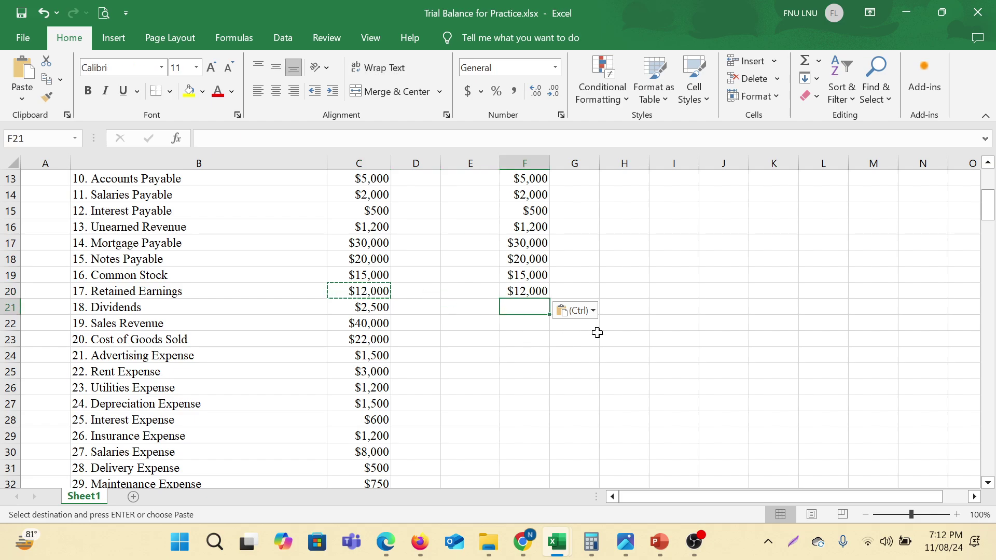
Copy the Dividends amount of $2,500 from C21 into the Debit column at E21.
{"action": "left_click", "coordinate": [133, 310]}
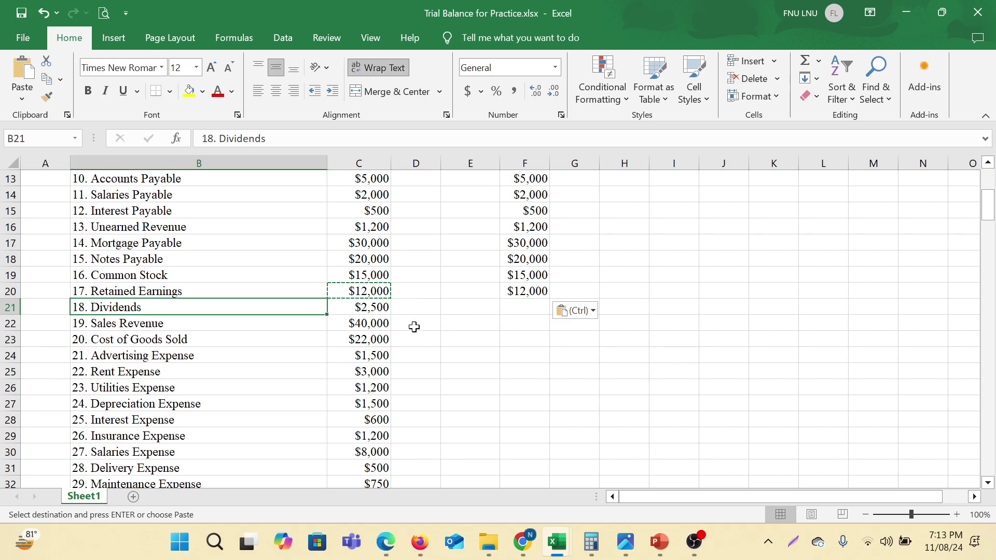
{"action": "left_click", "coordinate": [372, 307]}
{"action": "right_click", "coordinate": [372, 307]}
{"action": "left_click", "coordinate": [415, 171]}
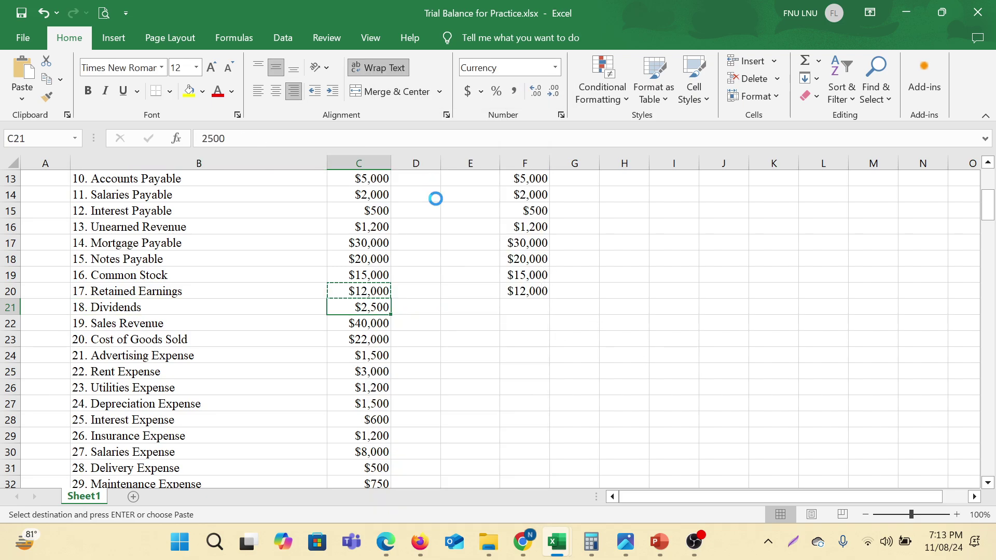
{"action": "right_click", "coordinate": [474, 306]}
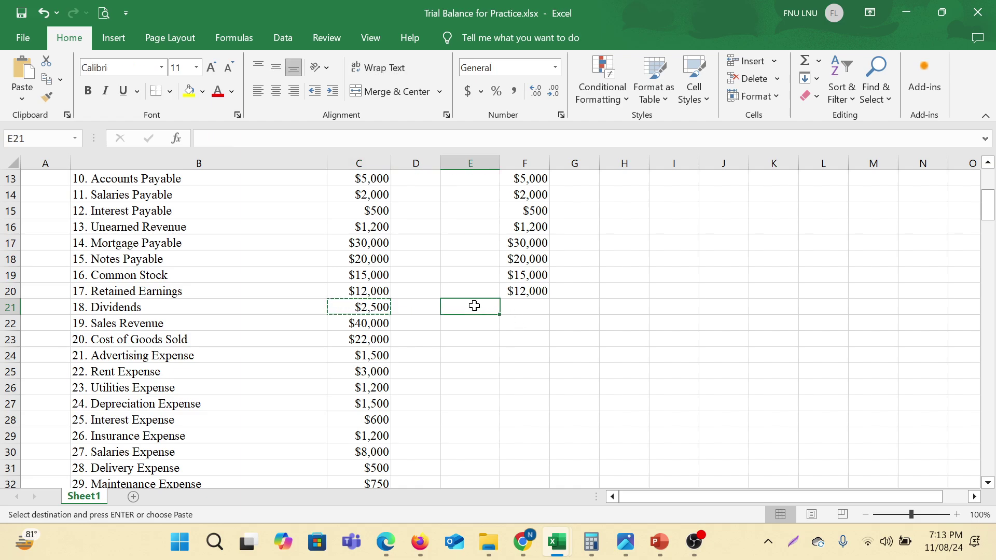
{"action": "left_click", "coordinate": [507, 210]}
{"action": "scroll", "coordinate": [638, 348], "scroll_direction": "down", "scroll_amount": 7}
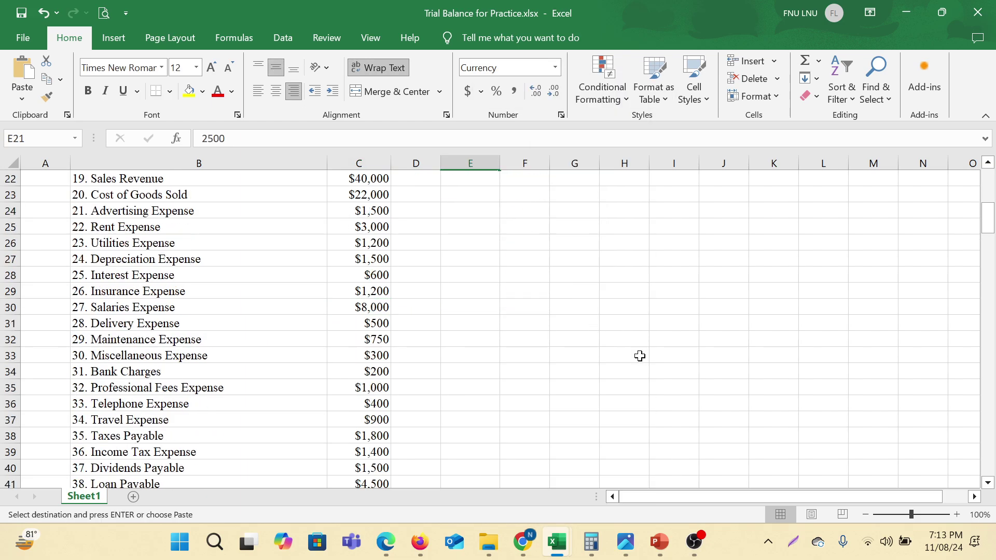
{"action": "scroll", "coordinate": [635, 357], "scroll_direction": "down", "scroll_amount": 4}
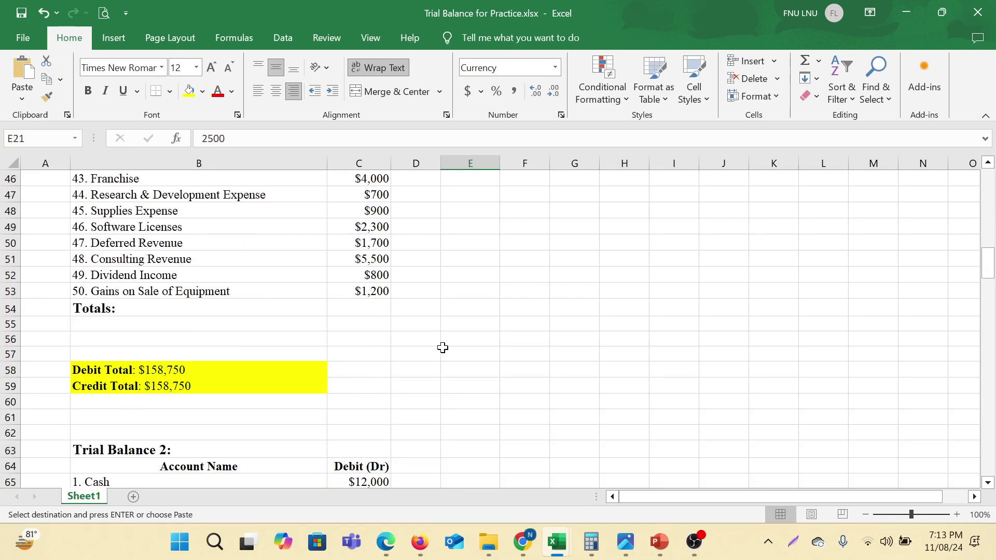
{"action": "right_click", "coordinate": [426, 337]}
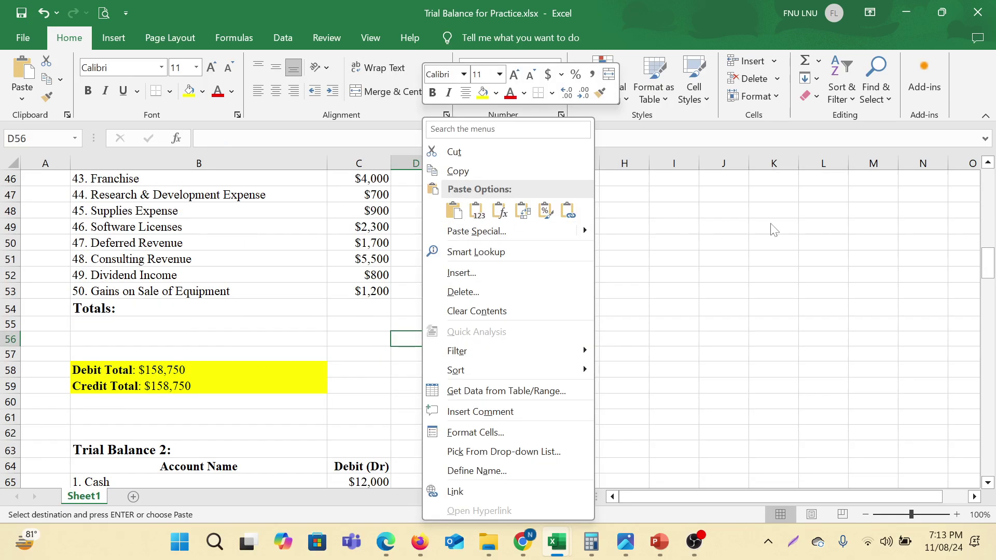
{"action": "key", "text": "Escape"}
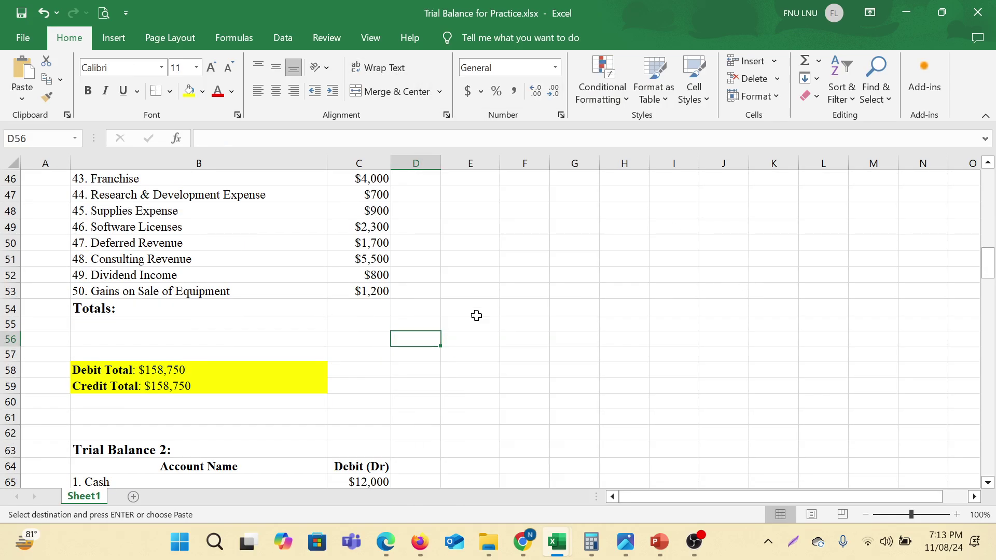
{"action": "left_click", "coordinate": [804, 61]}
{"action": "scroll", "coordinate": [467, 282], "scroll_direction": "up", "scroll_amount": 15}
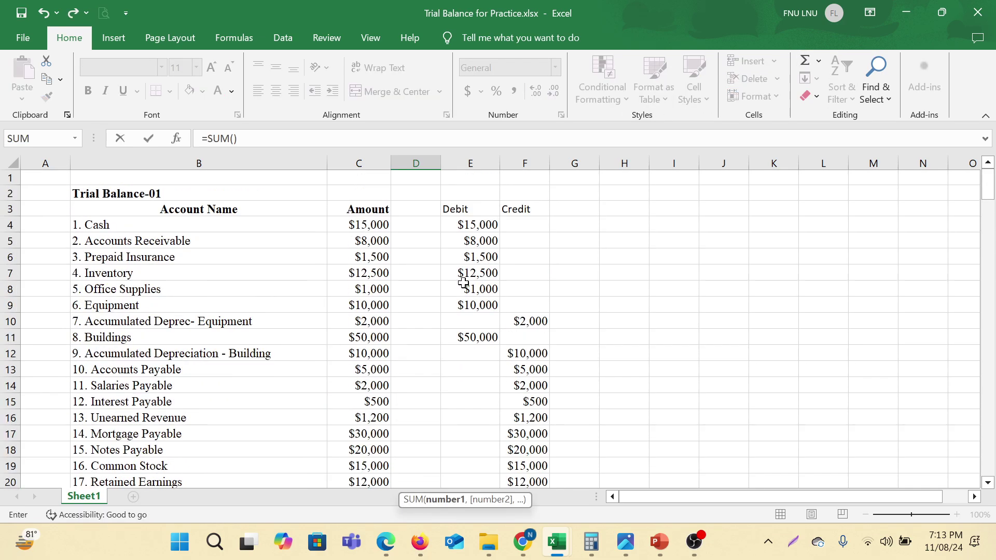
{"action": "scroll", "coordinate": [555, 306], "scroll_direction": "down", "scroll_amount": 16}
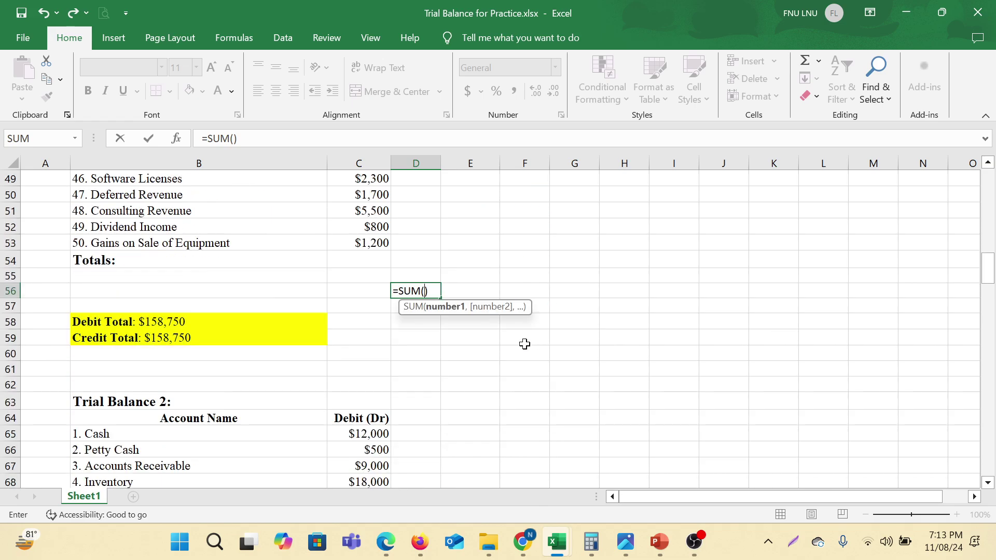
{"action": "left_click", "coordinate": [620, 273]}
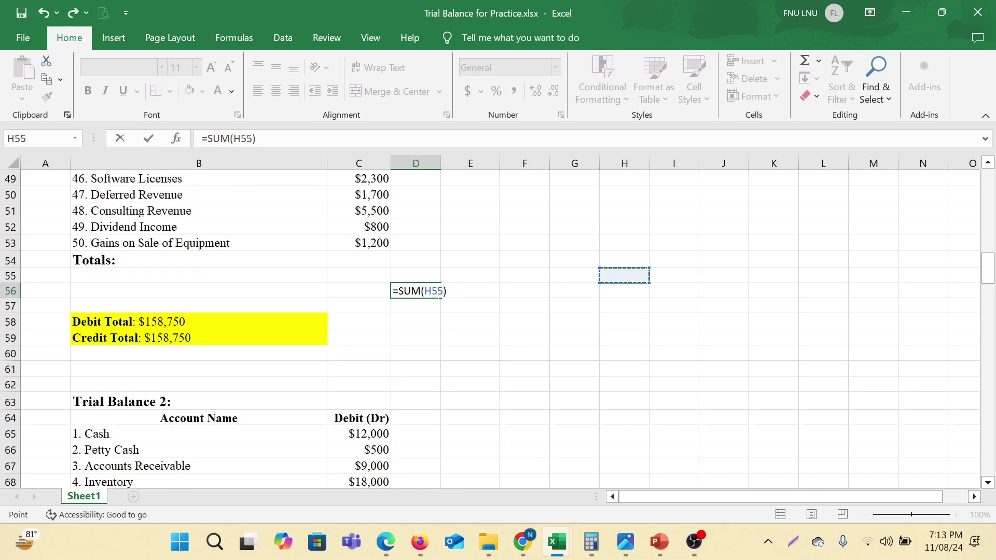
{"action": "key", "text": "BackSpace"}
{"action": "key", "text": "BackSpace"}
{"action": "key", "text": "BackSpace"}
{"action": "key", "text": "BackSpace"}
{"action": "key", "text": "BackSpace"}
{"action": "key", "text": "BackSpace"}
{"action": "key", "text": "BackSpace"}
{"action": "key", "text": "BackSpace"}
{"action": "key", "text": "BackSpace"}
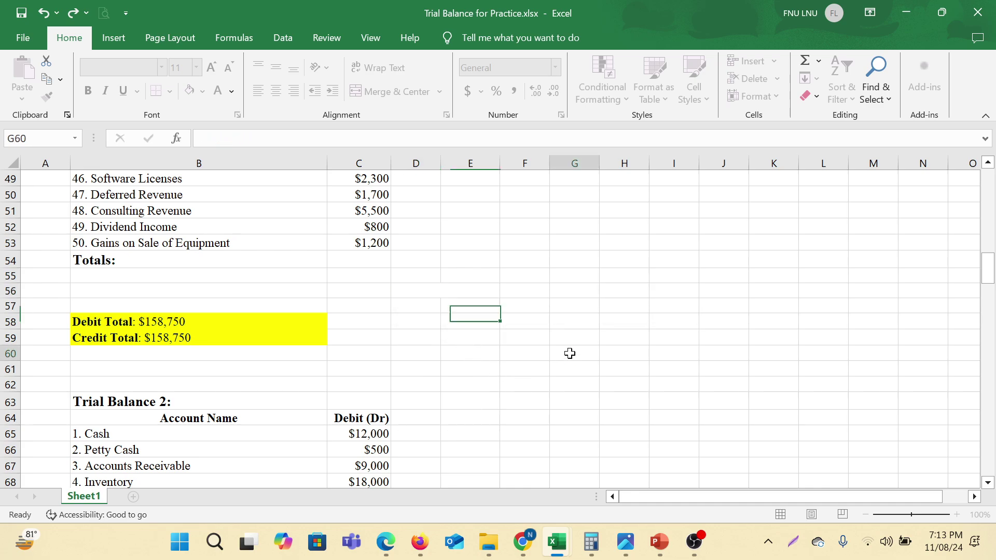
{"action": "left_click", "coordinate": [570, 355]}
Total the Debit column in E56 with the formula =SUM(E4:E55).
{"action": "left_click", "coordinate": [472, 292]}
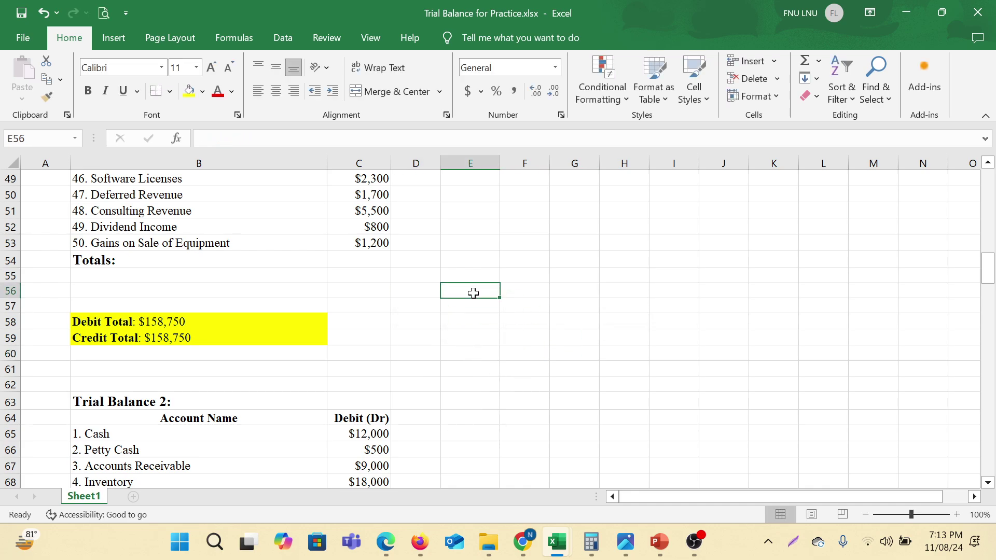
{"action": "left_click", "coordinate": [805, 61]}
{"action": "scroll", "coordinate": [469, 289], "scroll_direction": "up", "scroll_amount": 16}
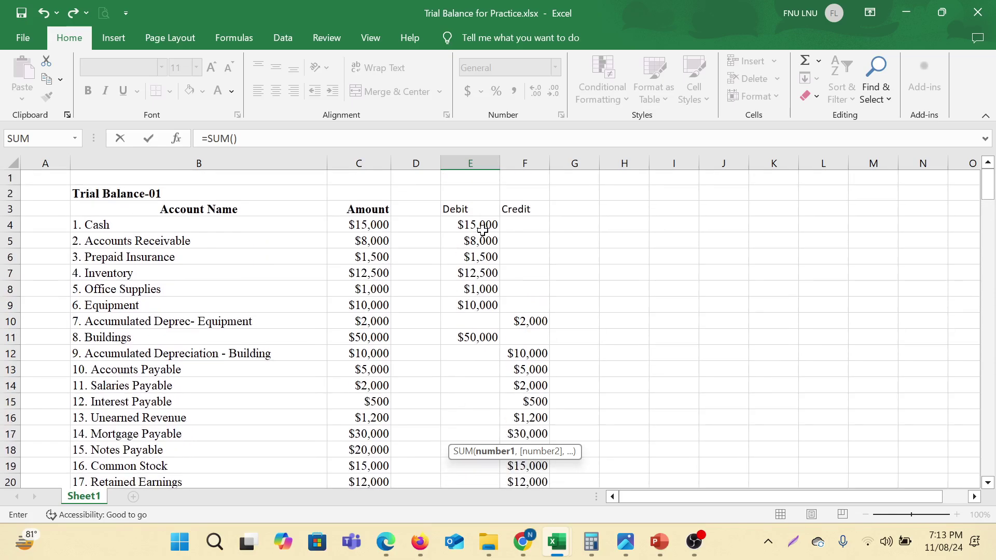
{"action": "left_click", "coordinate": [484, 226]}
{"action": "left_click", "coordinate": [247, 139]}
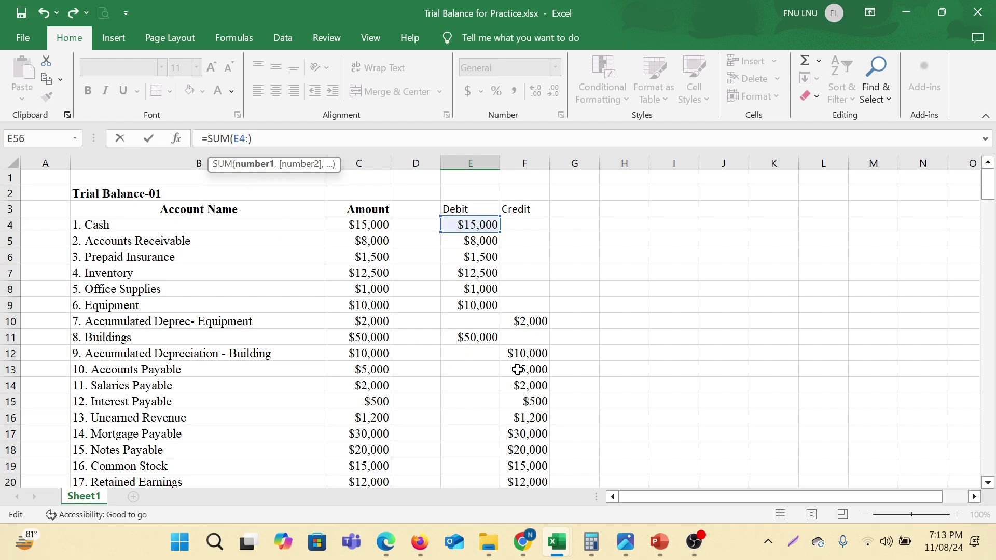
{"action": "scroll", "coordinate": [493, 358], "scroll_direction": "down", "scroll_amount": 14}
{"action": "scroll", "coordinate": [494, 366], "scroll_direction": "down", "scroll_amount": 1}
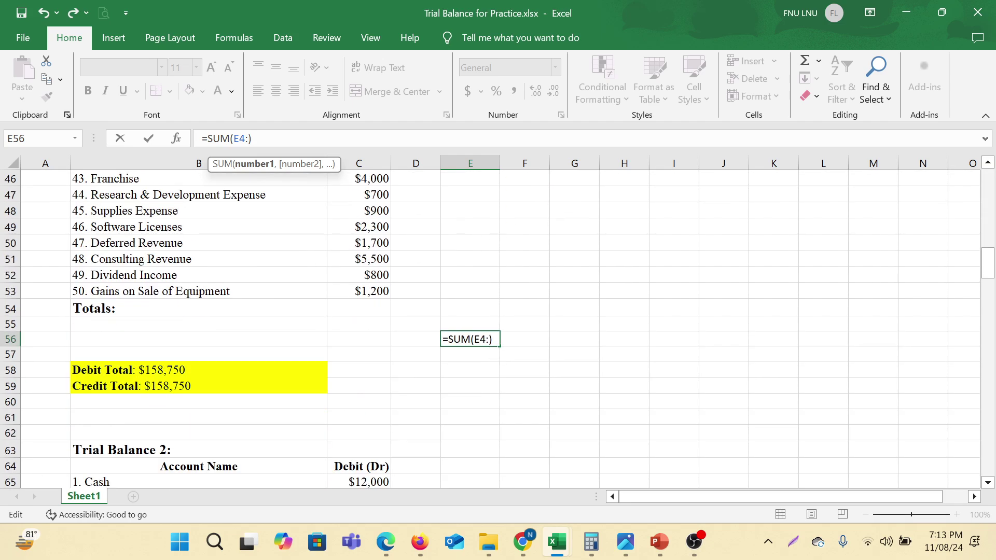
{"action": "left_click", "coordinate": [484, 327]}
{"action": "key", "text": "Return"}
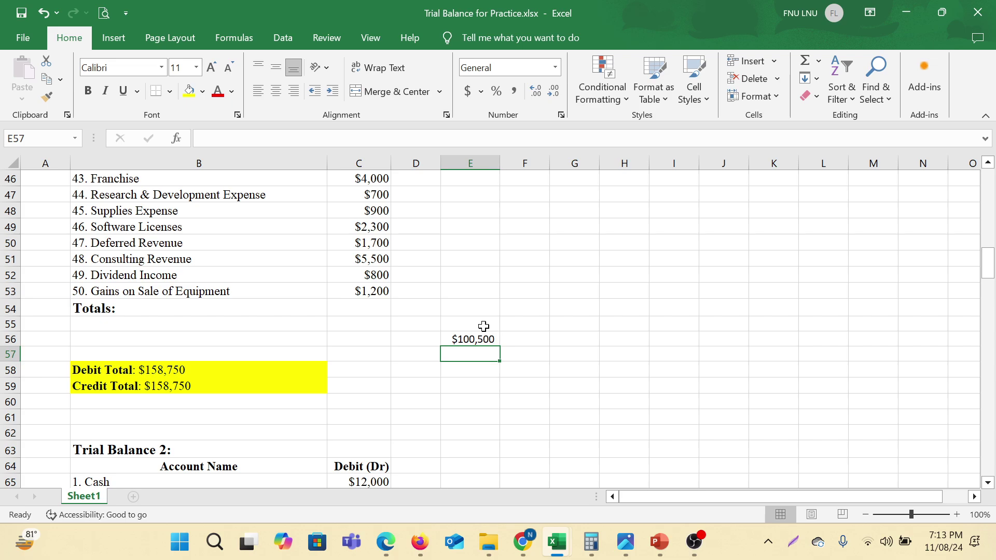
Copy the Debit total formula from E56 to F56 for the Credit column and widen column F slightly.
{"action": "left_click", "coordinate": [474, 339]}
{"action": "right_click", "coordinate": [479, 339]}
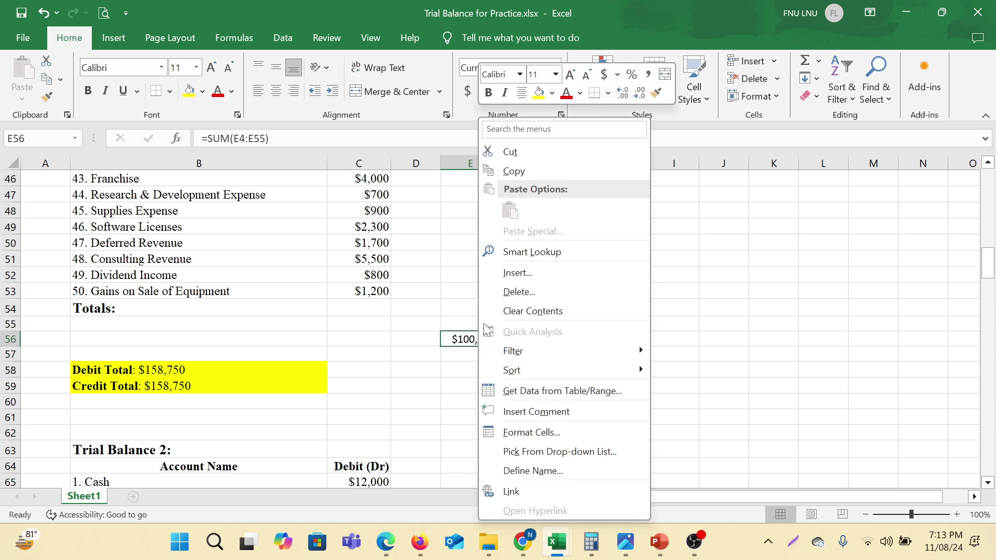
{"action": "left_click", "coordinate": [514, 172]}
{"action": "left_click", "coordinate": [533, 339]}
{"action": "right_click", "coordinate": [533, 339]}
{"action": "left_click", "coordinate": [560, 208]}
{"action": "left_click_drag", "start_coordinate": [551, 156], "coordinate": [565, 157]}
{"action": "left_click", "coordinate": [487, 369]}
Review the Dividends row and its Debit entry in E21 against the other entries made so far.
{"action": "scroll", "coordinate": [532, 300], "scroll_direction": "up", "scroll_amount": 7}
{"action": "scroll", "coordinate": [548, 271], "scroll_direction": "up", "scroll_amount": 5}
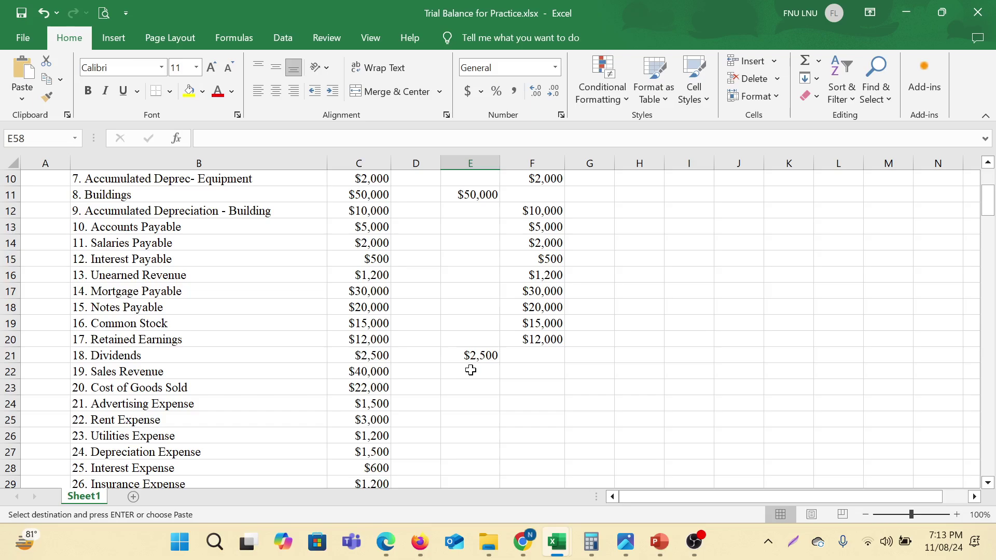
{"action": "left_click", "coordinate": [474, 357]}
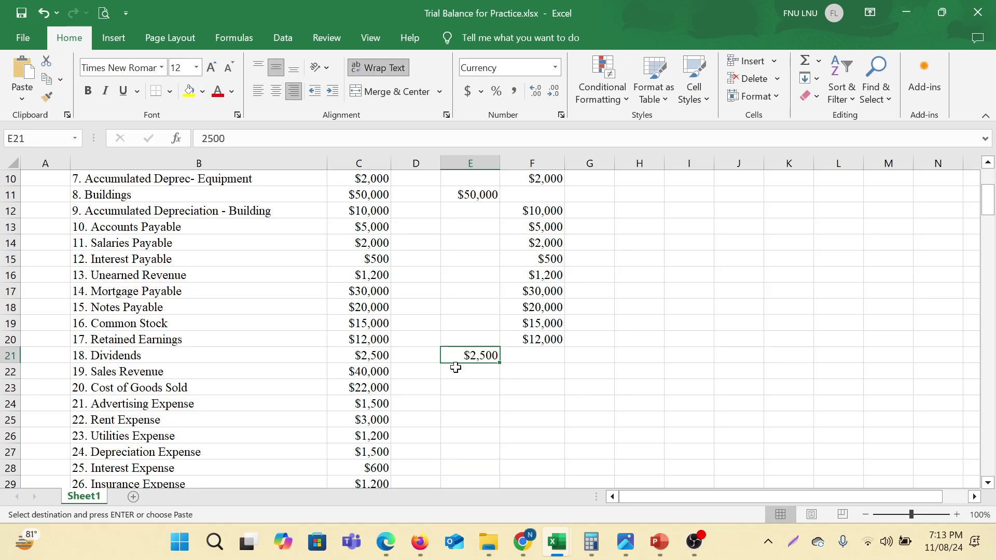
{"action": "left_click", "coordinate": [111, 358]}
{"action": "left_click", "coordinate": [10, 356]}
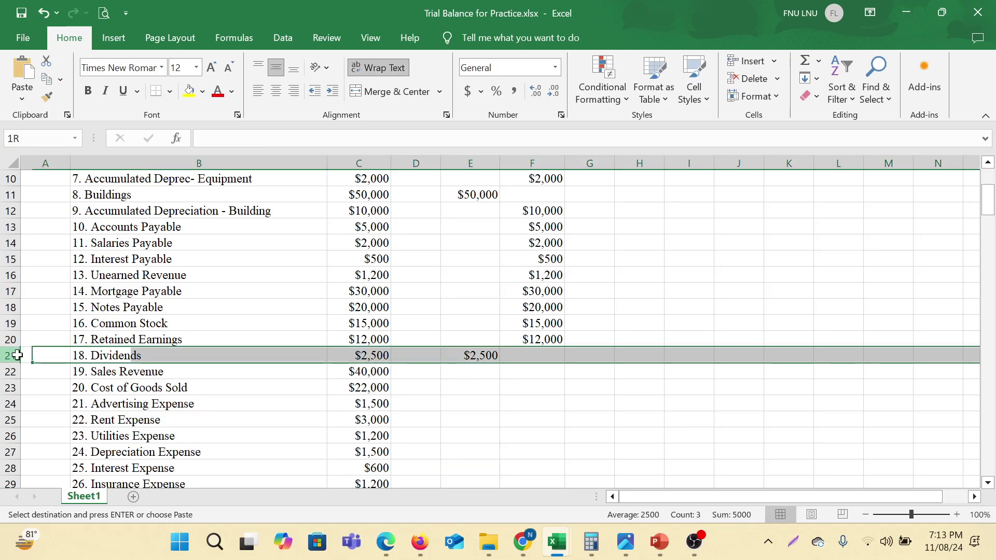
{"action": "left_click", "coordinate": [476, 358]}
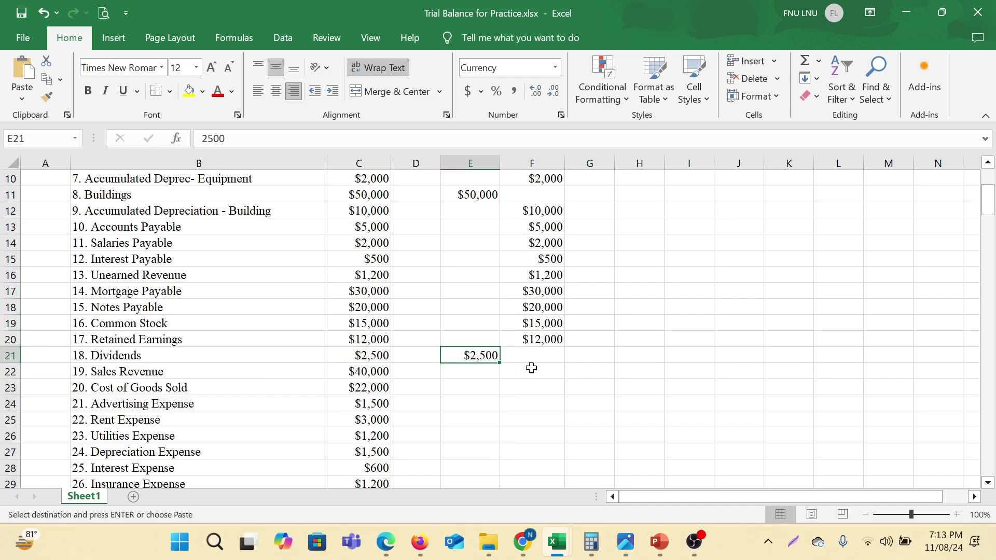
{"action": "left_click", "coordinate": [478, 373]}
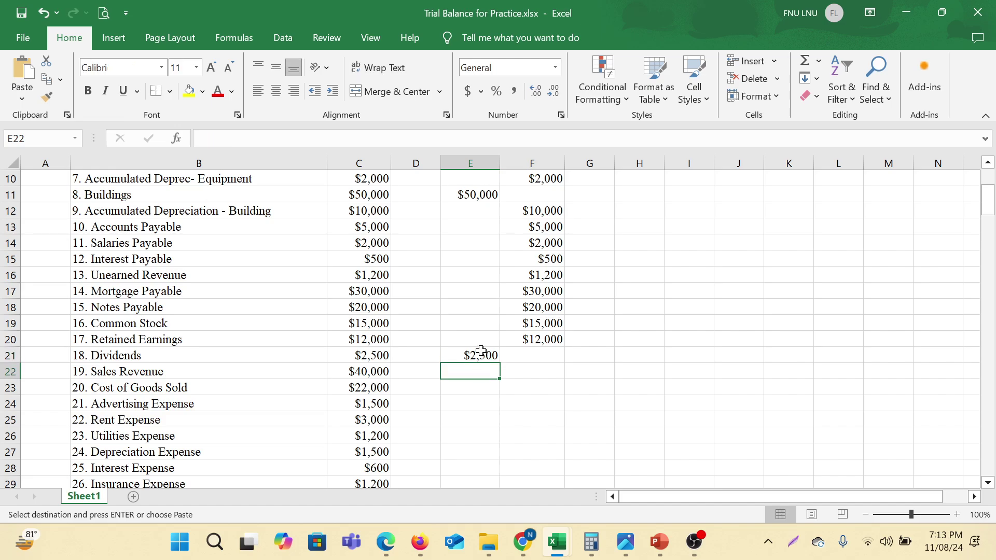
{"action": "left_click", "coordinate": [481, 351]}
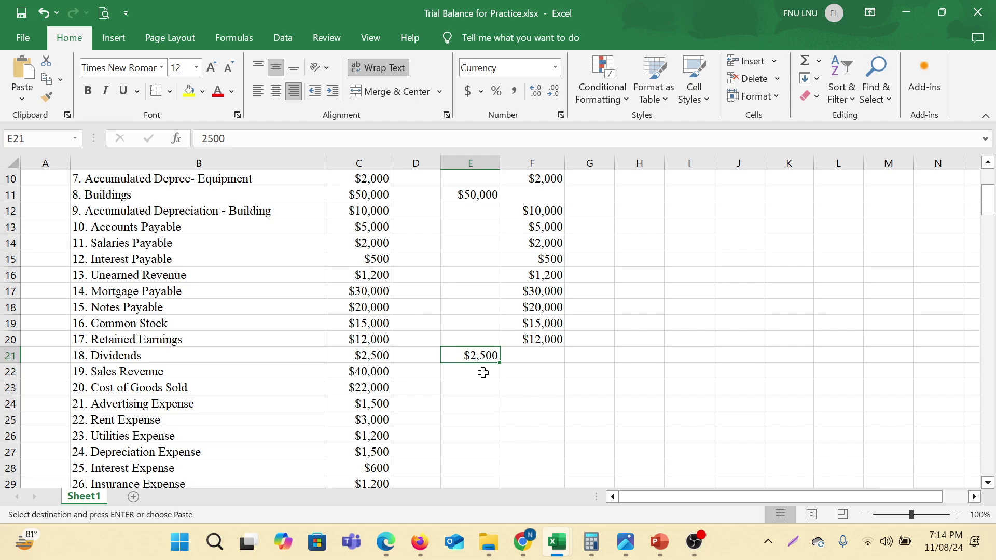
{"action": "scroll", "coordinate": [491, 357], "scroll_direction": "up", "scroll_amount": 2}
{"action": "scroll", "coordinate": [498, 349], "scroll_direction": "down", "scroll_amount": 4}
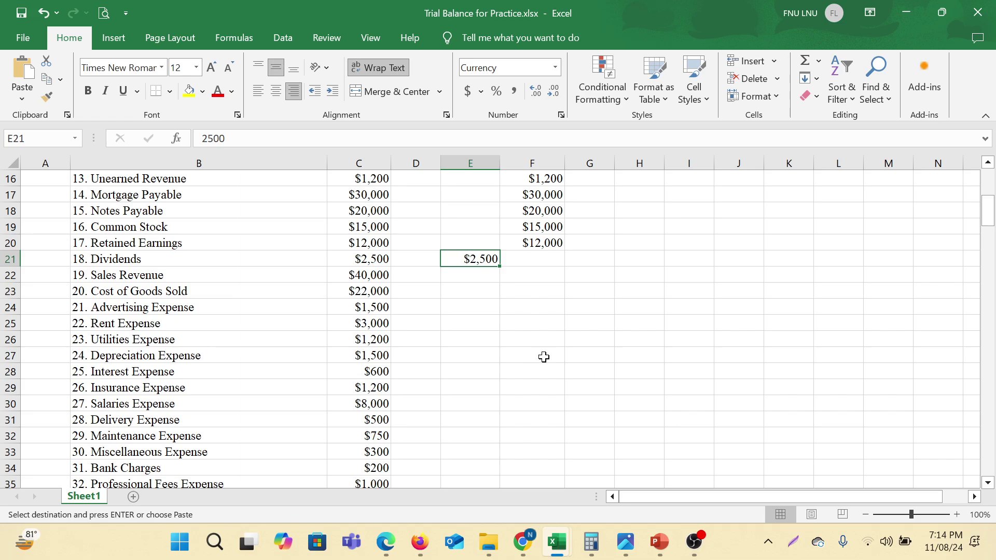
Copy the Sales Revenue amount of $40,000 from C22 into the Credit column at F22.
{"action": "left_click", "coordinate": [380, 275]}
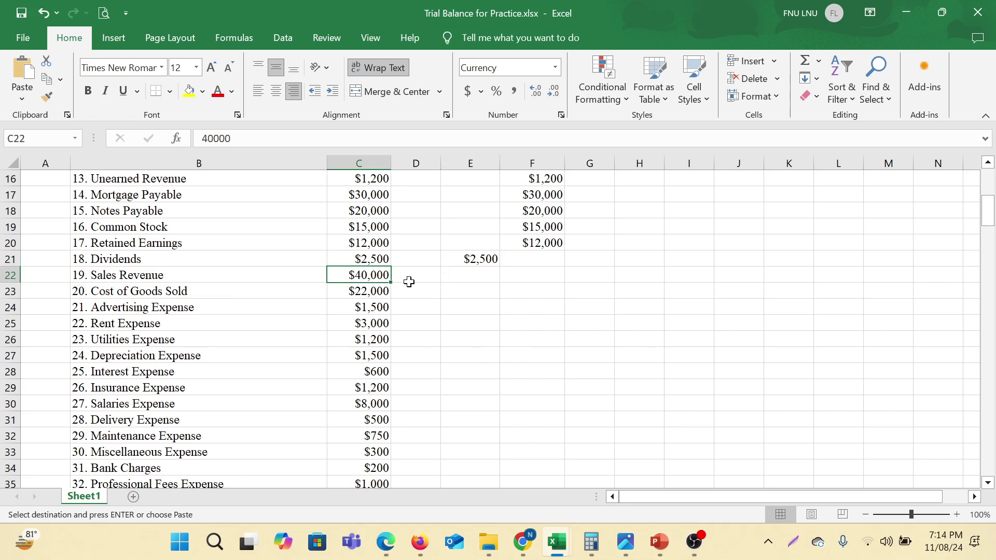
{"action": "right_click", "coordinate": [374, 274]}
{"action": "left_click", "coordinate": [415, 171]}
{"action": "left_click", "coordinate": [536, 276]}
{"action": "right_click", "coordinate": [536, 276]}
{"action": "left_click", "coordinate": [563, 156]}
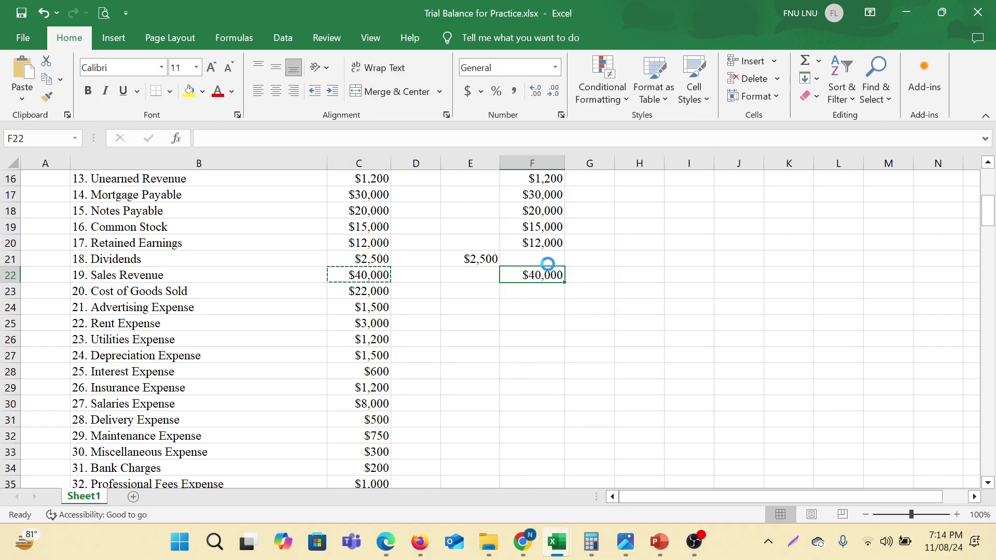
Copy the Cost of Goods Sold amount of $22,000 from C23 into the Debit column at E23.
{"action": "left_click", "coordinate": [461, 291]}
{"action": "left_click", "coordinate": [380, 289]}
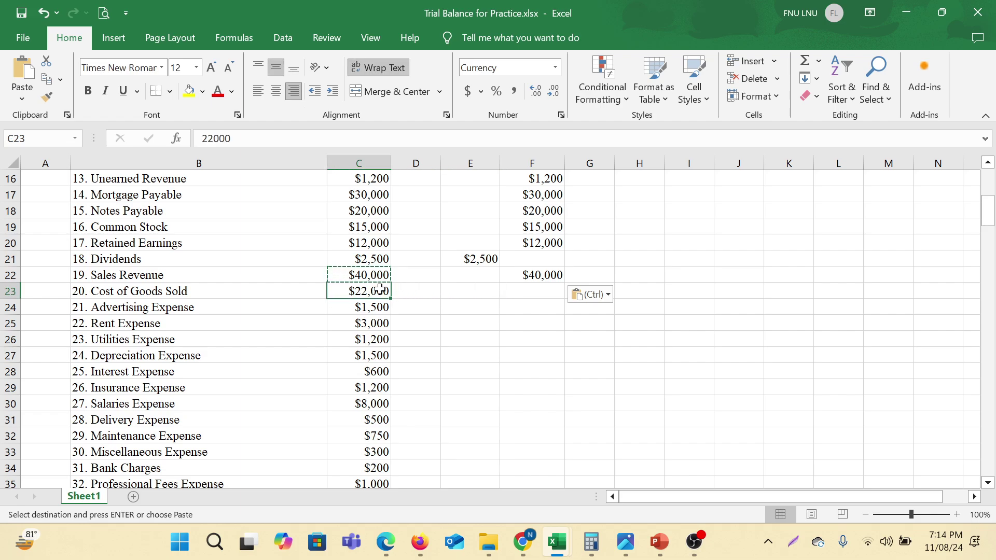
{"action": "right_click", "coordinate": [374, 292]}
{"action": "left_click", "coordinate": [436, 167]}
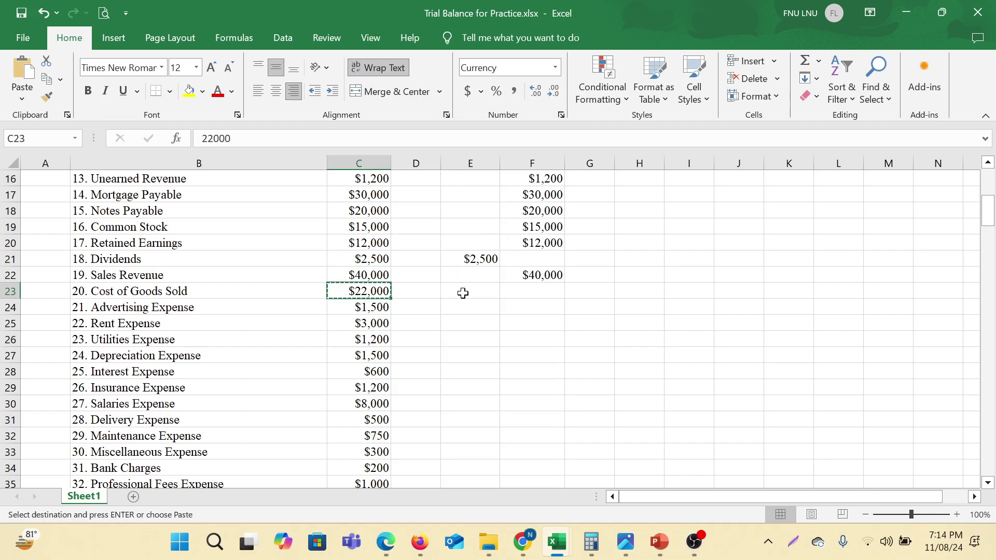
{"action": "left_click", "coordinate": [463, 292]}
{"action": "right_click", "coordinate": [462, 292]}
{"action": "left_click", "coordinate": [474, 147]}
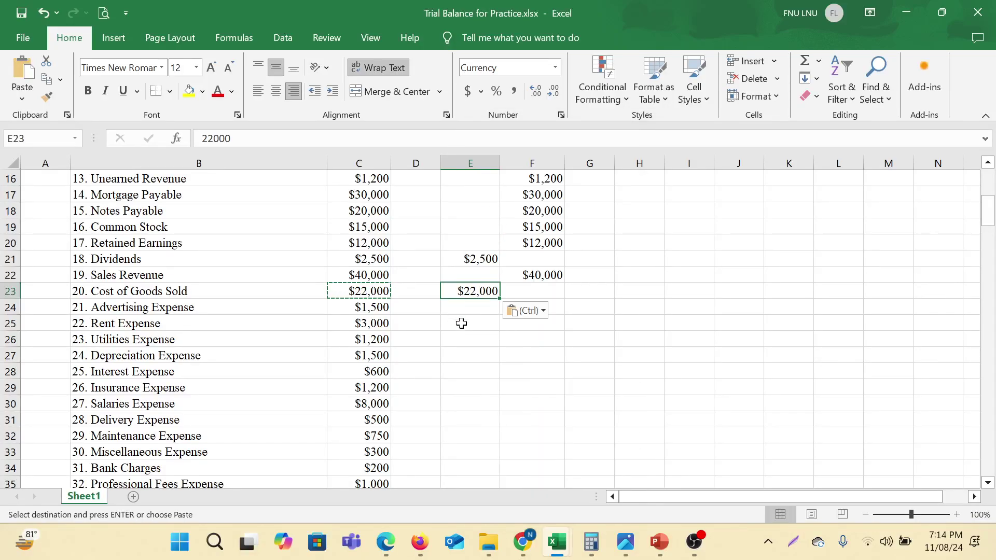
Copy the Advertising Expense amount of $1,500 from C24 into the Debit column at E24.
{"action": "left_click", "coordinate": [373, 308]}
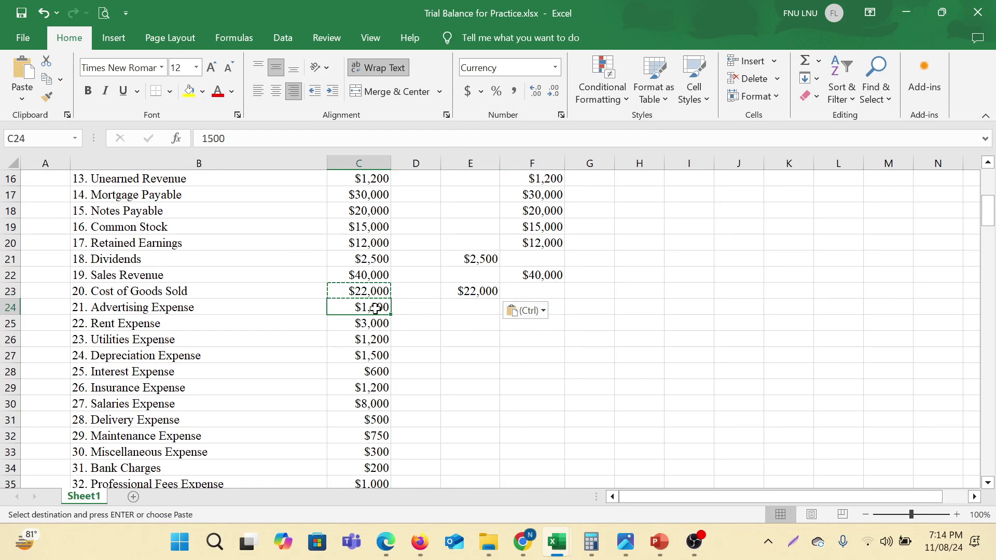
{"action": "right_click", "coordinate": [377, 313]}
{"action": "left_click", "coordinate": [424, 172]}
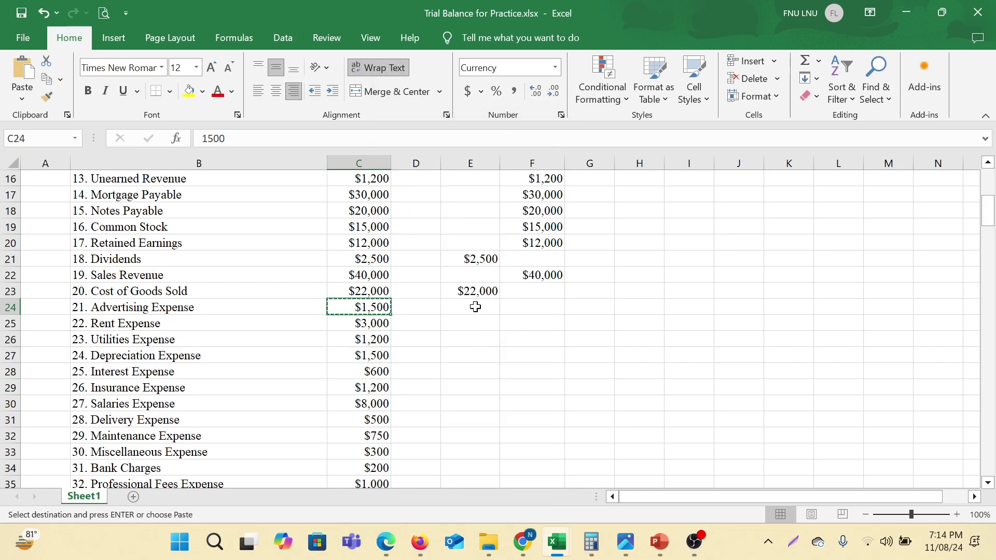
{"action": "left_click", "coordinate": [475, 307]}
{"action": "right_click", "coordinate": [477, 311]}
{"action": "left_click", "coordinate": [508, 210]}
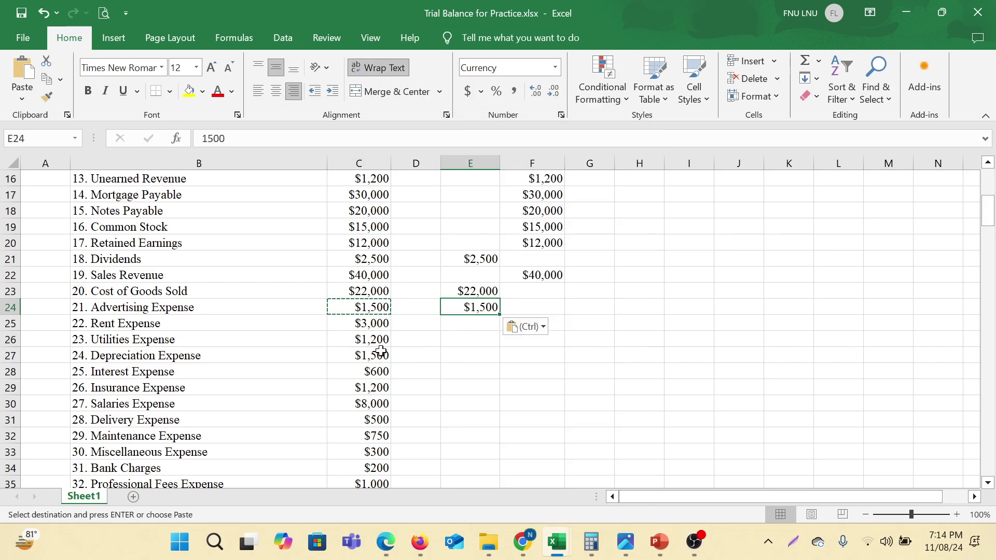
Copy the Rent Expense amount of $3,000 from C25 into the Debit column at E25.
{"action": "left_click", "coordinate": [368, 325]}
{"action": "right_click", "coordinate": [367, 325]}
{"action": "left_click", "coordinate": [424, 172]}
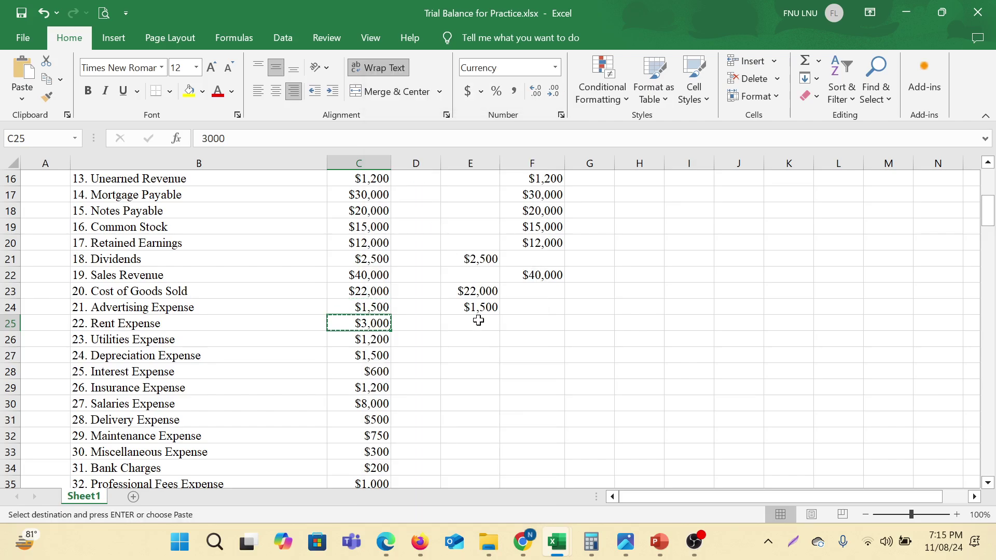
{"action": "left_click", "coordinate": [476, 323]}
{"action": "right_click", "coordinate": [476, 323]}
{"action": "left_click", "coordinate": [508, 215]}
Copy the Utilities Expense amount of $1,200 from C26 into the Debit column at E26.
{"action": "scroll", "coordinate": [528, 363], "scroll_direction": "down", "scroll_amount": 2}
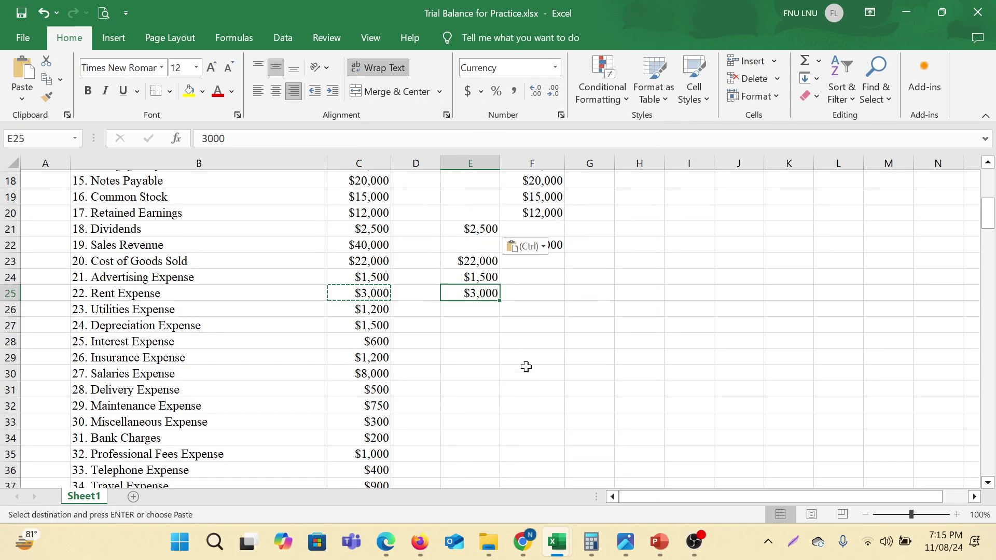
{"action": "left_click", "coordinate": [370, 243]}
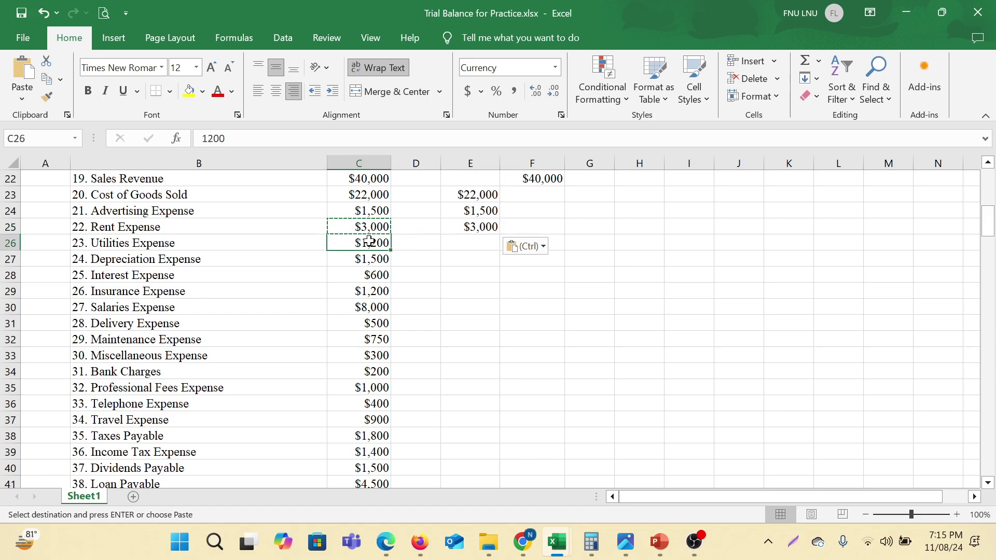
{"action": "right_click", "coordinate": [371, 243]}
{"action": "left_click", "coordinate": [416, 171]}
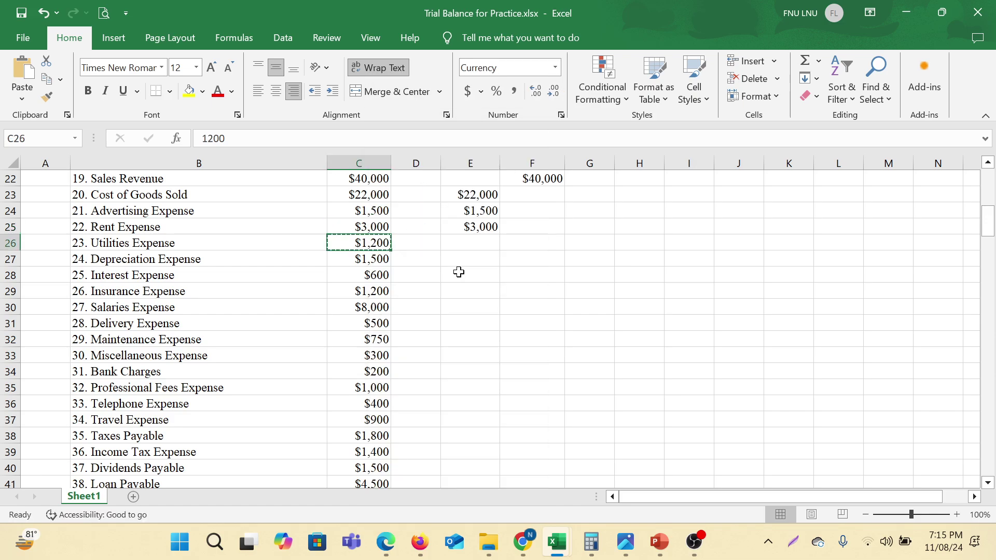
{"action": "left_click", "coordinate": [466, 244]}
{"action": "right_click", "coordinate": [469, 244]}
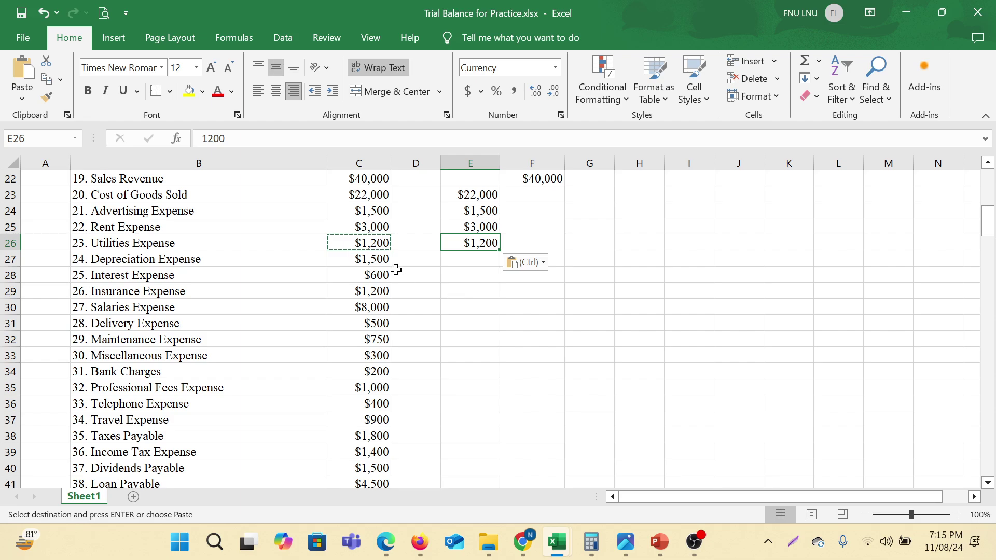
Copy the Depreciation Expense amount of $1,500 from C27 into the Debit column at E27.
{"action": "left_click", "coordinate": [363, 259]}
{"action": "right_click", "coordinate": [364, 261]}
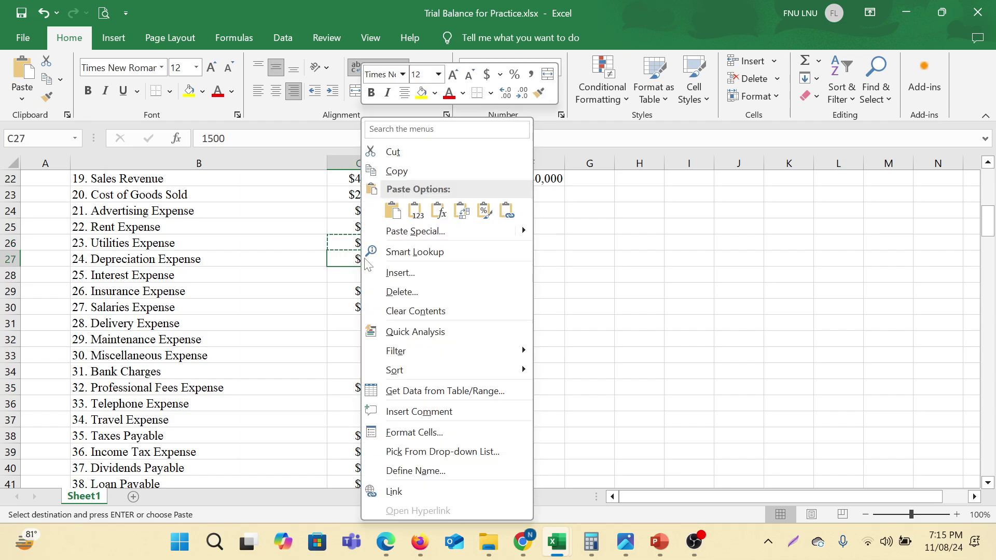
{"action": "left_click", "coordinate": [397, 171]}
{"action": "left_click", "coordinate": [478, 259]}
{"action": "right_click", "coordinate": [478, 260]}
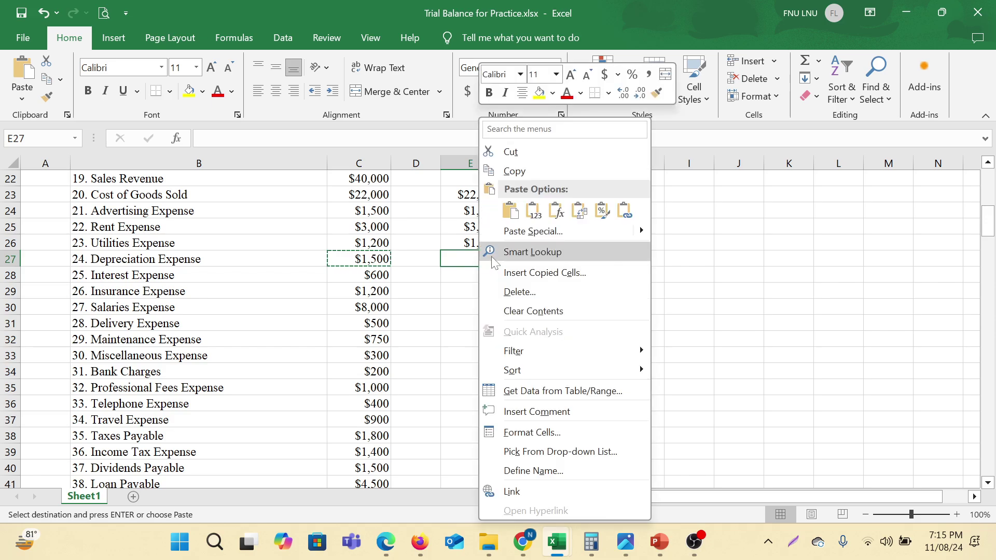
{"action": "left_click", "coordinate": [505, 204]}
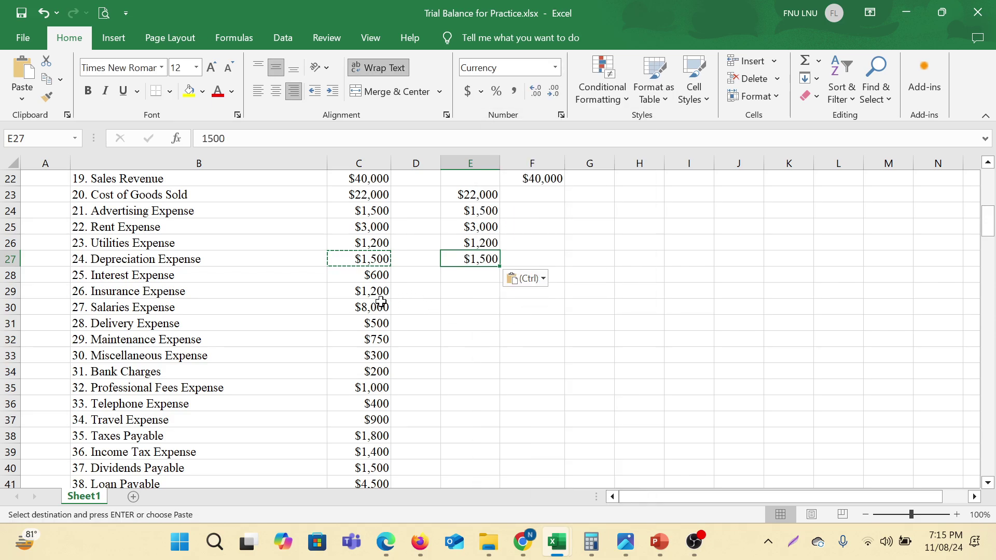
Copy the Interest Expense amount of $600 from C28 into the Debit column at E28.
{"action": "left_click", "coordinate": [373, 274]}
{"action": "right_click", "coordinate": [374, 274]}
{"action": "left_click", "coordinate": [402, 171]}
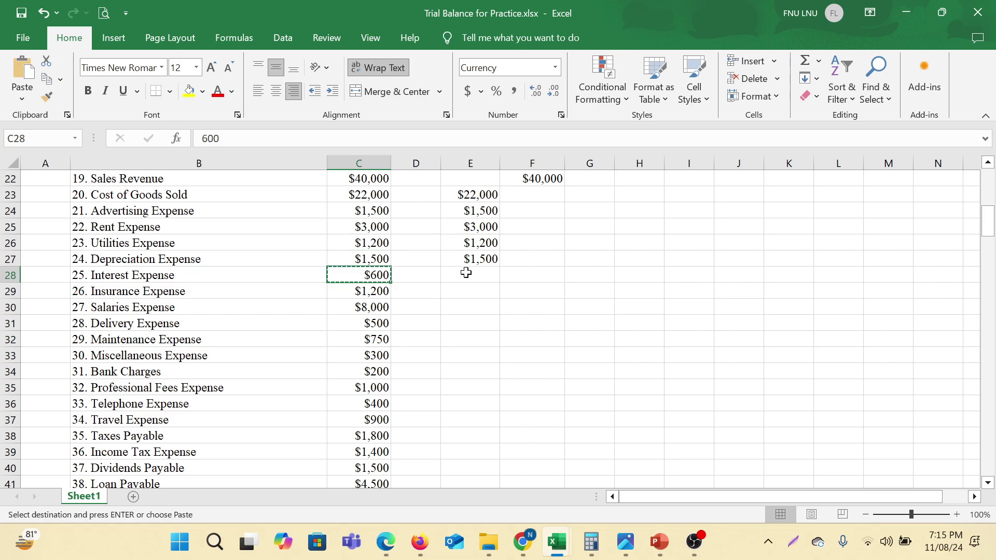
{"action": "left_click", "coordinate": [464, 275]}
{"action": "right_click", "coordinate": [463, 275]}
{"action": "left_click", "coordinate": [498, 207]}
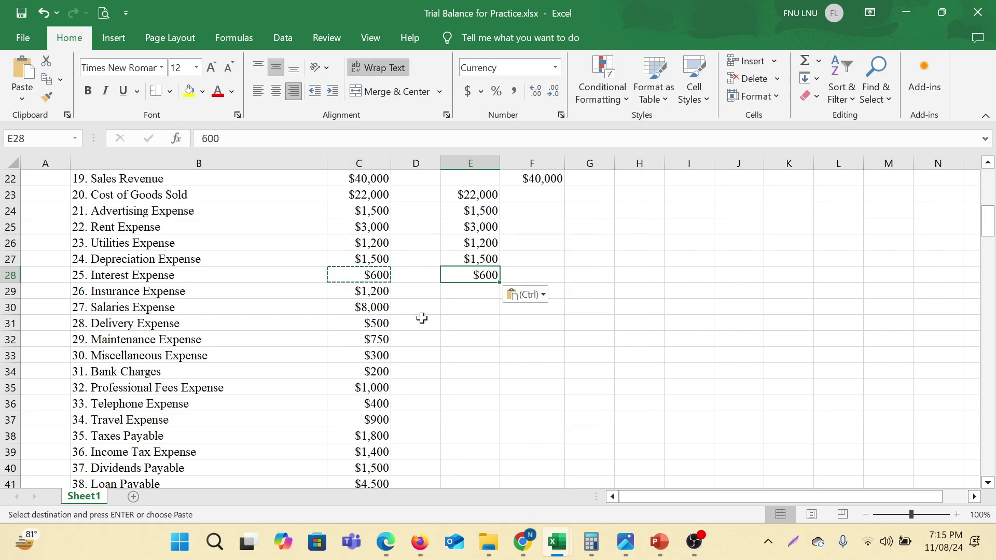
Copy the Insurance Expense amount of $1,200 from C29 into the Debit column at E29.
{"action": "left_click", "coordinate": [367, 293]}
{"action": "right_click", "coordinate": [366, 293]}
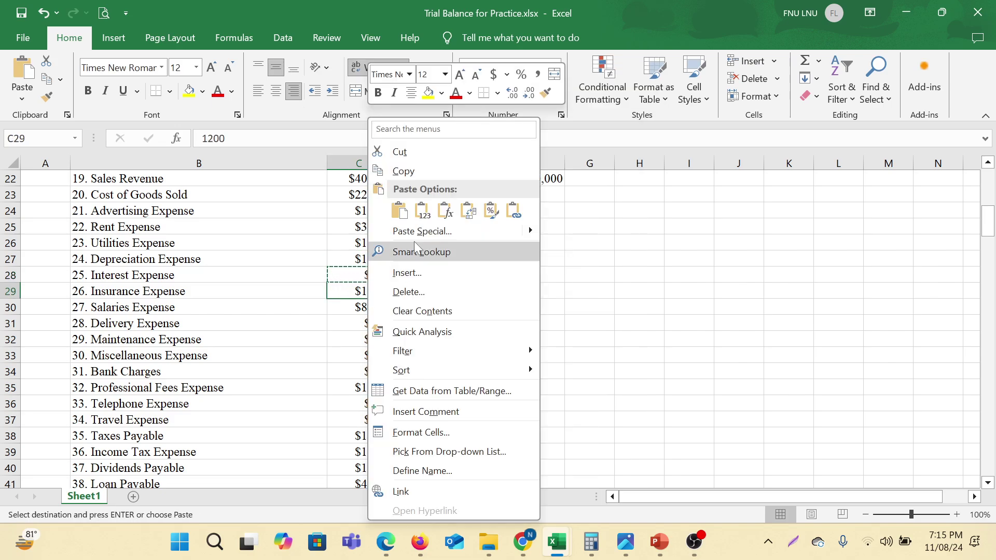
{"action": "left_click", "coordinate": [401, 170]}
{"action": "left_click", "coordinate": [474, 291]}
{"action": "right_click", "coordinate": [474, 291]}
{"action": "left_click", "coordinate": [497, 209]}
Copy the Salaries Expense amount of $8,000 from C30 into the Debit column at E30.
{"action": "key", "text": "Left"}
{"action": "key", "text": "Left"}
{"action": "key", "text": "Down"}
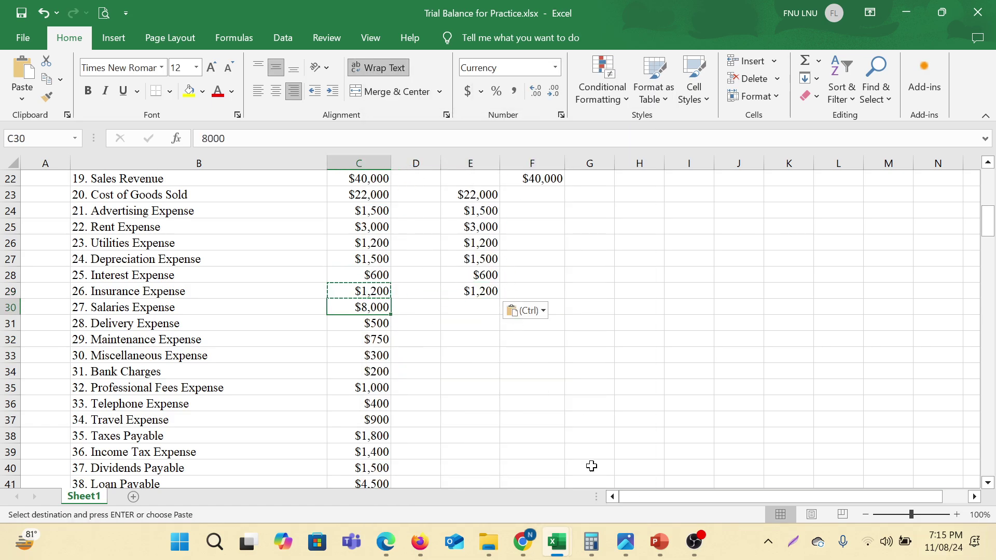
{"action": "right_click", "coordinate": [374, 307]}
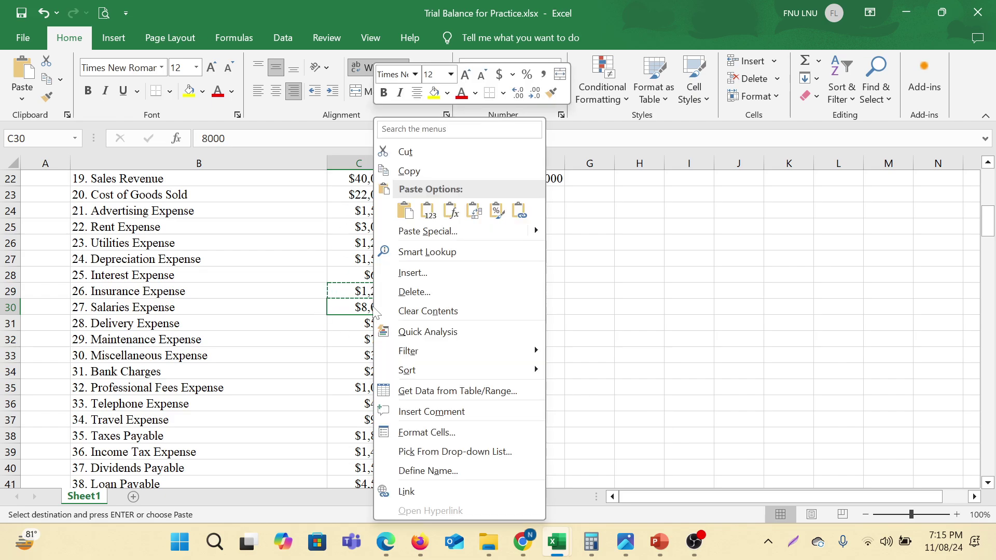
{"action": "key", "text": "Escape"}
{"action": "key", "text": "ctrl+c"}
{"action": "right_click", "coordinate": [483, 308]}
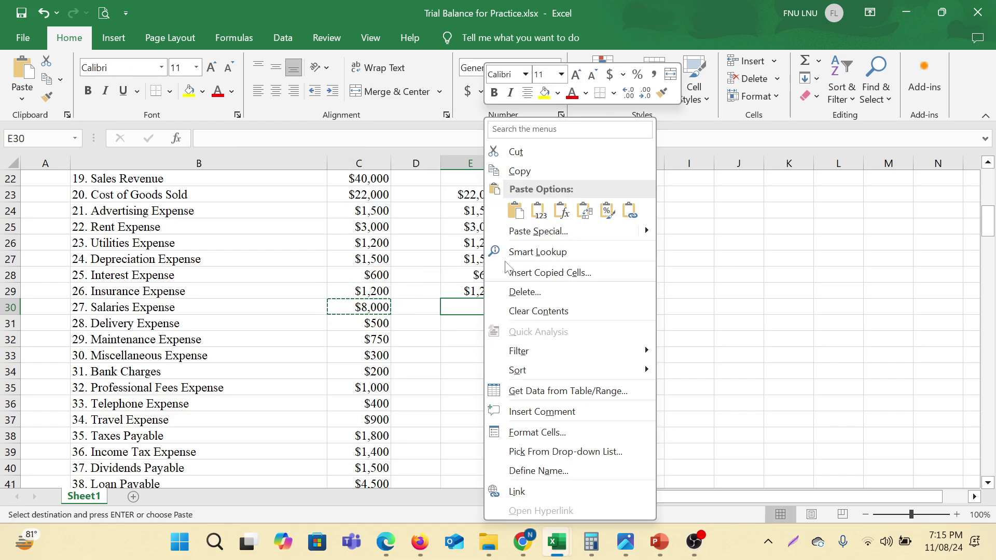
{"action": "left_click", "coordinate": [523, 209]}
Copy the Delivery Expense amount of $500 from C31 into the Debit column at E31.
{"action": "scroll", "coordinate": [516, 285], "scroll_direction": "down", "scroll_amount": 2}
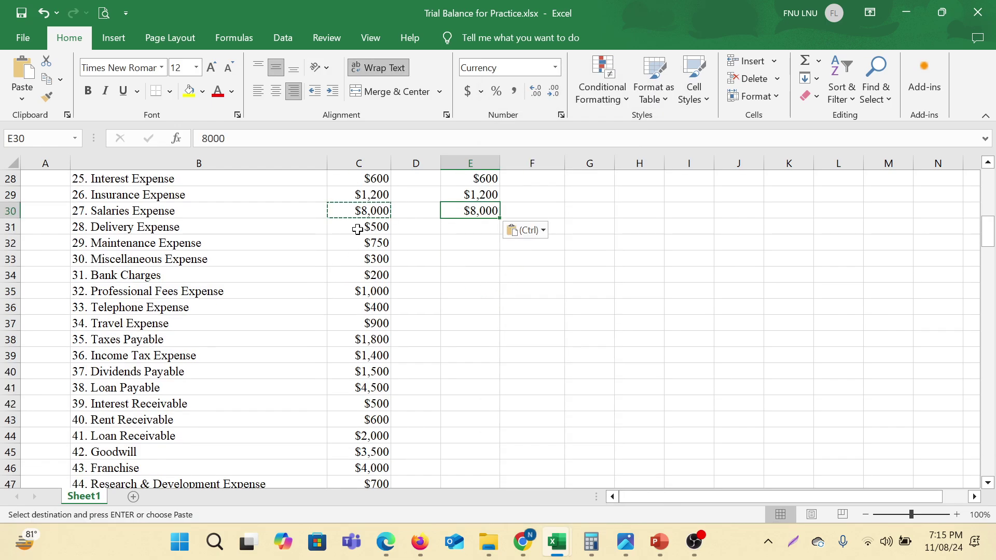
{"action": "left_click", "coordinate": [358, 230]}
{"action": "right_click", "coordinate": [358, 230]}
{"action": "left_click", "coordinate": [389, 172]}
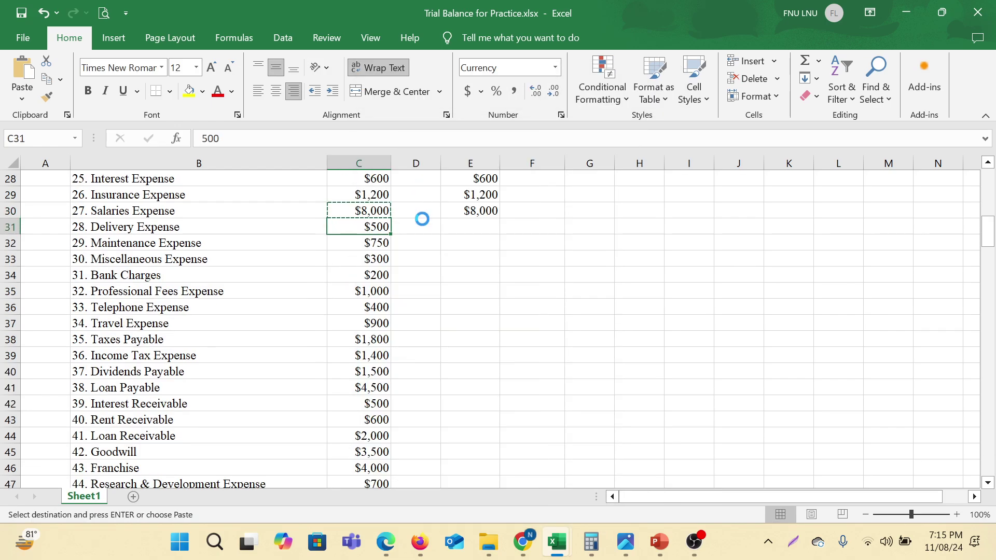
{"action": "left_click", "coordinate": [480, 224]}
{"action": "right_click", "coordinate": [479, 224]}
{"action": "left_click", "coordinate": [509, 207]}
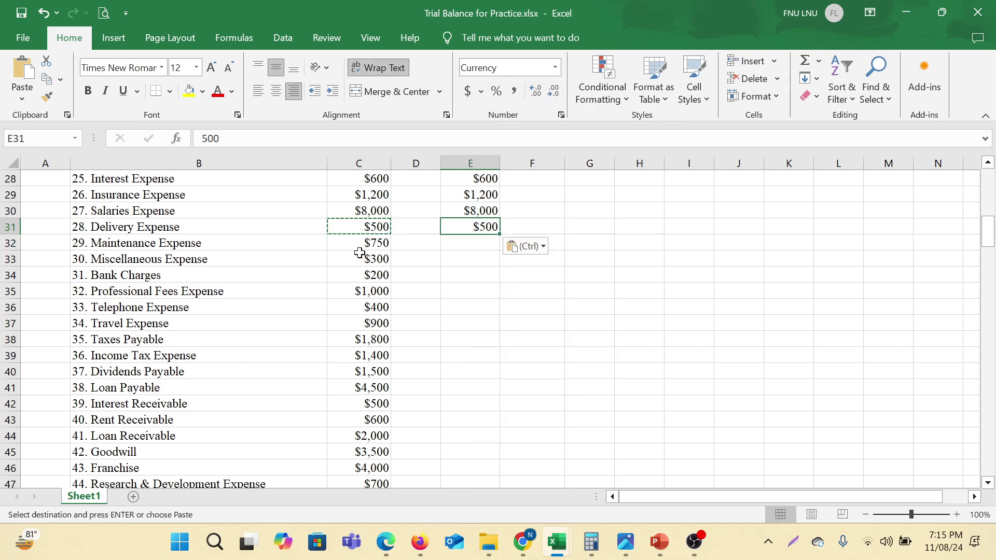
Copy the Maintenance Expense amount of $750 from C32 into the Debit column at E32.
{"action": "left_click", "coordinate": [362, 245]}
{"action": "right_click", "coordinate": [362, 246]}
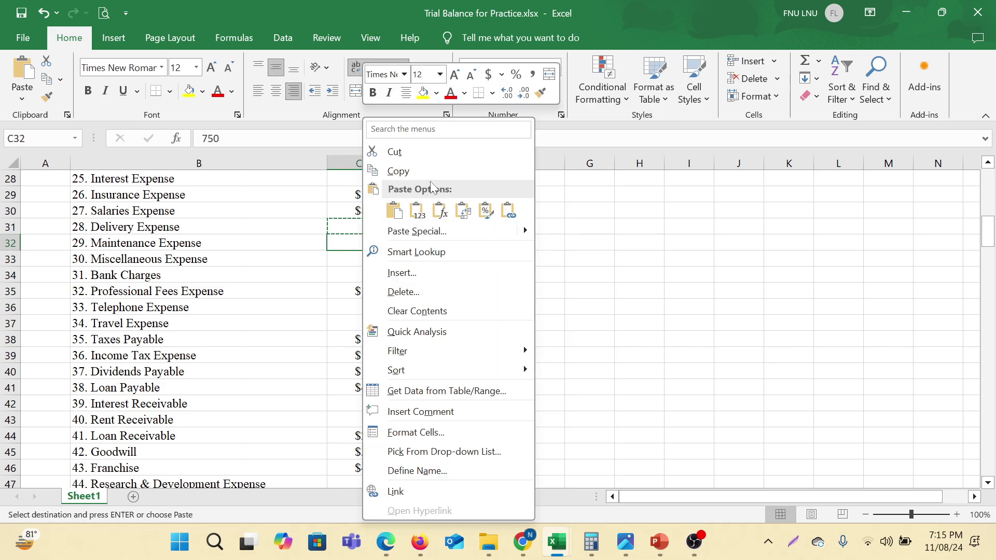
{"action": "left_click", "coordinate": [425, 227]}
{"action": "left_click", "coordinate": [482, 243]}
{"action": "right_click", "coordinate": [482, 243]}
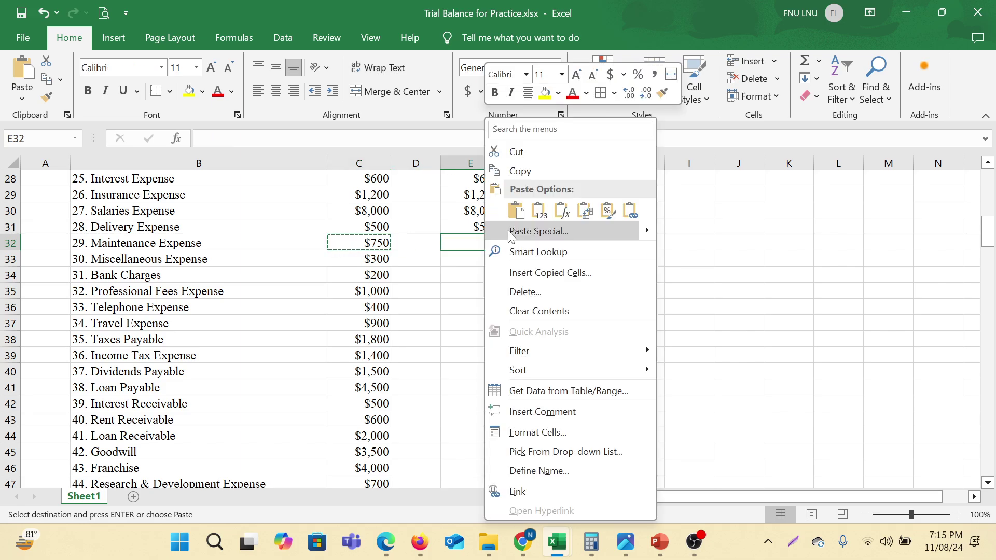
{"action": "left_click", "coordinate": [517, 211]}
Copy the Miscellaneous Expense amount of $300 from C33 into the Debit column at E33.
{"action": "left_click", "coordinate": [363, 259]}
{"action": "right_click", "coordinate": [364, 259]}
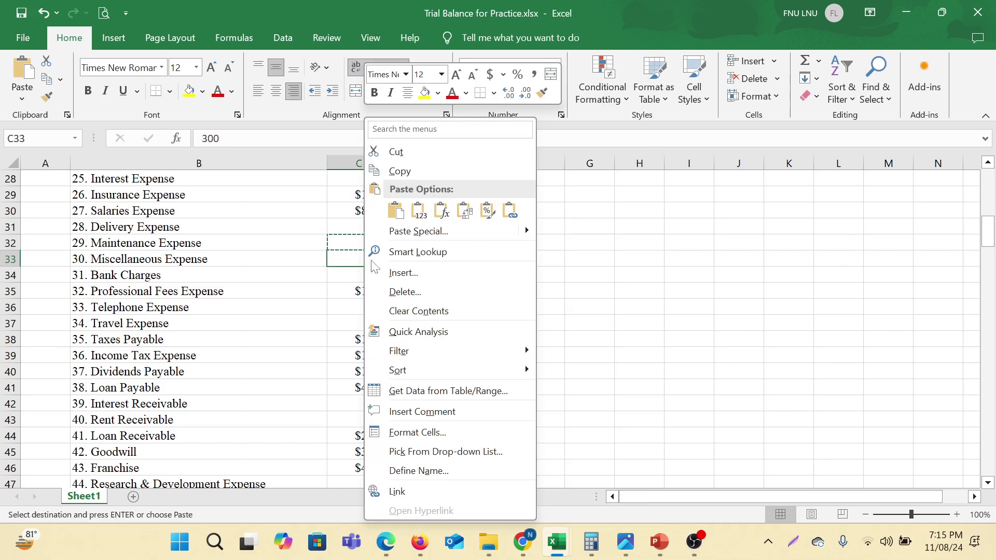
{"action": "left_click", "coordinate": [402, 171]}
{"action": "left_click", "coordinate": [451, 259]}
{"action": "right_click", "coordinate": [462, 258]}
{"action": "left_click", "coordinate": [496, 210]}
Copy the Bank Charges amount of $200 from C34 into the Debit column at E34.
{"action": "left_click", "coordinate": [368, 279]}
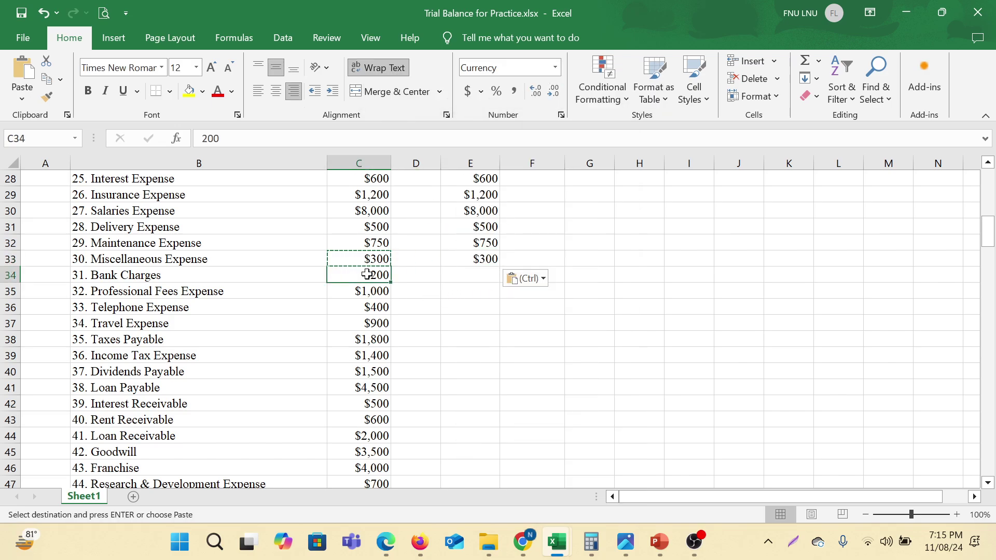
{"action": "right_click", "coordinate": [370, 279]}
{"action": "left_click", "coordinate": [402, 171]}
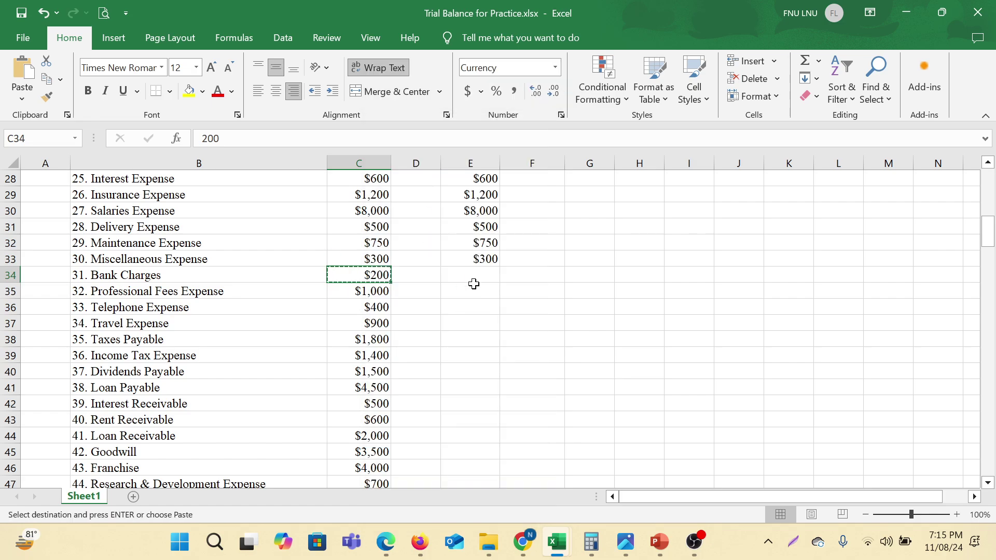
{"action": "left_click", "coordinate": [470, 278]}
{"action": "right_click", "coordinate": [470, 278]}
{"action": "left_click", "coordinate": [498, 210]}
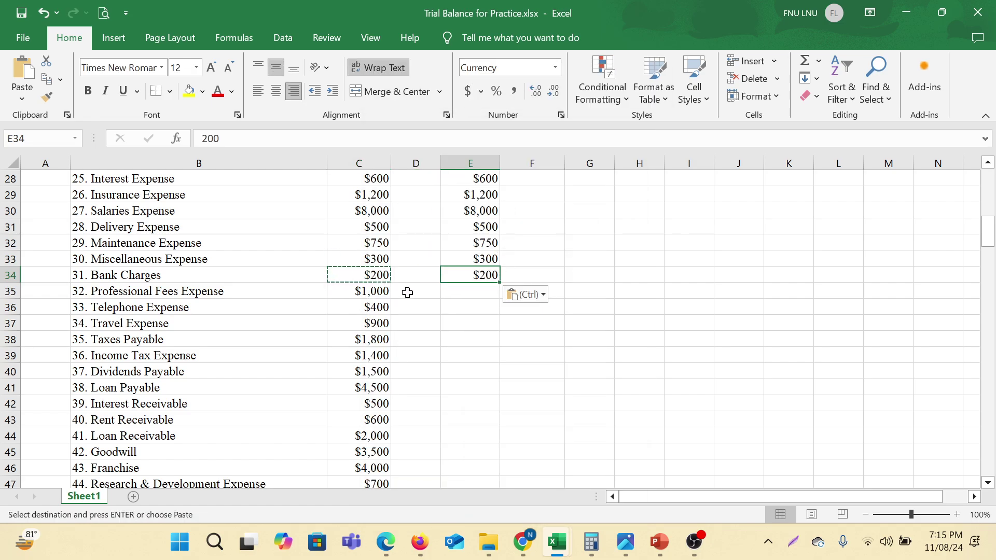
Copy the Professional Fees Expense amount of $1,000 from C35 into the Debit column at E35.
{"action": "left_click", "coordinate": [372, 294]}
{"action": "right_click", "coordinate": [372, 294]}
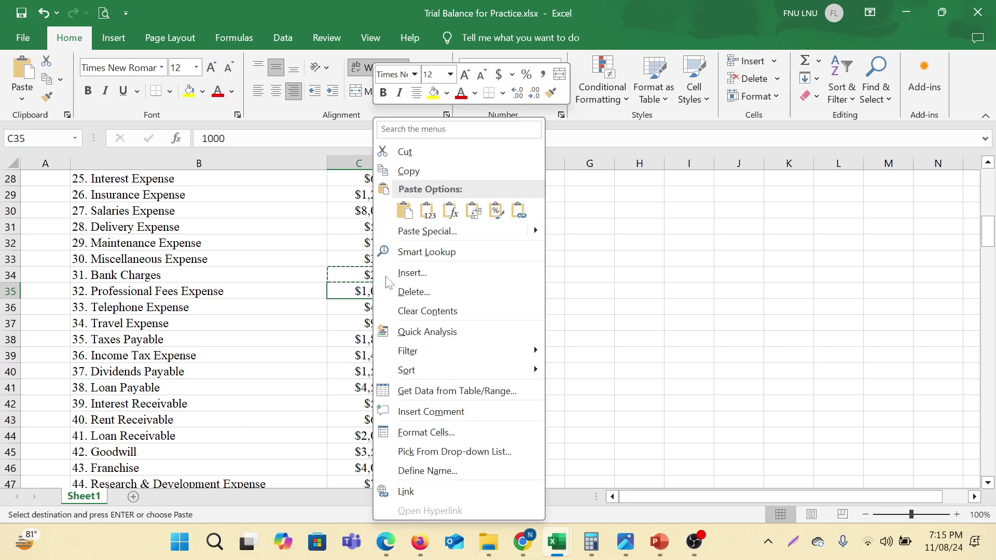
{"action": "left_click", "coordinate": [410, 172]}
{"action": "left_click", "coordinate": [472, 292]}
{"action": "right_click", "coordinate": [472, 292]}
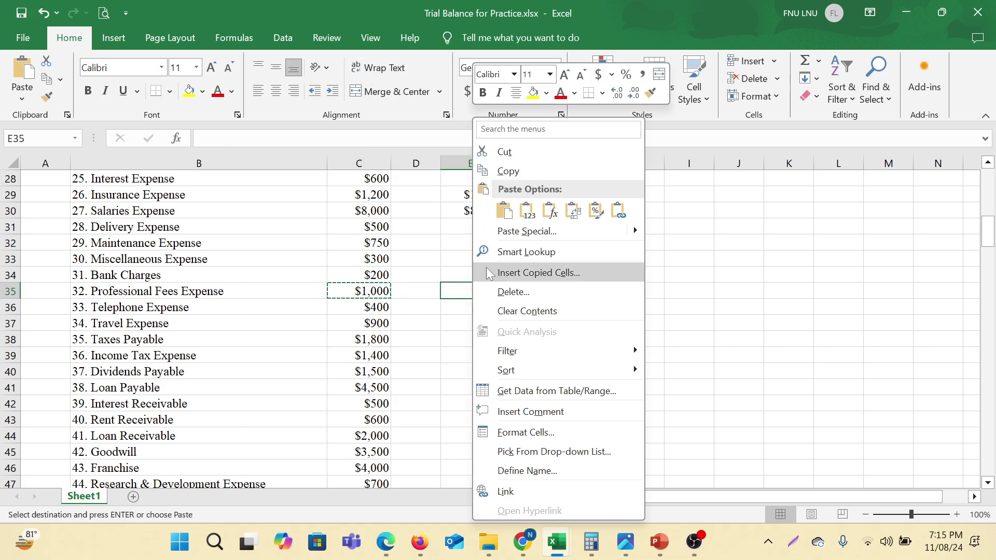
{"action": "left_click", "coordinate": [501, 213]}
Copy the Telephone Expense amount of $400 from C36 into the Debit column at E36.
{"action": "scroll", "coordinate": [508, 291], "scroll_direction": "down", "scroll_amount": 2}
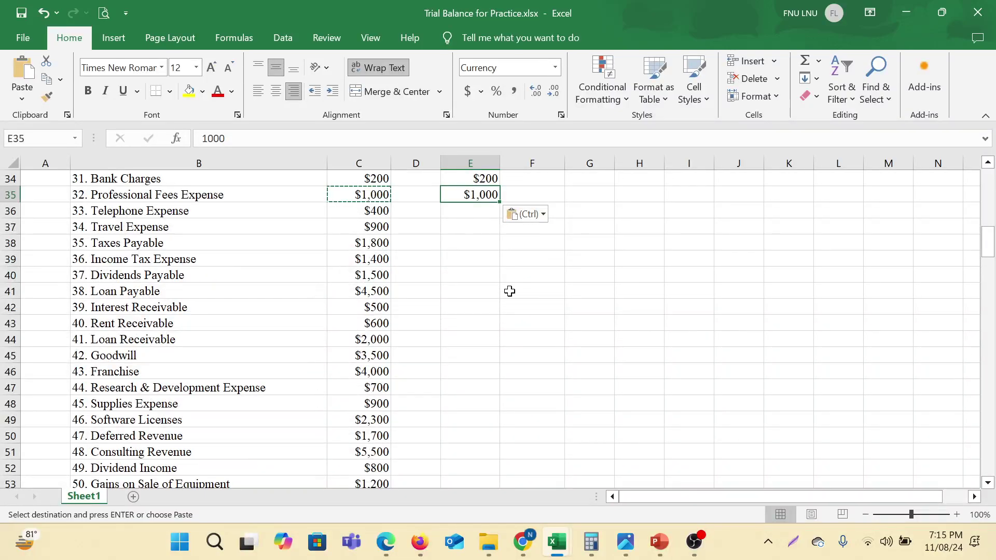
{"action": "left_click", "coordinate": [373, 210]}
{"action": "right_click", "coordinate": [373, 211]}
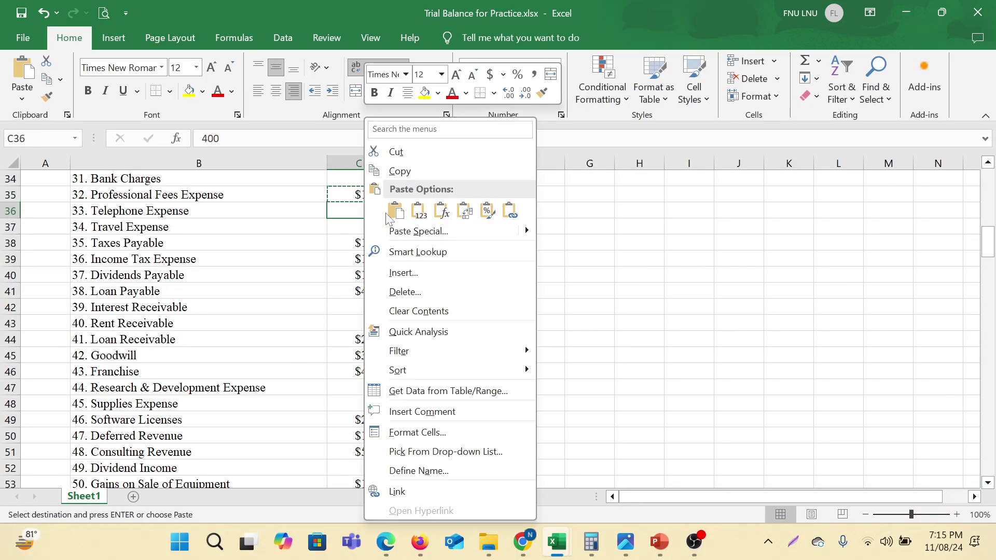
{"action": "left_click", "coordinate": [409, 171]}
{"action": "left_click", "coordinate": [475, 211]}
{"action": "right_click", "coordinate": [476, 212]}
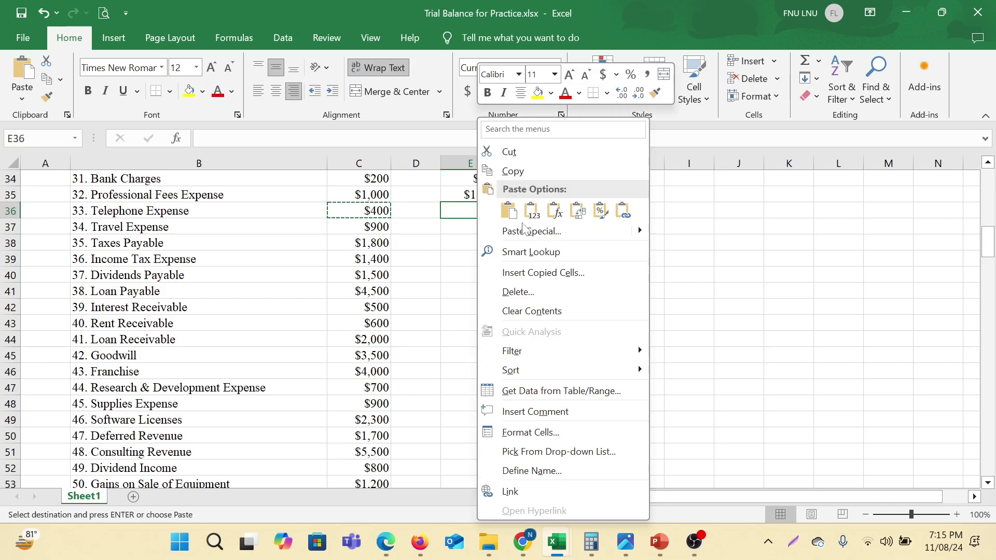
{"action": "left_click", "coordinate": [509, 212]}
Copy the Travel Expense amount of $900 from C37 into the Debit column at E37.
{"action": "left_click", "coordinate": [358, 227]}
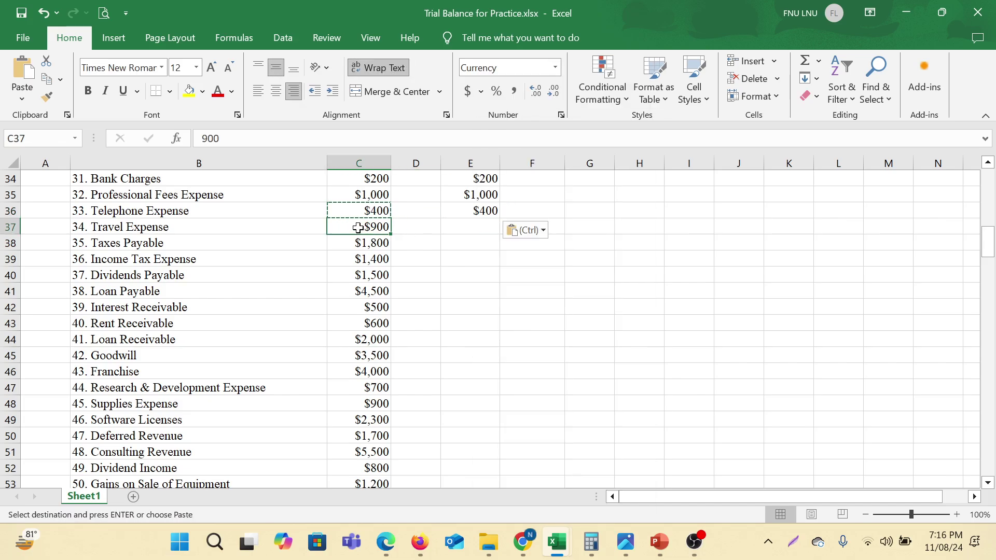
{"action": "right_click", "coordinate": [358, 227]}
{"action": "left_click", "coordinate": [417, 171]}
{"action": "left_click", "coordinate": [460, 226]}
{"action": "right_click", "coordinate": [463, 227]}
{"action": "left_click", "coordinate": [493, 217]}
{"action": "left_click", "coordinate": [358, 227]}
Copy the Taxes Payable amount of $1,800 from C38 into the Credit column at F38.
{"action": "left_click", "coordinate": [358, 243]}
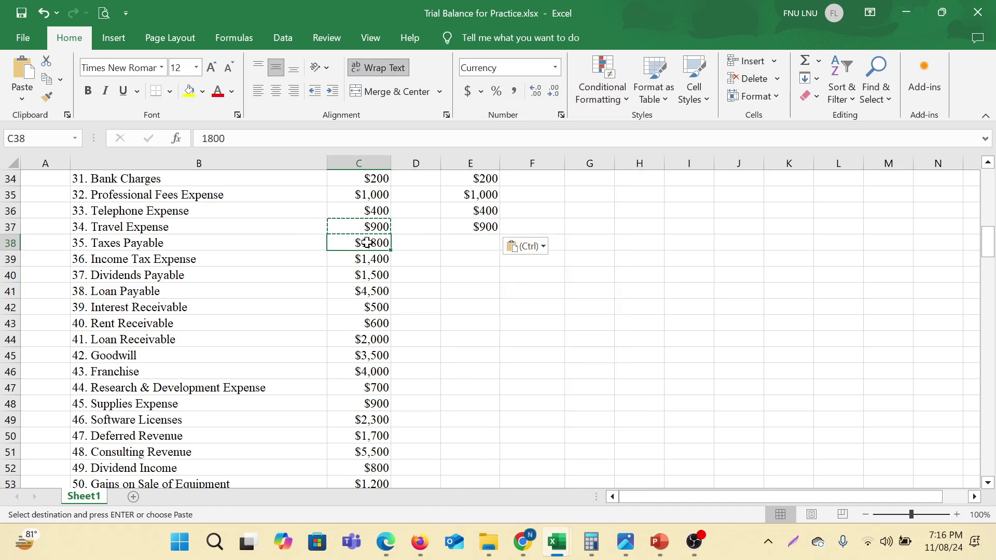
{"action": "right_click", "coordinate": [366, 243]}
{"action": "left_click", "coordinate": [405, 171]}
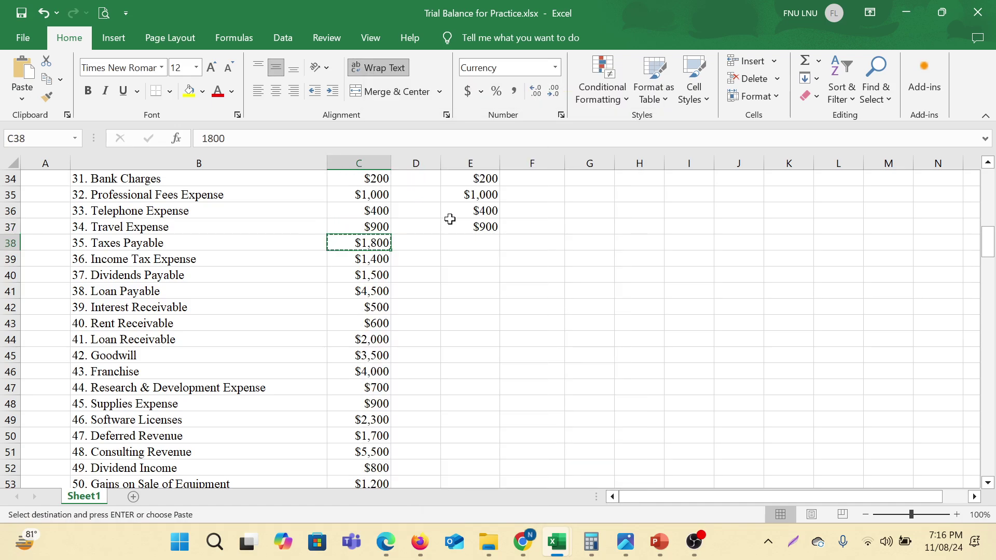
{"action": "right_click", "coordinate": [519, 243]}
{"action": "left_click", "coordinate": [544, 209]}
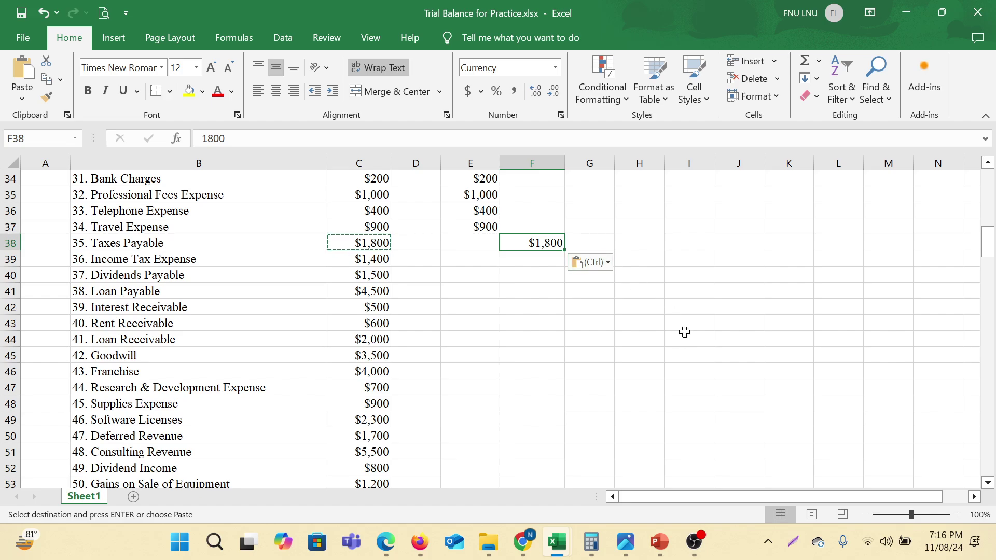
Copy the Income Tax Expense amount of $1,400 from C39 into the Debit column at E39.
{"action": "left_click", "coordinate": [477, 261]}
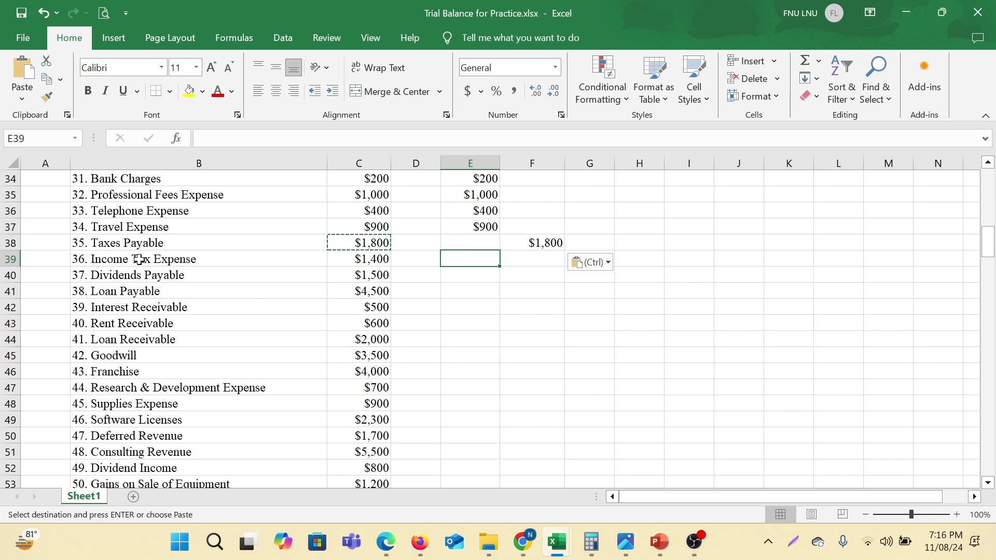
{"action": "left_click", "coordinate": [156, 259]}
{"action": "left_click", "coordinate": [365, 259]}
{"action": "right_click", "coordinate": [366, 259]}
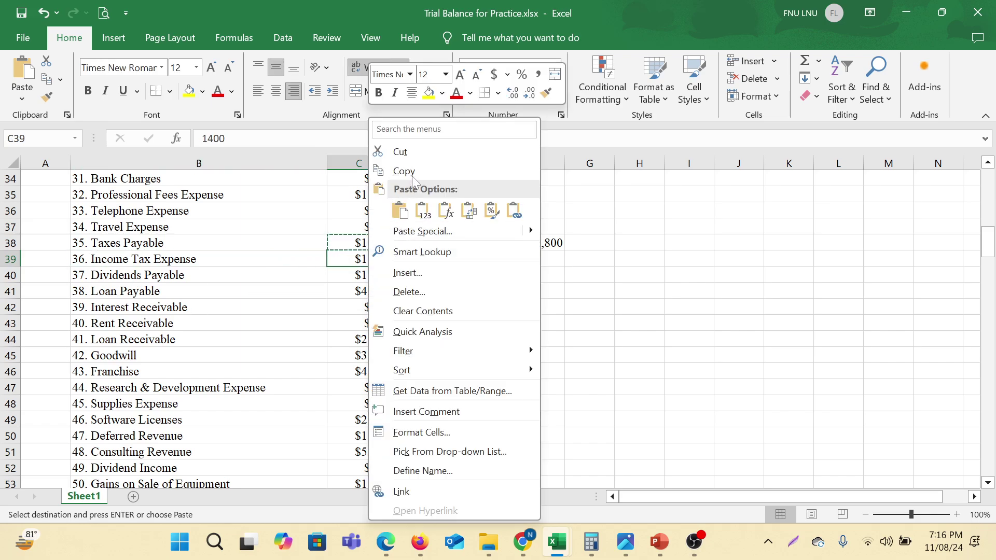
{"action": "left_click", "coordinate": [446, 170]}
{"action": "left_click", "coordinate": [450, 259]}
{"action": "right_click", "coordinate": [450, 259]}
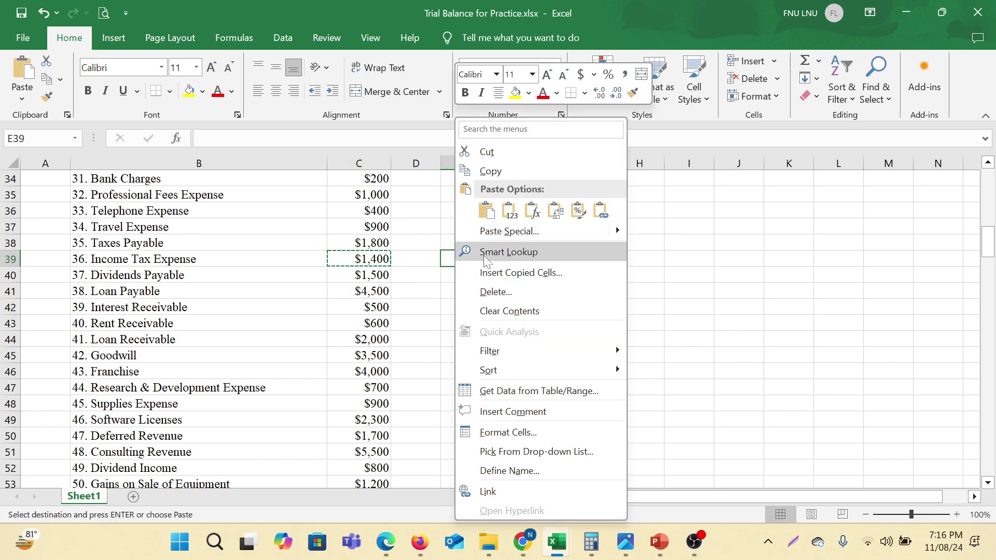
{"action": "left_click", "coordinate": [485, 207]}
Review the Income Tax Expense entry in row 39 against the Taxes Payable entry in row 38.
{"action": "left_click", "coordinate": [366, 277]}
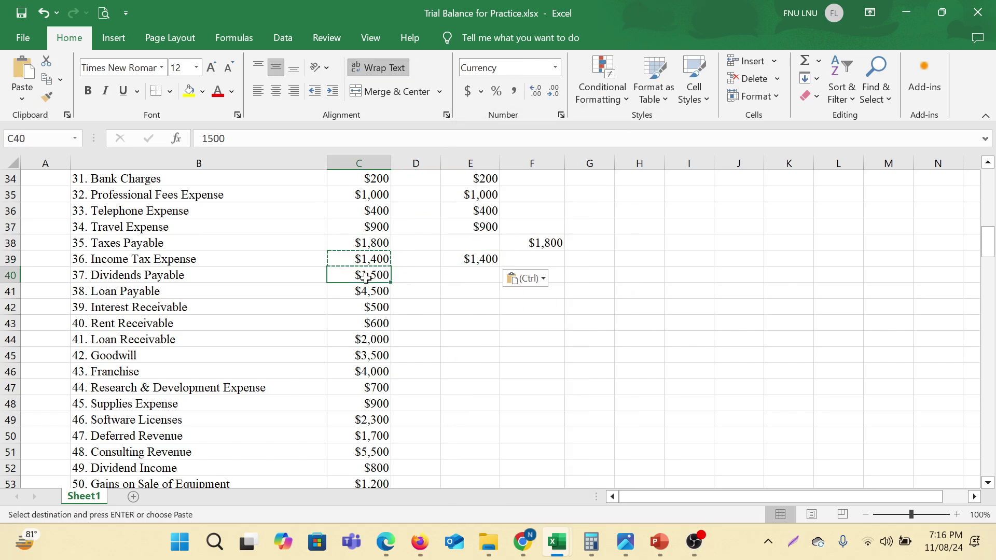
{"action": "right_click", "coordinate": [368, 278]}
{"action": "key", "text": "Escape"}
{"action": "left_click", "coordinate": [477, 260]}
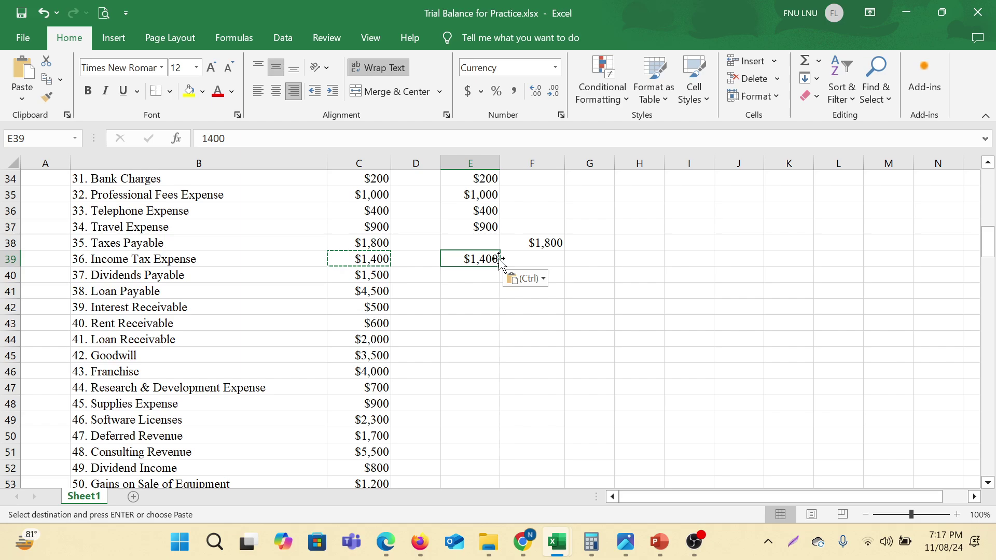
{"action": "left_click_drag", "start_coordinate": [117, 261], "coordinate": [457, 254]}
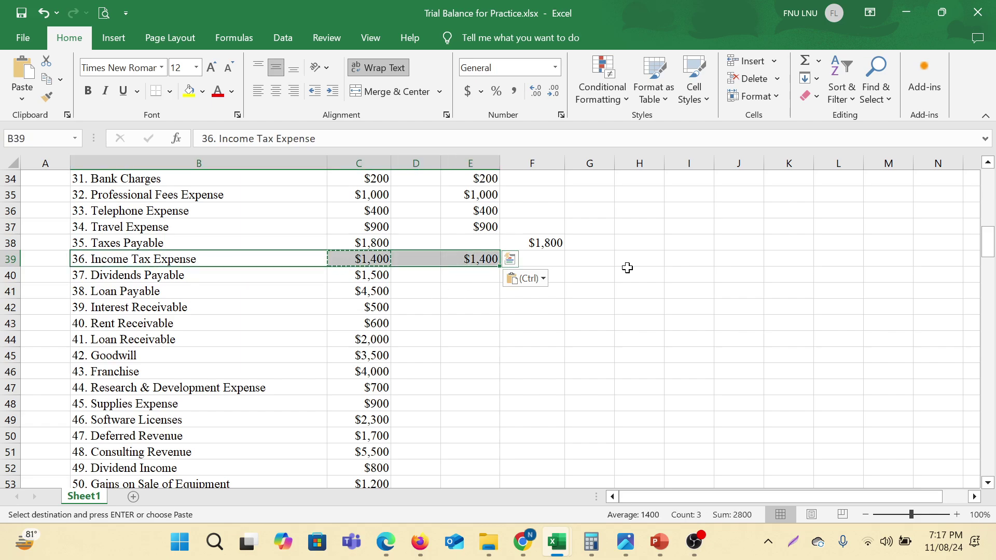
{"action": "left_click", "coordinate": [461, 254]}
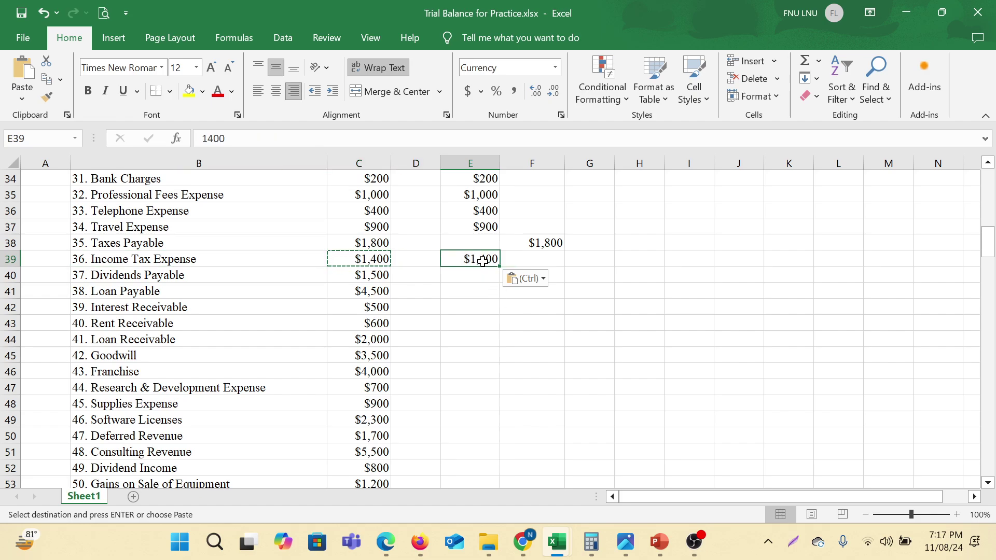
{"action": "left_click", "coordinate": [154, 245]}
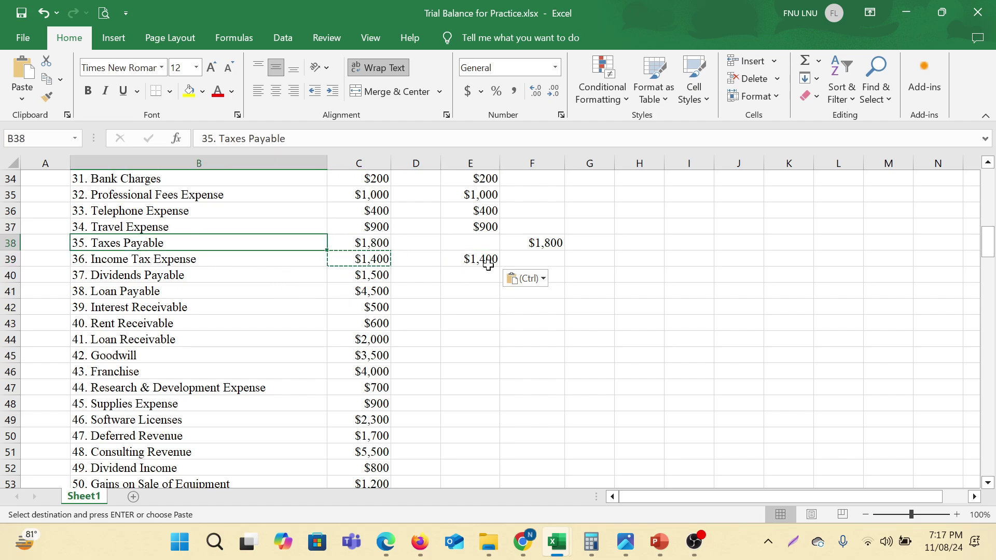
{"action": "left_click", "coordinate": [553, 242]}
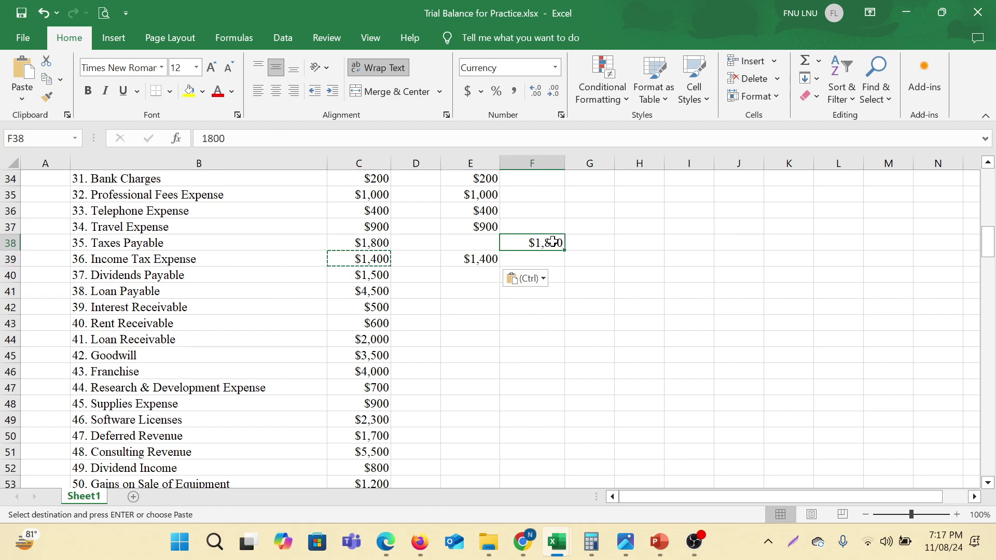
{"action": "left_click", "coordinate": [474, 284]}
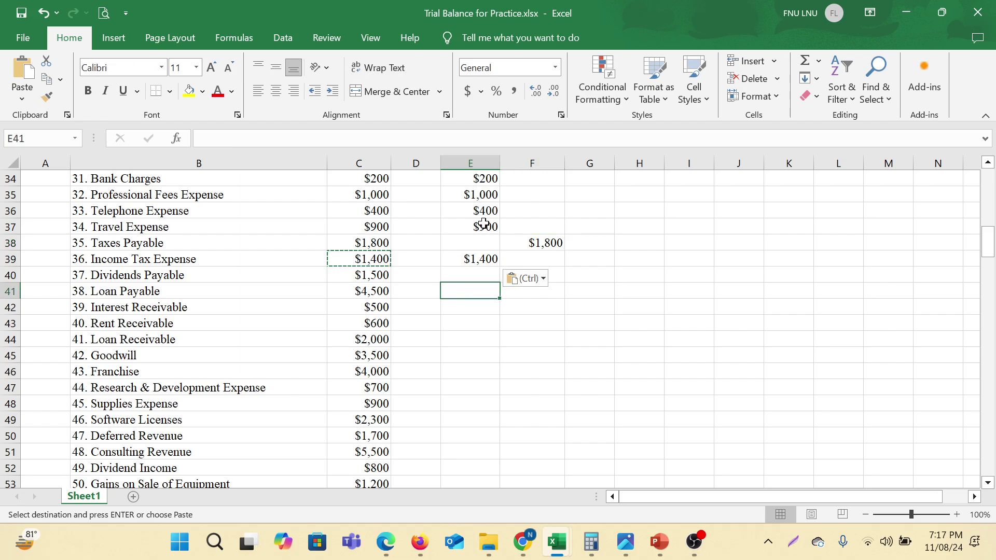
Enter 1500 for Dividends Payable in the Credit column at F40.
{"action": "left_click", "coordinate": [140, 274]}
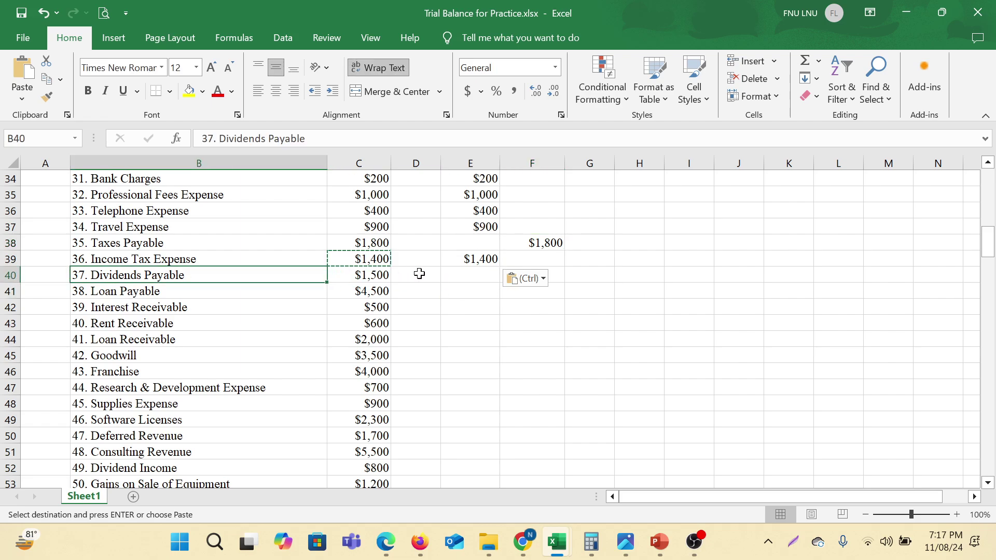
{"action": "left_click", "coordinate": [473, 273]}
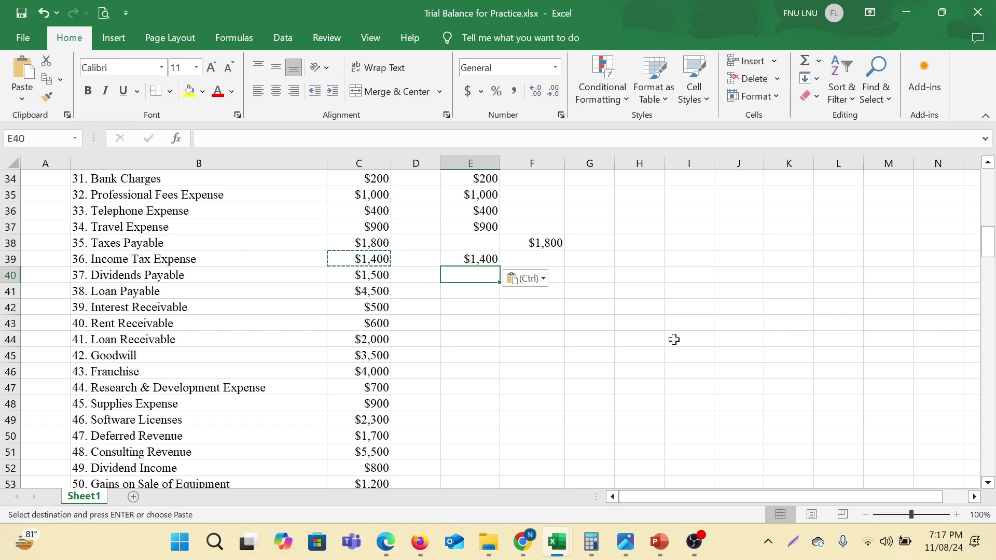
{"action": "key", "text": "Right"}
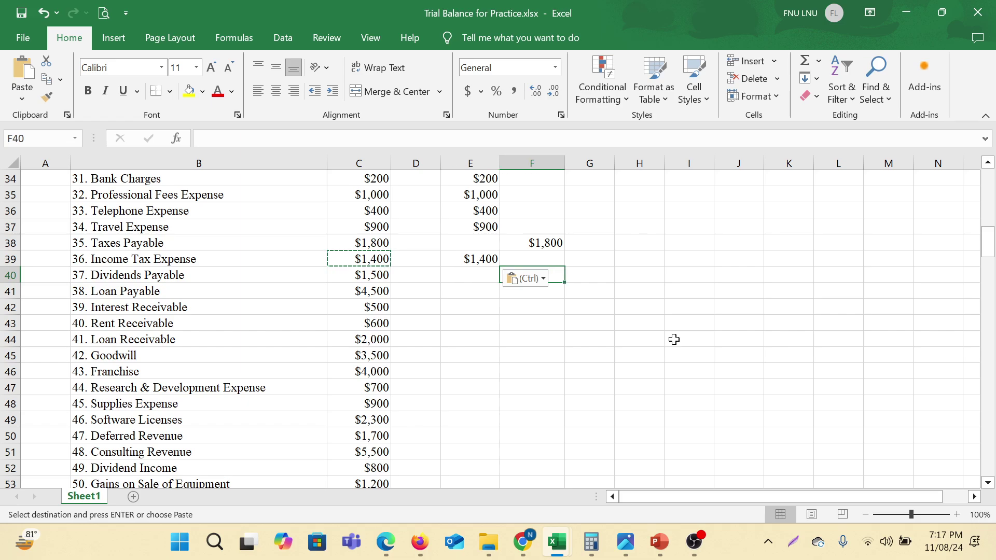
{"action": "type", "text": "1500"}
{"action": "left_click", "coordinate": [465, 292]}
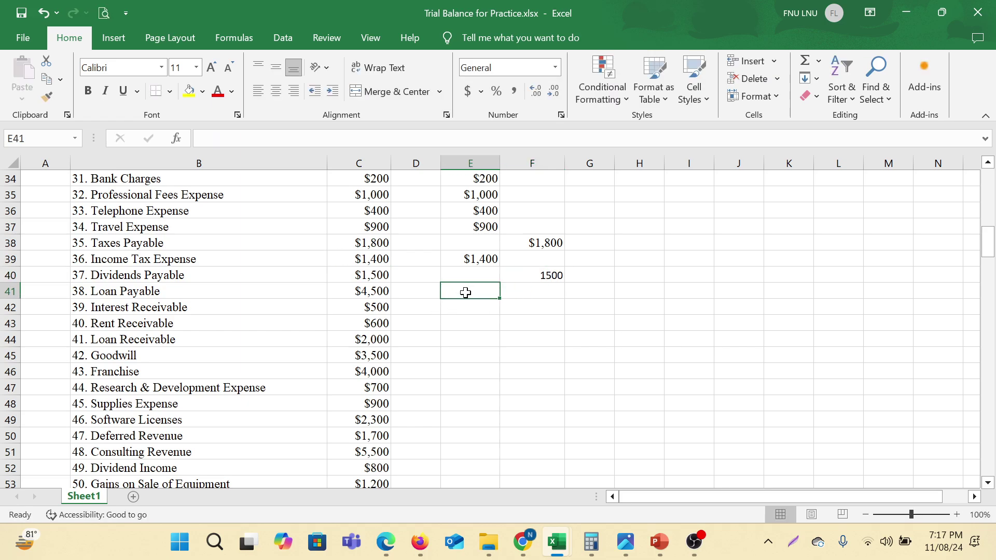
Copy the Dividends Payable amount of $1,500 from C40 over the entry in the Credit column at F40.
{"action": "right_click", "coordinate": [372, 276]}
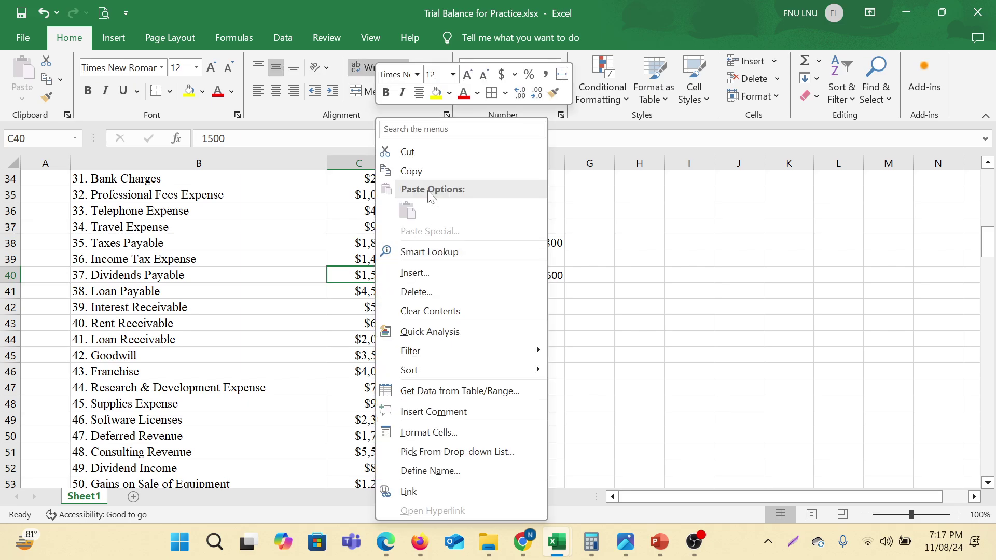
{"action": "left_click", "coordinate": [428, 174]}
{"action": "left_click", "coordinate": [545, 275]}
{"action": "right_click", "coordinate": [542, 276]}
{"action": "left_click", "coordinate": [574, 208]}
{"action": "left_click", "coordinate": [379, 293]}
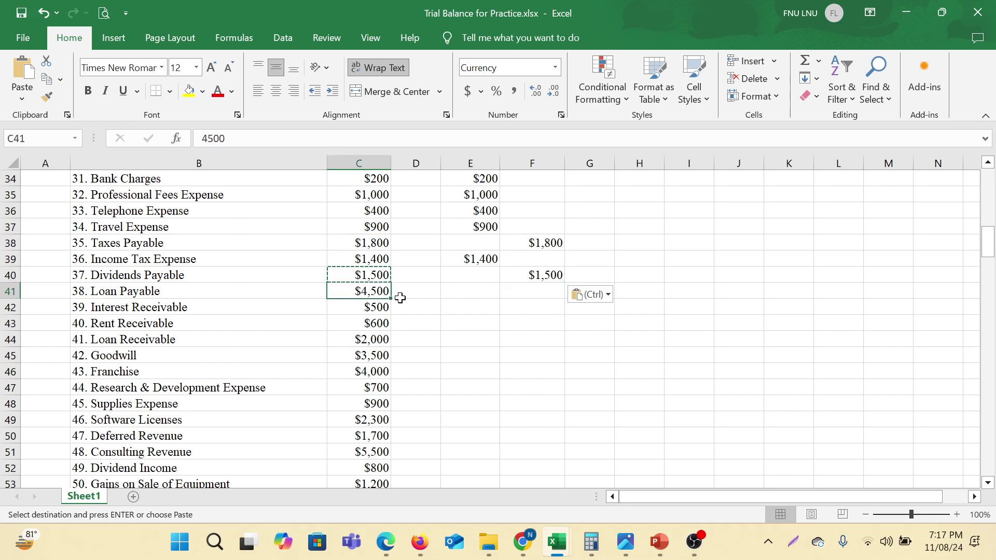
{"action": "right_click", "coordinate": [372, 297]}
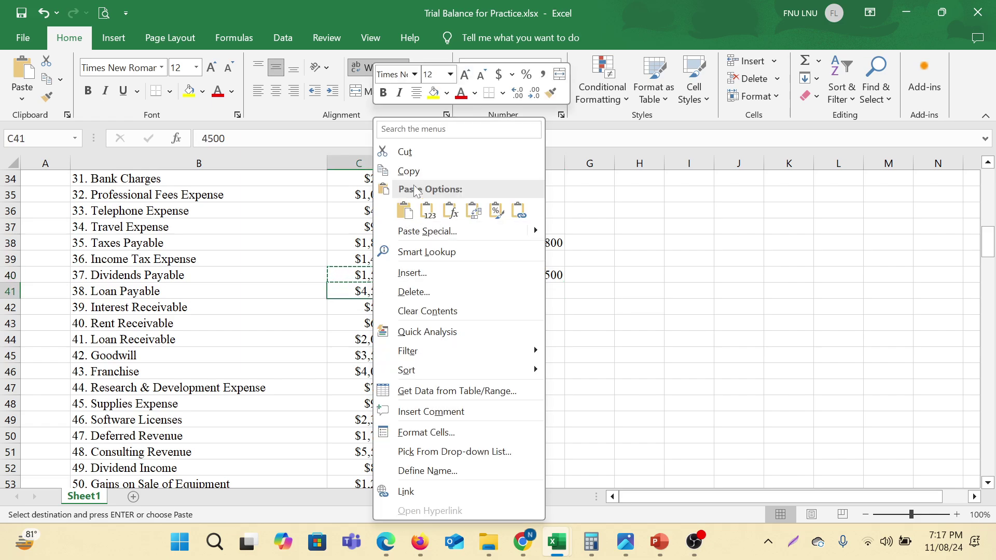
{"action": "left_click", "coordinate": [409, 171]}
{"action": "left_click", "coordinate": [590, 291]}
{"action": "left_click", "coordinate": [372, 275]}
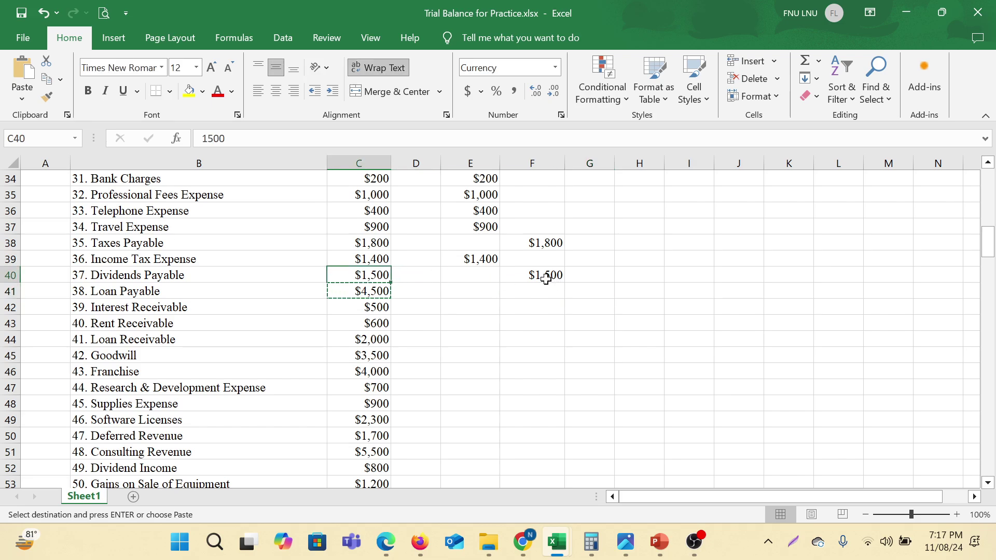
{"action": "left_click", "coordinate": [548, 280]}
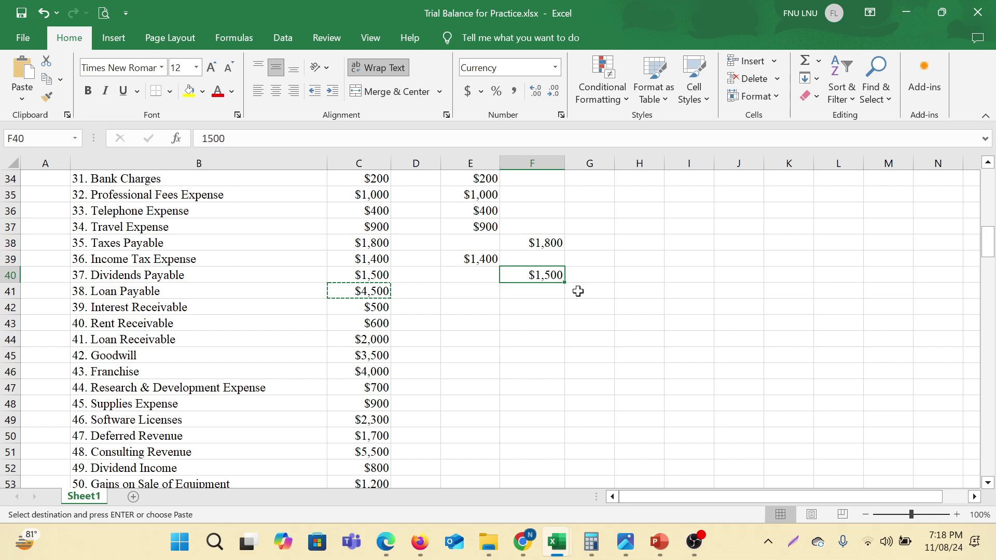
Copy the Loan Payable amount of $4,500 from C41 into the Credit column at F41.
{"action": "left_click", "coordinate": [362, 293]}
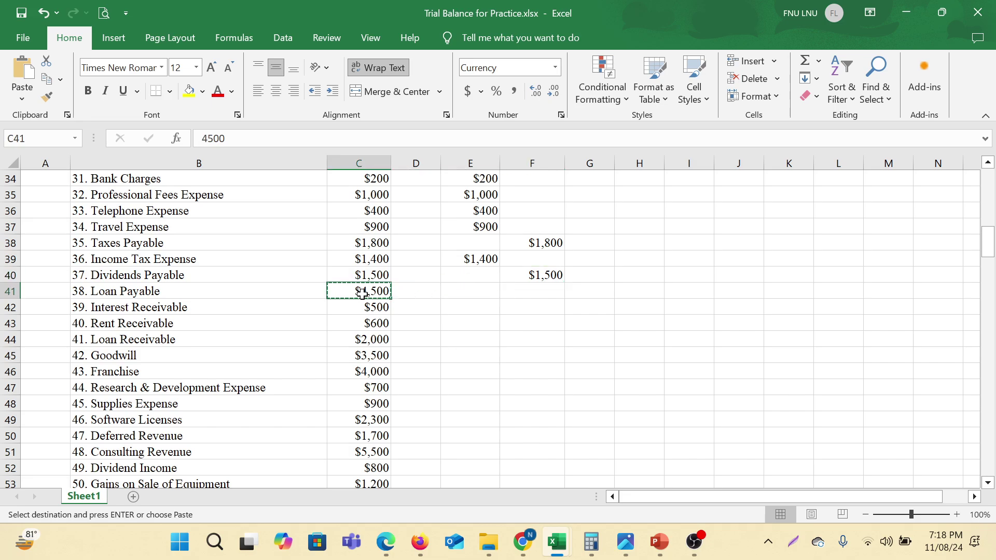
{"action": "right_click", "coordinate": [362, 292]}
{"action": "left_click", "coordinate": [389, 169]}
{"action": "left_click", "coordinate": [528, 293]}
{"action": "right_click", "coordinate": [529, 292]}
{"action": "left_click", "coordinate": [563, 212]}
Copy the Interest Receivable amount of $500 from C42 into the Debit column at E42.
{"action": "scroll", "coordinate": [573, 314], "scroll_direction": "down", "scroll_amount": 1}
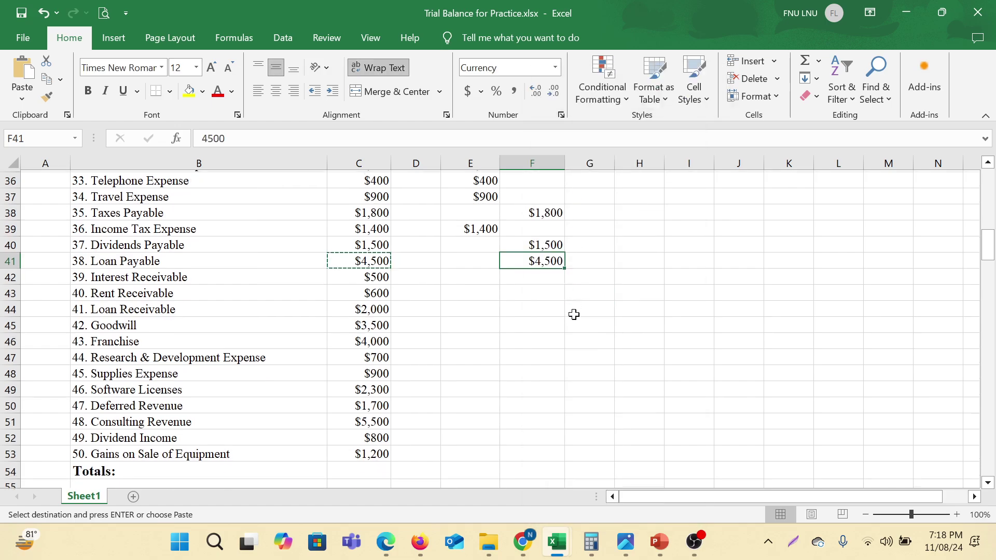
{"action": "left_click", "coordinate": [379, 259]}
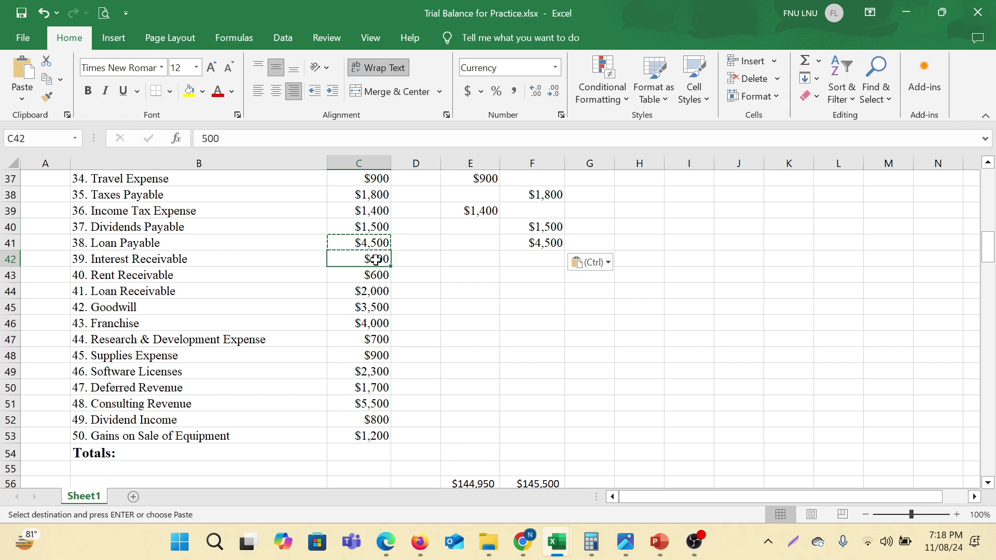
{"action": "right_click", "coordinate": [376, 260]}
{"action": "left_click", "coordinate": [410, 167]}
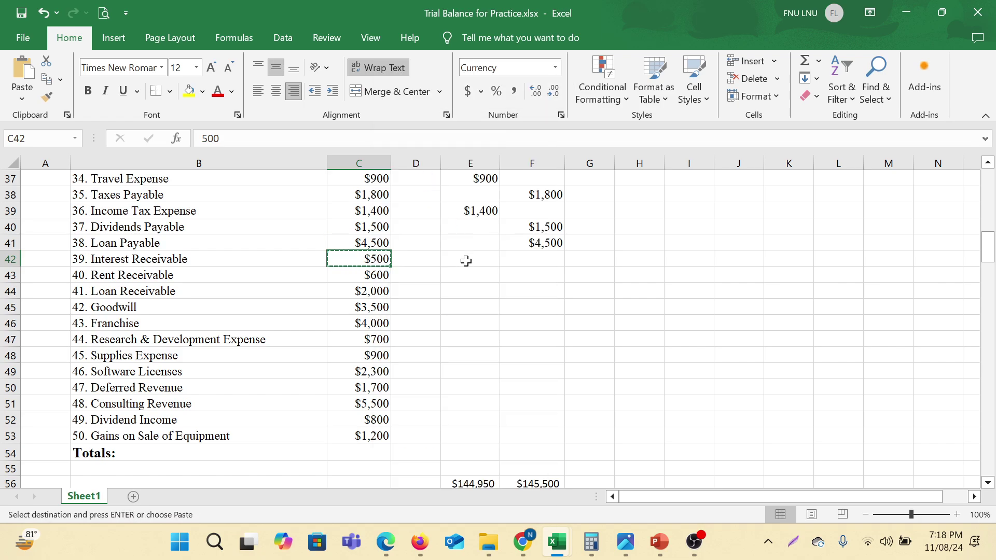
{"action": "left_click", "coordinate": [465, 262]}
{"action": "right_click", "coordinate": [467, 259]}
{"action": "left_click", "coordinate": [491, 207]}
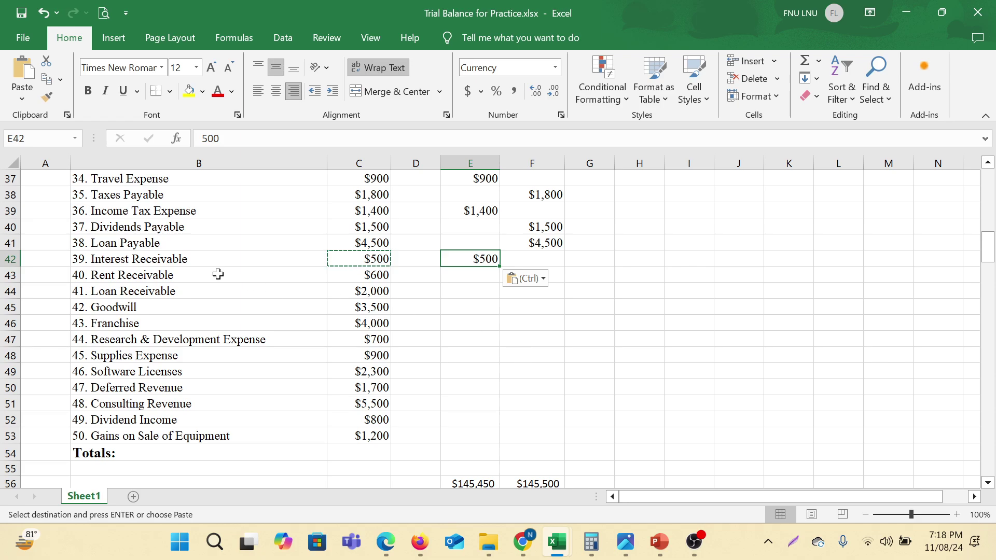
{"action": "left_click", "coordinate": [193, 261]}
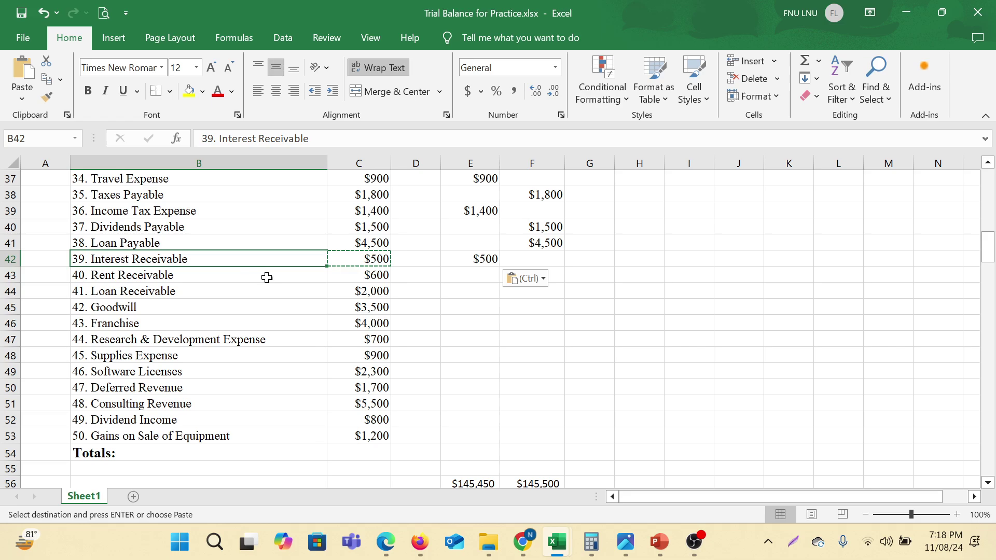
{"action": "left_click", "coordinate": [493, 263]}
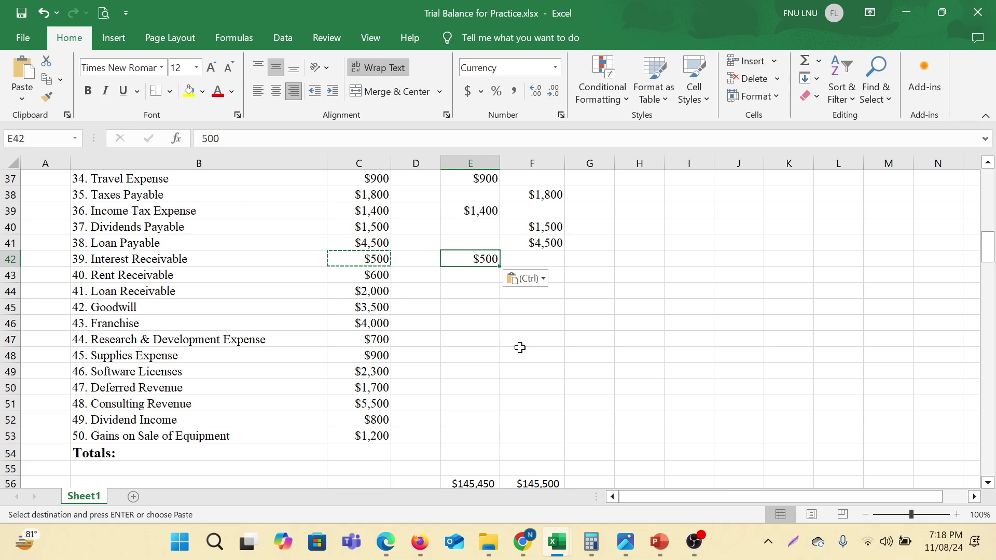
Copy the Rent Receivable amount of $600 from C43 into the Debit column at E43.
{"action": "left_click", "coordinate": [153, 279]}
{"action": "left_click", "coordinate": [362, 275]}
{"action": "right_click", "coordinate": [362, 275]}
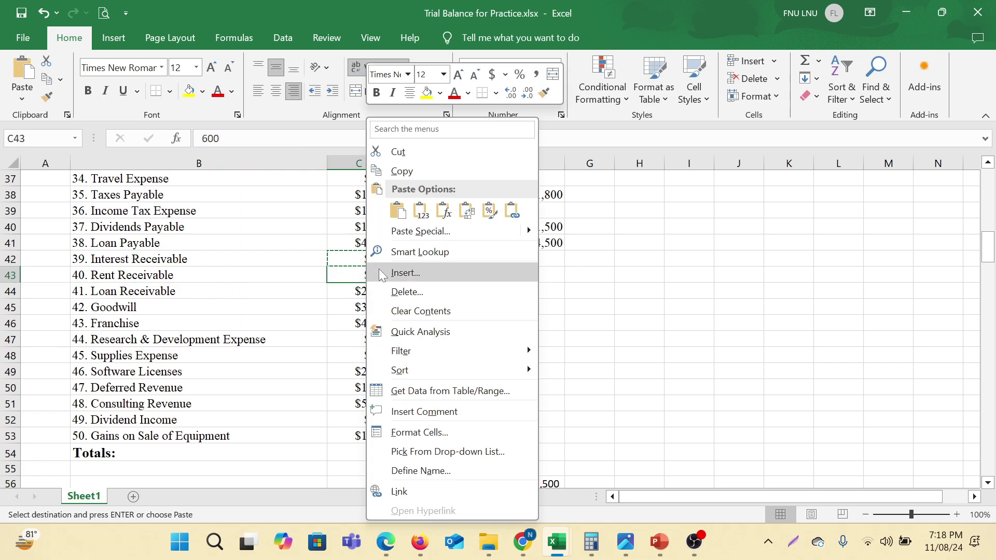
{"action": "left_click", "coordinate": [414, 172]}
{"action": "left_click", "coordinate": [483, 279]}
{"action": "right_click", "coordinate": [482, 279]}
{"action": "left_click", "coordinate": [517, 210]}
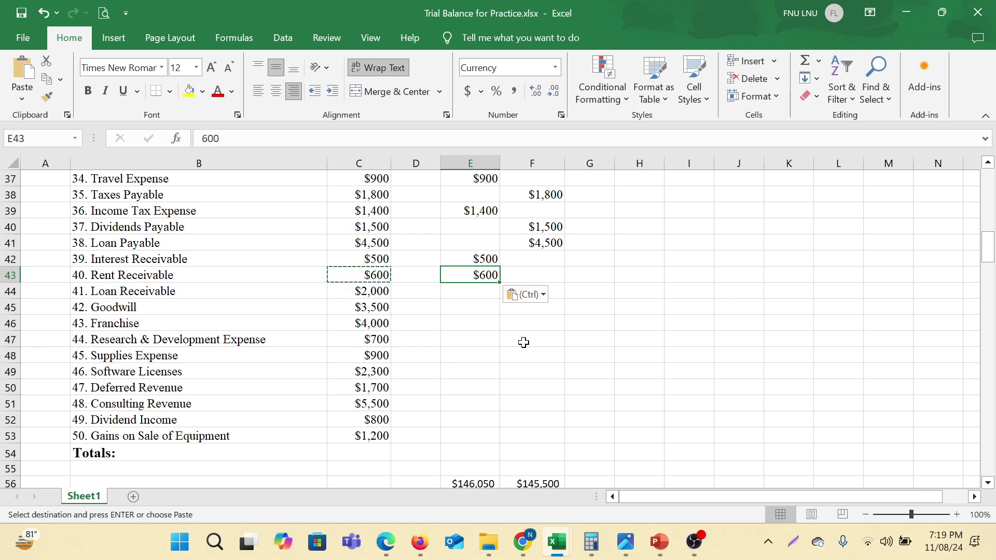
Copy the Loan Receivable amount of $2,000 from C44 into the Debit column at E44.
{"action": "right_click", "coordinate": [361, 293]}
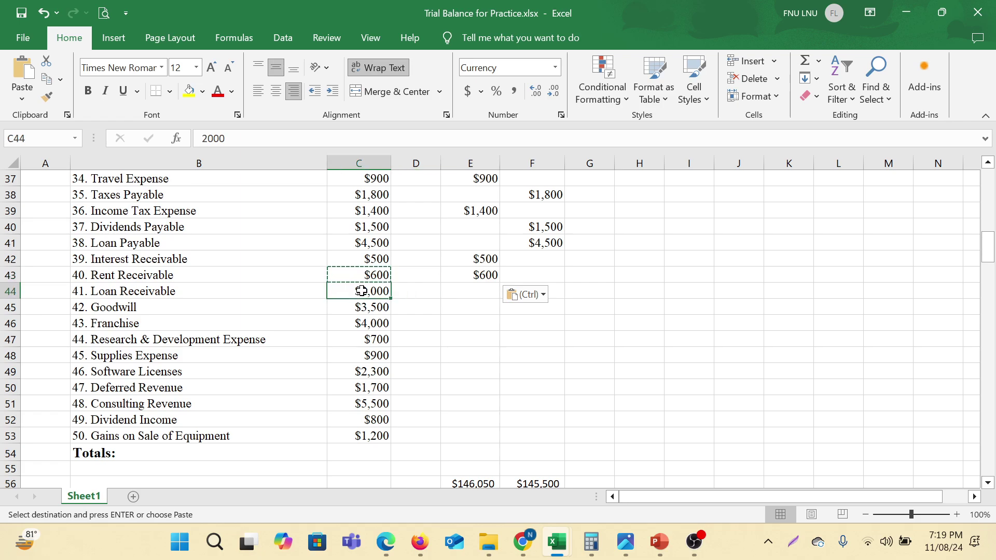
{"action": "left_click", "coordinate": [419, 171]}
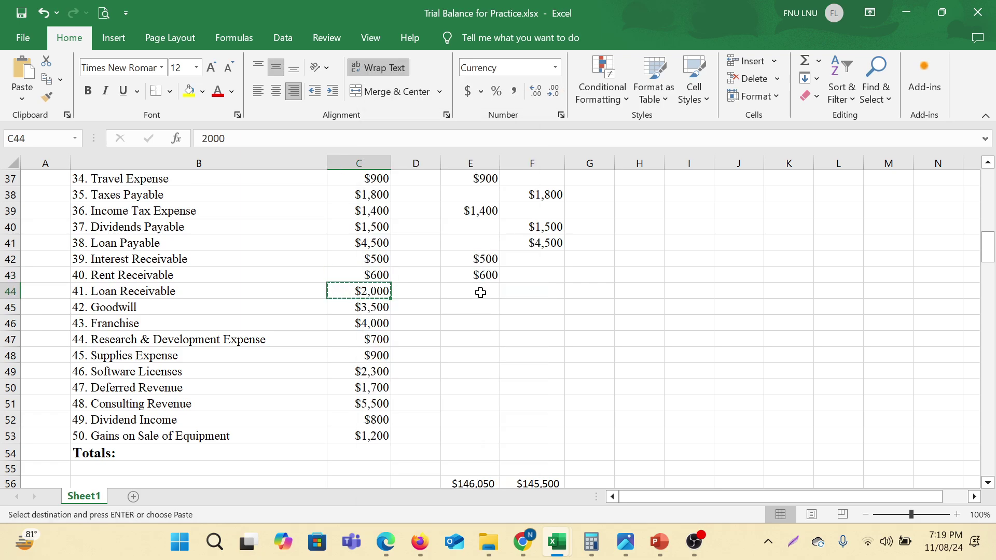
{"action": "left_click", "coordinate": [477, 290]}
{"action": "right_click", "coordinate": [480, 291]}
{"action": "left_click", "coordinate": [515, 210]}
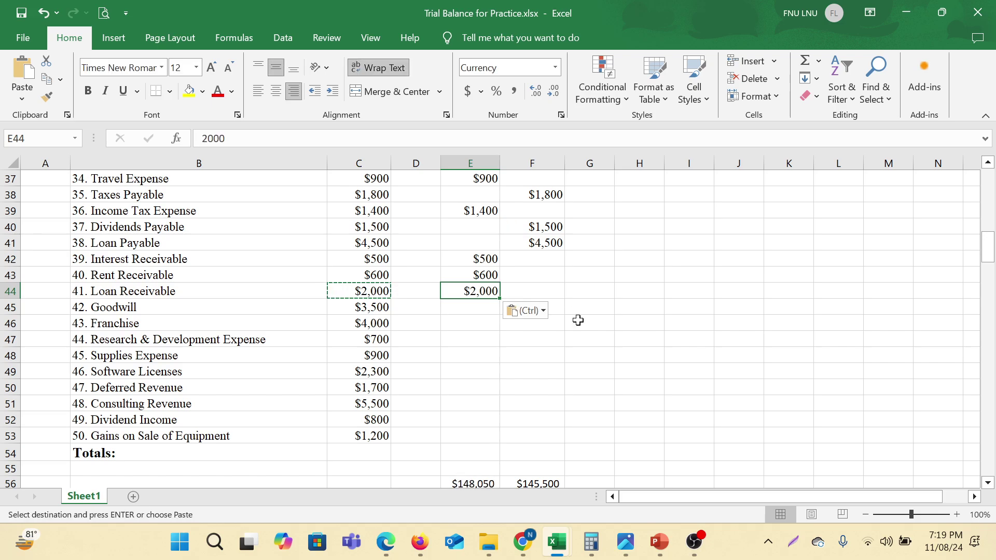
Copy the Goodwill amount of $3,500 from C45 into the Debit column at E45.
{"action": "left_click", "coordinate": [366, 307]}
{"action": "right_click", "coordinate": [363, 308]}
{"action": "left_click", "coordinate": [410, 171]}
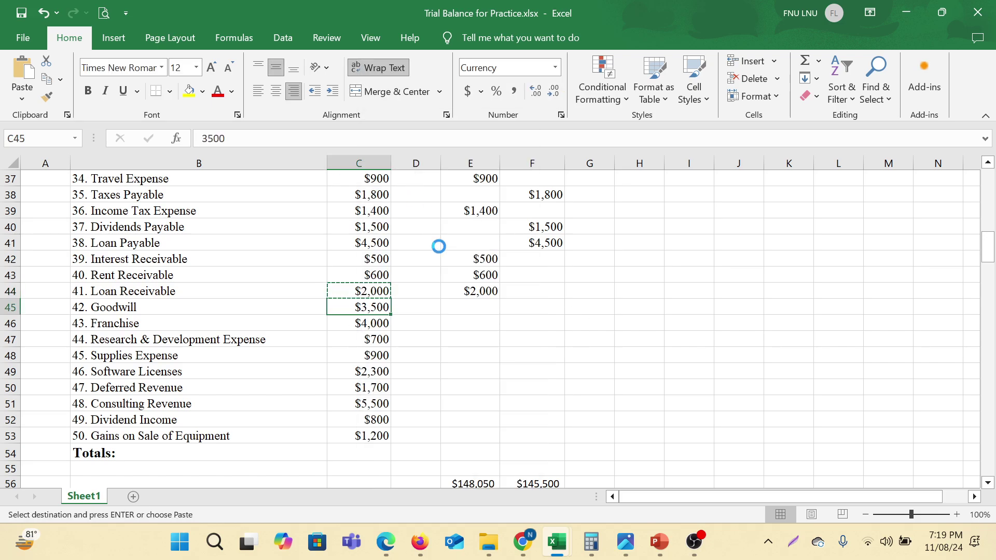
{"action": "left_click", "coordinate": [484, 307]}
{"action": "right_click", "coordinate": [484, 306]}
{"action": "left_click", "coordinate": [515, 210]}
Copy the Franchise amount of $4,000 from C46 into the Debit column at E46.
{"action": "scroll", "coordinate": [688, 272], "scroll_direction": "down", "scroll_amount": 2}
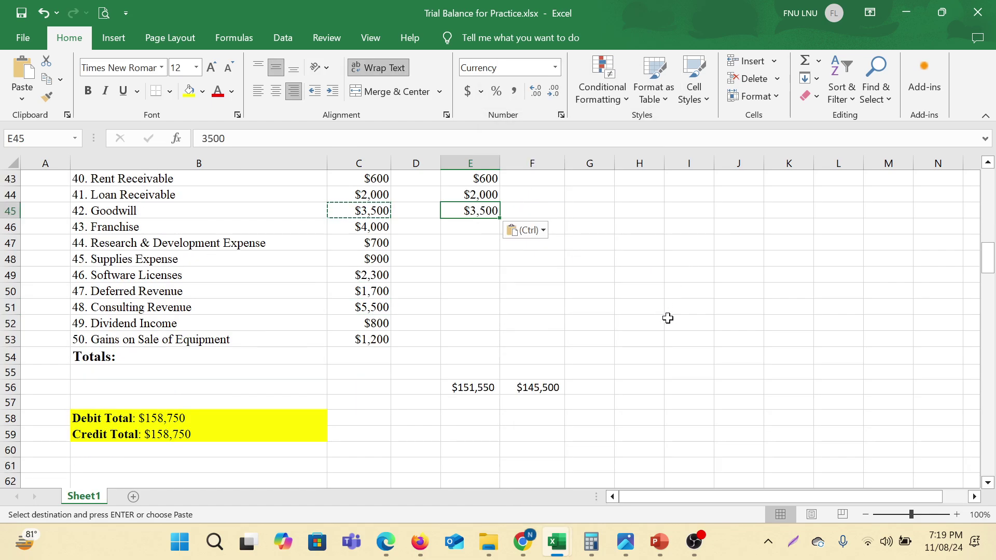
{"action": "left_click", "coordinate": [372, 232]}
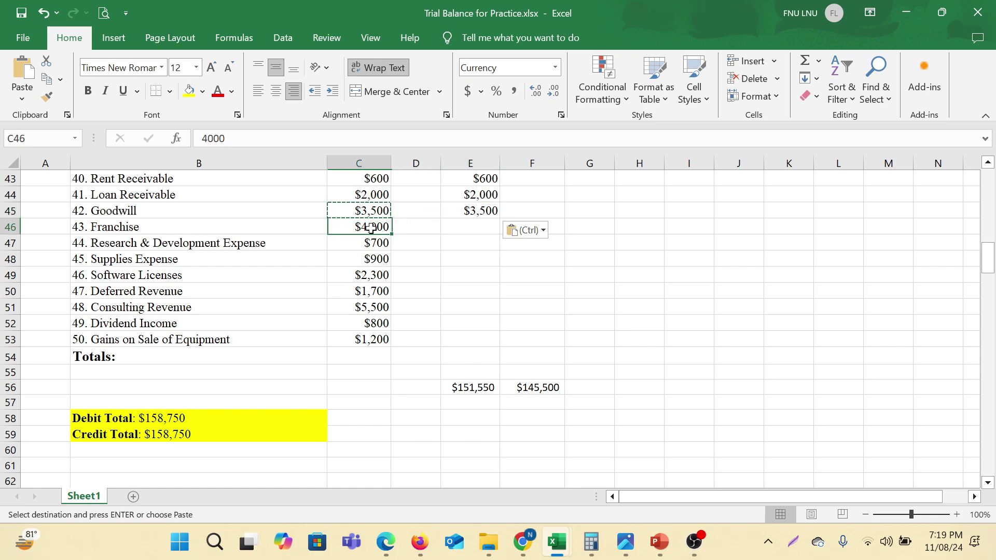
{"action": "right_click", "coordinate": [373, 233]}
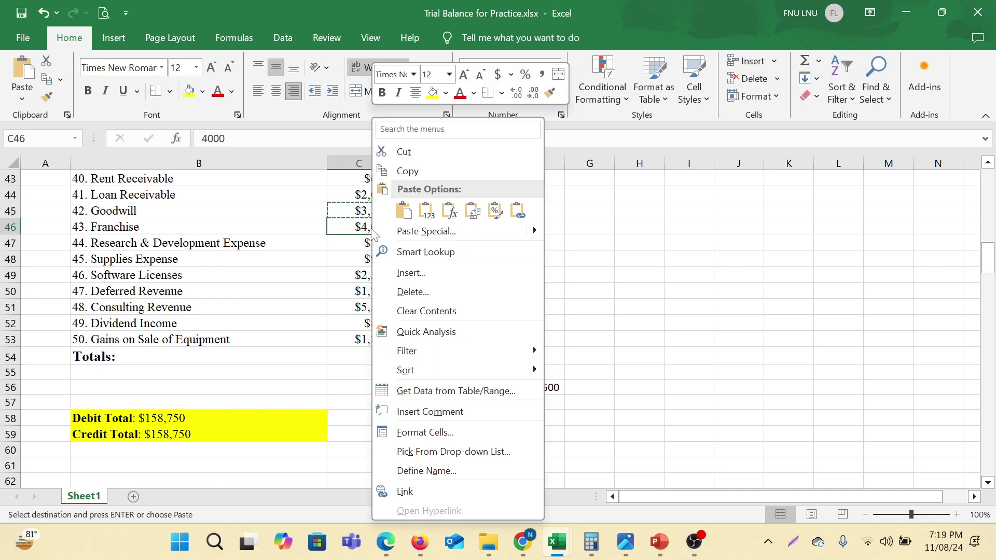
{"action": "left_click", "coordinate": [410, 173]}
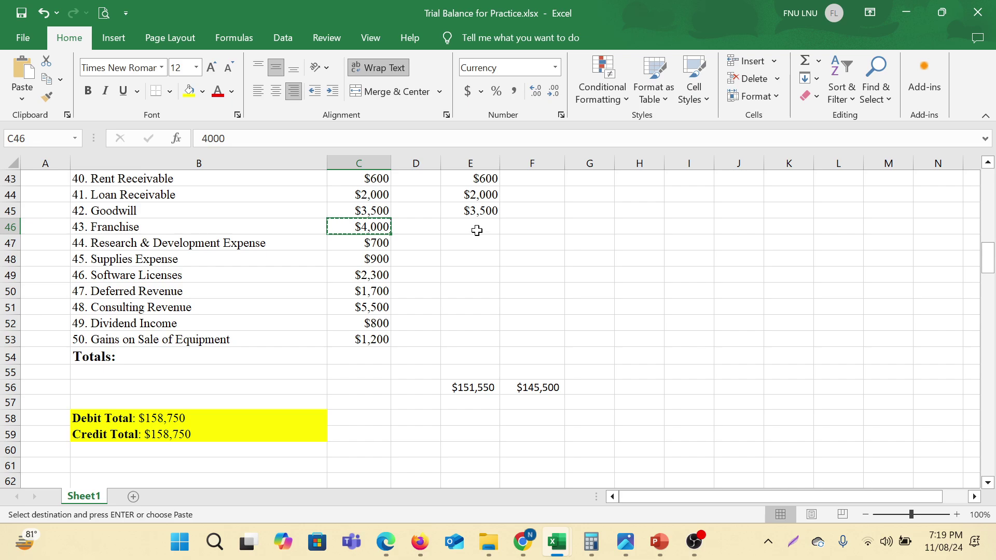
{"action": "left_click", "coordinate": [474, 227]}
{"action": "right_click", "coordinate": [475, 227]}
{"action": "left_click", "coordinate": [507, 211]}
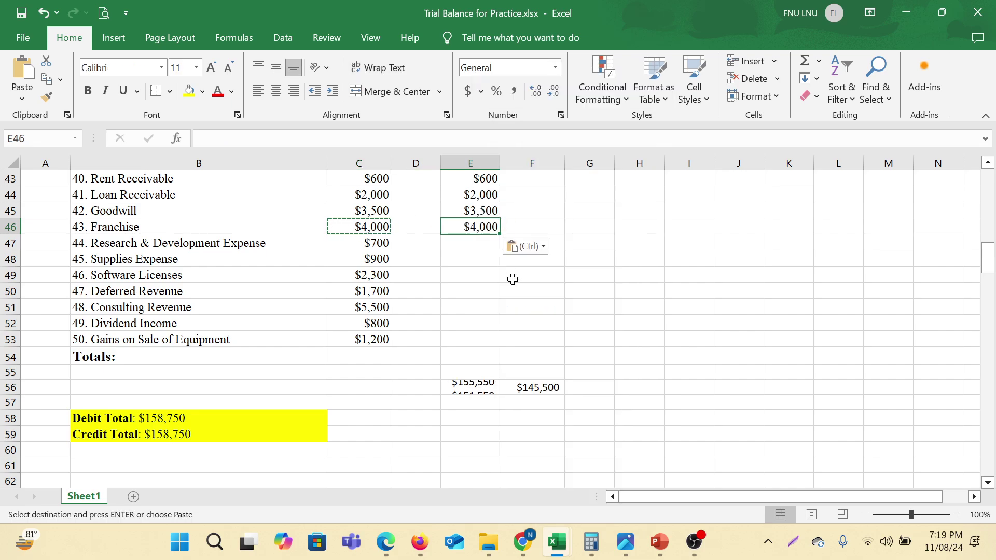
{"action": "left_click", "coordinate": [374, 244]}
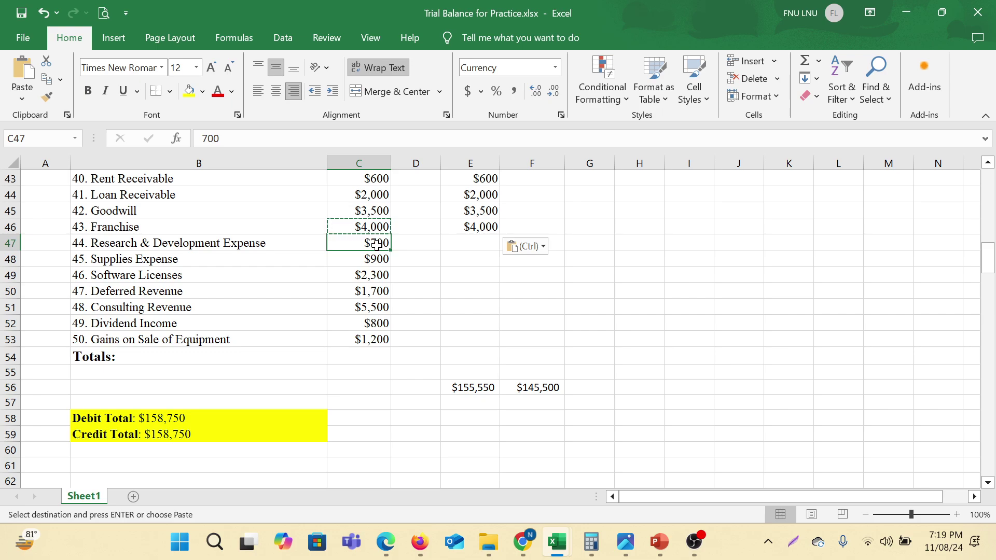
{"action": "left_click", "coordinate": [481, 246]}
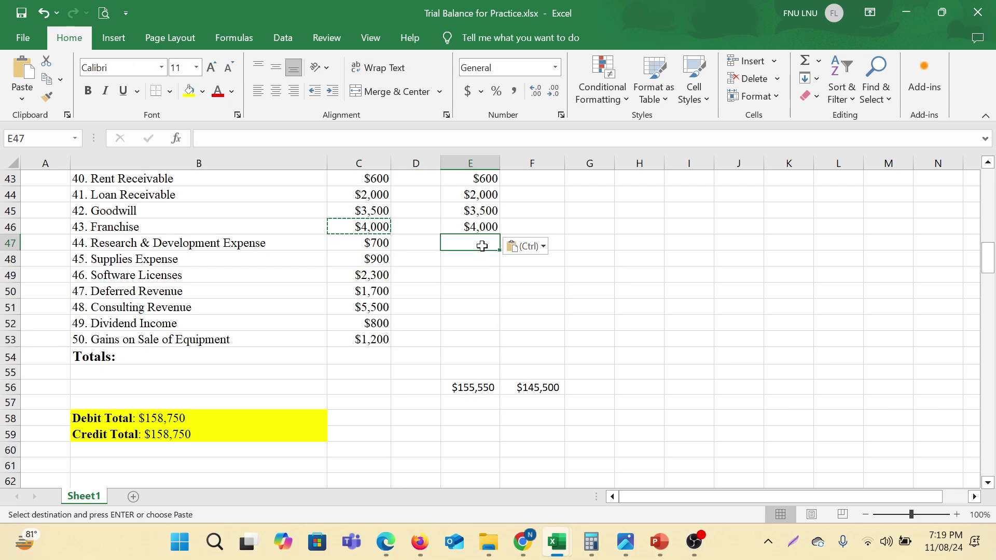
{"action": "left_click", "coordinate": [377, 244]}
{"action": "left_click", "coordinate": [466, 228]}
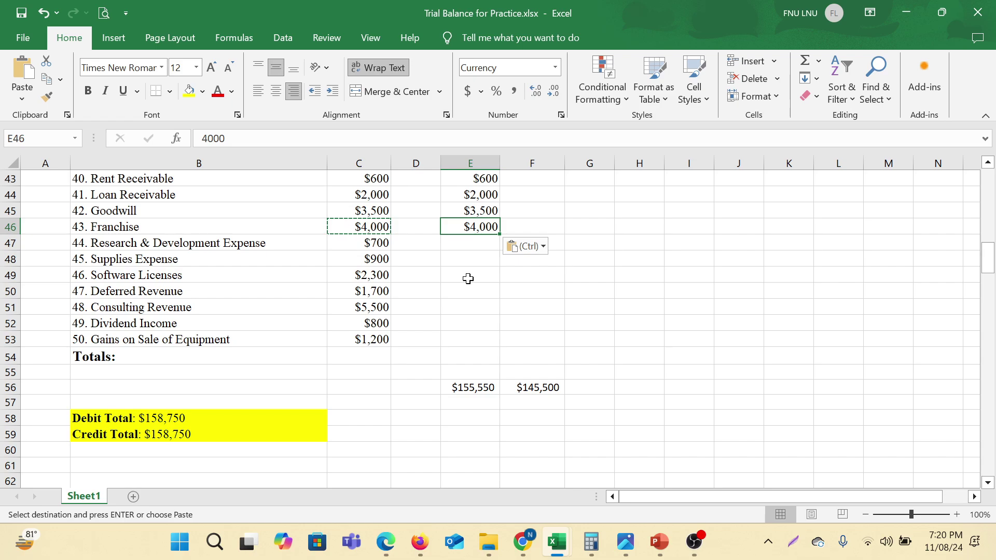
{"action": "left_click", "coordinate": [468, 244]}
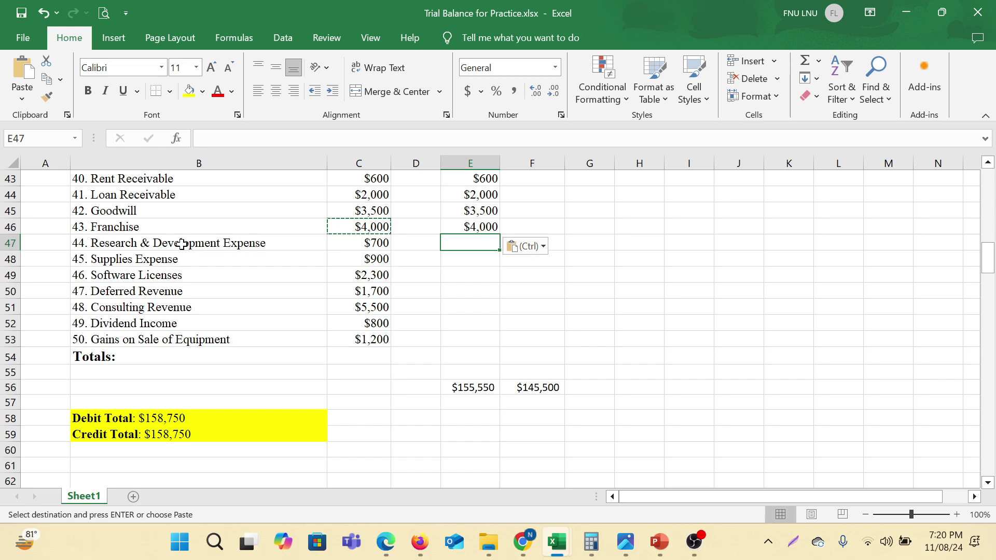
{"action": "left_click", "coordinate": [202, 247]}
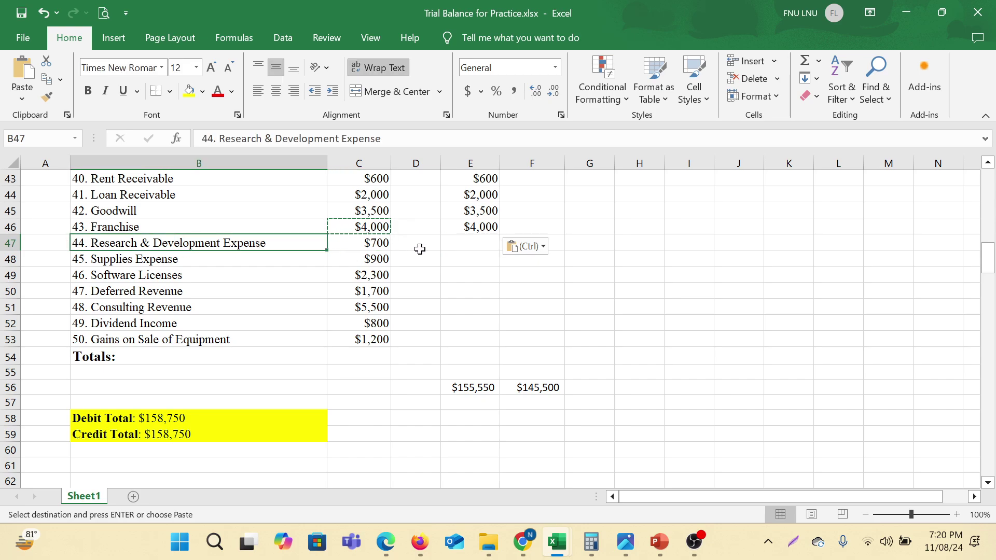
Copy the Research & Development Expense amount from C47 into the debit column at E47.
{"action": "right_click", "coordinate": [377, 244]}
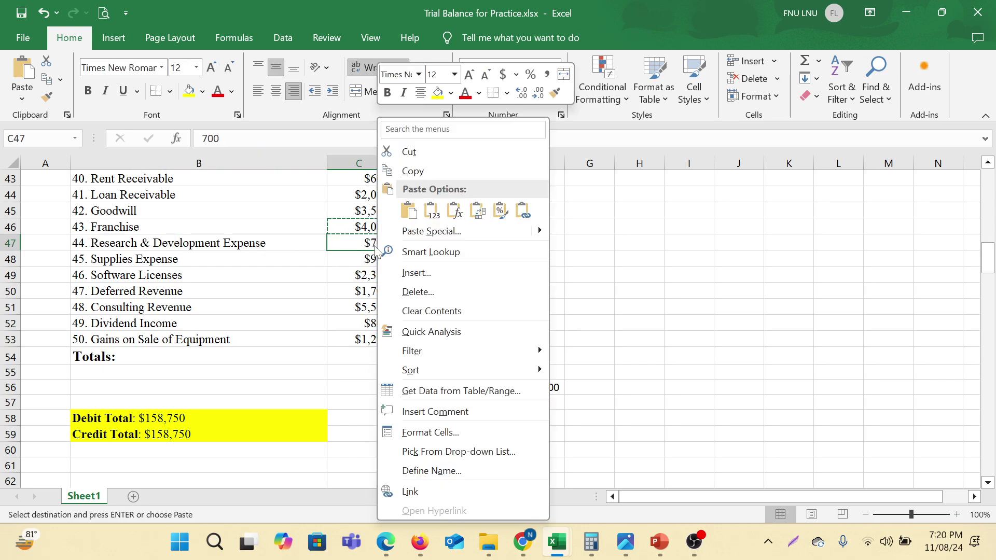
{"action": "left_click", "coordinate": [410, 167]}
{"action": "left_click", "coordinate": [478, 244]}
{"action": "right_click", "coordinate": [478, 244]}
{"action": "left_click", "coordinate": [507, 209]}
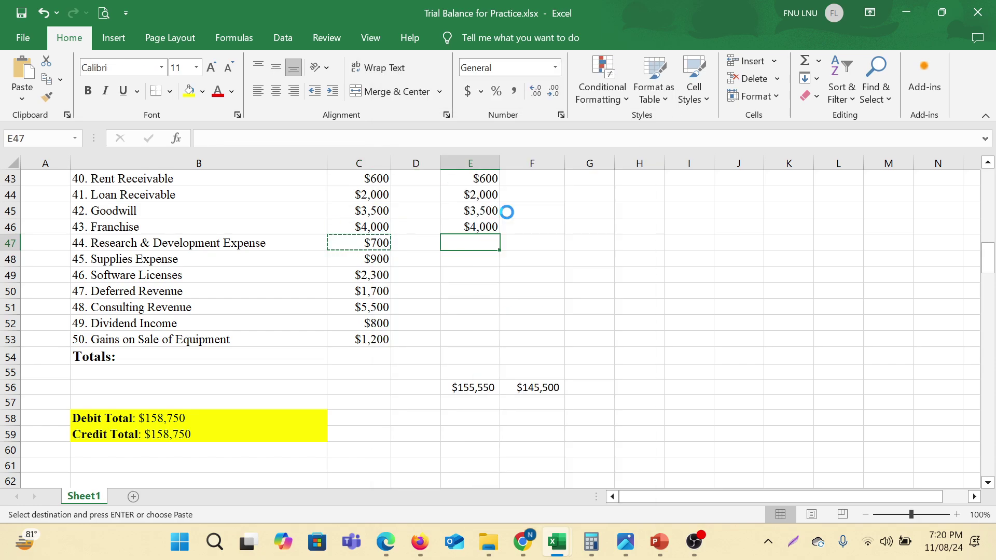
Copy the Supplies Expense amount from C48 into the debit column at E48.
{"action": "left_click", "coordinate": [372, 261]}
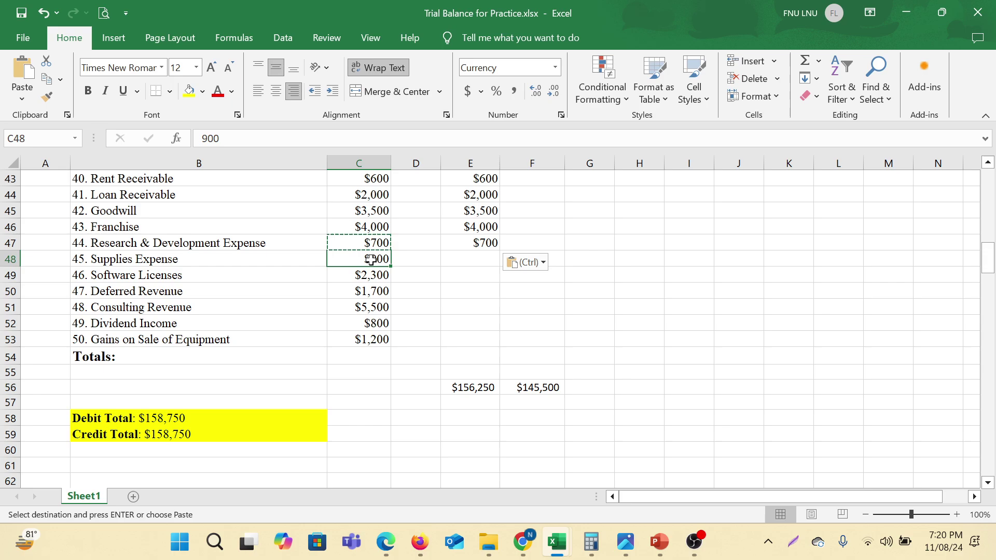
{"action": "right_click", "coordinate": [372, 261]}
{"action": "left_click", "coordinate": [449, 223]}
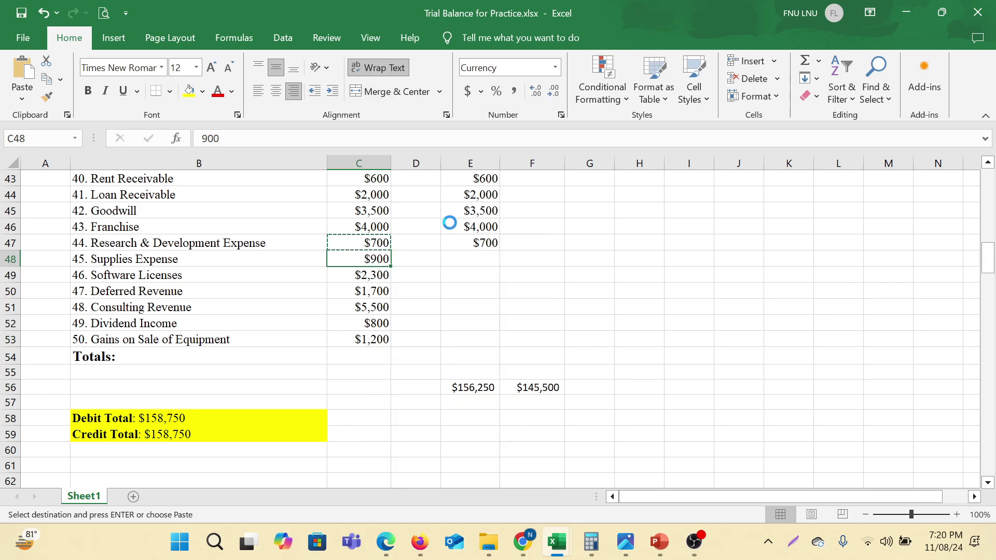
{"action": "left_click", "coordinate": [473, 257]}
{"action": "right_click", "coordinate": [473, 258]}
{"action": "left_click", "coordinate": [496, 190]}
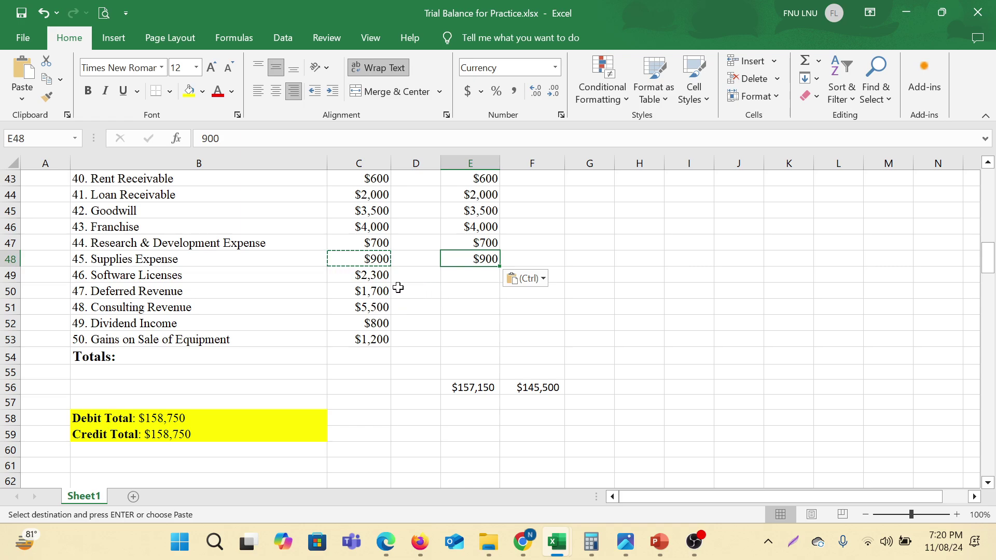
Copy the Software Licenses amount from C49 into the debit column at E49.
{"action": "left_click", "coordinate": [377, 277]}
{"action": "right_click", "coordinate": [377, 277]}
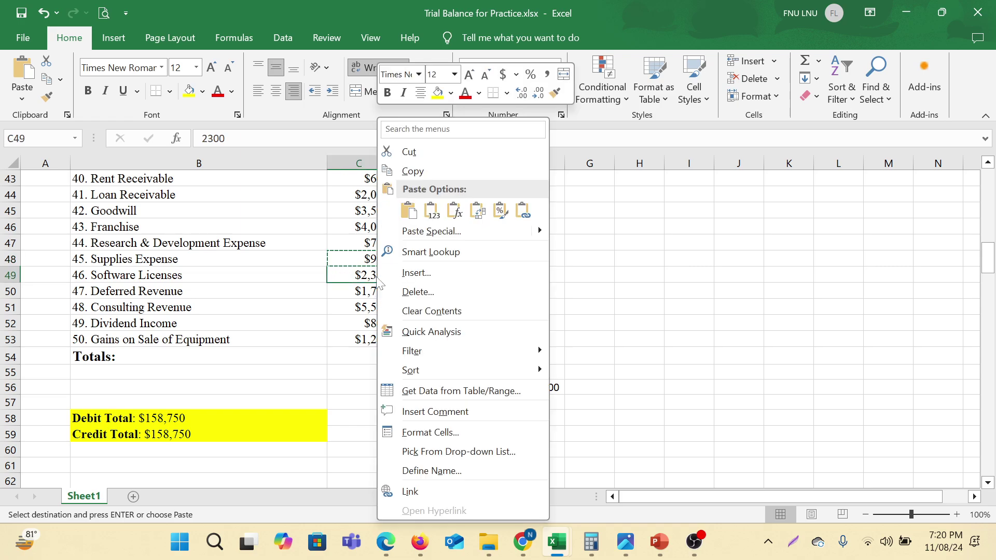
{"action": "left_click", "coordinate": [429, 171]}
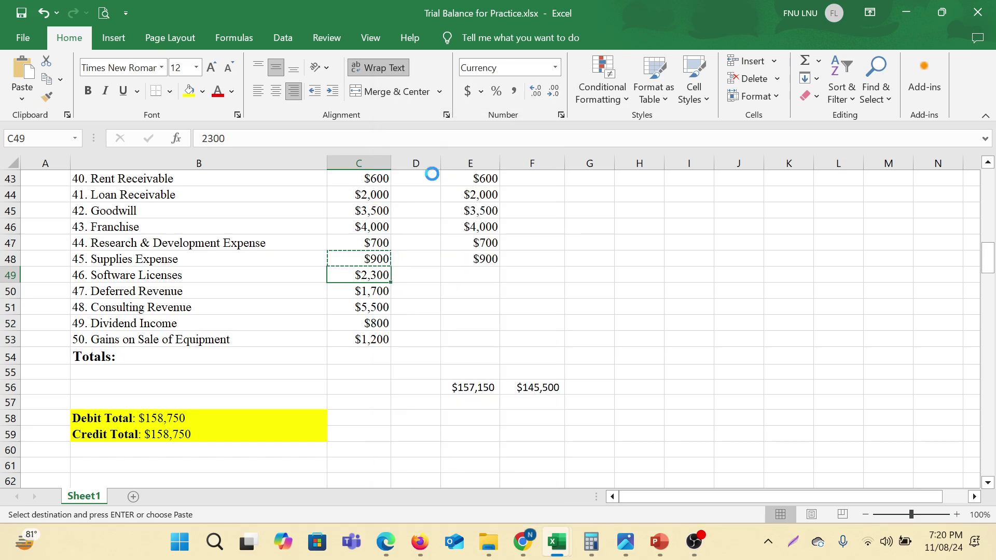
{"action": "left_click", "coordinate": [469, 277]}
{"action": "right_click", "coordinate": [457, 276]}
{"action": "left_click", "coordinate": [501, 211]}
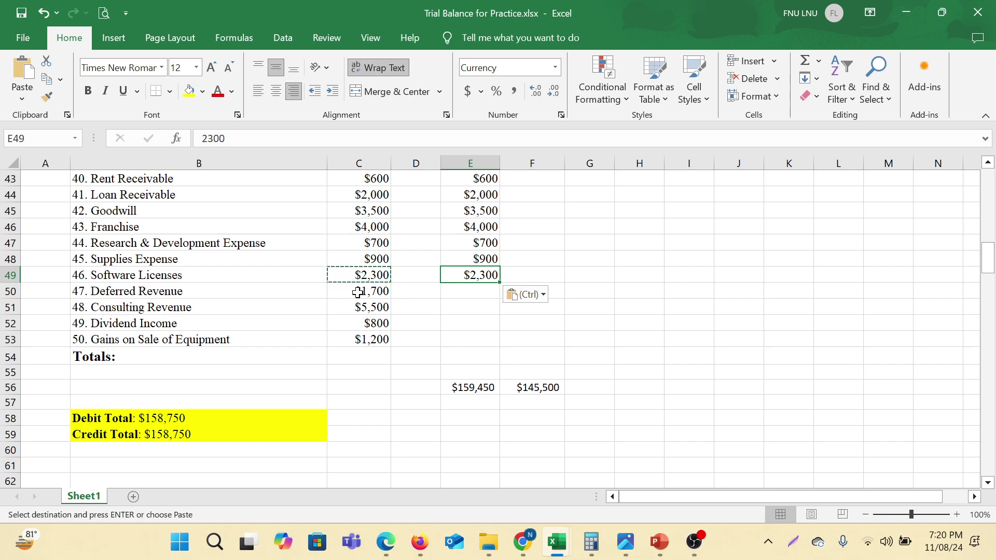
Copy the Deferred Revenue amount from C50 into the credit column at F50.
{"action": "left_click", "coordinate": [358, 292]}
{"action": "right_click", "coordinate": [361, 291]}
{"action": "left_click", "coordinate": [412, 171]}
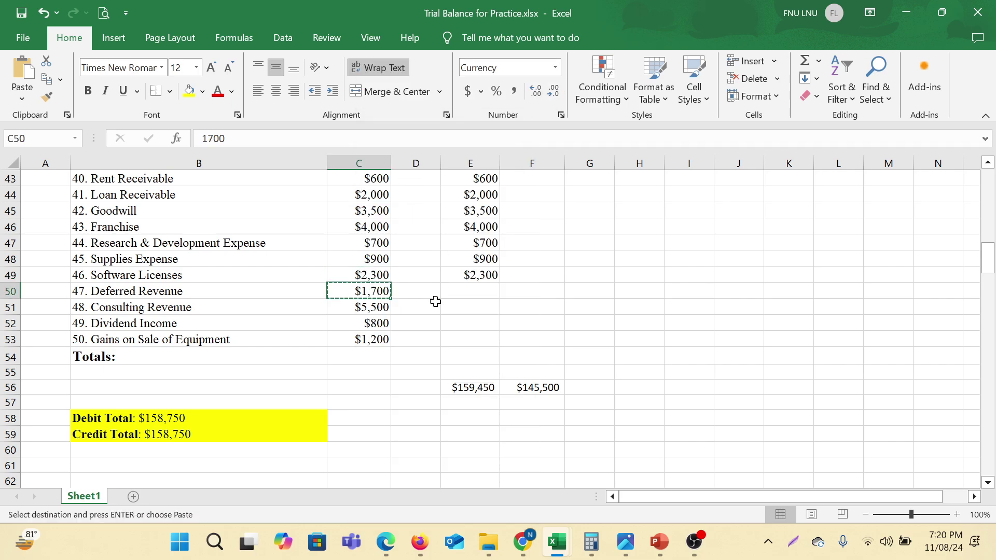
{"action": "left_click", "coordinate": [525, 292]}
{"action": "right_click", "coordinate": [526, 292]}
{"action": "left_click", "coordinate": [560, 208]}
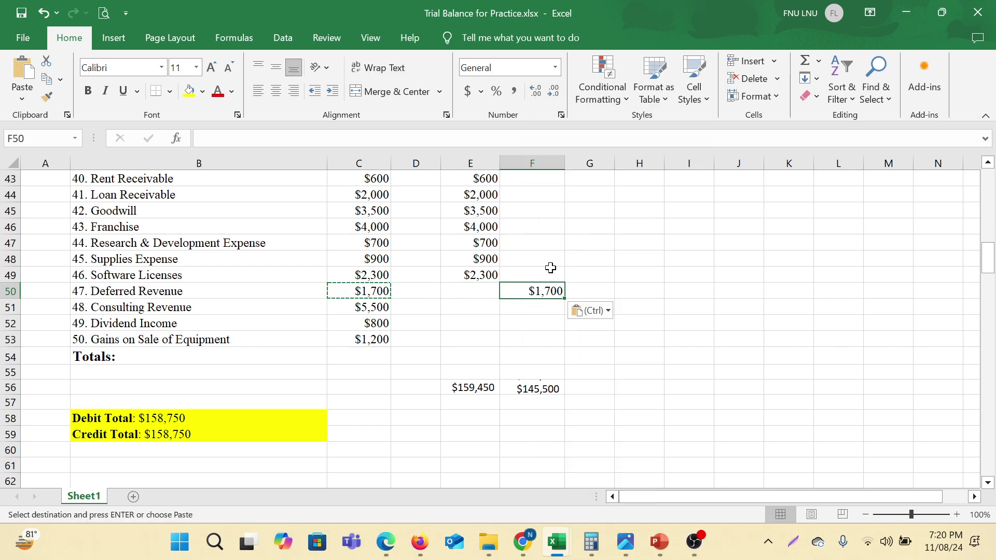
{"action": "left_click", "coordinate": [365, 308]}
{"action": "right_click", "coordinate": [367, 309]}
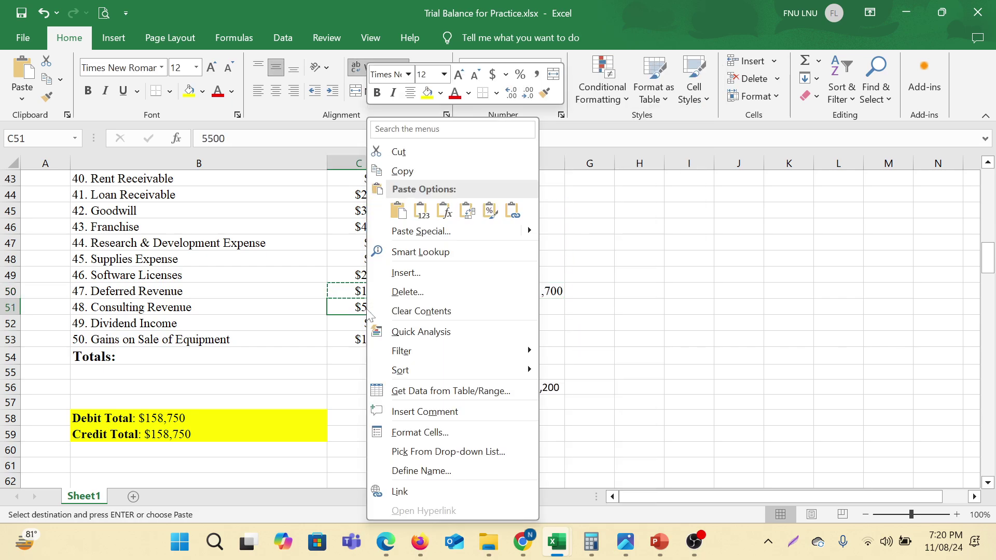
{"action": "key", "text": "Escape"}
{"action": "left_click", "coordinate": [171, 291]}
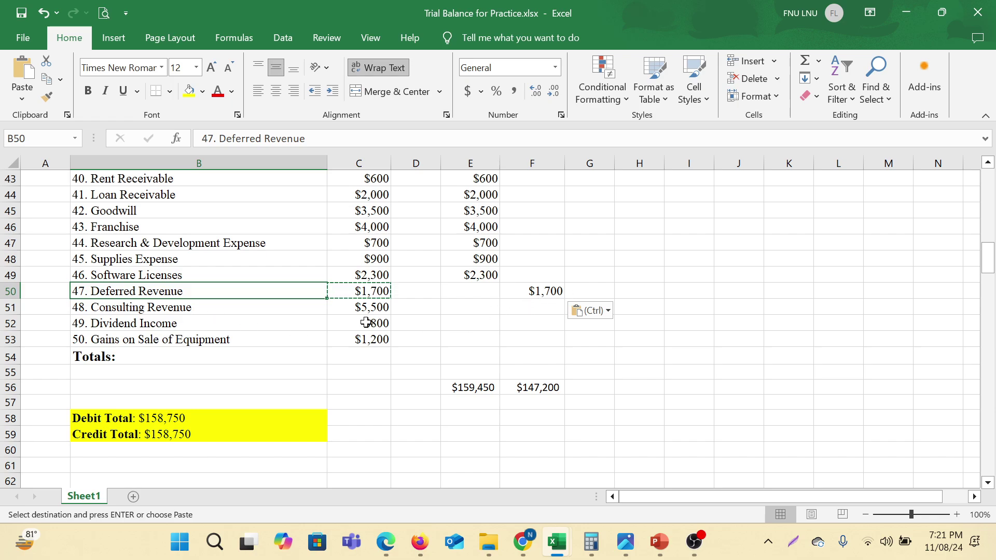
Try pasting the Consulting Revenue cell B51 into the credit column at F51, and undo the paste.
{"action": "left_click", "coordinate": [164, 310]}
{"action": "right_click", "coordinate": [163, 310]}
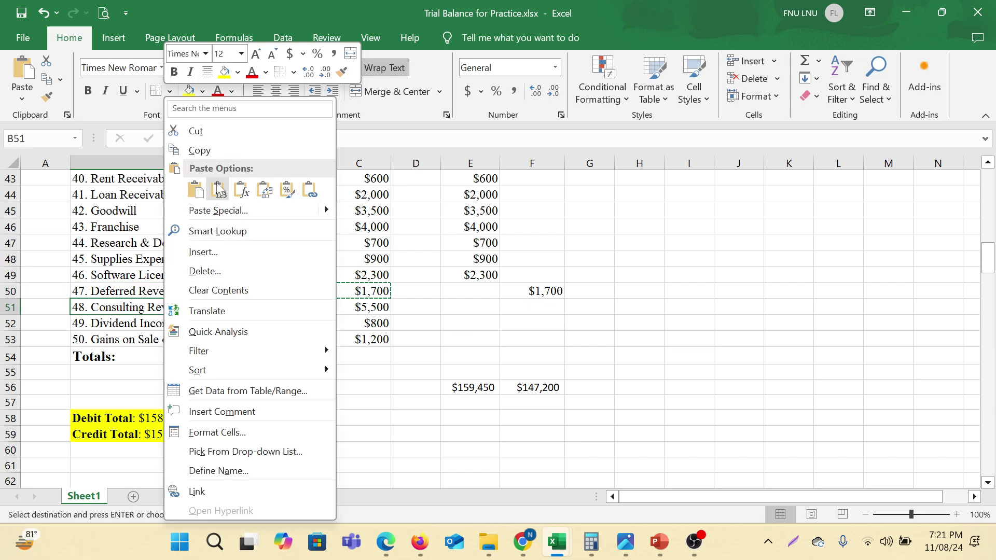
{"action": "left_click", "coordinate": [219, 150]}
{"action": "left_click", "coordinate": [520, 311]}
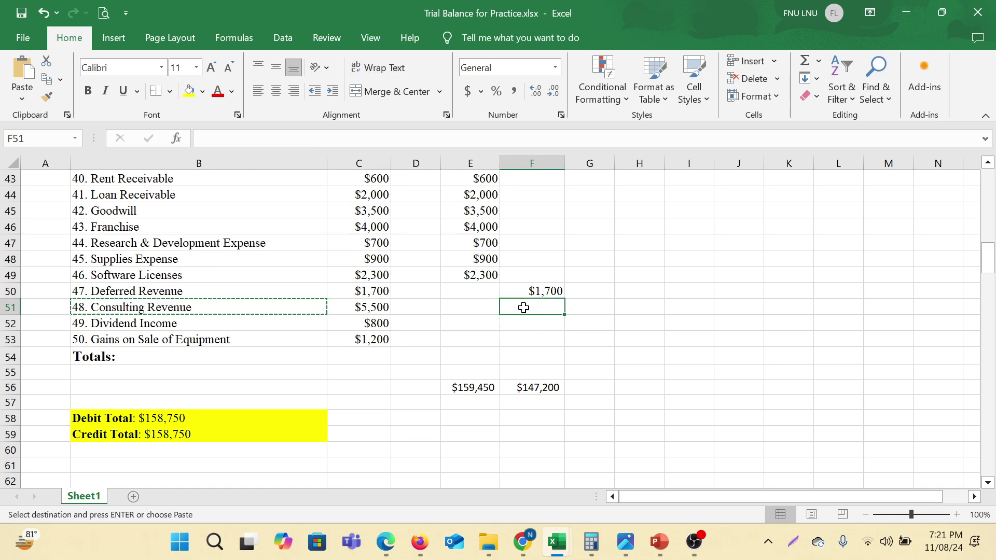
{"action": "right_click", "coordinate": [521, 309]}
{"action": "left_click", "coordinate": [541, 231]}
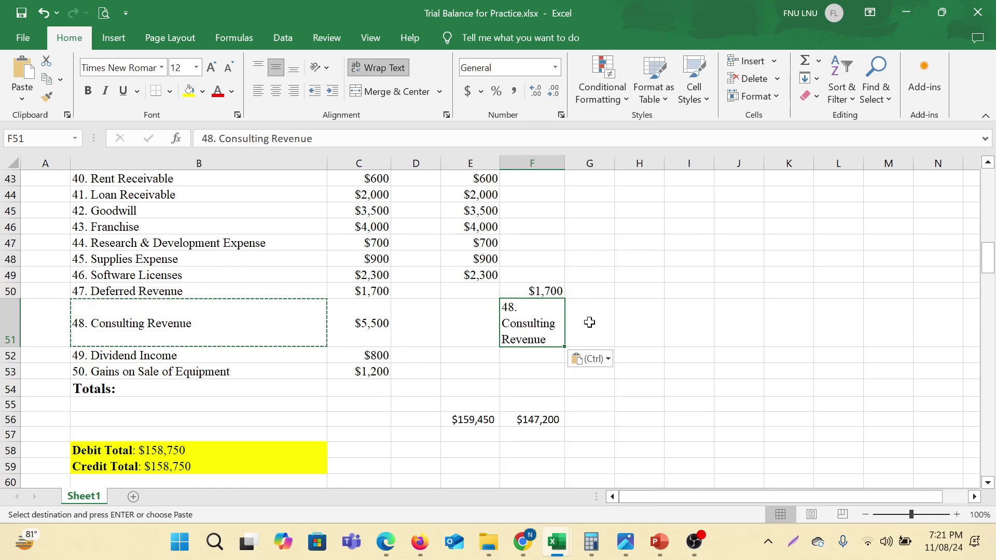
{"action": "key", "text": "ctrl+z"}
Copy the Consulting Revenue amount from C51 into the credit column at F51.
{"action": "left_click", "coordinate": [376, 309]}
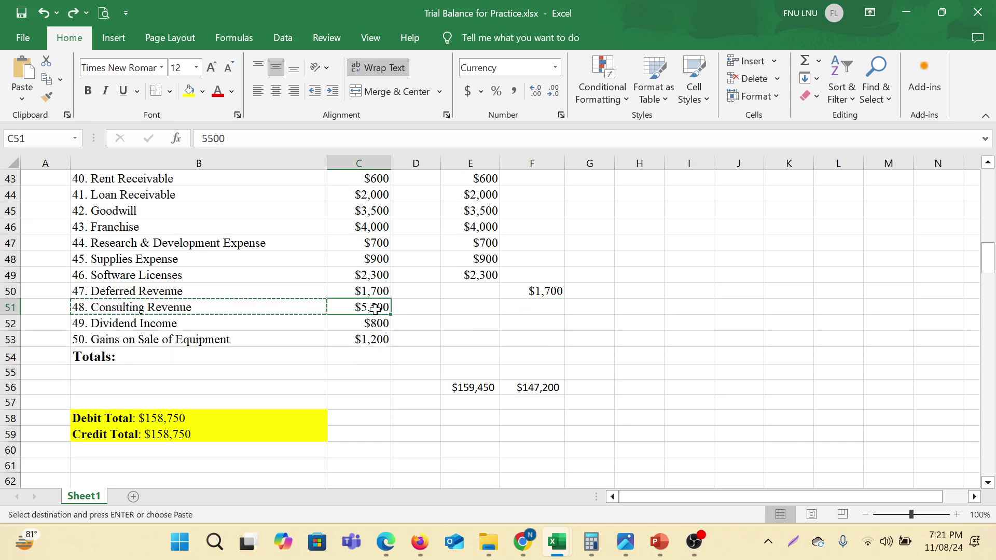
{"action": "right_click", "coordinate": [376, 308]}
{"action": "left_click", "coordinate": [402, 167]}
{"action": "left_click", "coordinate": [550, 310]}
{"action": "right_click", "coordinate": [537, 309]}
{"action": "left_click", "coordinate": [551, 190]}
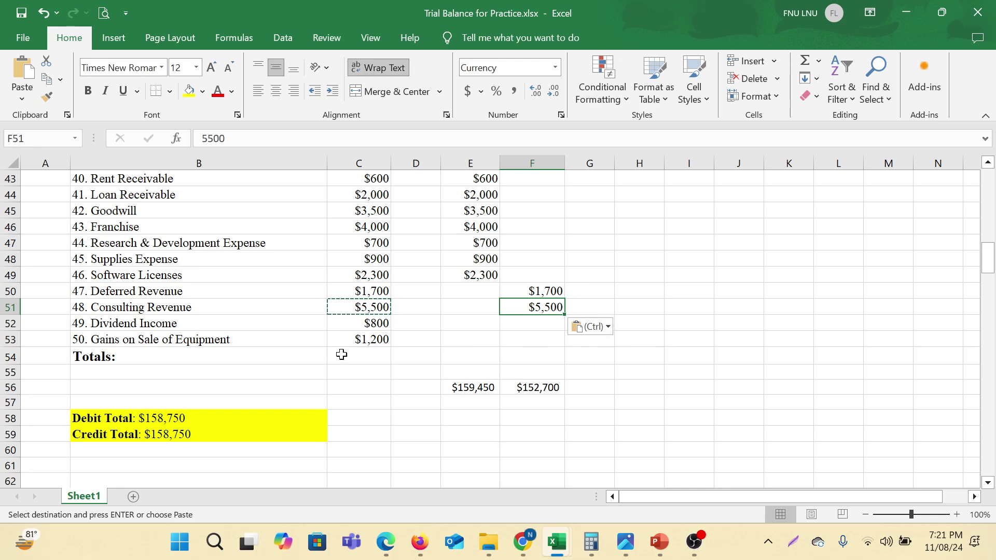
Copy the Dividend Income amount from C52 into the credit column at F52.
{"action": "left_click", "coordinate": [367, 325]}
{"action": "right_click", "coordinate": [367, 325]}
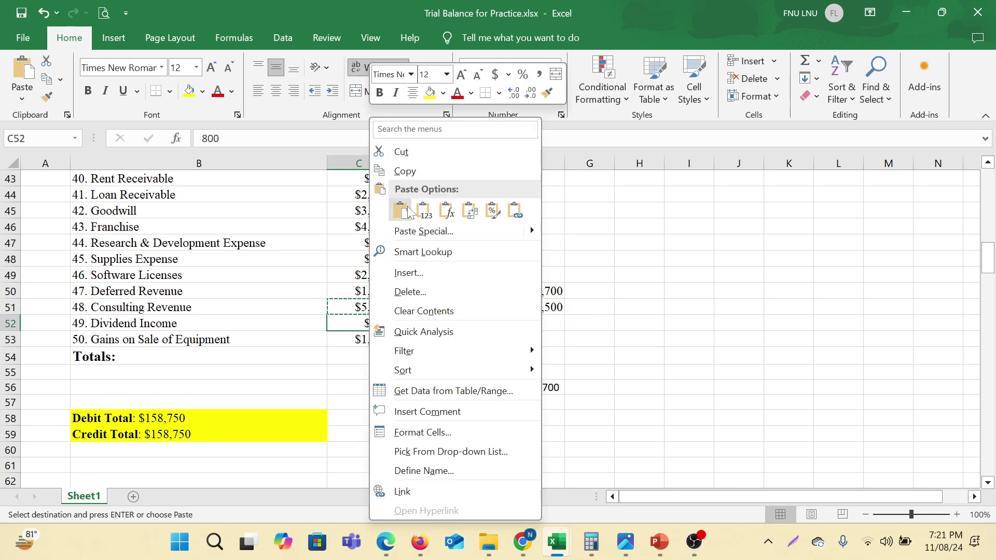
{"action": "left_click", "coordinate": [403, 169]}
{"action": "left_click", "coordinate": [554, 324]}
{"action": "right_click", "coordinate": [552, 324]}
{"action": "left_click", "coordinate": [578, 202]}
Copy the Gains on Sale of Equipment amount from C53 into the credit column at F53.
{"action": "left_click", "coordinate": [375, 340]}
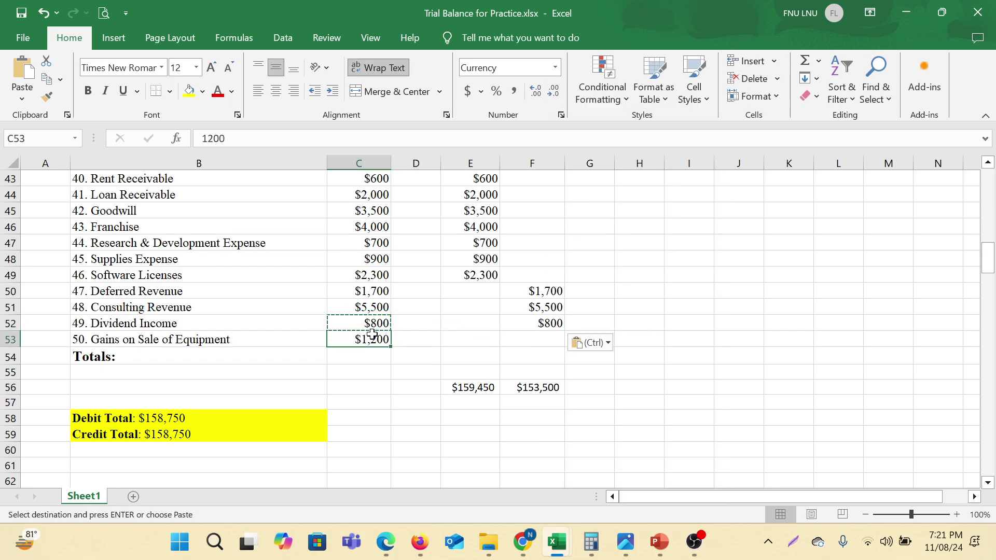
{"action": "right_click", "coordinate": [373, 340]}
{"action": "left_click", "coordinate": [418, 173]}
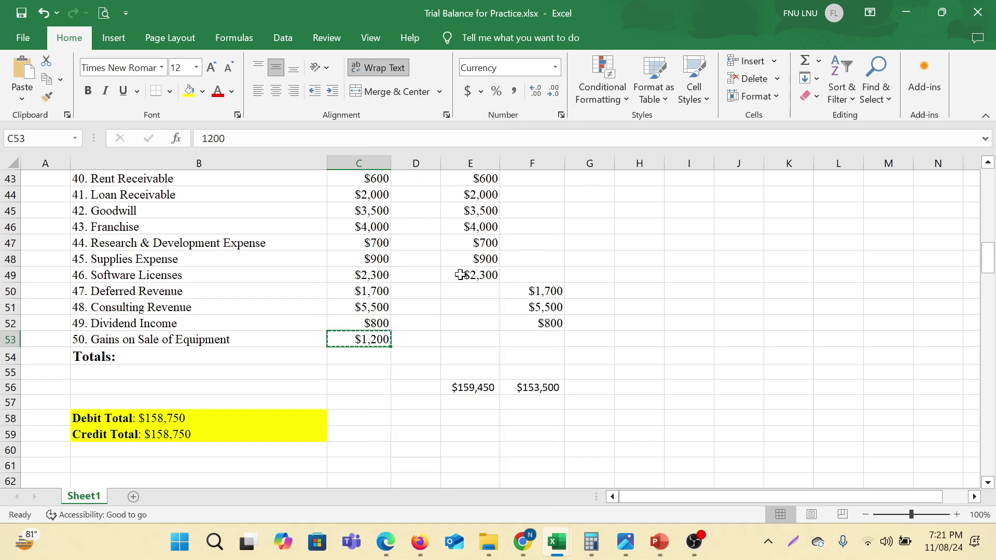
{"action": "right_click", "coordinate": [534, 340]}
{"action": "left_click", "coordinate": [565, 213]}
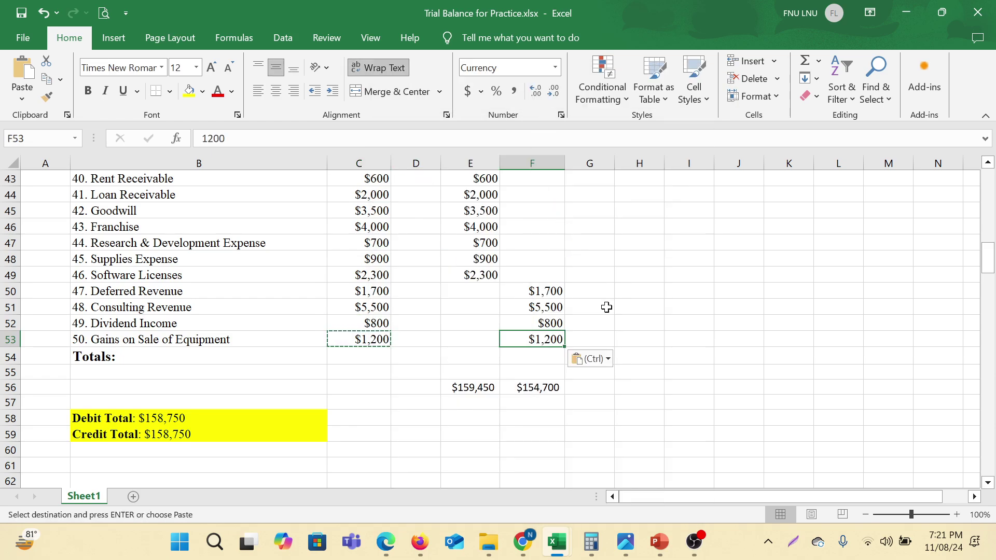
Review the last transferred accounts and compare the row 56 column totals with the highlighted debit and credit totals.
{"action": "left_click", "coordinate": [734, 320]}
{"action": "left_click", "coordinate": [465, 387]}
{"action": "left_click", "coordinate": [706, 313]}
{"action": "scroll", "coordinate": [618, 398], "scroll_direction": "up", "scroll_amount": 3}
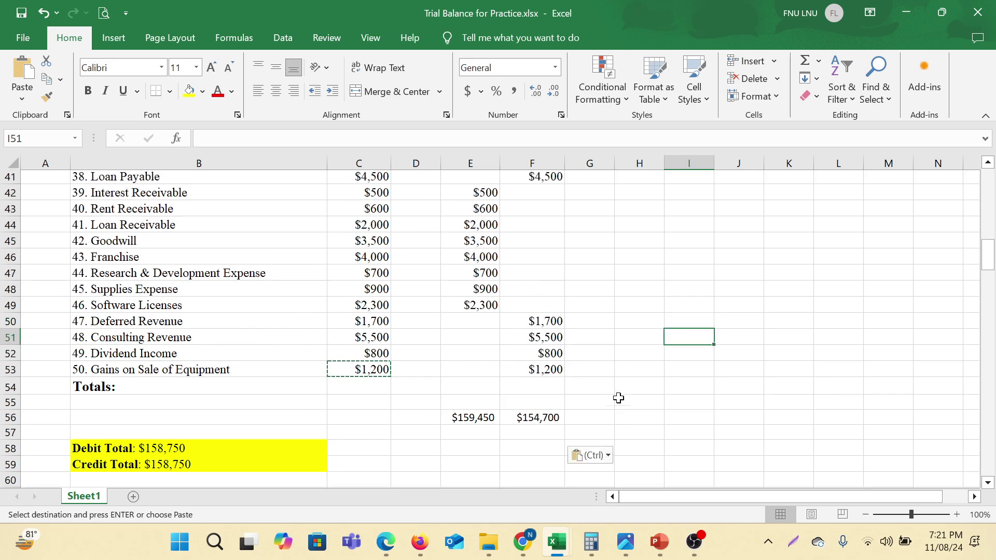
{"action": "scroll", "coordinate": [618, 398], "scroll_direction": "down", "scroll_amount": 6}
{"action": "scroll", "coordinate": [619, 398], "scroll_direction": "up", "scroll_amount": 2}
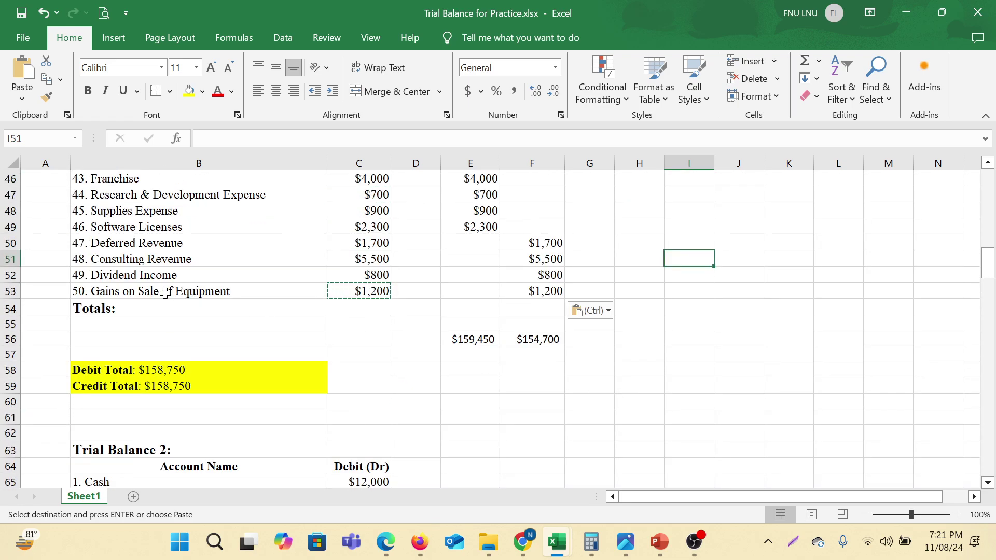
{"action": "left_click", "coordinate": [147, 280]}
{"action": "left_click", "coordinate": [370, 273]}
{"action": "left_click", "coordinate": [740, 263]}
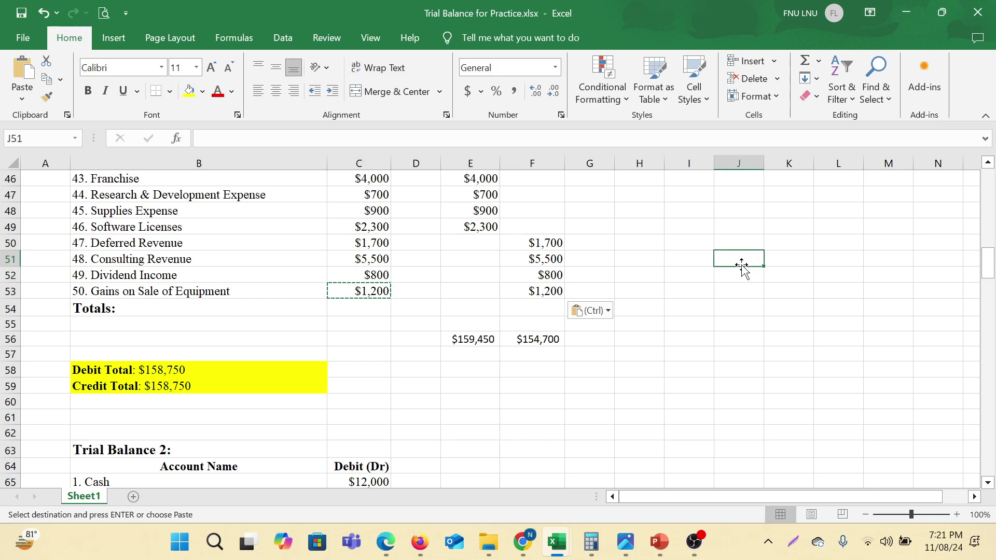
{"action": "left_click", "coordinate": [477, 385]}
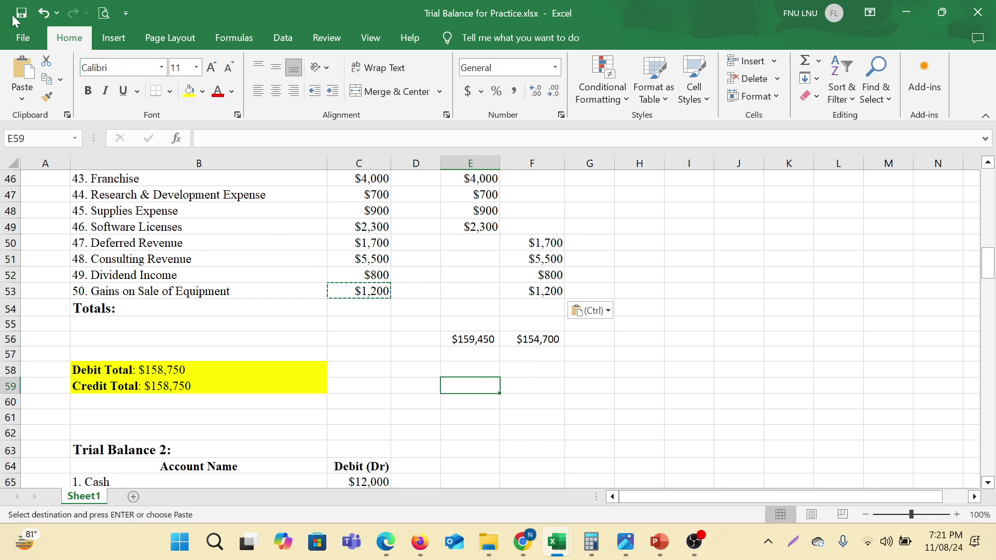
{"action": "key", "text": "Escape"}
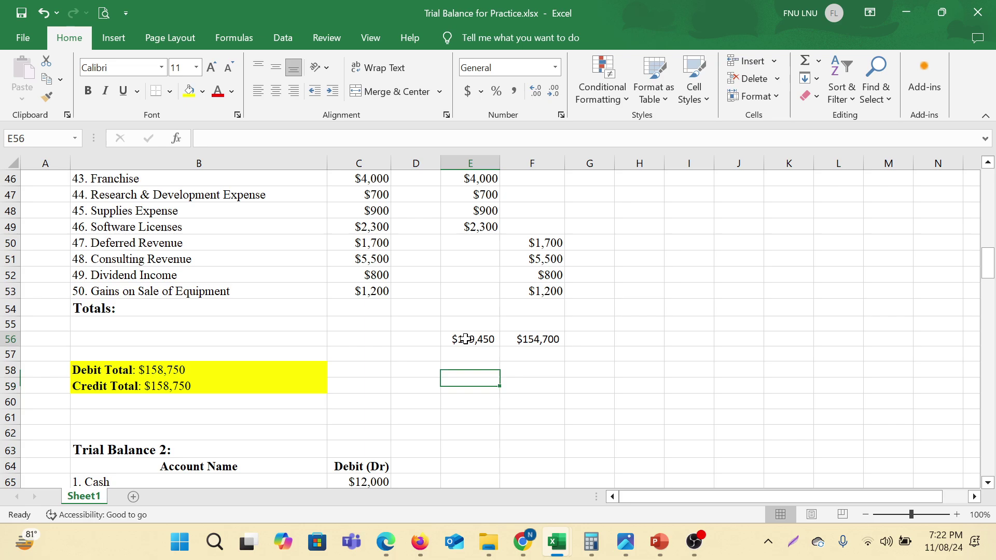
Check the cell ranges summed by the debit and credit total formulas in E56 and F56.
{"action": "left_click", "coordinate": [470, 339]}
{"action": "left_click", "coordinate": [270, 138]}
{"action": "scroll", "coordinate": [682, 291], "scroll_direction": "up", "scroll_amount": 15}
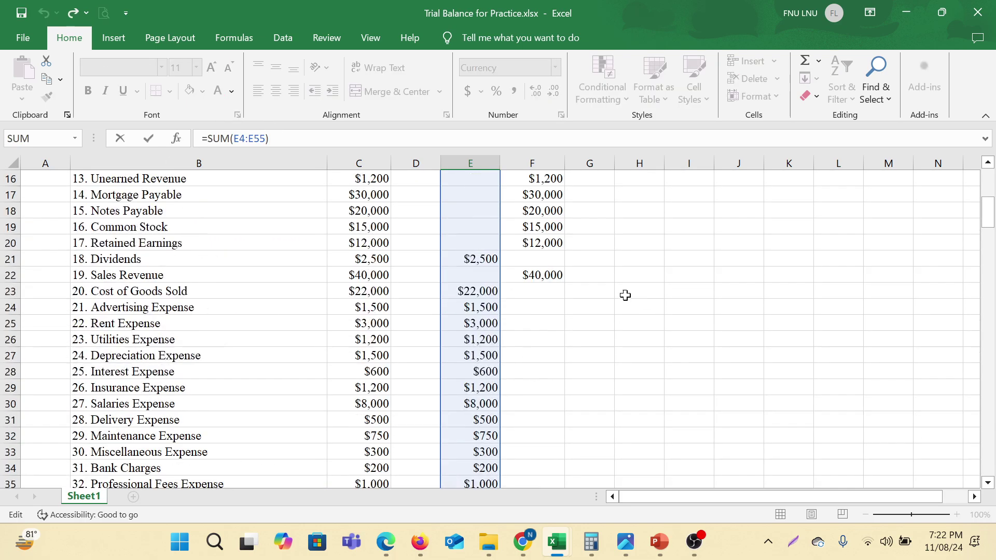
{"action": "scroll", "coordinate": [627, 294], "scroll_direction": "down", "scroll_amount": 12}
{"action": "scroll", "coordinate": [619, 309], "scroll_direction": "down", "scroll_amount": 4}
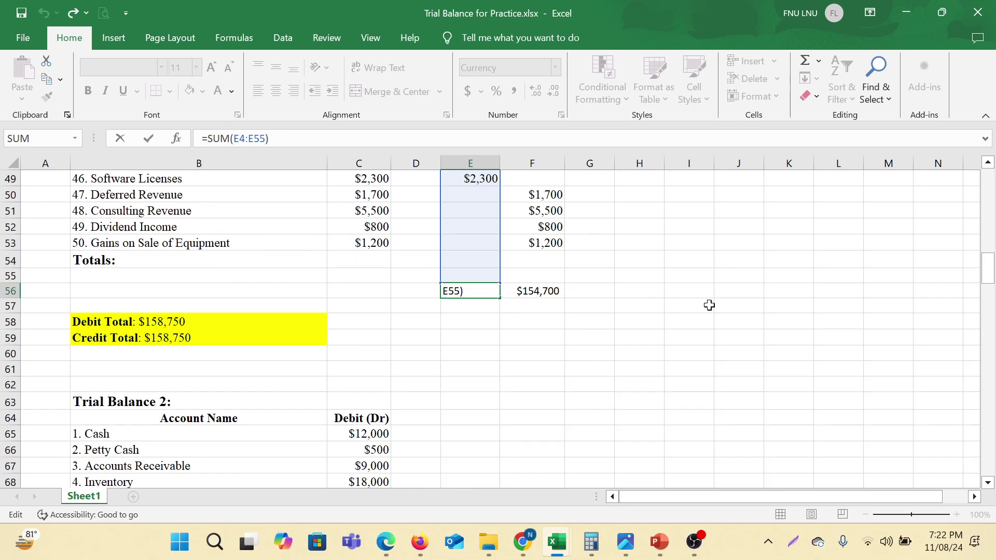
{"action": "left_click", "coordinate": [706, 305]}
{"action": "left_click", "coordinate": [490, 291]}
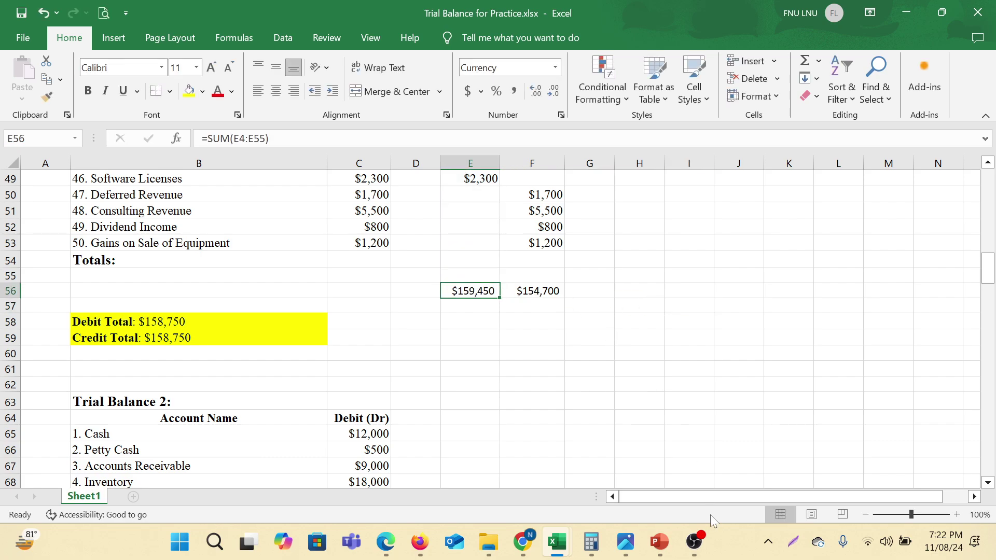
{"action": "left_click", "coordinate": [518, 293]}
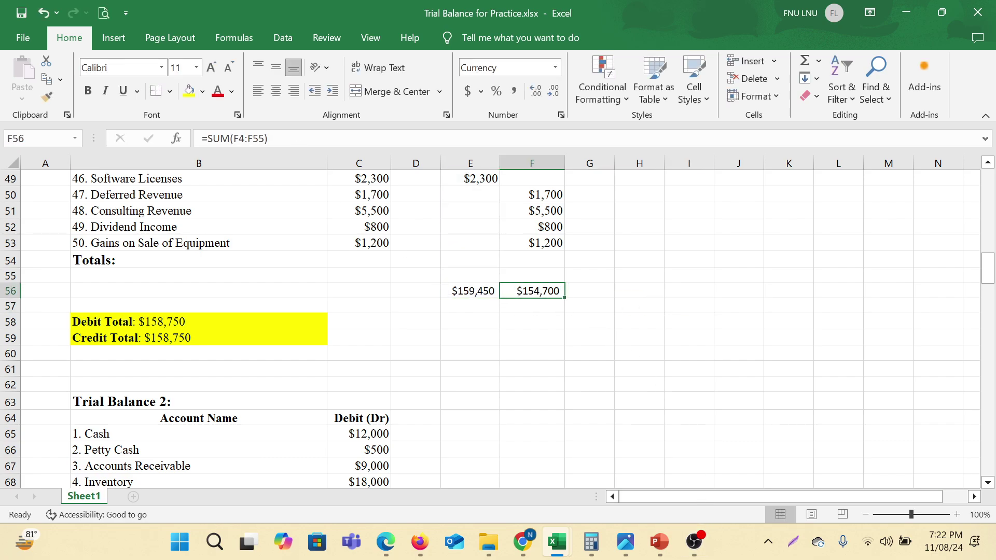
Check the credit total formula in F56 and the Gains on Sale of Equipment entry in row 53.
{"action": "key", "text": "F2"}
{"action": "key", "text": "Return"}
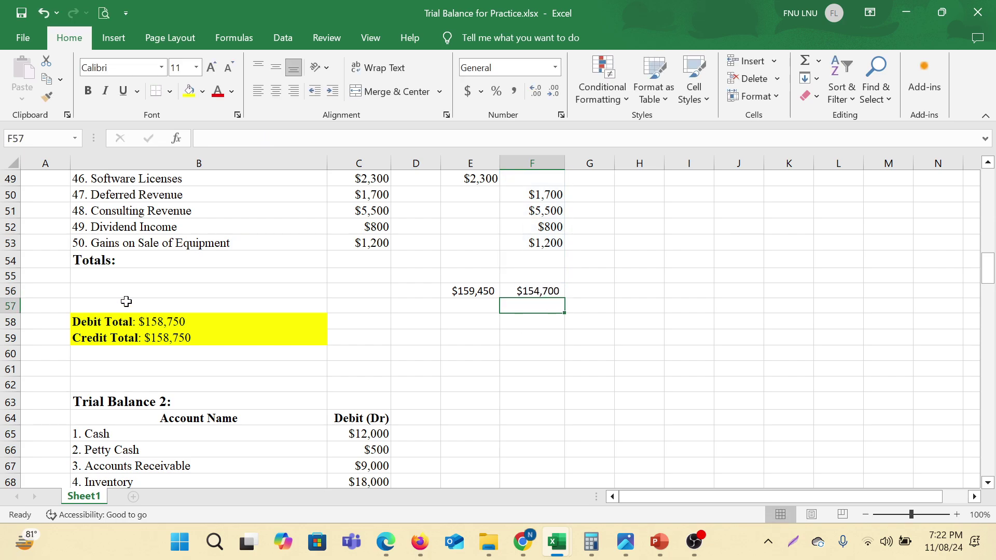
{"action": "left_click", "coordinate": [165, 243]}
{"action": "left_click", "coordinate": [540, 247]}
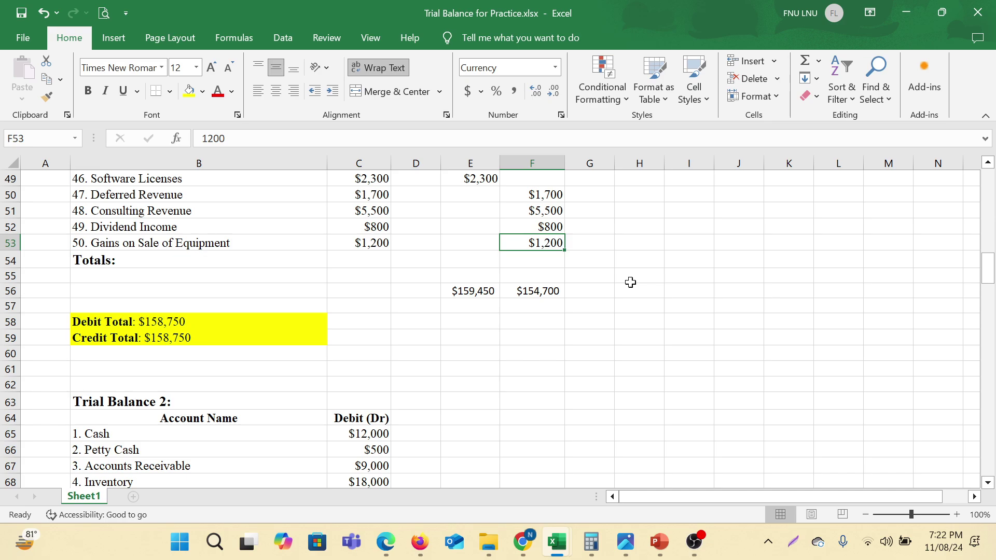
Calculate the difference between the debit and credit totals in F58 with the formula =E56-F56.
{"action": "left_click", "coordinate": [556, 324]}
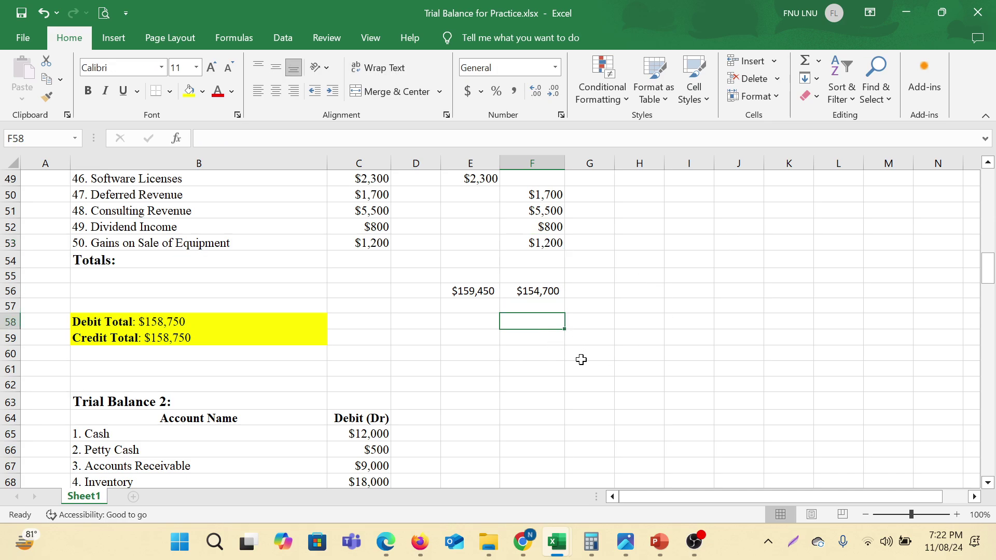
{"action": "type", "text": "="}
{"action": "left_click", "coordinate": [466, 291]}
{"action": "type", "text": "-"}
{"action": "left_click", "coordinate": [532, 291]}
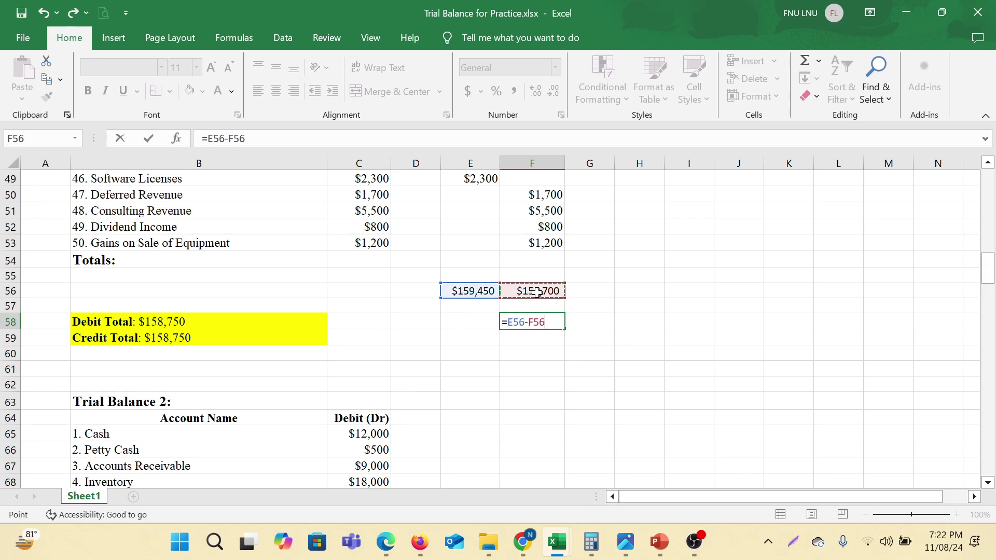
{"action": "key", "text": "Return"}
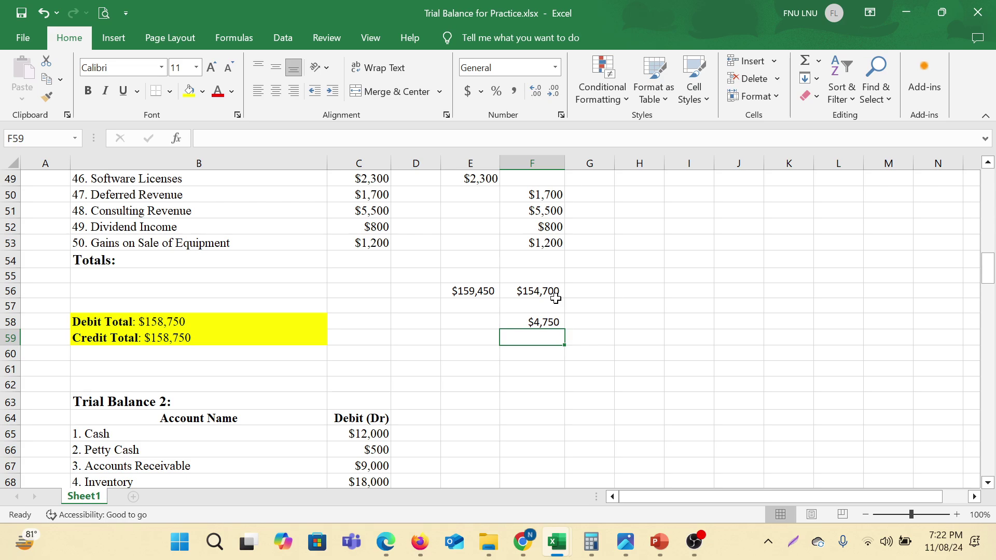
Enter the label Equipment in H59 and its example amount 5000 in J59.
{"action": "left_click", "coordinate": [636, 337]}
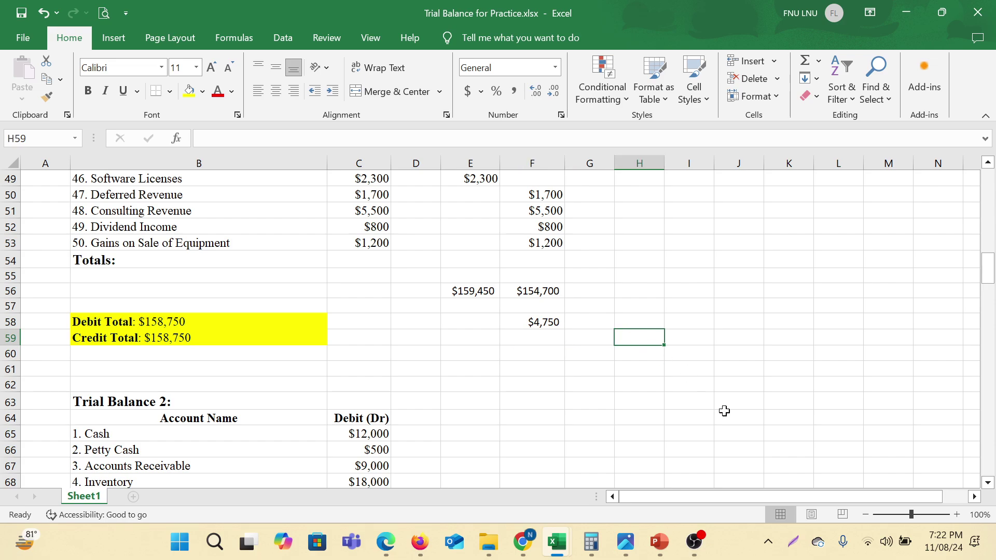
{"action": "type", "text": "Eq"}
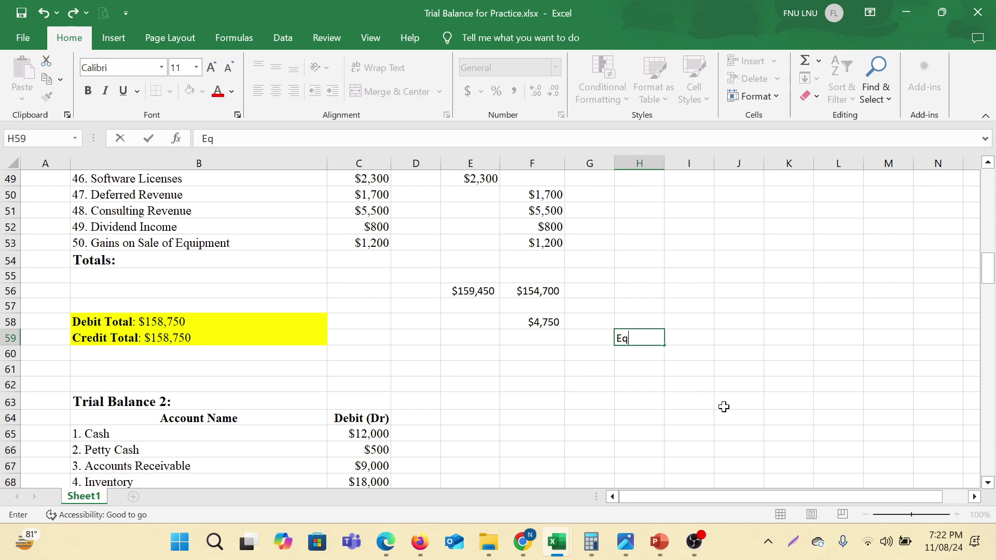
{"action": "type", "text": "uipem"}
{"action": "key", "text": "BackSpace"}
{"action": "key", "text": "BackSpace"}
{"action": "key", "text": "BackSpace"}
{"action": "type", "text": "pemtn"}
{"action": "key", "text": "BackSpace"}
{"action": "key", "text": "BackSpace"}
{"action": "key", "text": "BackSpace"}
{"action": "type", "text": "ment"}
{"action": "key", "text": "Tab"}
{"action": "key", "text": "Tab"}
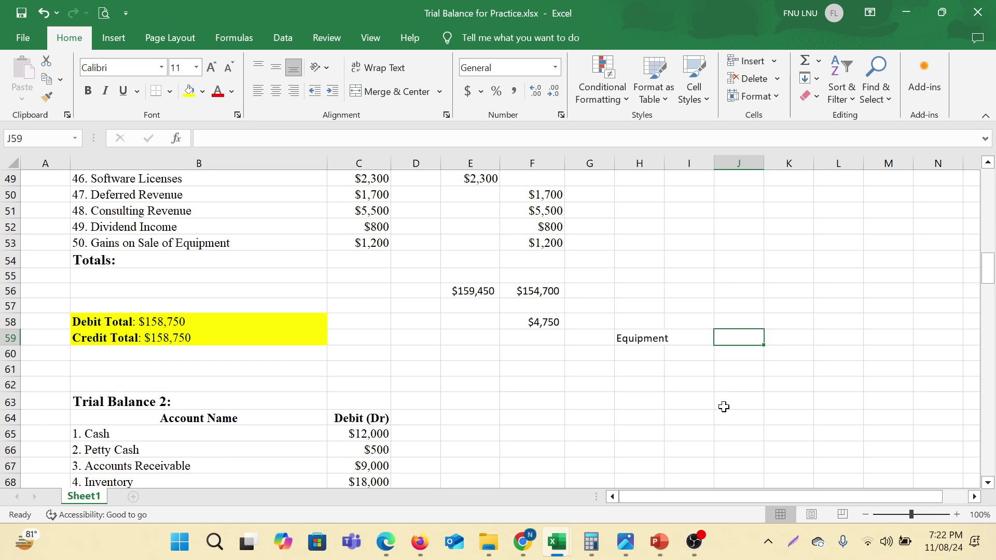
{"action": "type", "text": "5000"}
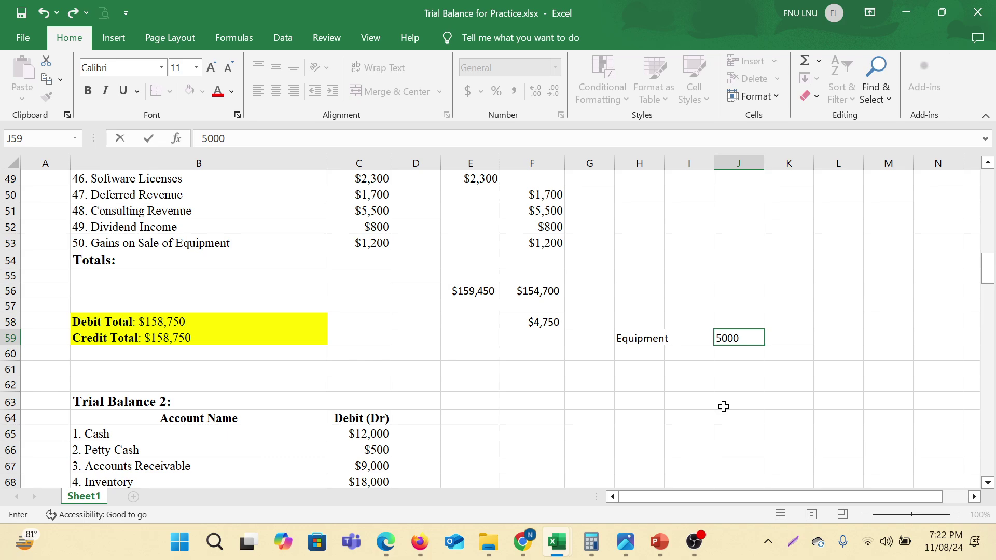
{"action": "key", "text": "Return"}
Add a Sales label in G60 with the example amount 6200 in J60.
{"action": "key", "text": "Left"}
{"action": "key", "text": "Left"}
{"action": "key", "text": "Left"}
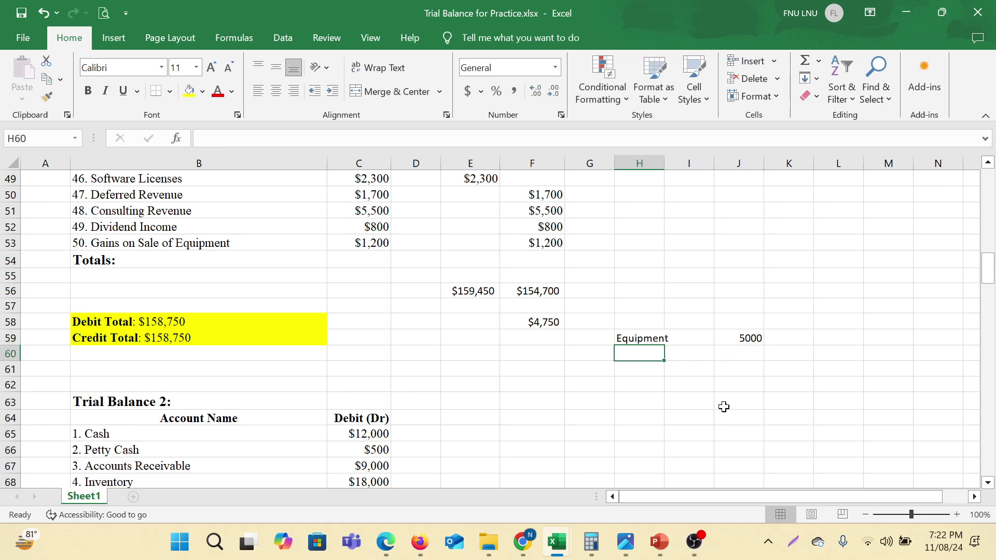
{"action": "type", "text": "Sales"}
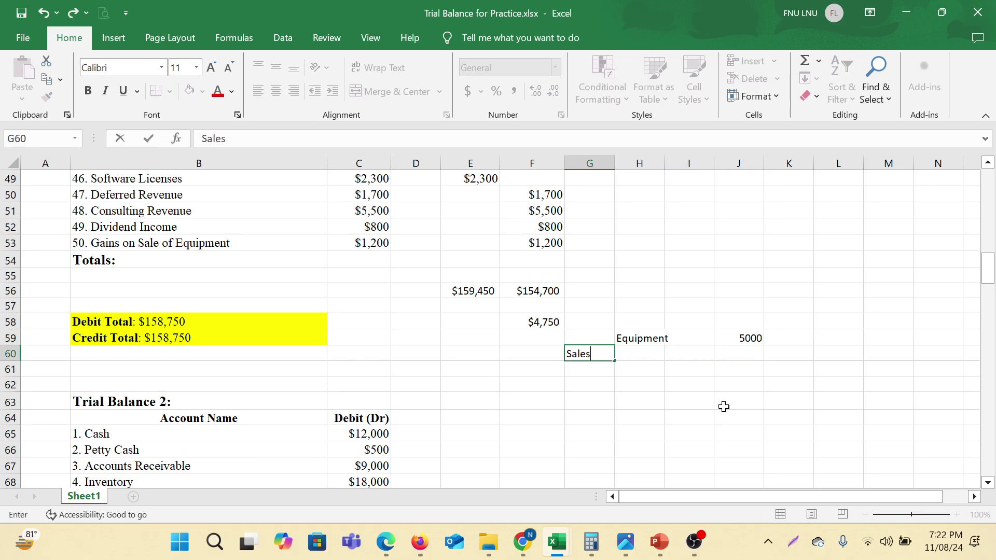
{"action": "key", "text": "Right"}
{"action": "key", "text": "Right"}
{"action": "key", "text": "Right"}
{"action": "type", "text": "6200"}
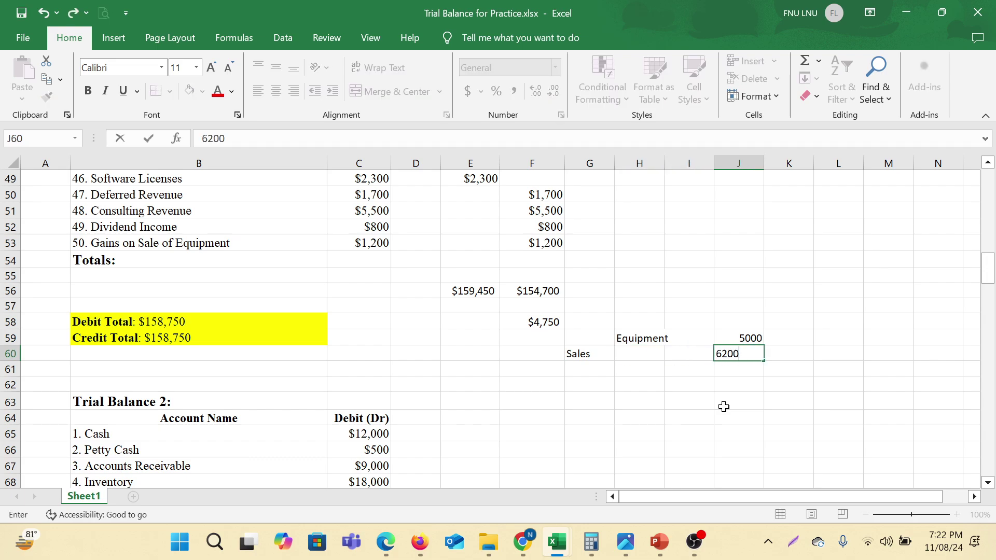
{"action": "key", "text": "Return"}
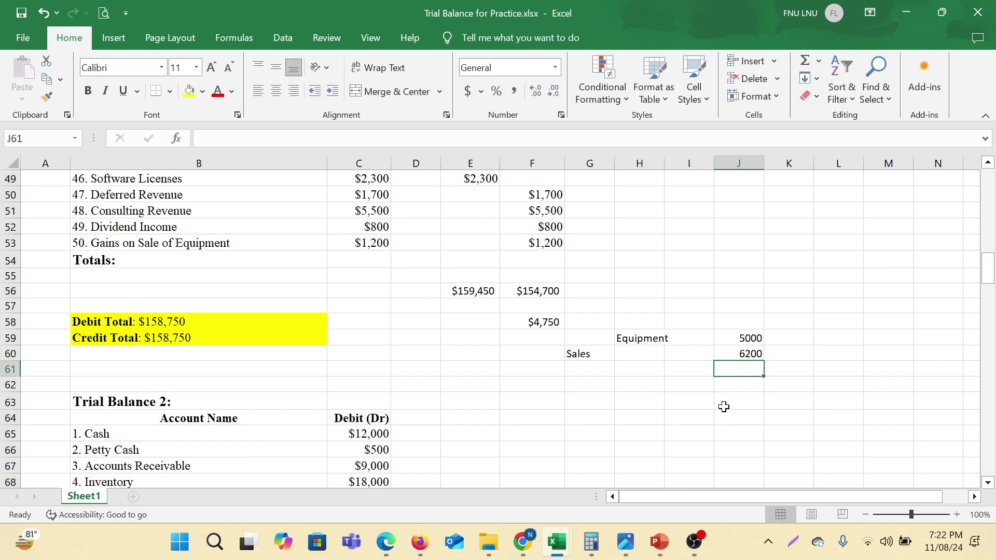
Subtract the example Sales amount from the Equipment amount with a formula in J61.
{"action": "type", "text": "="}
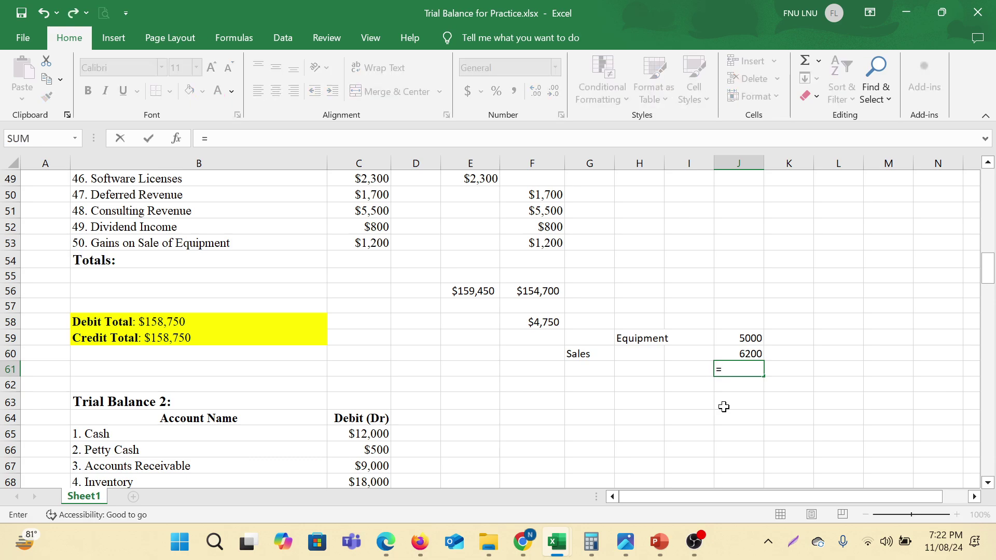
{"action": "left_click", "coordinate": [739, 335]}
{"action": "type", "text": "-"}
{"action": "left_click", "coordinate": [725, 356]}
{"action": "key", "text": "Return"}
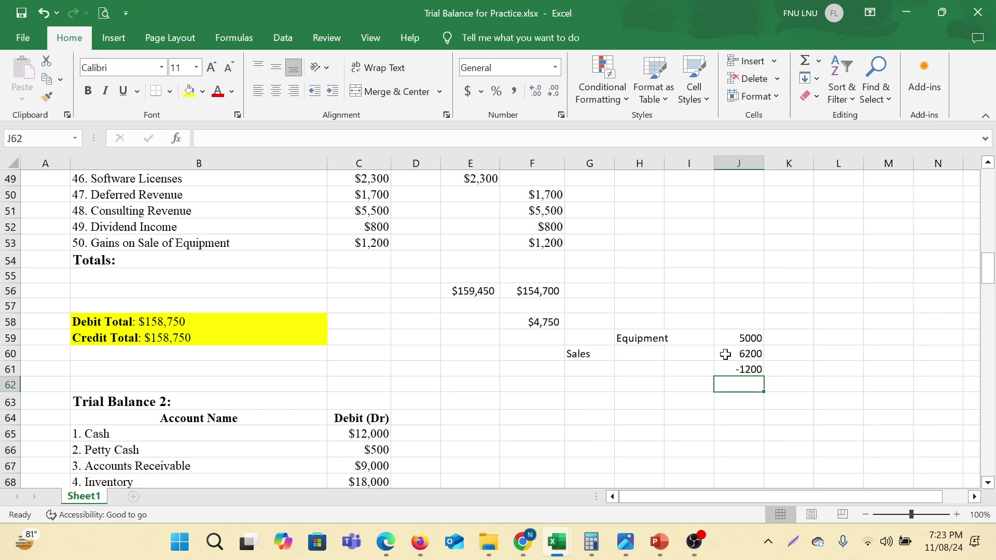
Delete the Equipment and Sales example calculation from rows 59 to 61.
{"action": "mouse_move", "coordinate": [594, 333]}
{"action": "left_mouse_down"}
{"action": "mouse_move", "coordinate": [782, 371]}
{"action": "mouse_move", "coordinate": [763, 380]}
{"action": "left_mouse_up"}
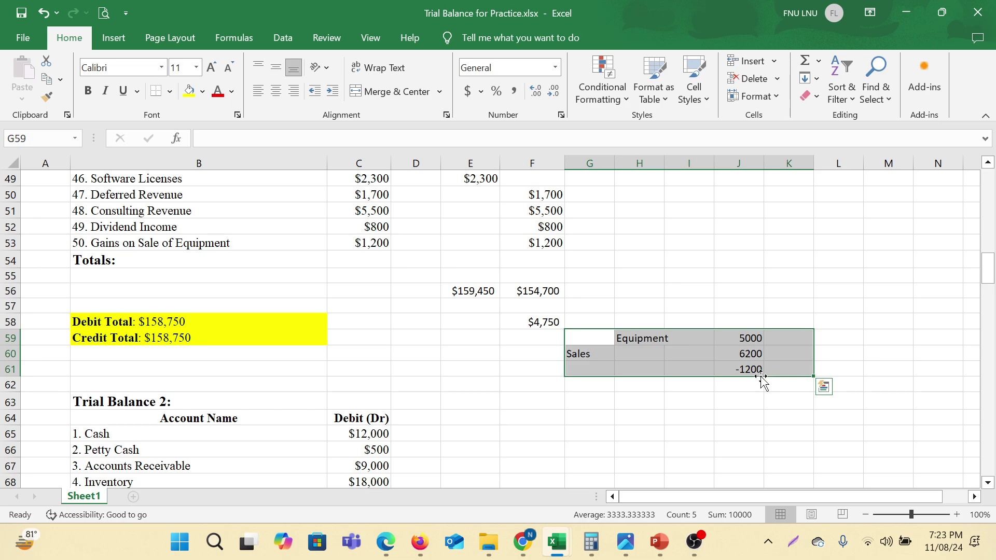
{"action": "key", "text": "Delete"}
{"action": "left_click", "coordinate": [501, 339]}
Recheck the Deferred Revenue credit entry and the cell ranges summed by the total formulas in E56 and F56.
{"action": "scroll", "coordinate": [608, 366], "scroll_direction": "up", "scroll_amount": 3}
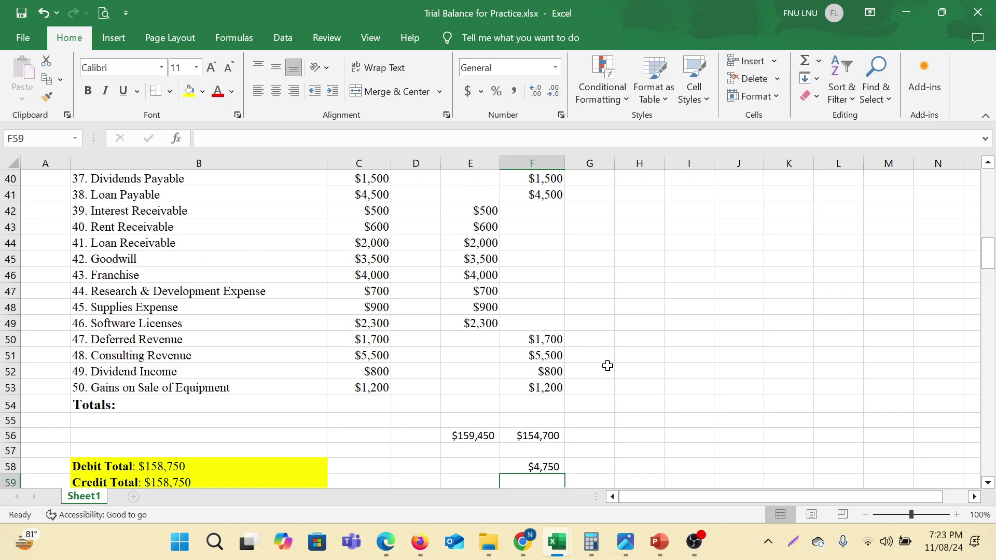
{"action": "left_click", "coordinate": [555, 343]}
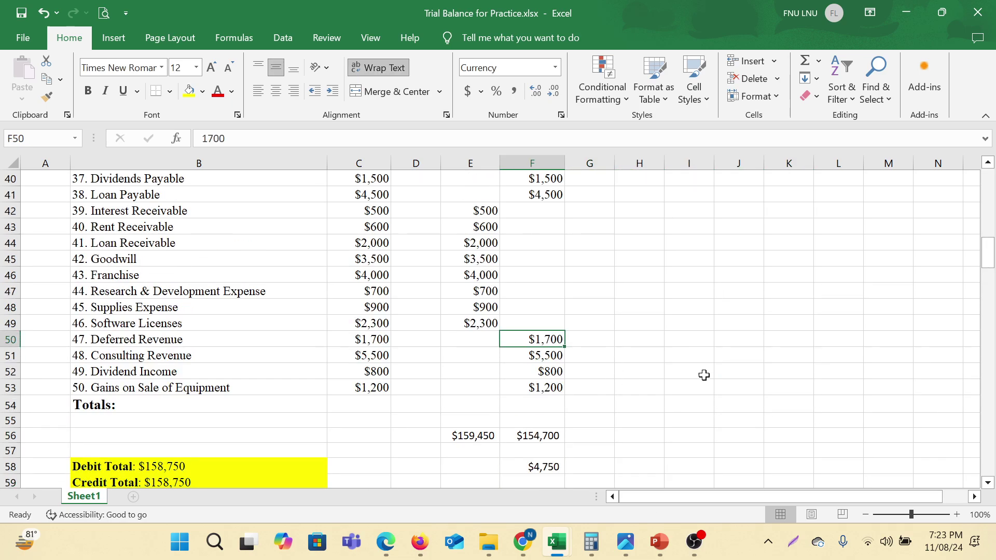
{"action": "left_click", "coordinate": [672, 384]}
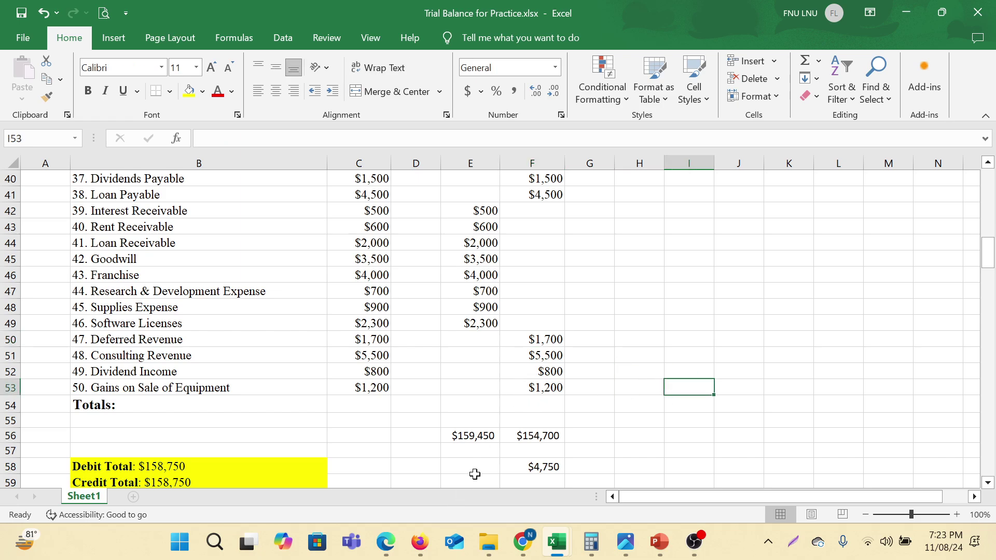
{"action": "left_click", "coordinate": [481, 436]}
{"action": "scroll", "coordinate": [525, 427], "scroll_direction": "down", "scroll_amount": 1}
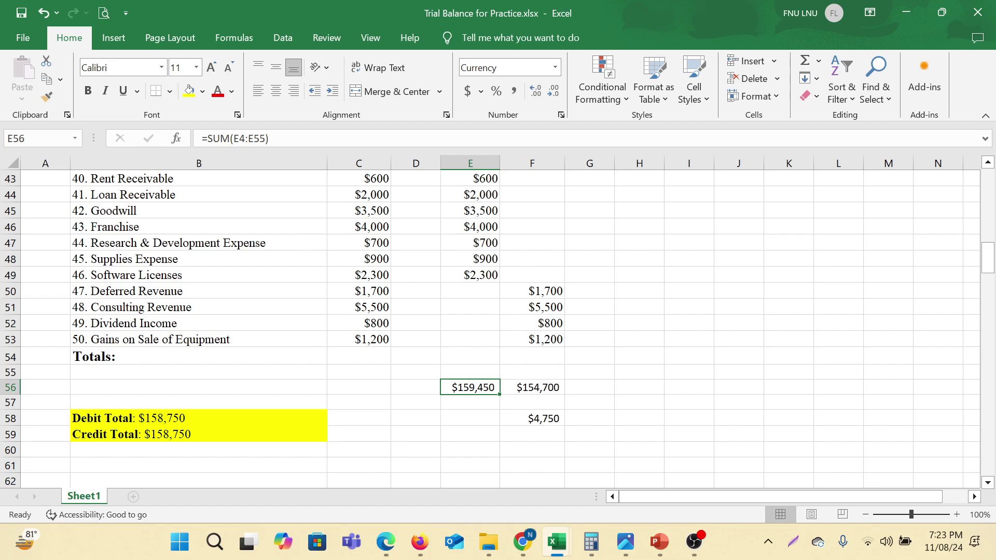
{"action": "key", "text": "F2"}
{"action": "scroll", "coordinate": [647, 349], "scroll_direction": "up", "scroll_amount": 14}
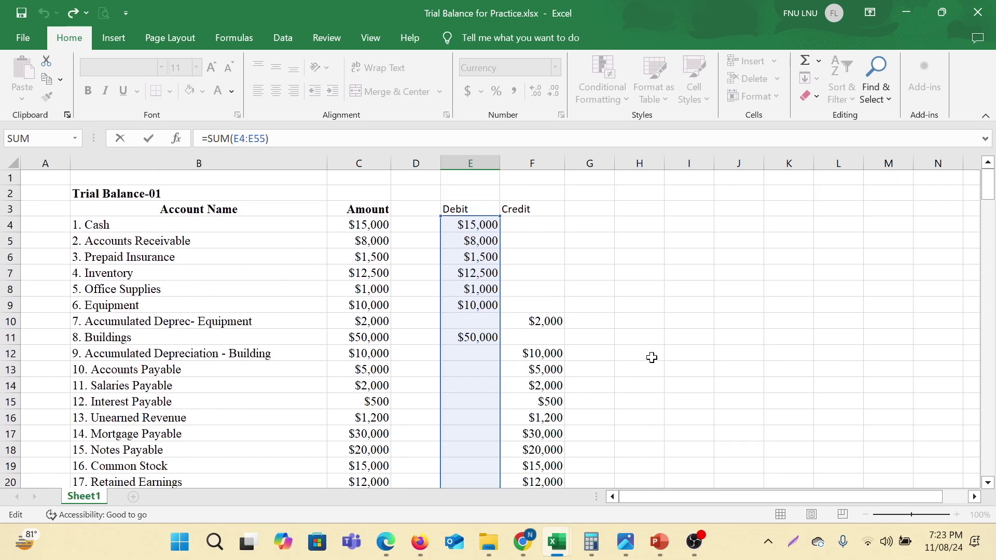
{"action": "key", "text": "Return"}
{"action": "scroll", "coordinate": [652, 356], "scroll_direction": "down", "scroll_amount": 3}
{"action": "left_click", "coordinate": [540, 307]}
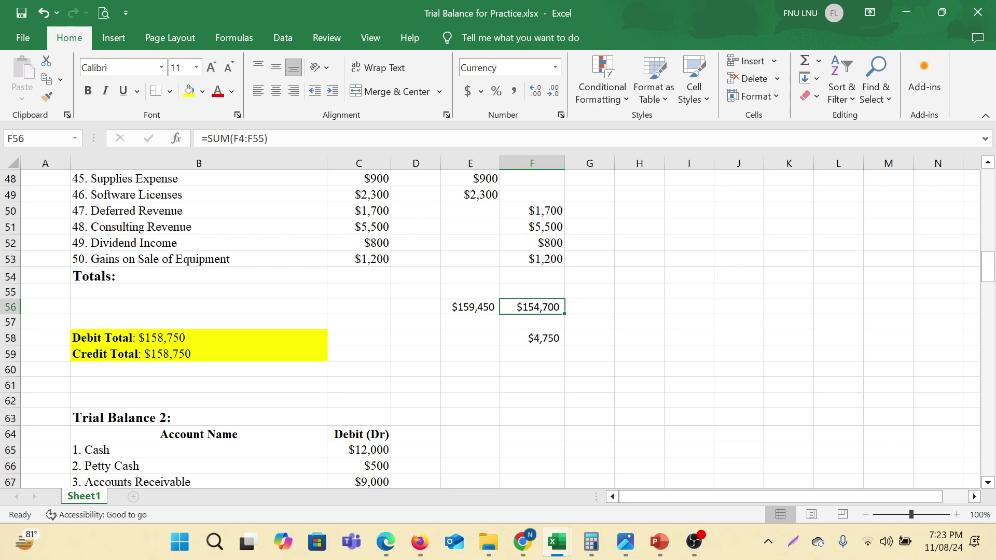
{"action": "key", "text": "F2"}
{"action": "key", "text": "Return"}
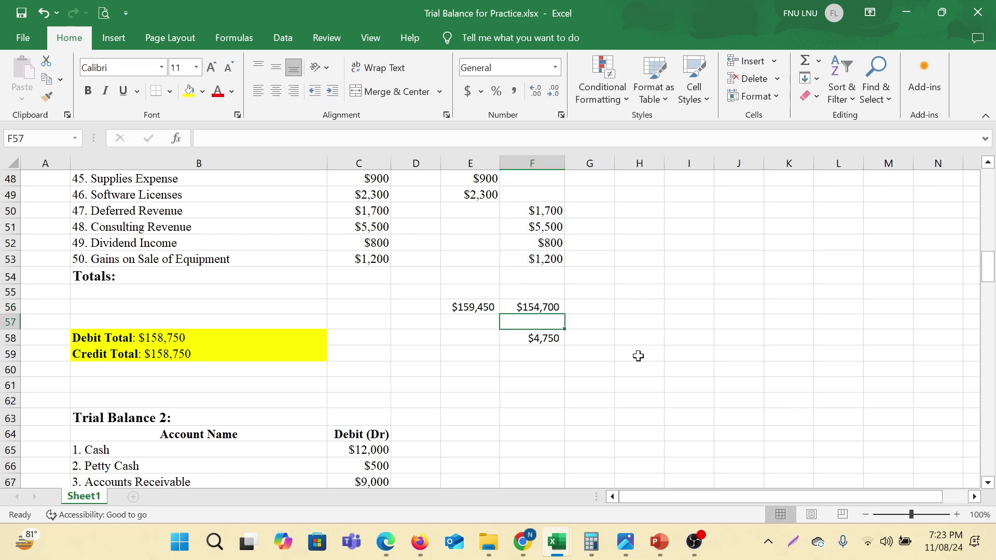
{"action": "left_click", "coordinate": [693, 541]}
{"action": "left_click", "coordinate": [978, 346]}
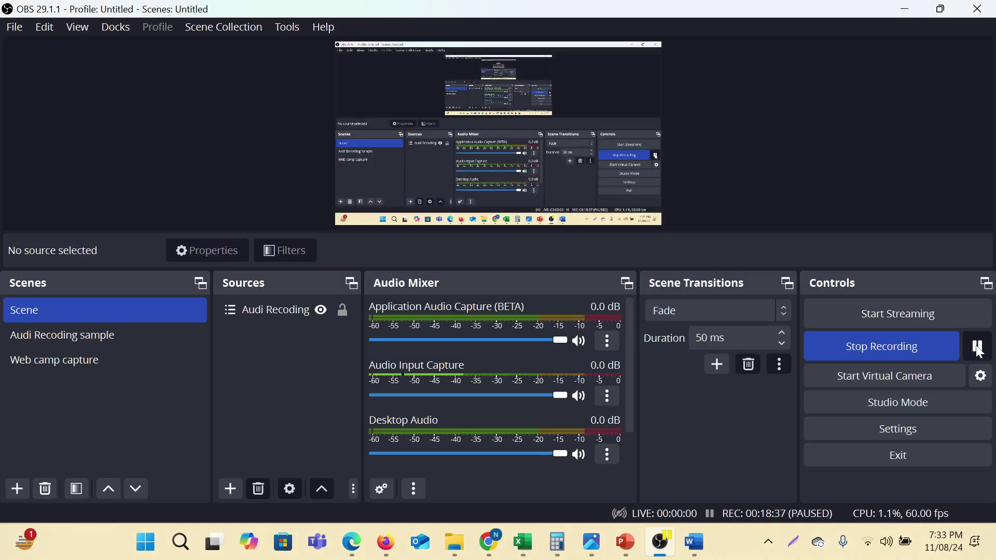
{"action": "left_click", "coordinate": [978, 348]}
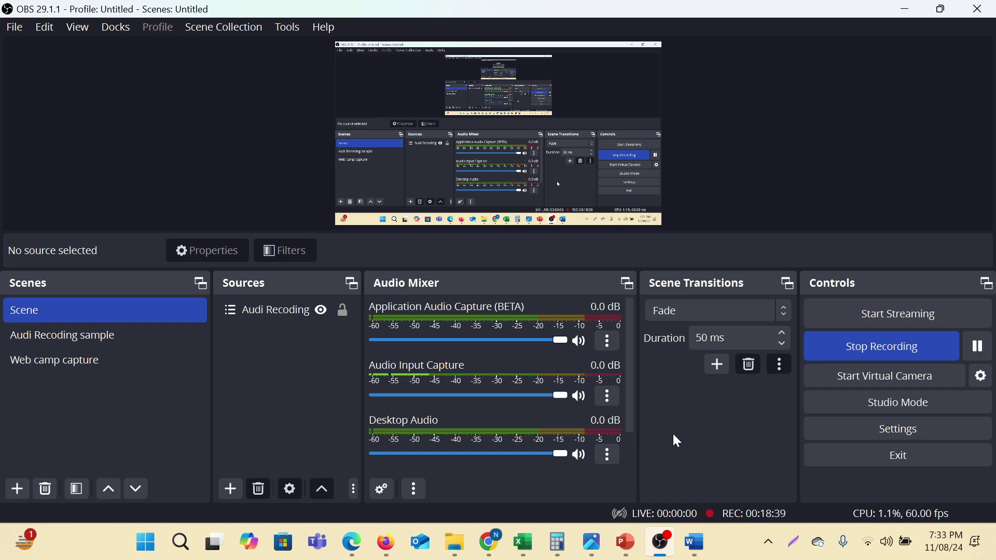
Switch back to the Trial Balance for Practice.xlsx workbook in Excel and leave the open edit of the B50 account label.
{"action": "left_click", "coordinate": [533, 551]}
{"action": "left_click", "coordinate": [873, 471]}
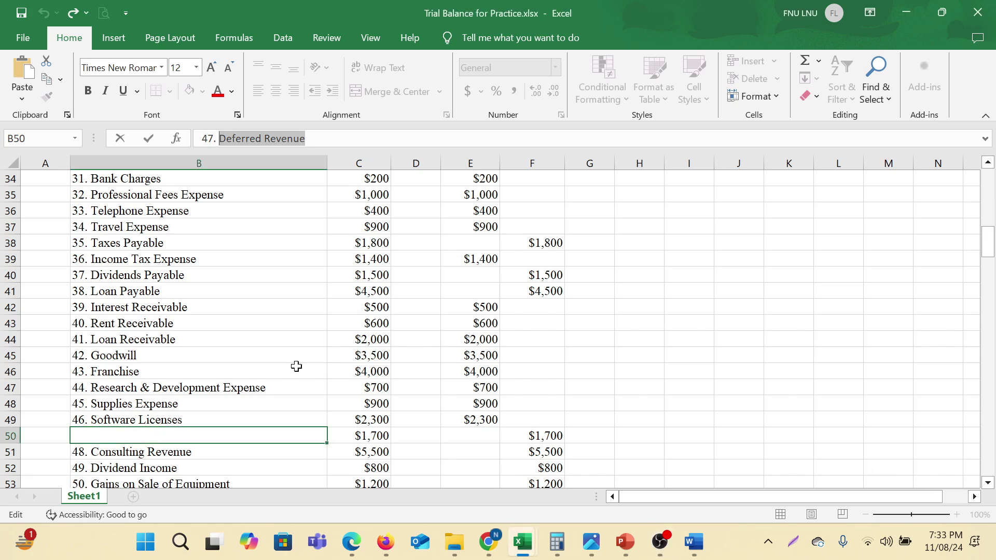
{"action": "left_click", "coordinate": [669, 345]}
{"action": "scroll", "coordinate": [669, 345], "scroll_direction": "down", "scroll_amount": 2}
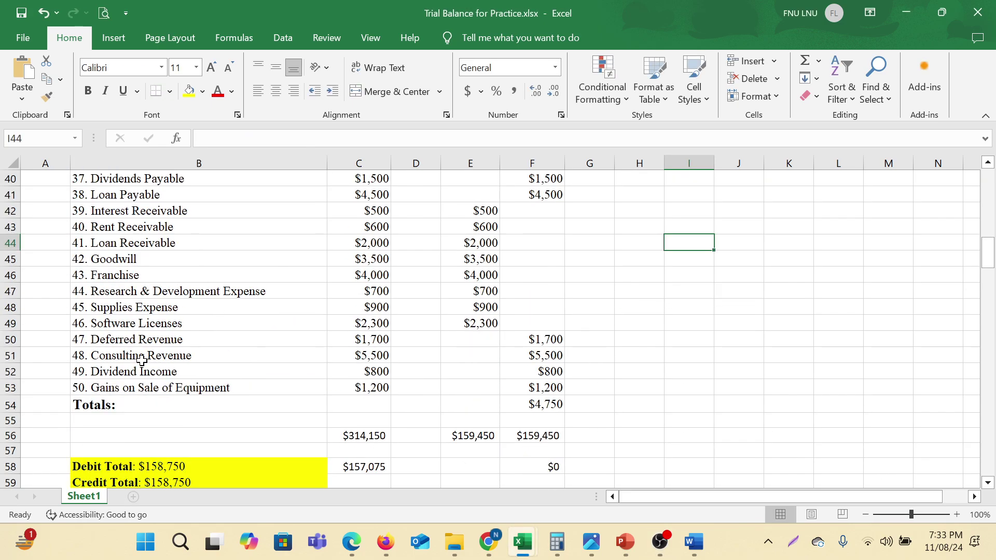
Examine the Deferred Revenue account in row 50, comparing its amount in C50 with its credit entry in F50.
{"action": "left_click", "coordinate": [137, 342]}
{"action": "left_click", "coordinate": [368, 340]}
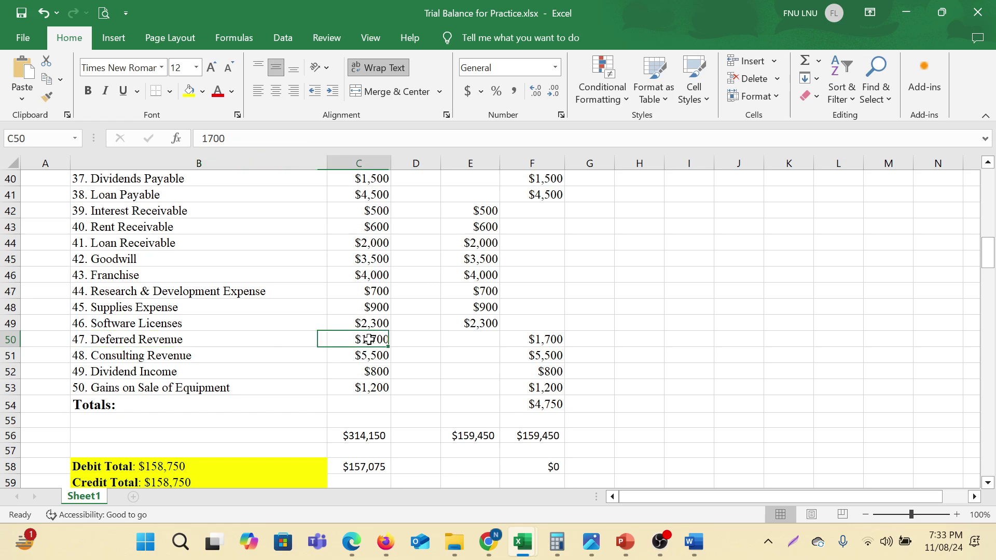
{"action": "left_click", "coordinate": [127, 343]}
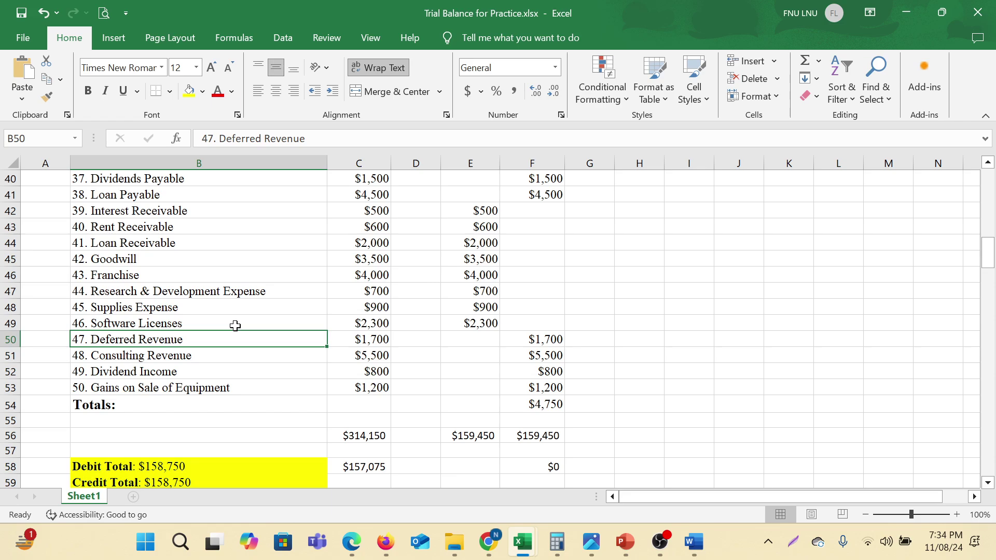
{"action": "left_click", "coordinate": [375, 344]}
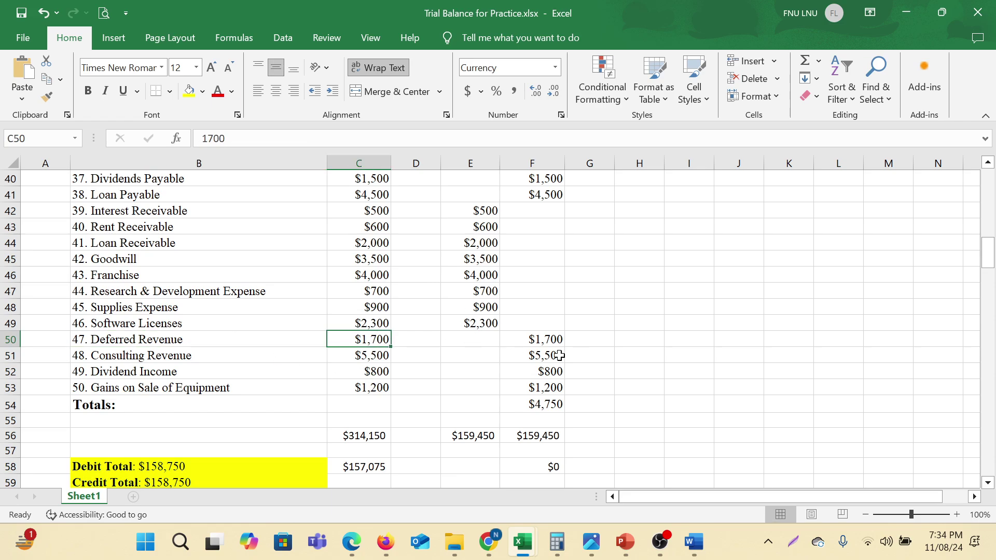
{"action": "left_click", "coordinate": [546, 343]}
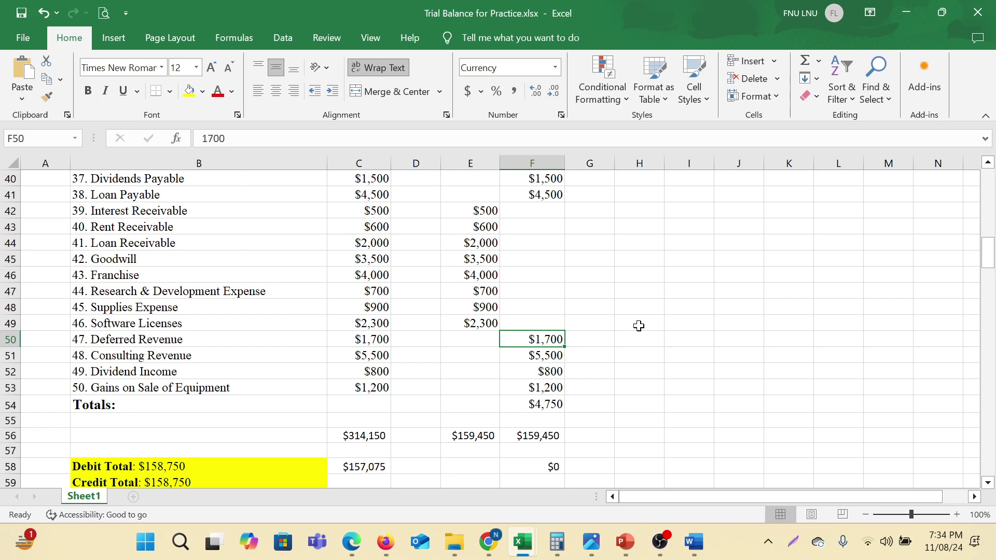
{"action": "left_click", "coordinate": [668, 310]}
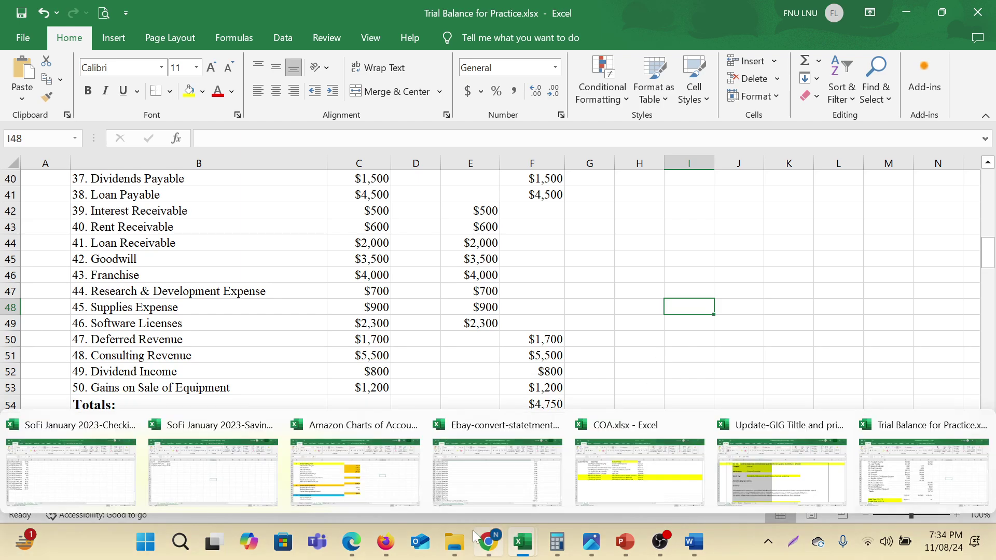
{"action": "left_click", "coordinate": [736, 368]}
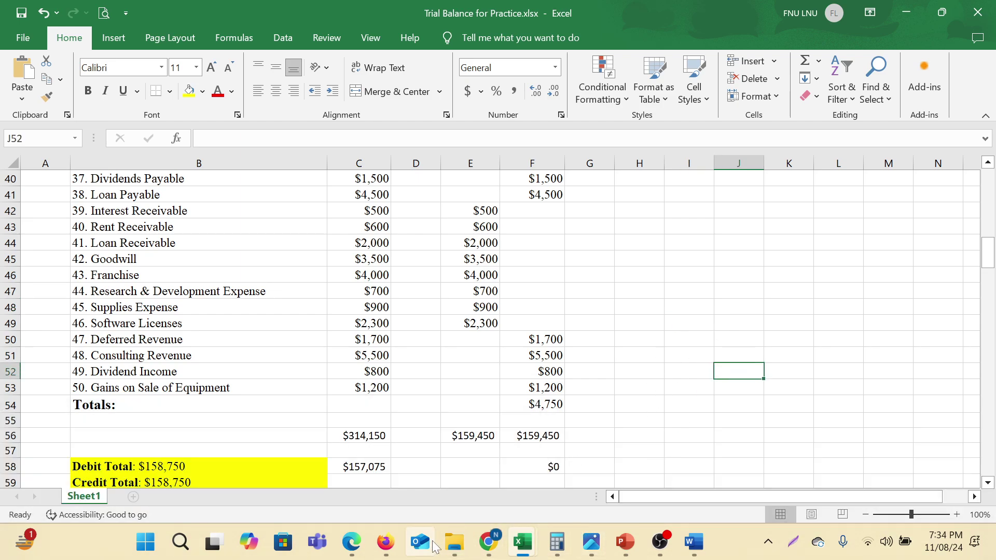
Switch to the Deferred Revenue search results in Chrome and read the definition in the AI Overview.
{"action": "mouse_move", "coordinate": [492, 550]}
{"action": "left_click", "coordinate": [462, 459]}
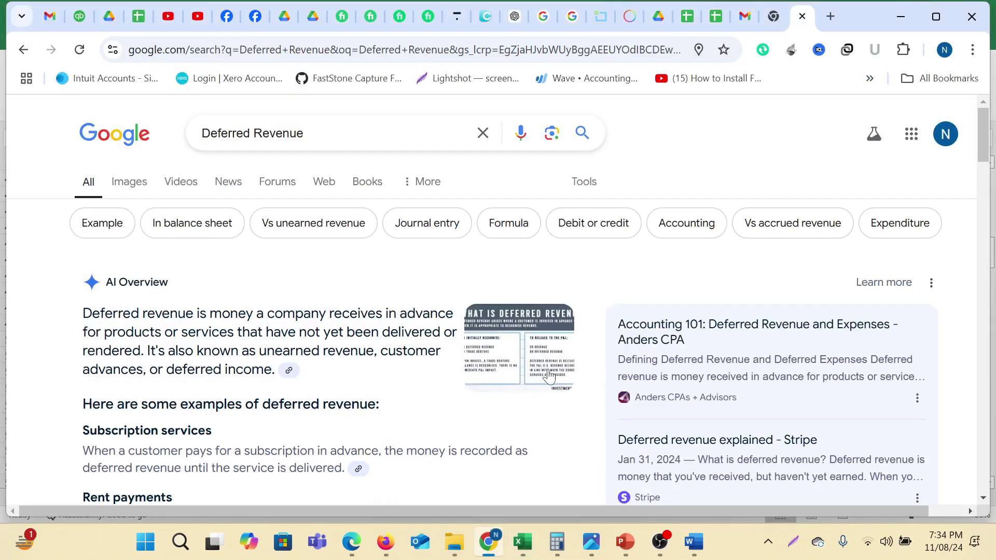
{"action": "scroll", "coordinate": [462, 459], "scroll_direction": "down", "scroll_amount": 2}
{"action": "mouse_move", "coordinate": [92, 236]}
{"action": "left_mouse_down"}
{"action": "mouse_move", "coordinate": [296, 236]}
{"action": "mouse_move", "coordinate": [355, 254]}
{"action": "mouse_move", "coordinate": [447, 236]}
{"action": "mouse_move", "coordinate": [432, 254]}
{"action": "mouse_move", "coordinate": [179, 255]}
{"action": "mouse_move", "coordinate": [263, 254]}
{"action": "mouse_move", "coordinate": [356, 273]}
{"action": "mouse_move", "coordinate": [444, 255]}
{"action": "mouse_move", "coordinate": [220, 273]}
{"action": "left_mouse_up"}
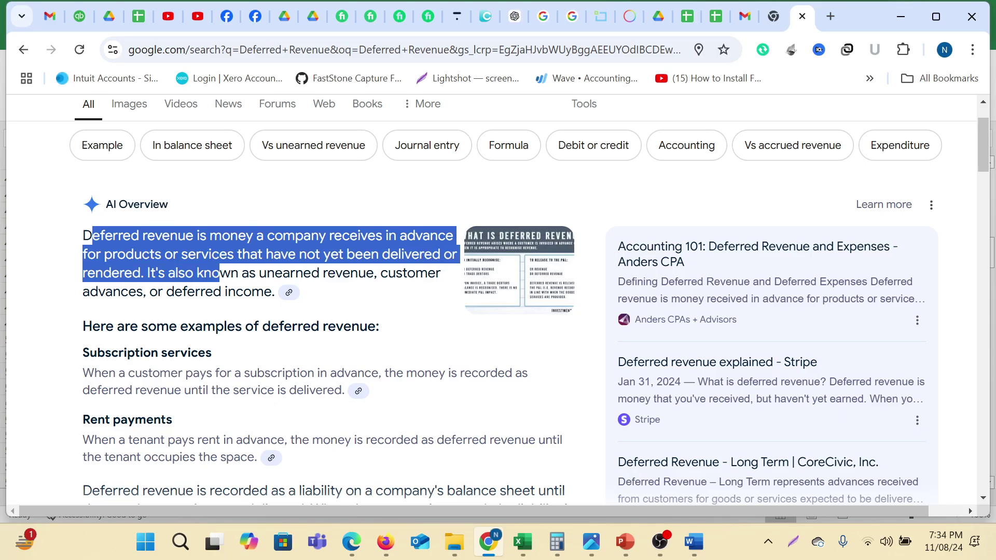
Read the AI Overview's definition of deferred revenue, covering advance receipt of money, undelivered products or services and its alternative names.
{"action": "left_click", "coordinate": [219, 273]}
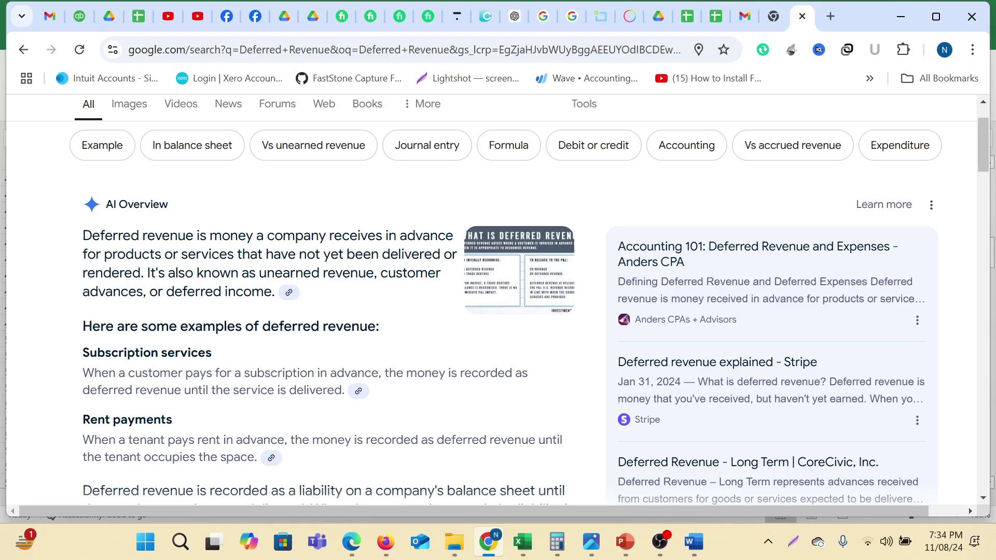
{"action": "left_click_drag", "start_coordinate": [266, 272], "coordinate": [350, 272]}
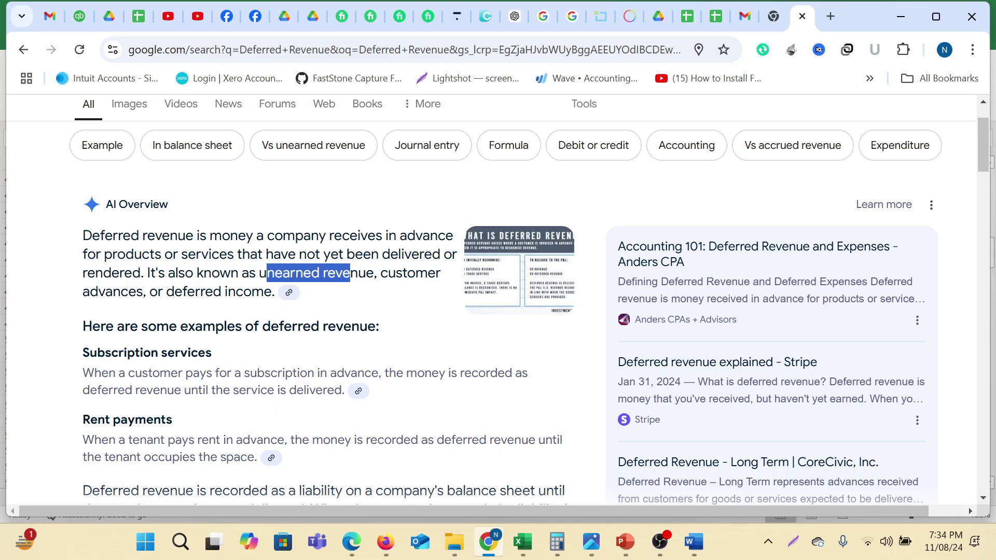
{"action": "left_click_drag", "start_coordinate": [89, 291], "coordinate": [272, 292]}
{"action": "left_click", "coordinate": [273, 291]}
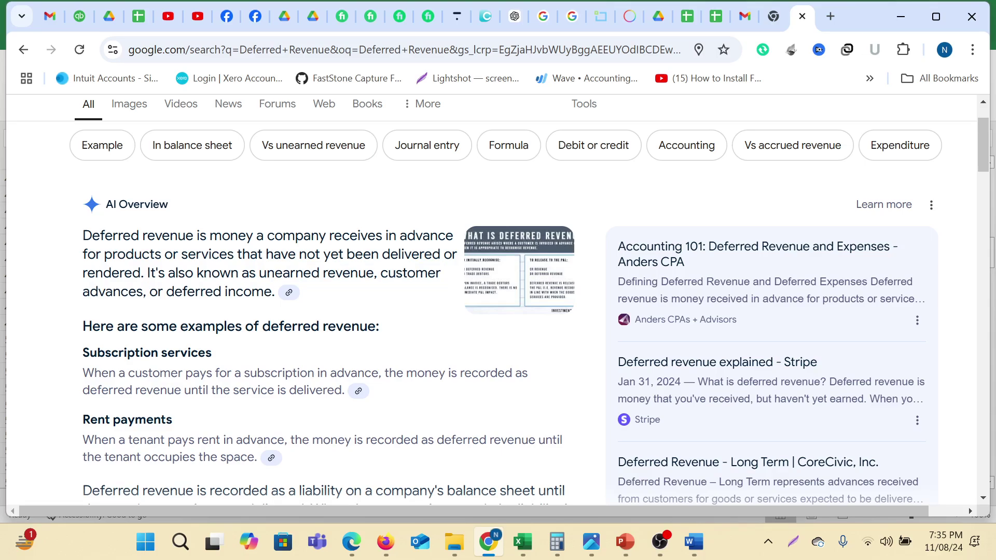
{"action": "left_click_drag", "start_coordinate": [400, 236], "coordinate": [430, 235]}
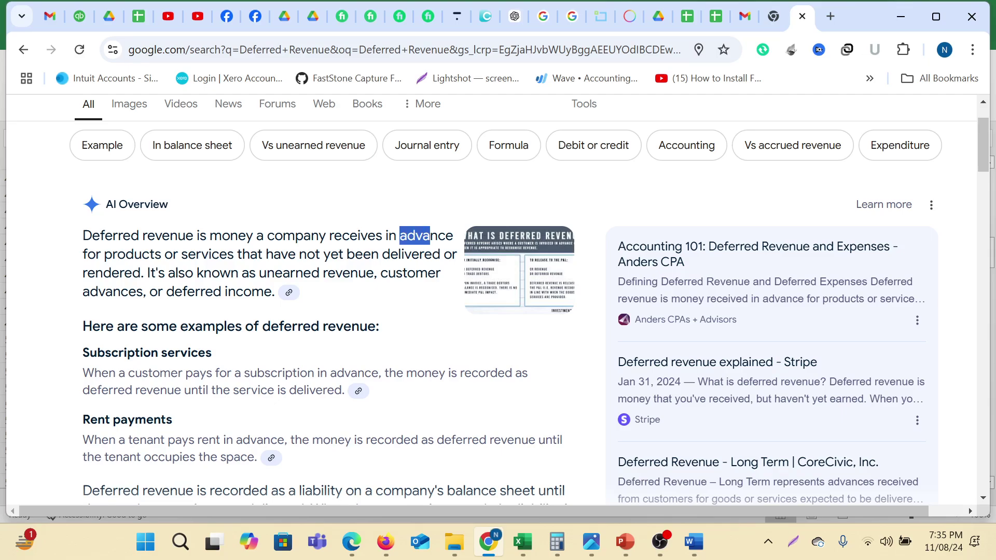
{"action": "left_click", "coordinate": [430, 236]}
{"action": "left_click_drag", "start_coordinate": [134, 255], "coordinate": [219, 255]}
{"action": "left_click", "coordinate": [219, 255]}
{"action": "left_click_drag", "start_coordinate": [321, 254], "coordinate": [355, 254]}
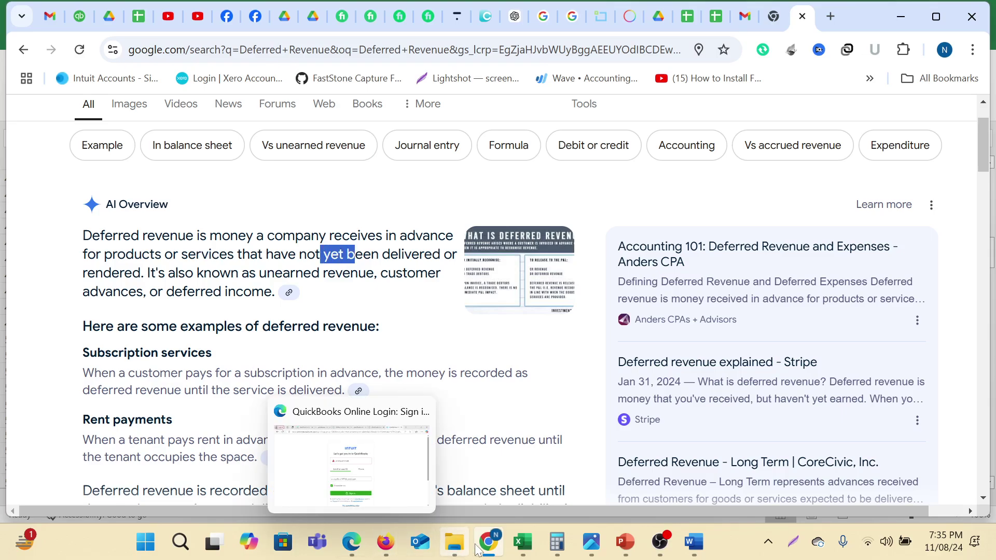
Switch back to the Trial Balance for Practice.xlsx workbook in Excel, review the account entries and check the range summed by E56.
{"action": "mouse_move", "coordinate": [523, 542]}
{"action": "left_click", "coordinate": [946, 466]}
{"action": "left_click", "coordinate": [732, 329]}
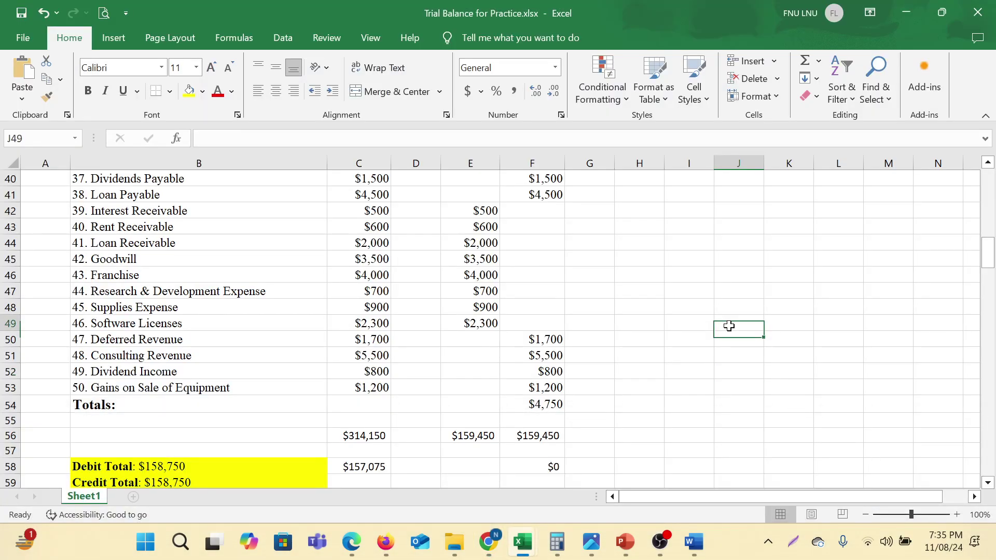
{"action": "scroll", "coordinate": [674, 296], "scroll_direction": "down", "scroll_amount": 3}
{"action": "scroll", "coordinate": [700, 309], "scroll_direction": "up", "scroll_amount": 3}
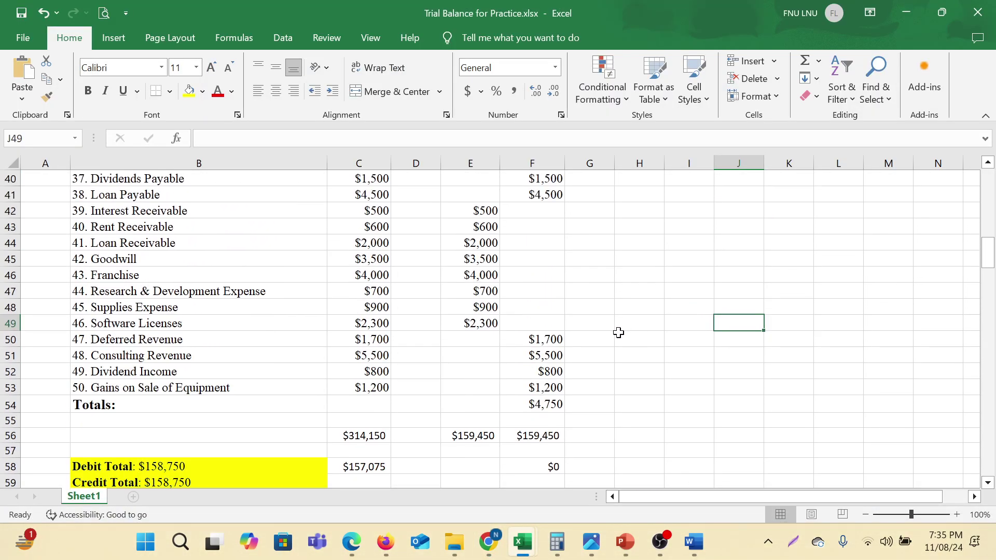
{"action": "scroll", "coordinate": [540, 348], "scroll_direction": "up", "scroll_amount": 12}
{"action": "scroll", "coordinate": [538, 339], "scroll_direction": "down", "scroll_amount": 6}
{"action": "scroll", "coordinate": [538, 340], "scroll_direction": "down", "scroll_amount": 7}
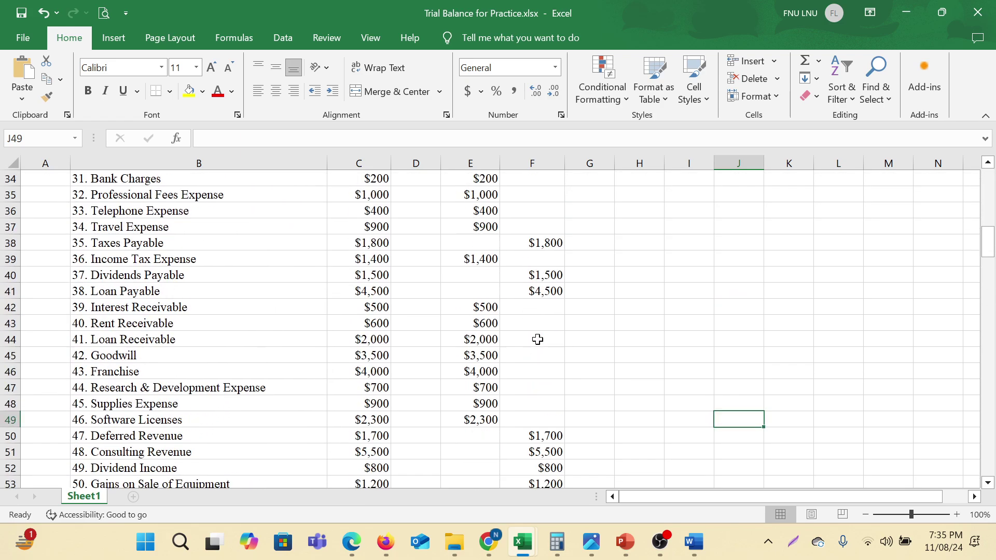
{"action": "left_click", "coordinate": [494, 397]}
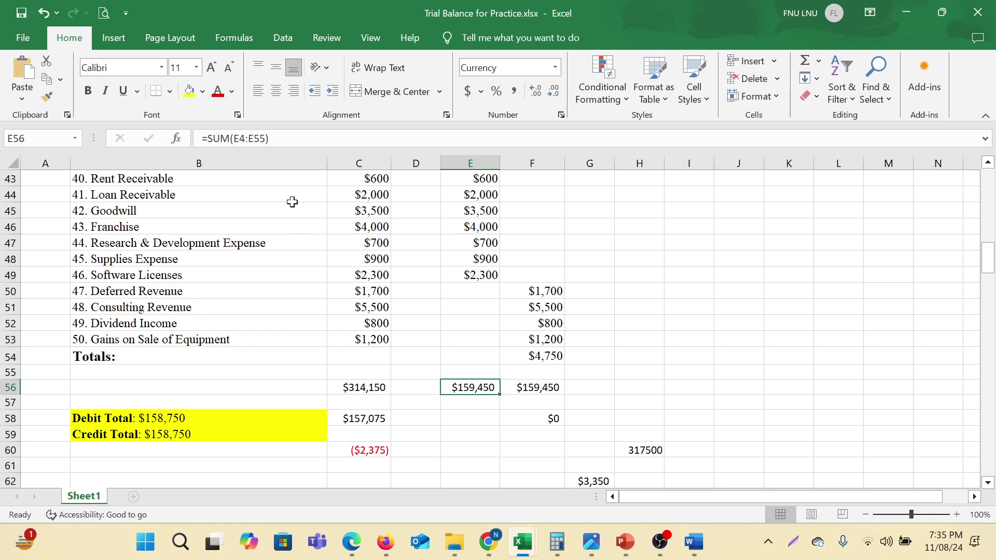
{"action": "key", "text": "F2"}
{"action": "key", "text": "Return"}
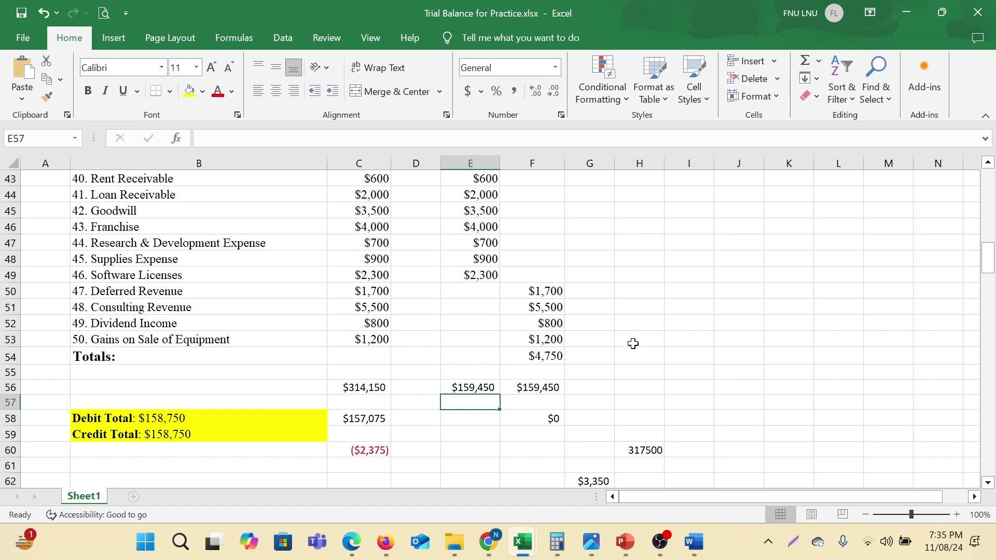
Clear the balancing amount in F54 on the Totals row and check the difference formula in F58.
{"action": "left_click", "coordinate": [549, 358]}
{"action": "key", "text": "Delete"}
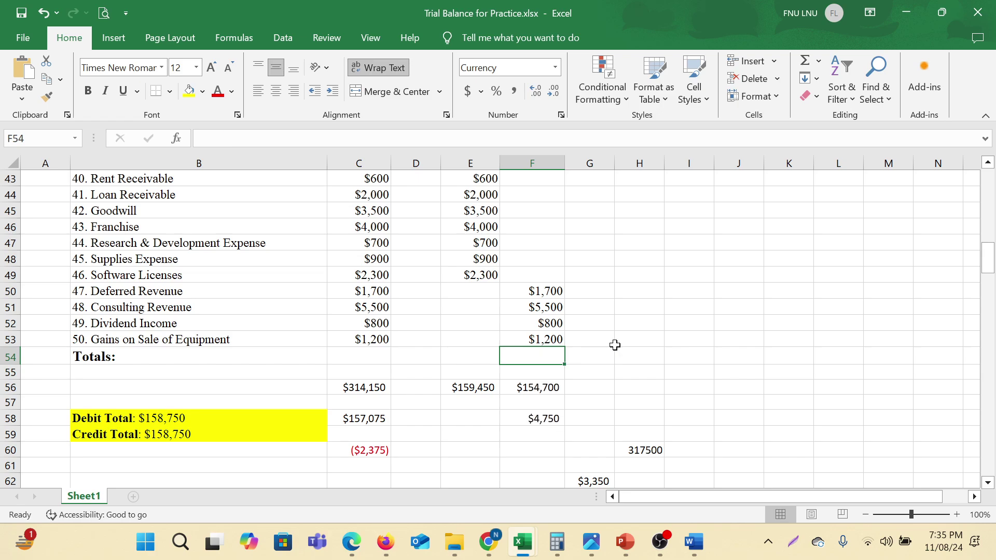
{"action": "left_click", "coordinate": [519, 423]}
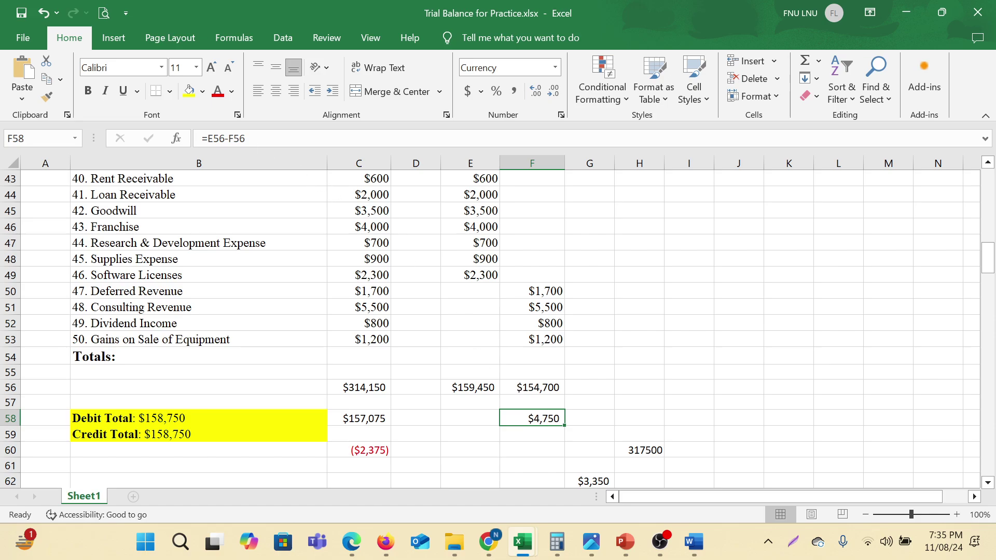
{"action": "key", "text": "F2"}
{"action": "key", "text": "Return"}
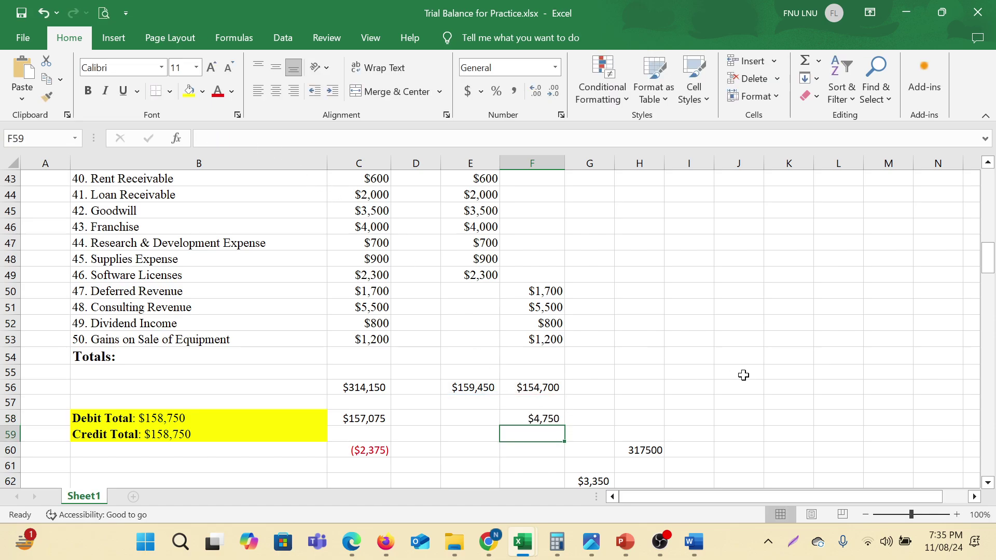
Review the debit and credit placement of the accounts from Sales Revenue down and inspect the halved total in C58.
{"action": "scroll", "coordinate": [726, 371], "scroll_direction": "up", "scroll_amount": 4}
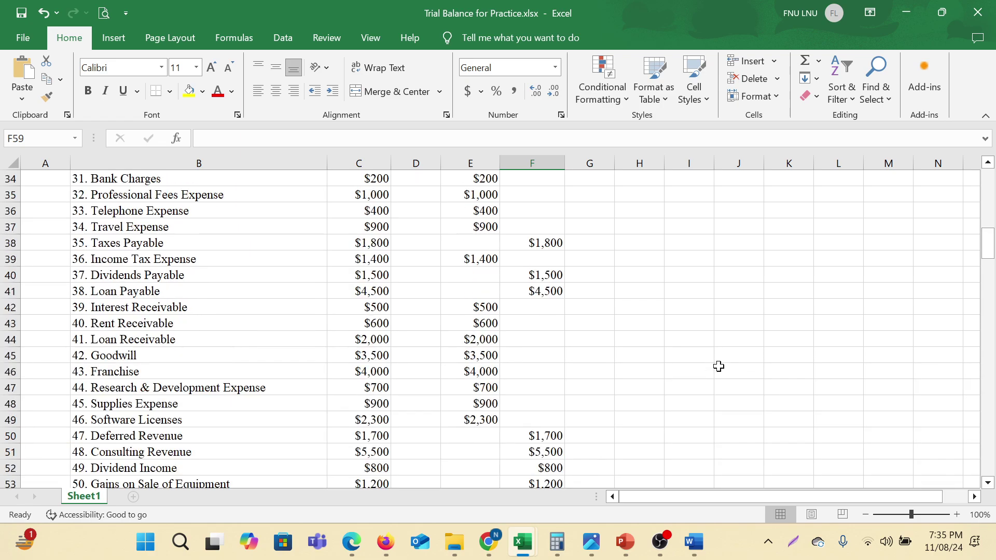
{"action": "scroll", "coordinate": [683, 359], "scroll_direction": "up", "scroll_amount": 5}
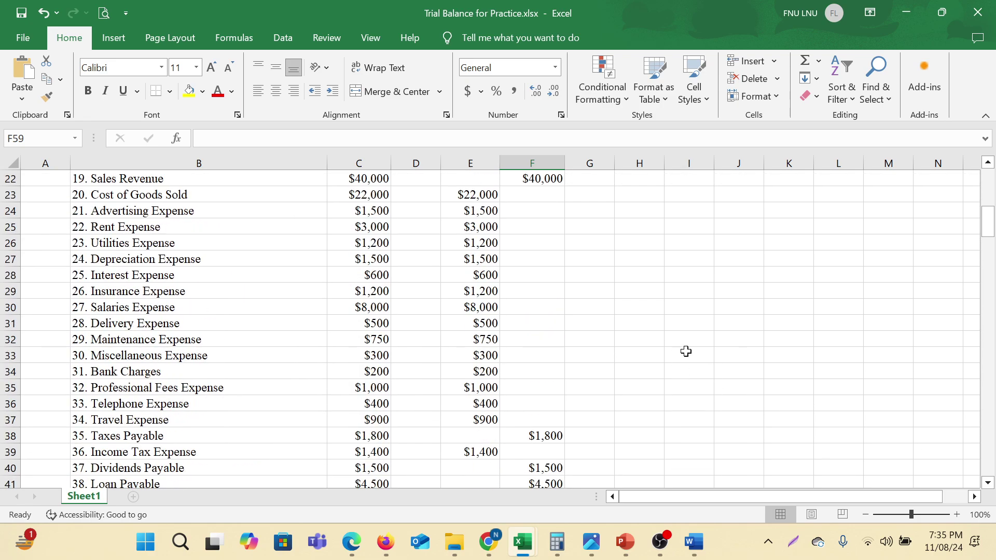
{"action": "scroll", "coordinate": [685, 353], "scroll_direction": "down", "scroll_amount": 12}
{"action": "scroll", "coordinate": [581, 356], "scroll_direction": "down", "scroll_amount": 2}
{"action": "scroll", "coordinate": [580, 355], "scroll_direction": "up", "scroll_amount": 2}
{"action": "left_click", "coordinate": [347, 280]}
{"action": "scroll", "coordinate": [447, 349], "scroll_direction": "up", "scroll_amount": 1}
{"action": "scroll", "coordinate": [447, 349], "scroll_direction": "up", "scroll_amount": 2}
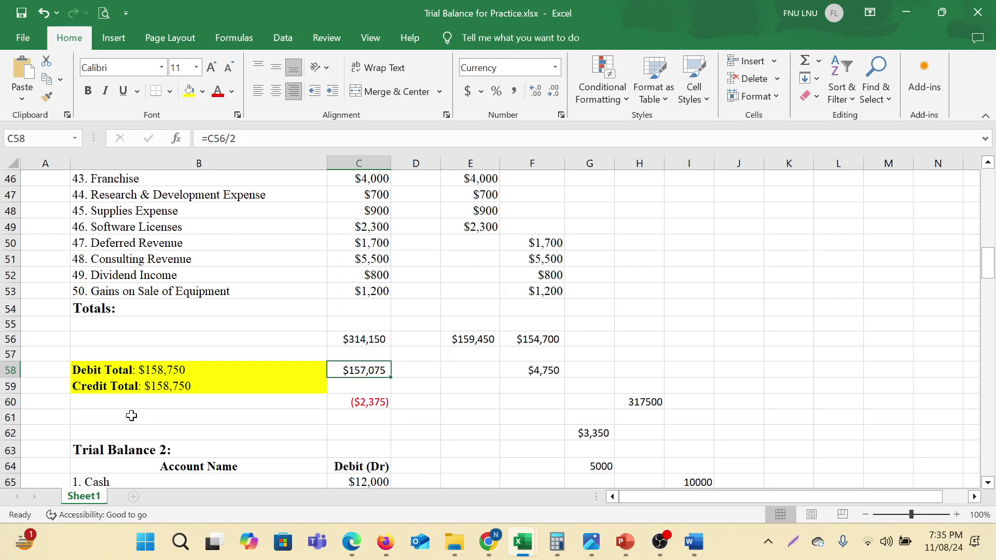
Examine the stated debit and credit totals in the yellow cells B58:B59.
{"action": "left_click", "coordinate": [247, 371]}
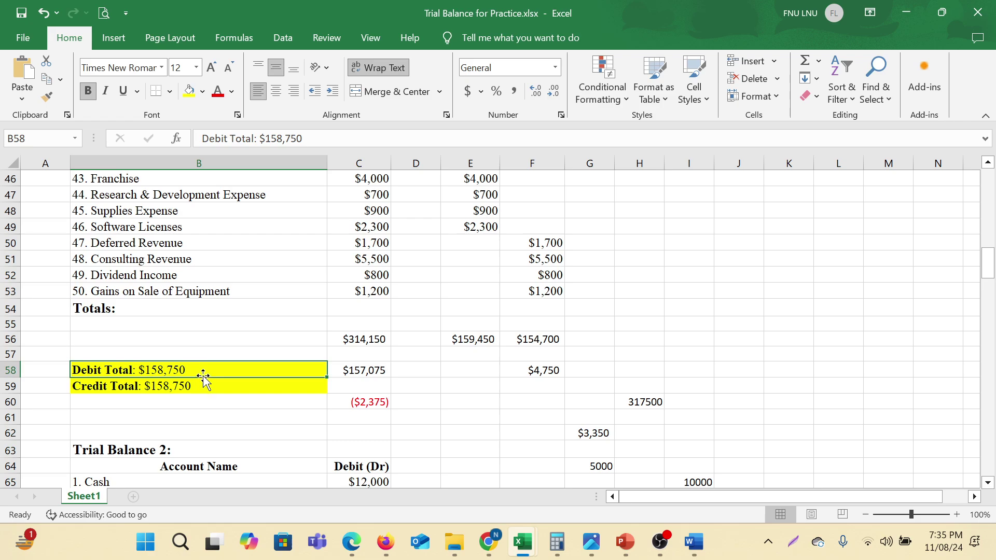
{"action": "left_click", "coordinate": [175, 388]}
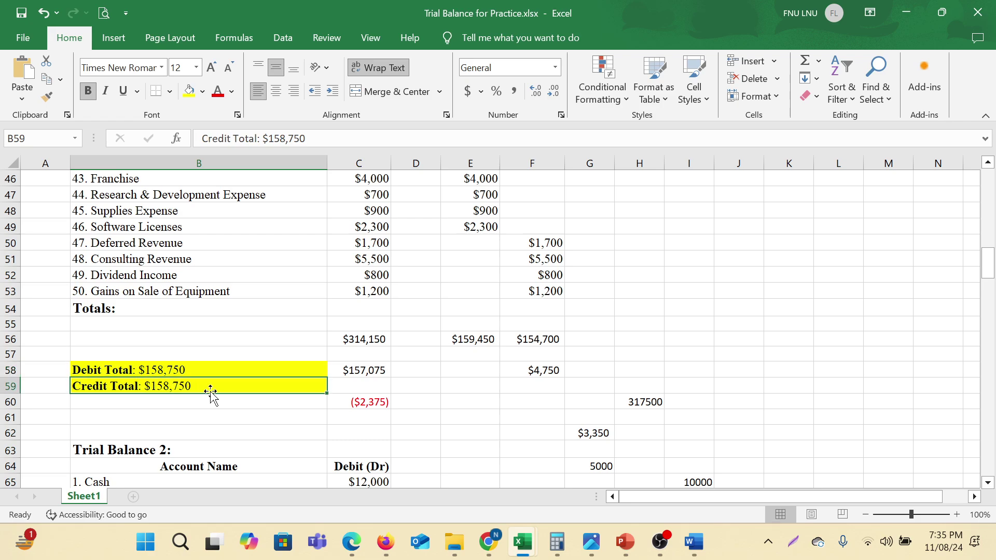
{"action": "left_click_drag", "start_coordinate": [135, 372], "coordinate": [147, 391]}
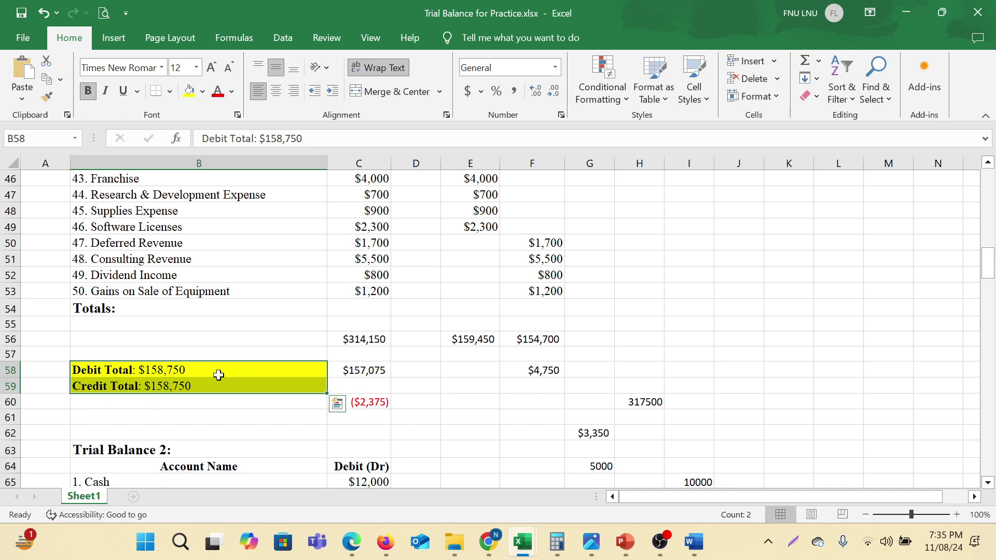
{"action": "scroll", "coordinate": [440, 411], "scroll_direction": "up", "scroll_amount": 1}
Check that the sum formula in C56 covers the whole Amount column of Trial Balance-01.
{"action": "left_click", "coordinate": [370, 389]}
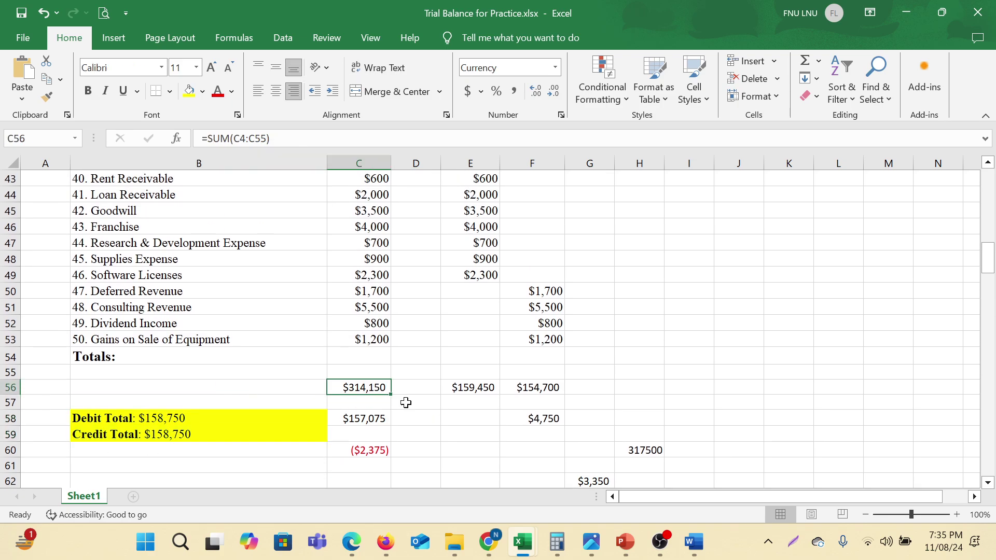
{"action": "left_click", "coordinate": [273, 143]}
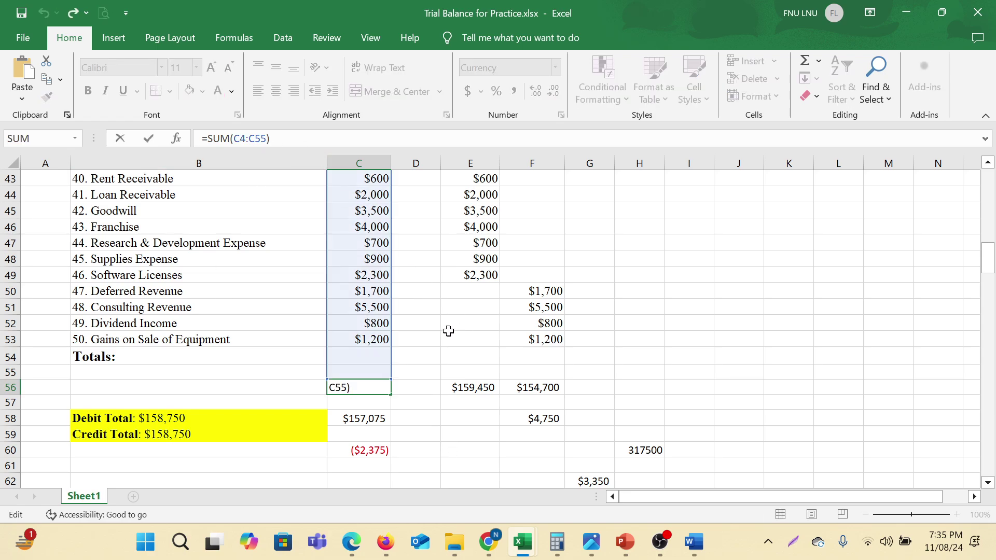
{"action": "scroll", "coordinate": [417, 320], "scroll_direction": "up", "scroll_amount": 4}
{"action": "scroll", "coordinate": [417, 320], "scroll_direction": "up", "scroll_amount": 10}
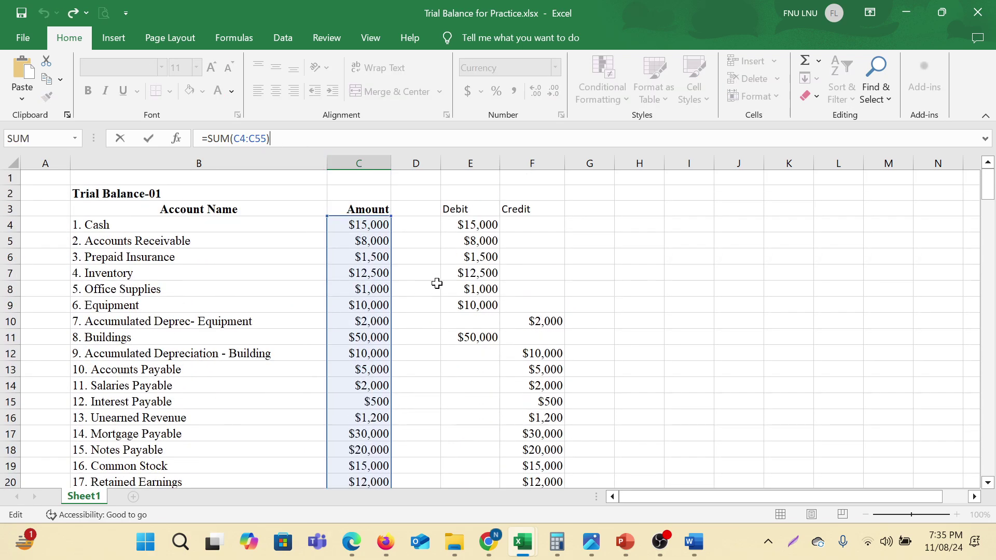
{"action": "key", "text": "Return"}
{"action": "scroll", "coordinate": [437, 283], "scroll_direction": "down", "scroll_amount": 2}
Compare the amount total in C56 with the stated totals in B58:B59 and check the halving formula in C58.
{"action": "left_click", "coordinate": [370, 356]}
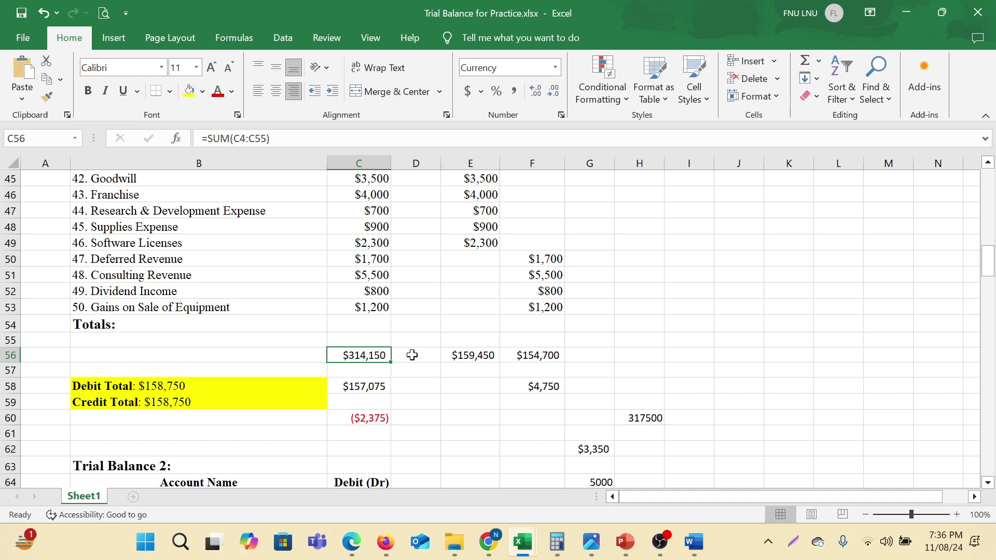
{"action": "left_click", "coordinate": [171, 387]}
{"action": "left_click", "coordinate": [179, 402]}
{"action": "left_click", "coordinate": [182, 387]}
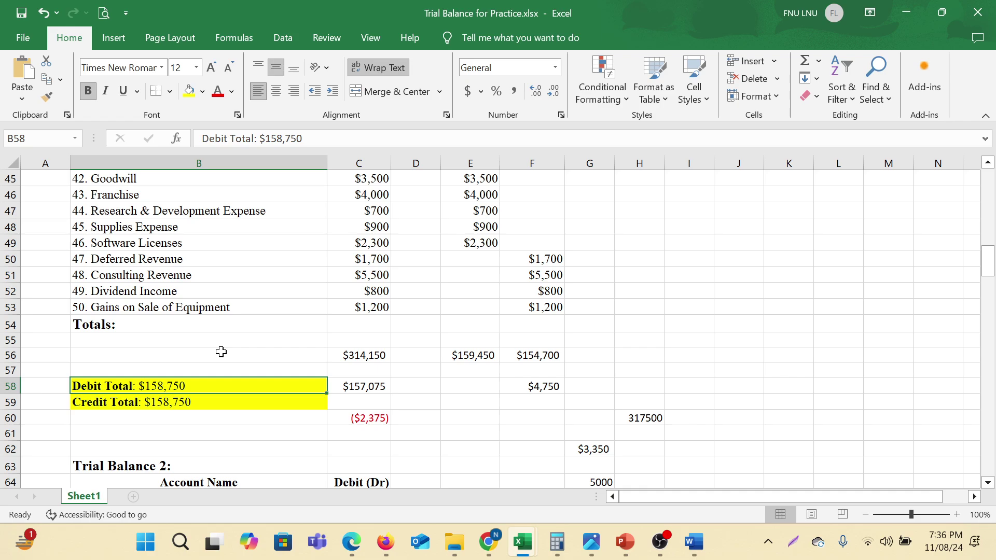
{"action": "left_click", "coordinate": [364, 386]}
{"action": "left_click", "coordinate": [236, 138]}
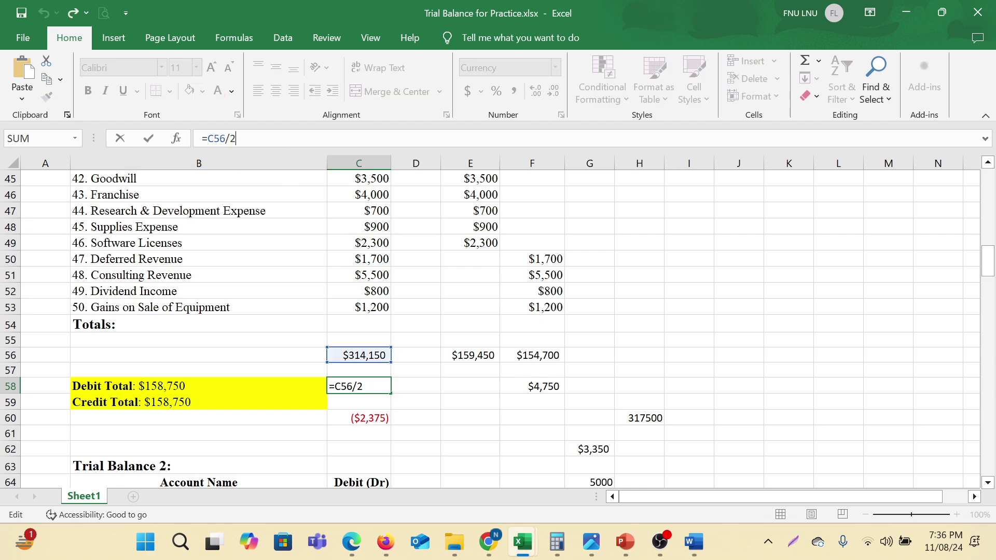
{"action": "key", "text": "Return"}
{"action": "left_click", "coordinate": [255, 404]}
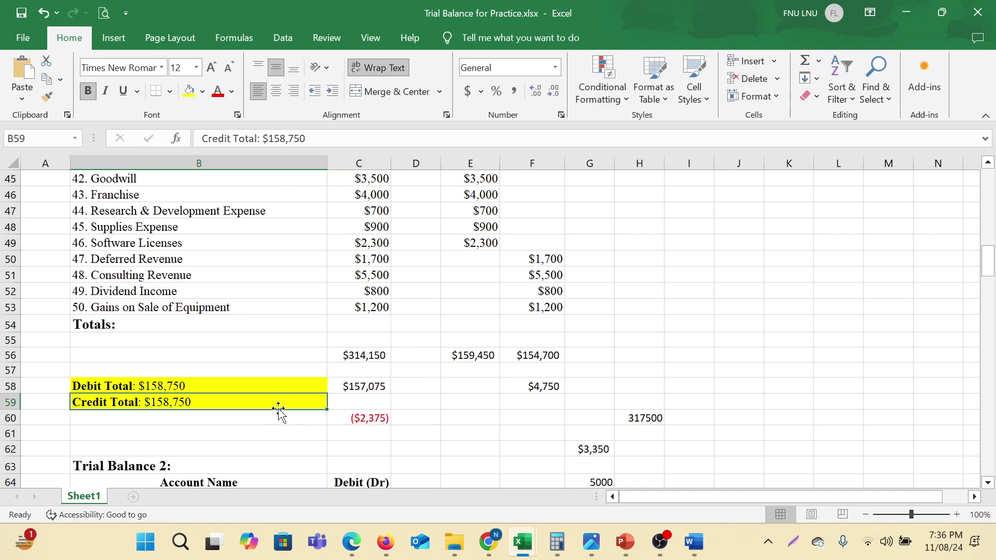
Inspect the formula in H60 that doubles the stated total of 158750.
{"action": "left_click", "coordinate": [646, 418]}
{"action": "type", "text": "2"}
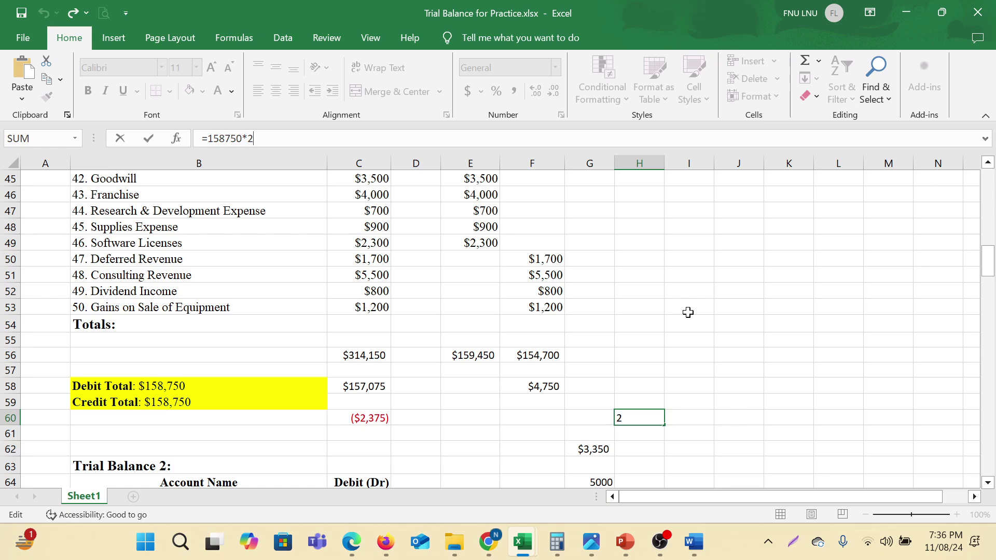
{"action": "key", "text": "Return"}
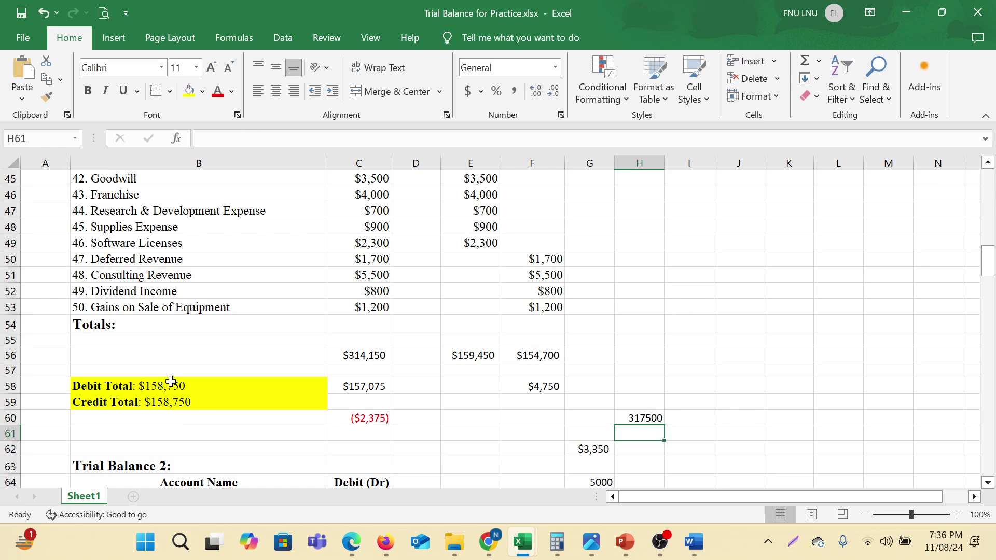
{"action": "left_click", "coordinate": [644, 418]}
Clear the leftover scratch figures in G62:H64.
{"action": "left_click_drag", "start_coordinate": [602, 449], "coordinate": [669, 467]}
{"action": "key", "text": "Delete"}
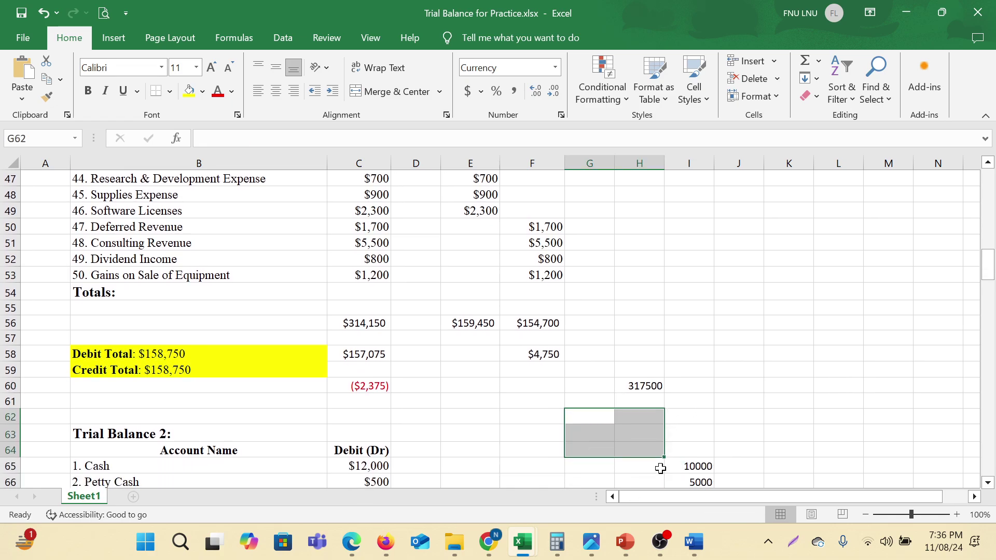
{"action": "scroll", "coordinate": [737, 391], "scroll_direction": "down", "scroll_amount": 1}
{"action": "left_click", "coordinate": [684, 384]}
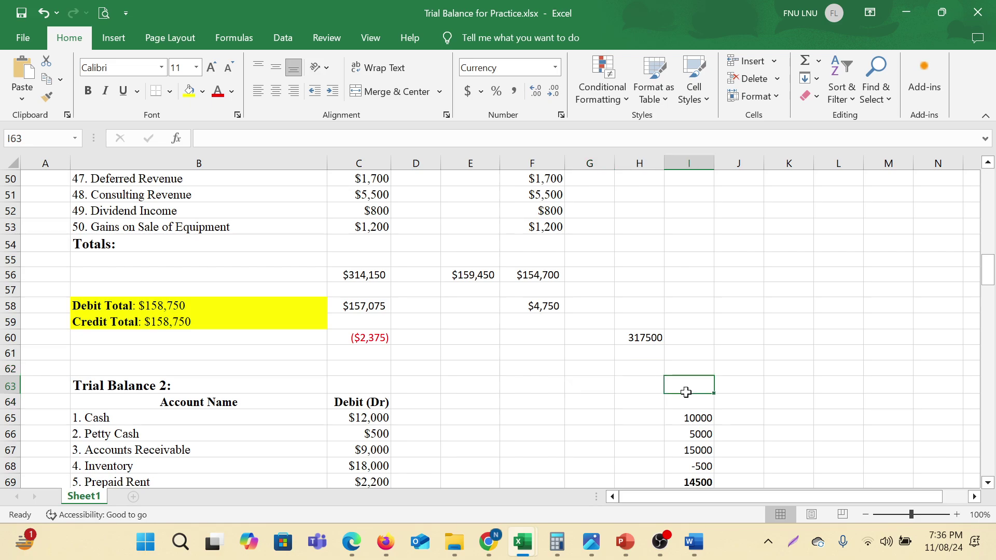
Compare the doubled stated total in H60 with the amount total in C56, and move the H60 formula to E58.
{"action": "left_click", "coordinate": [639, 341]}
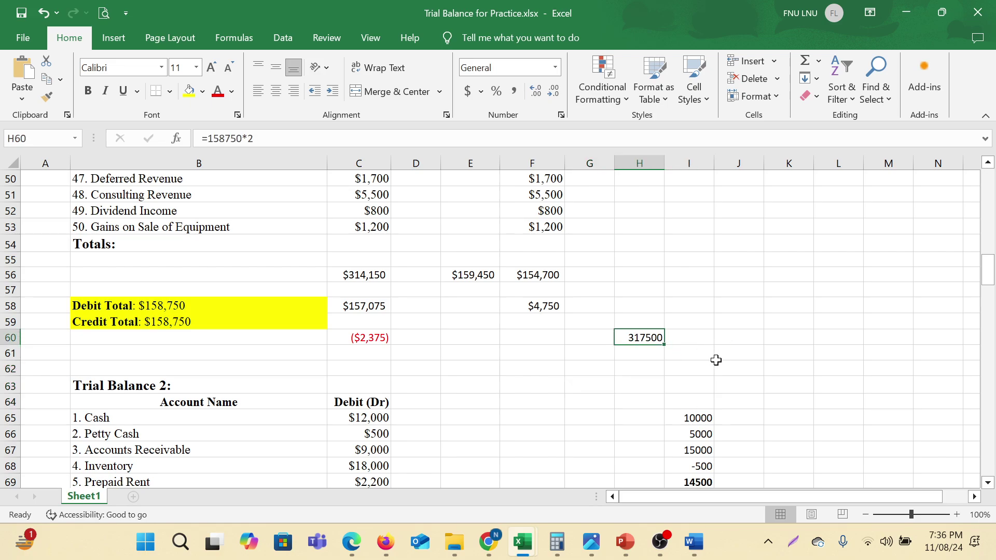
{"action": "left_click", "coordinate": [364, 274]}
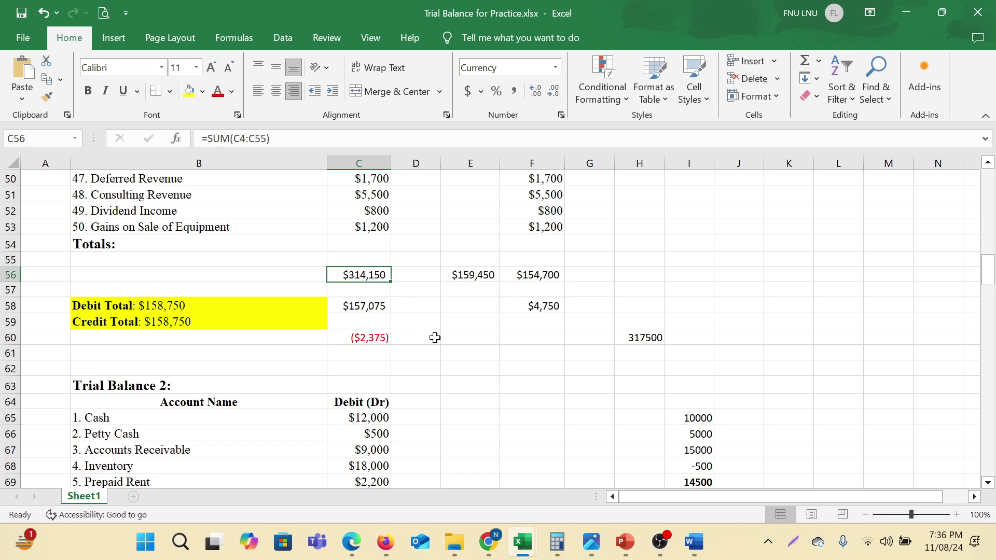
{"action": "left_click", "coordinate": [639, 338]}
{"action": "left_click_drag", "start_coordinate": [614, 337], "coordinate": [455, 309]}
Compare the column totals in E56:F56 with the amount total in C56, and fill E58 with yellow.
{"action": "left_click_drag", "start_coordinate": [465, 273], "coordinate": [511, 274]}
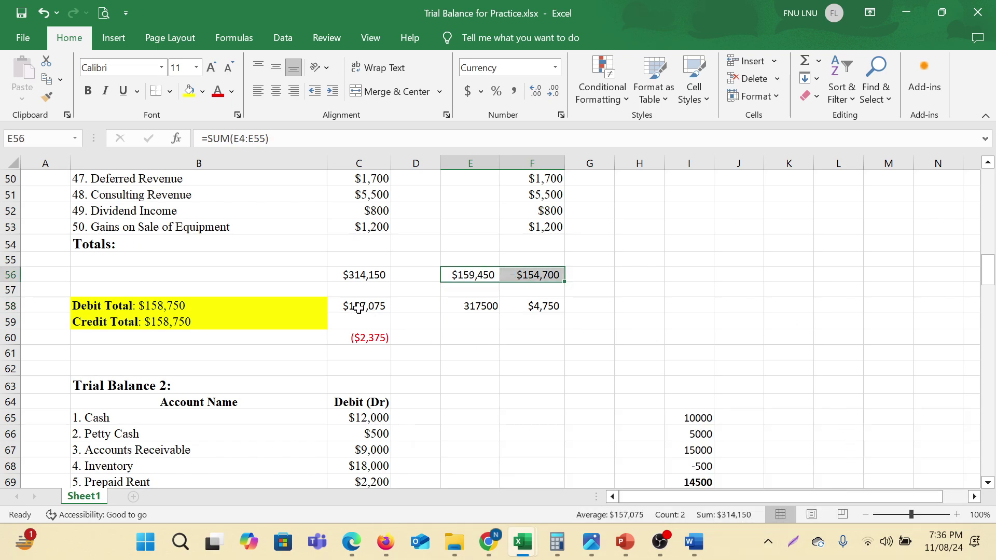
{"action": "left_click", "coordinate": [358, 274]}
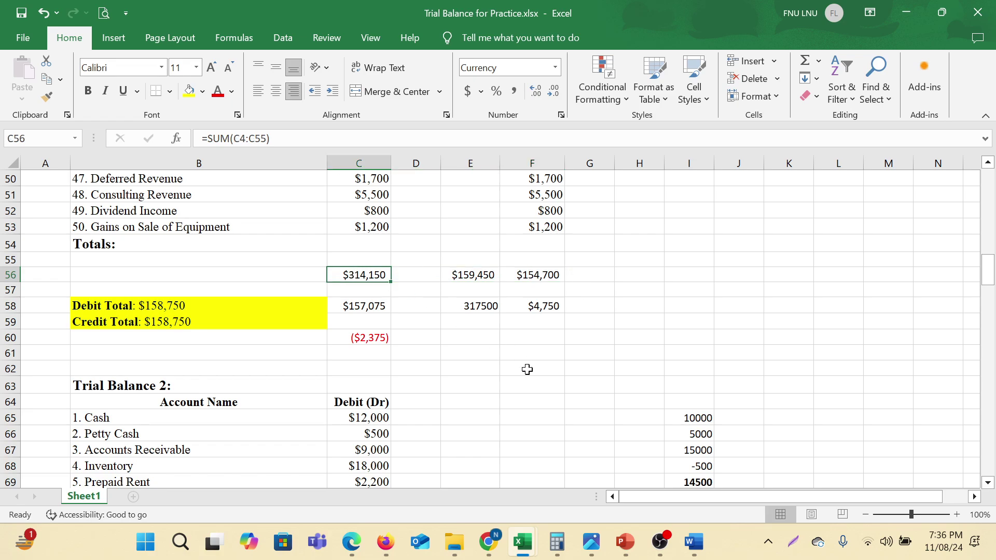
{"action": "left_click", "coordinate": [485, 308]}
{"action": "left_click", "coordinate": [189, 91]}
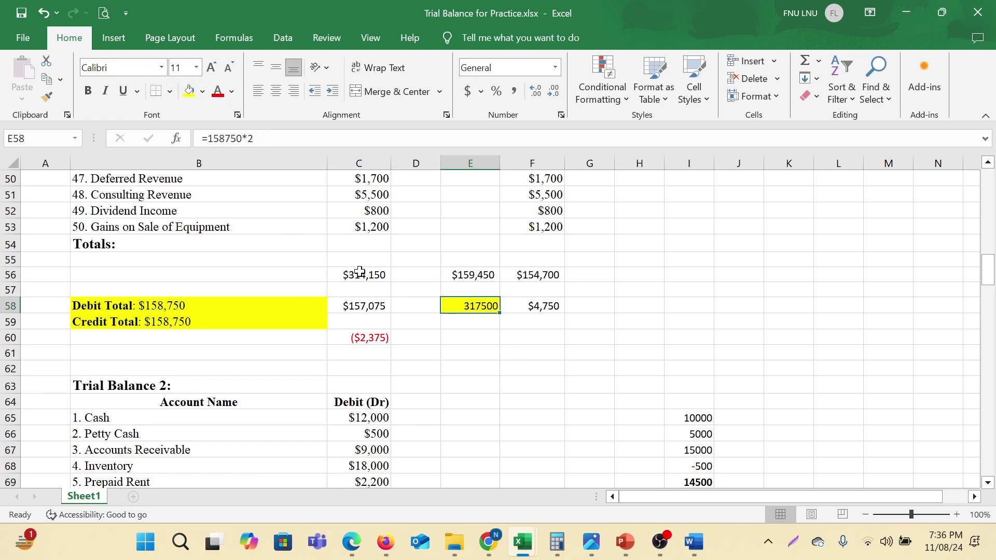
Fill the amount total in C56 with yellow.
{"action": "left_click", "coordinate": [359, 272]}
{"action": "left_click", "coordinate": [189, 90]}
{"action": "left_click", "coordinate": [485, 310]}
{"action": "left_click_drag", "start_coordinate": [491, 312], "coordinate": [478, 304]}
Compare the amount total in C56 with the doubled stated total in E58, and check the listed amounts in column C from C4 down.
{"action": "left_click", "coordinate": [363, 275]}
{"action": "left_click", "coordinate": [470, 306]}
{"action": "scroll", "coordinate": [372, 225], "scroll_direction": "up", "scroll_amount": 8}
{"action": "scroll", "coordinate": [372, 224], "scroll_direction": "up", "scroll_amount": 8}
{"action": "left_click_drag", "start_coordinate": [372, 198], "coordinate": [372, 454]}
{"action": "left_click_drag", "start_coordinate": [336, 543], "coordinate": [372, 478]}
{"action": "scroll", "coordinate": [376, 392], "scroll_direction": "down", "scroll_amount": 5}
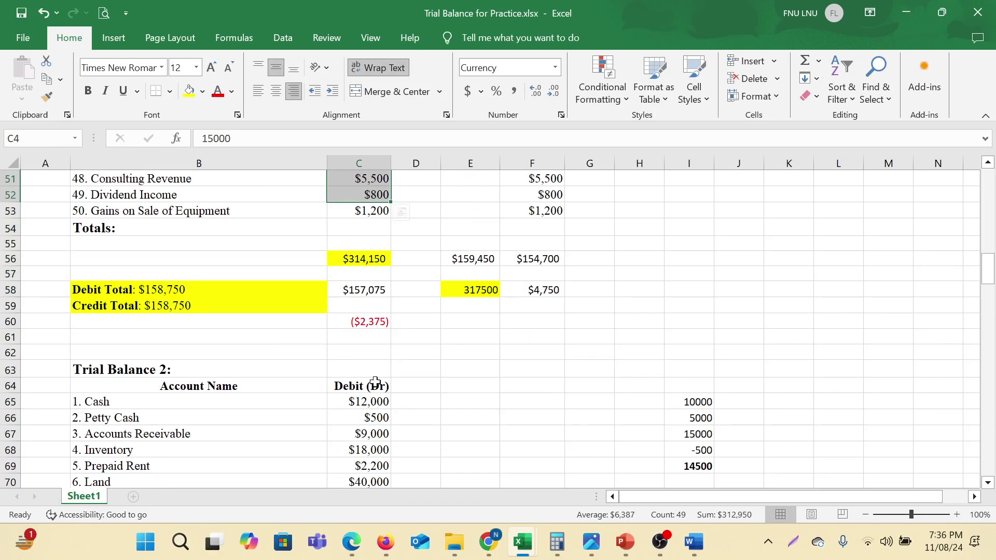
Calculate in E60 the difference between the doubled stated total and the amount total with =E58-C56.
{"action": "left_click", "coordinate": [489, 350]}
{"action": "left_click", "coordinate": [482, 328]}
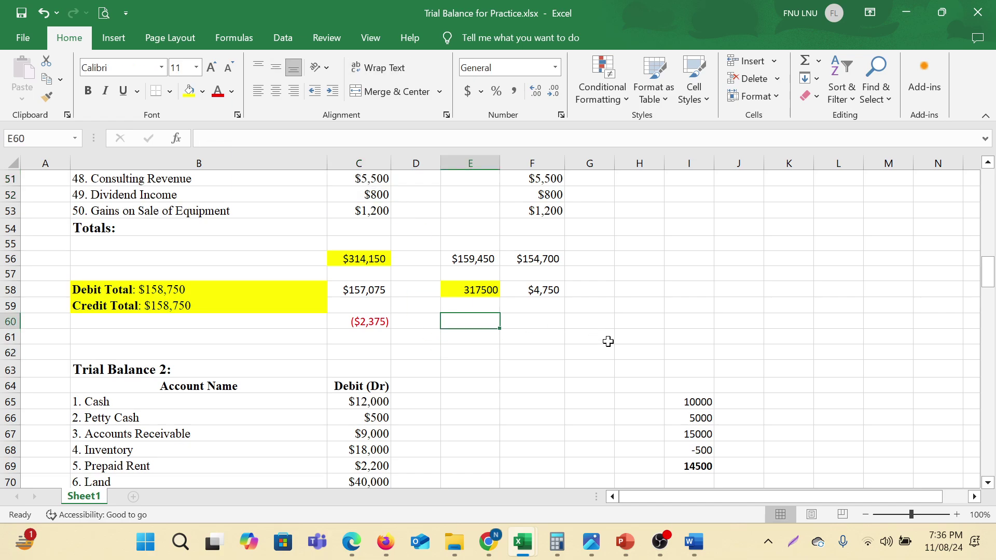
{"action": "type", "text": "="}
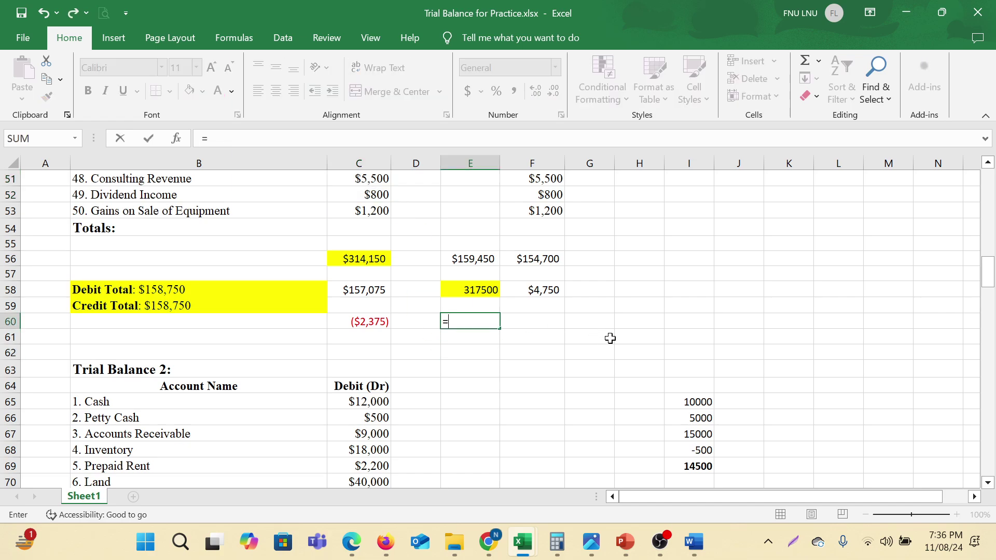
{"action": "left_click", "coordinate": [478, 290]}
{"action": "type", "text": "-"}
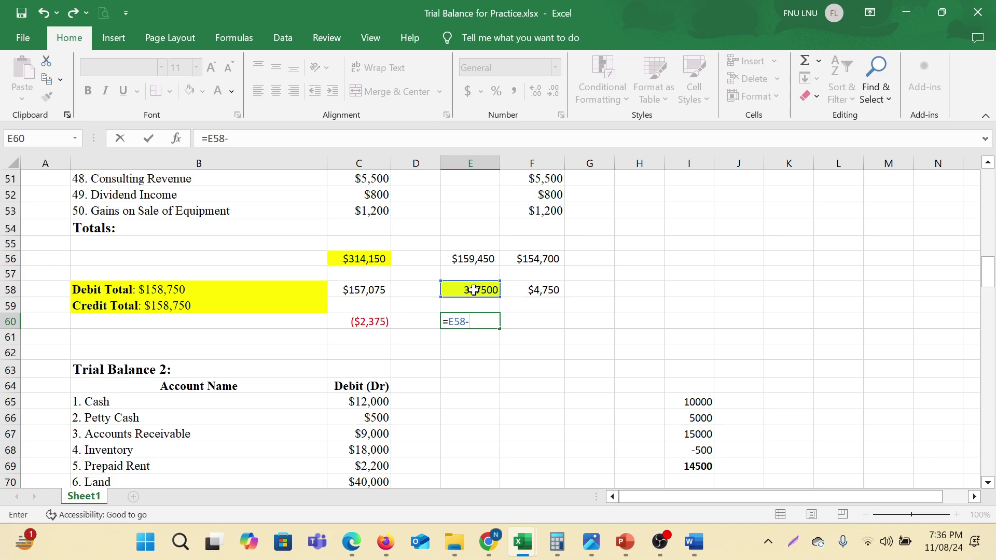
{"action": "left_click", "coordinate": [382, 258]}
{"action": "key", "text": "Return"}
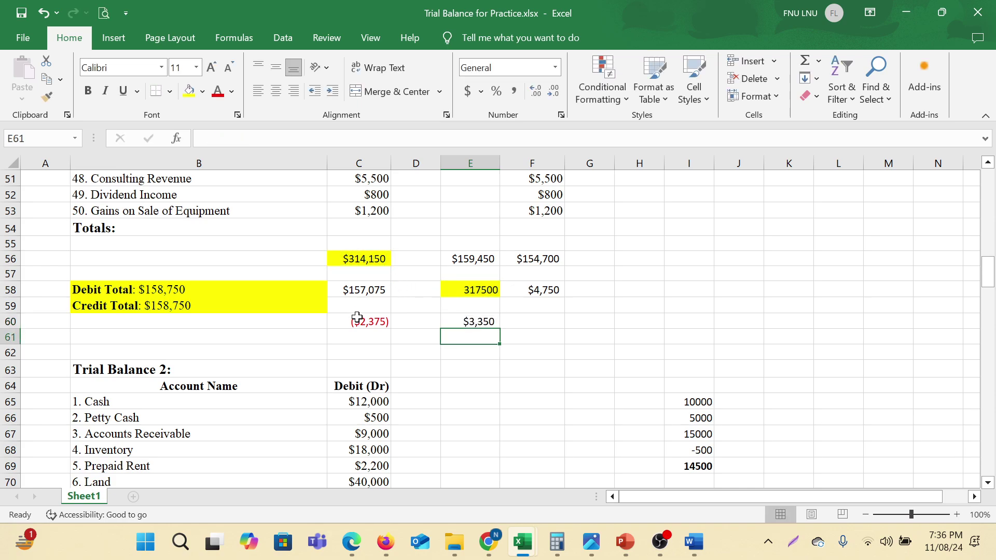
Compare the differences in C60 and E60 with the debit and credit totals in E56:F56 and their difference in F58.
{"action": "left_click", "coordinate": [478, 322]}
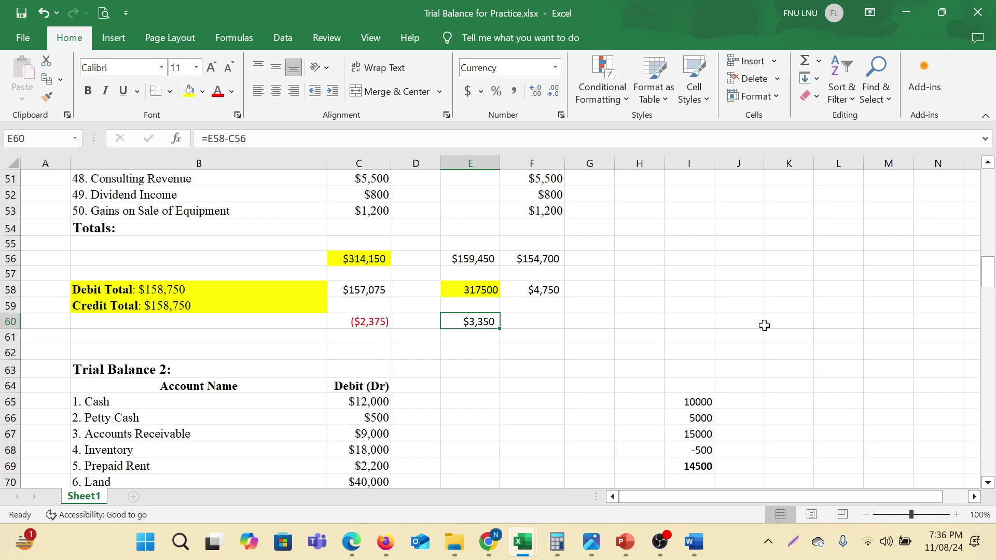
{"action": "left_click", "coordinate": [540, 352]}
{"action": "left_click", "coordinate": [476, 322]}
{"action": "left_click", "coordinate": [543, 326]}
{"action": "left_click", "coordinate": [455, 319]}
{"action": "left_click_drag", "start_coordinate": [362, 321], "coordinate": [522, 333]}
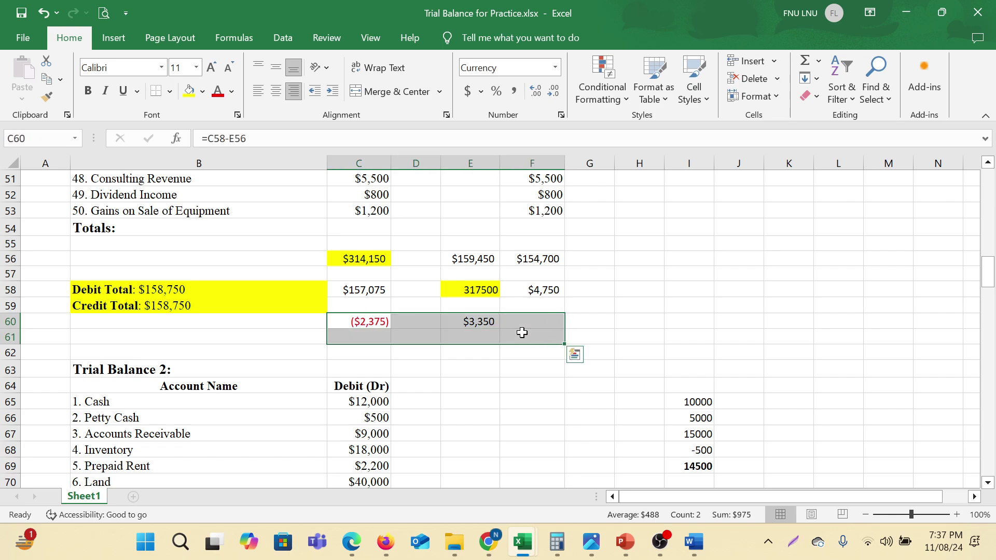
{"action": "scroll", "coordinate": [633, 351], "scroll_direction": "up", "scroll_amount": 1}
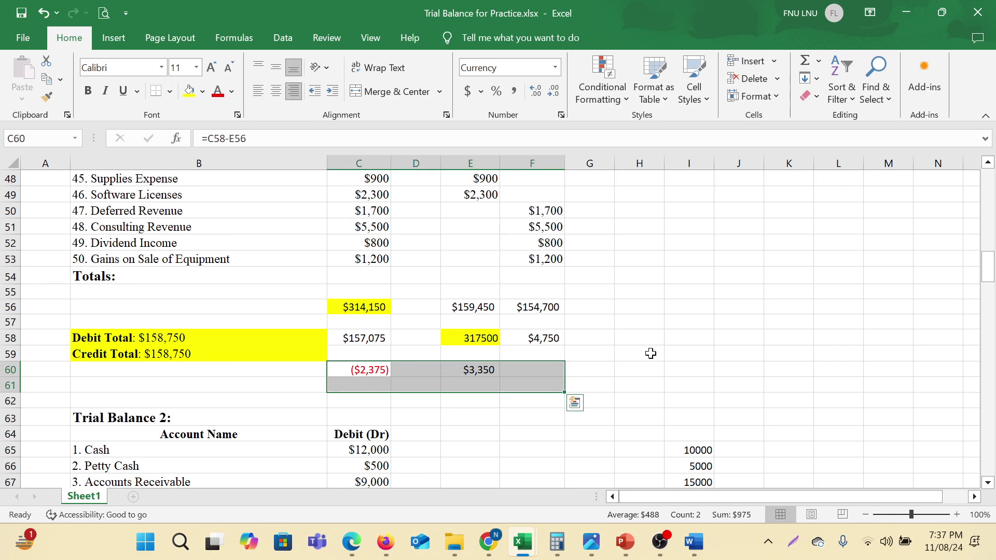
{"action": "left_click", "coordinate": [734, 335]}
{"action": "scroll", "coordinate": [734, 332], "scroll_direction": "up", "scroll_amount": 2}
{"action": "left_click", "coordinate": [470, 405]}
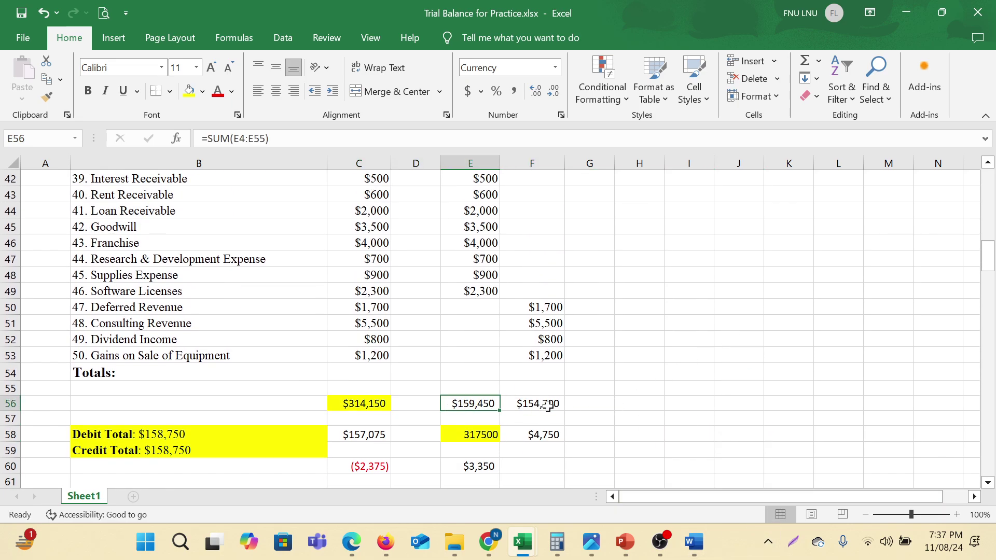
{"action": "left_click", "coordinate": [546, 404]}
{"action": "left_click", "coordinate": [546, 435]}
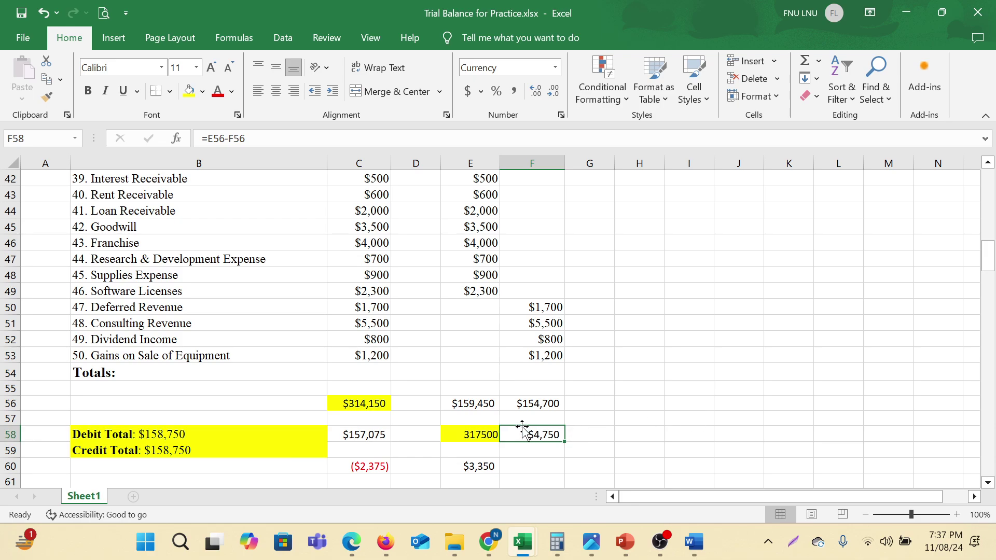
Calculate in G58 the gap between the two differences with =E60-F58.
{"action": "left_click", "coordinate": [612, 439]}
{"action": "type", "text": "="}
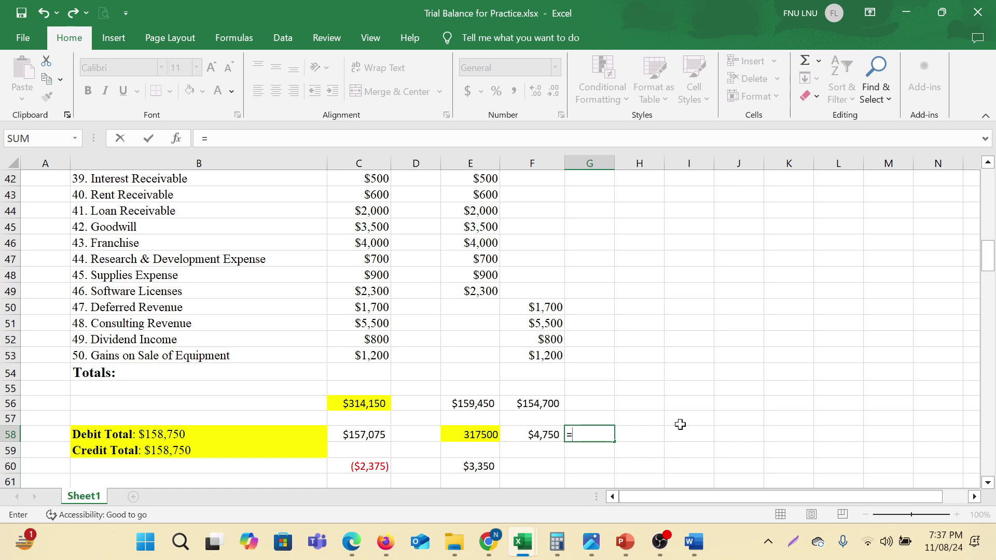
{"action": "left_click", "coordinate": [481, 470]}
{"action": "type", "text": "-"}
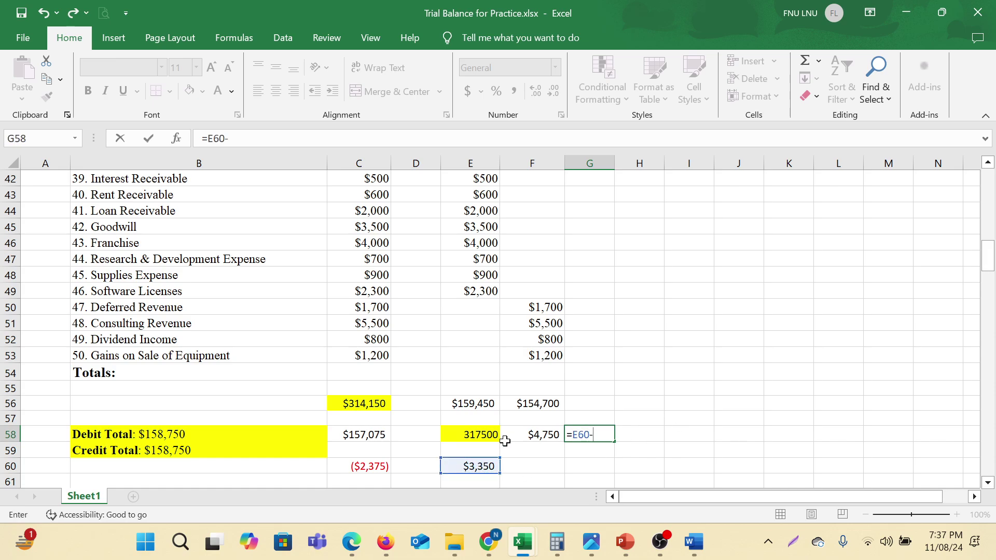
{"action": "left_click", "coordinate": [534, 438]}
{"action": "key", "text": "Return"}
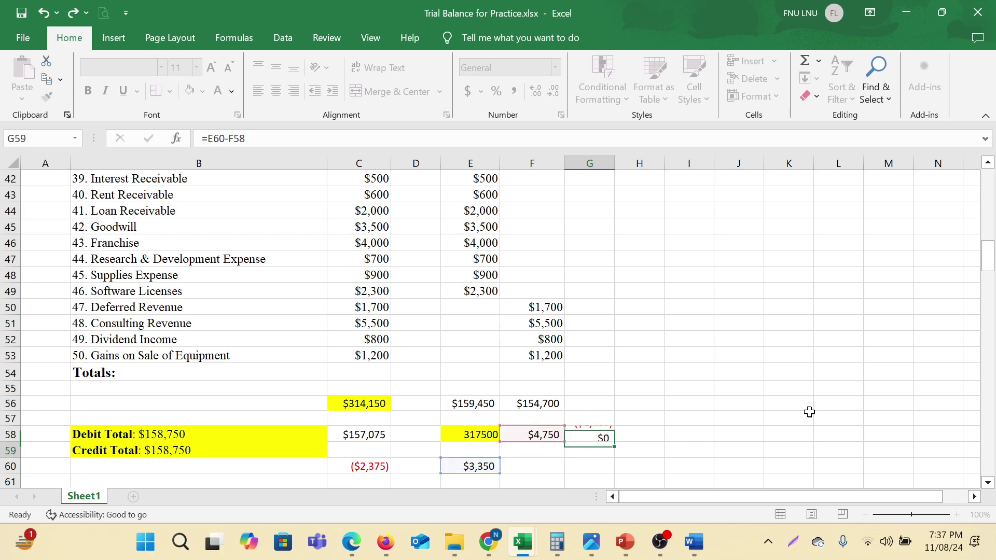
{"action": "key", "text": "Up"}
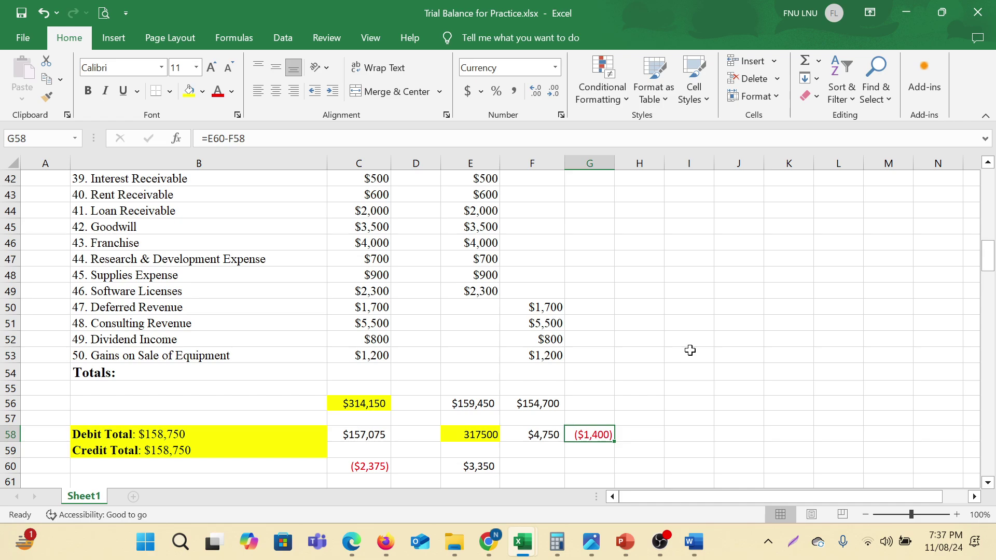
Examine the Research & Development Expense entry in row 47 against the surrounding debit and credit entries.
{"action": "left_click_drag", "start_coordinate": [126, 259], "coordinate": [482, 257]}
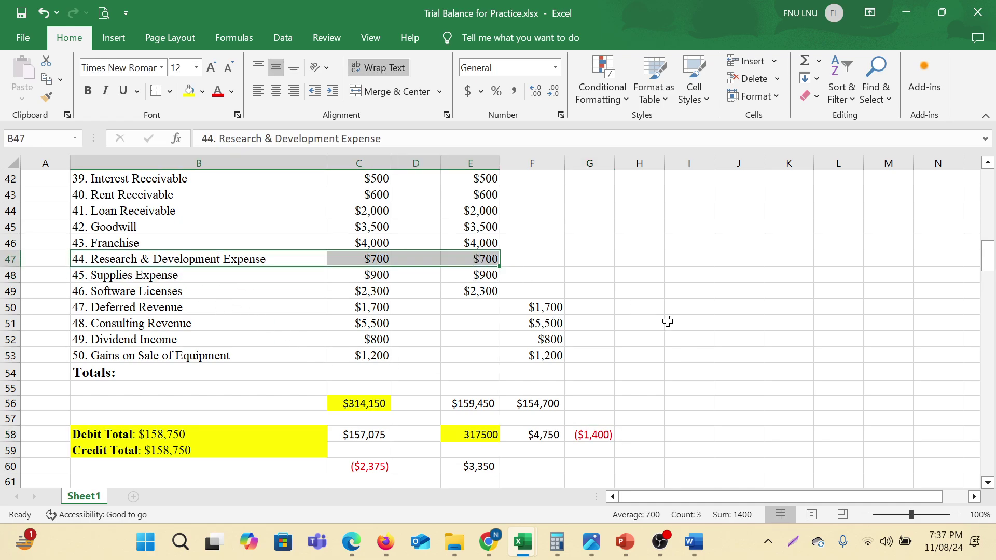
{"action": "scroll", "coordinate": [668, 322], "scroll_direction": "up", "scroll_amount": 4}
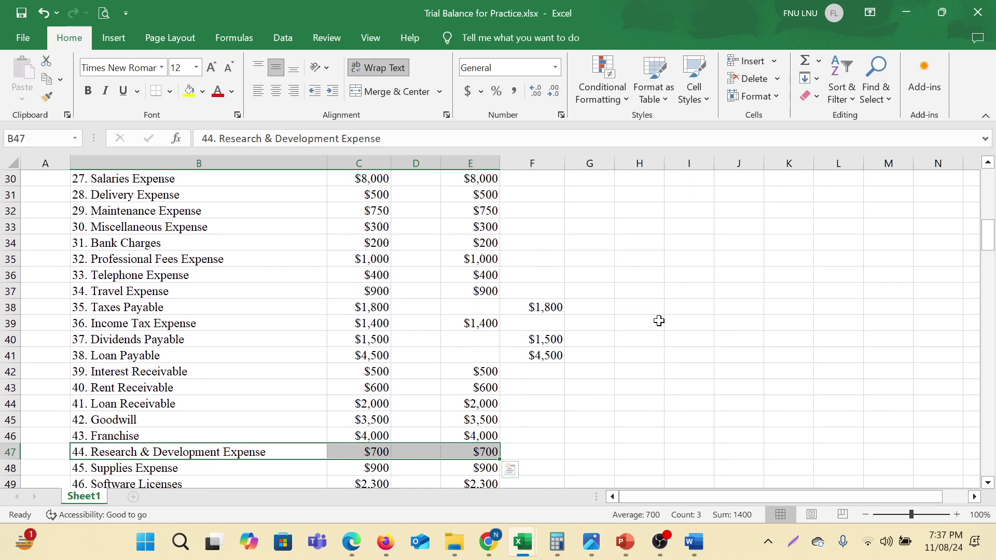
{"action": "left_click", "coordinate": [550, 309]}
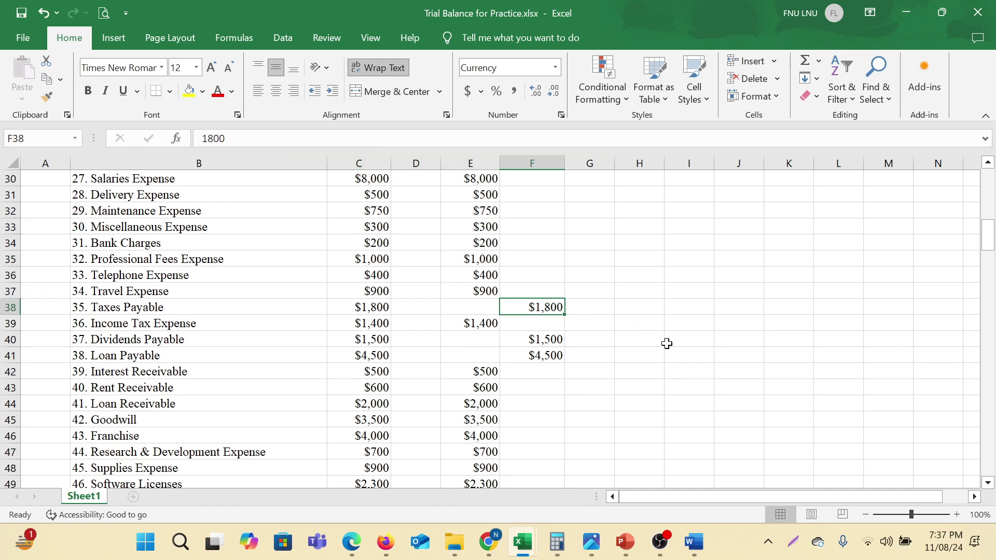
{"action": "scroll", "coordinate": [667, 343], "scroll_direction": "up", "scroll_amount": 3}
{"action": "scroll", "coordinate": [667, 344], "scroll_direction": "down", "scroll_amount": 5}
{"action": "left_click", "coordinate": [493, 354]}
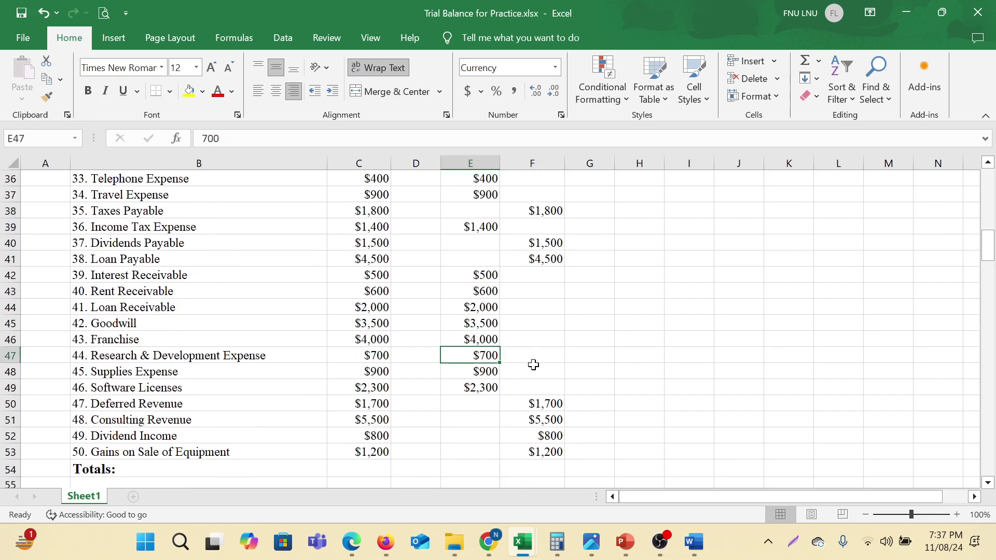
{"action": "left_click", "coordinate": [162, 357]}
{"action": "left_click_drag", "start_coordinate": [162, 357], "coordinate": [481, 354]}
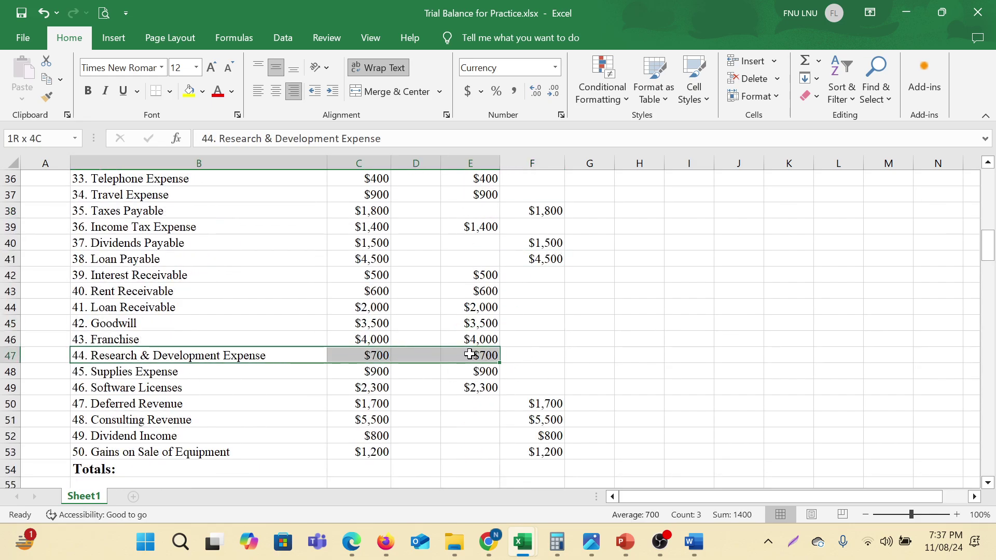
{"action": "left_click", "coordinate": [470, 355]}
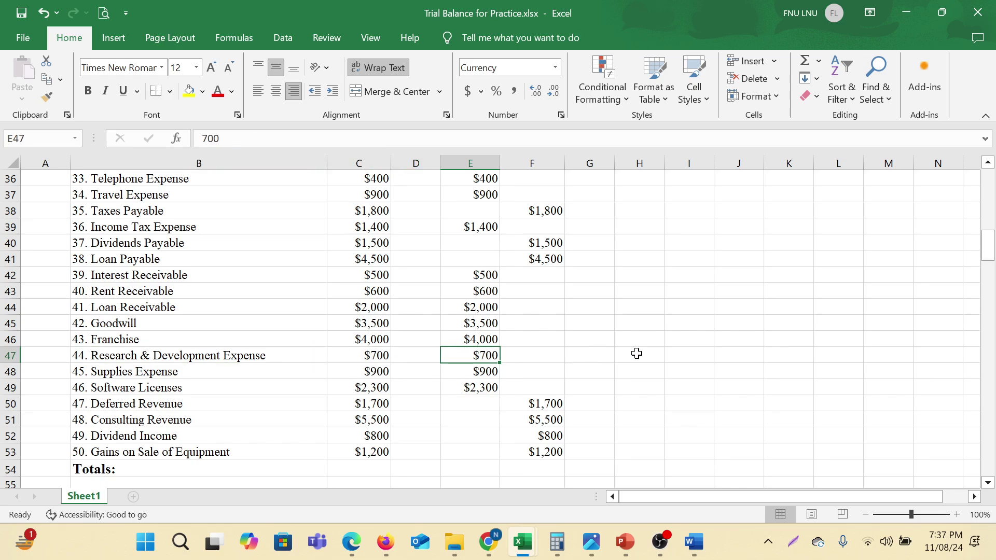
{"action": "scroll", "coordinate": [622, 353], "scroll_direction": "down", "scroll_amount": 2}
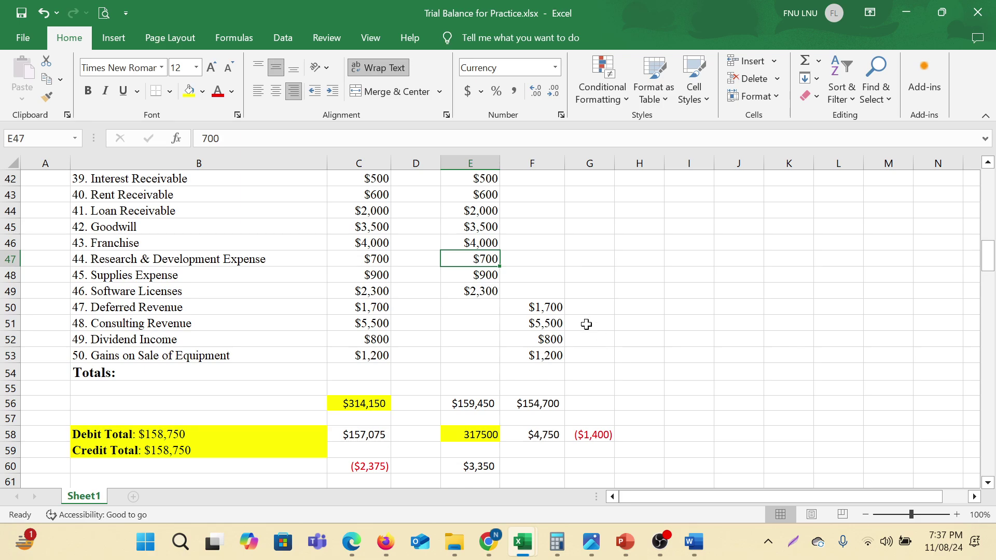
Move the Research & Development amount to the credit column by entering 700 in F47 and clearing E47.
{"action": "left_click", "coordinate": [546, 259]}
{"action": "type", "text": "7"}
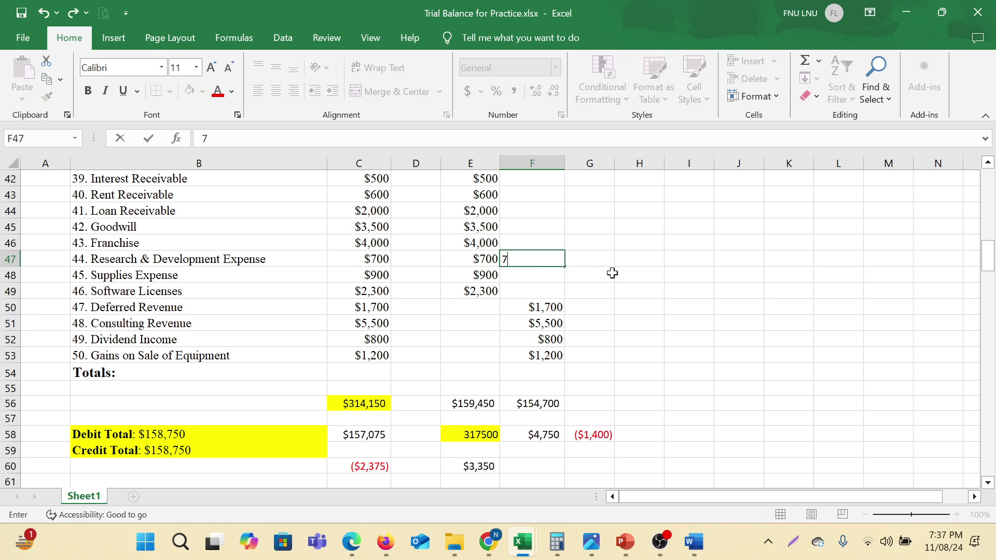
{"action": "type", "text": "00"}
{"action": "key", "text": "Left"}
{"action": "key", "text": "Delete"}
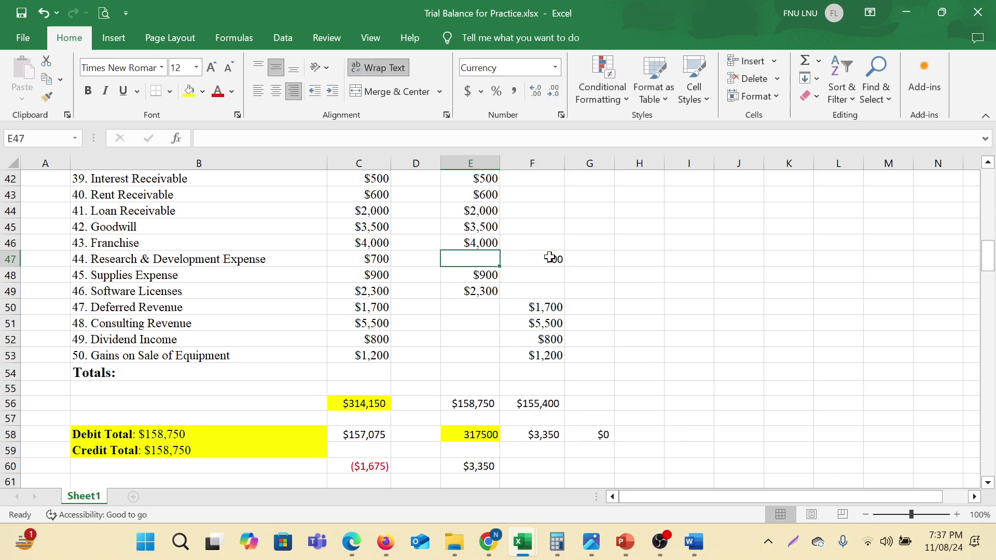
Fill the Research & Development debit and credit cells E47:F47 with yellow.
{"action": "left_click_drag", "start_coordinate": [470, 259], "coordinate": [553, 259]}
{"action": "left_click", "coordinate": [189, 90]}
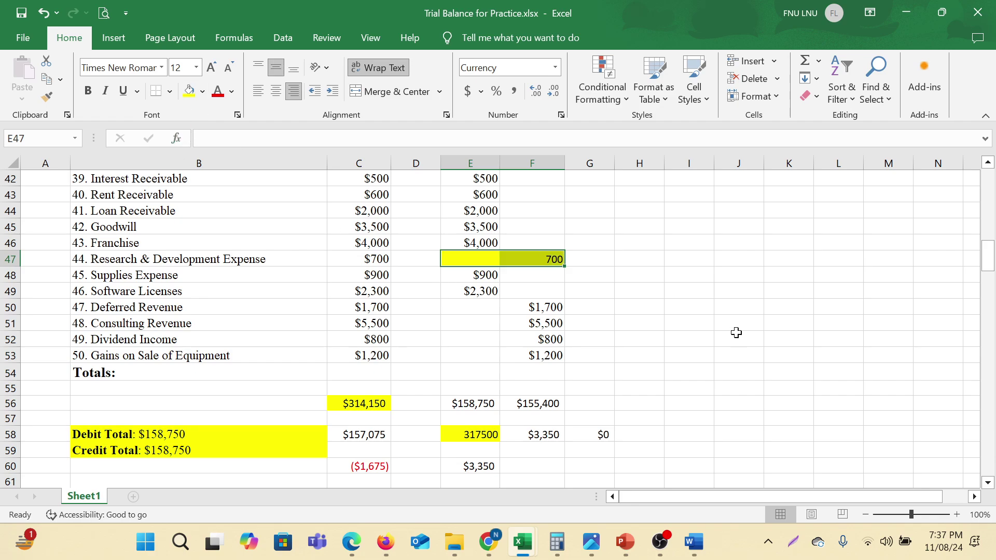
{"action": "left_click", "coordinate": [740, 333]}
Review the debit and credit entries of Trial Balance-01 from Cash in row 4 down to row 53.
{"action": "left_click", "coordinate": [469, 257]}
{"action": "scroll", "coordinate": [670, 285], "scroll_direction": "up", "scroll_amount": 2}
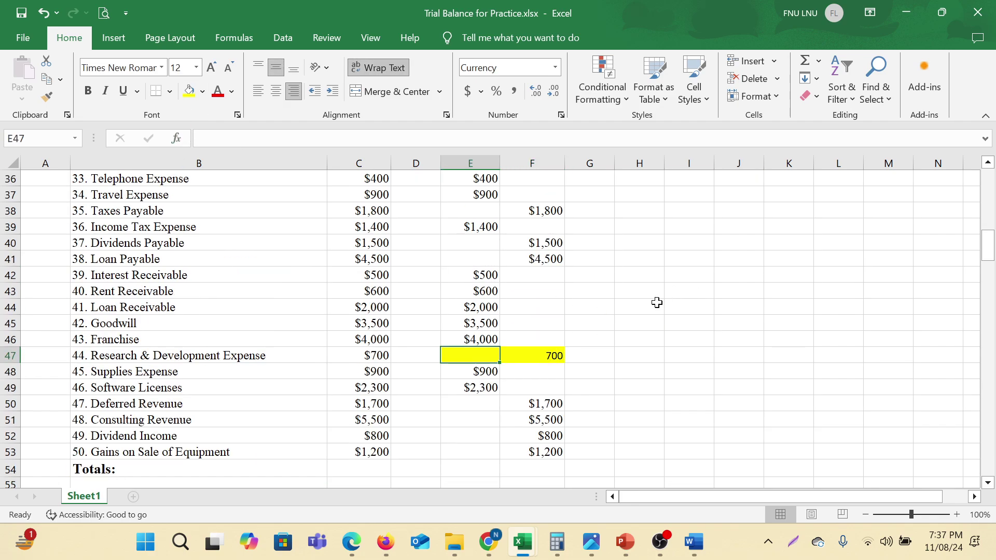
{"action": "scroll", "coordinate": [657, 302], "scroll_direction": "up", "scroll_amount": 9}
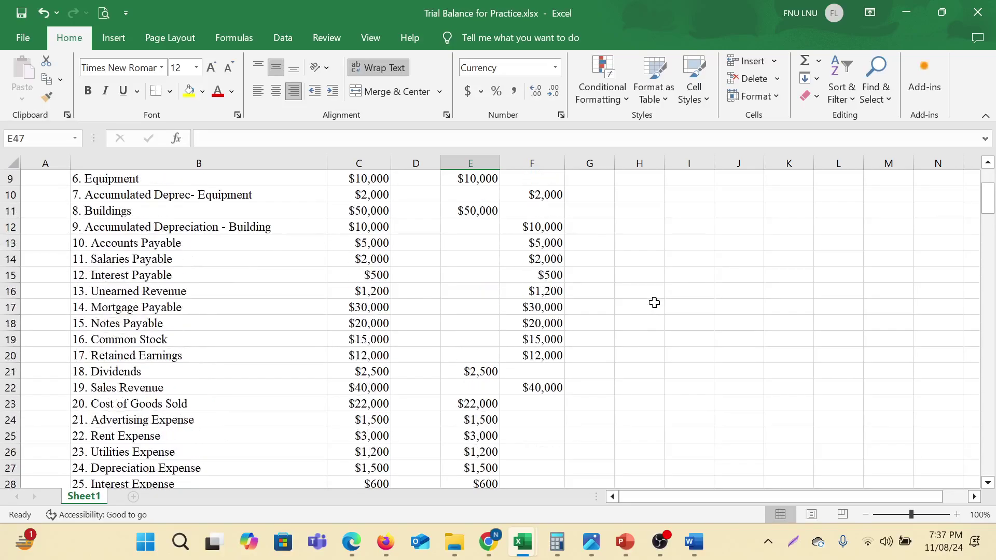
{"action": "scroll", "coordinate": [655, 302], "scroll_direction": "up", "scroll_amount": 3}
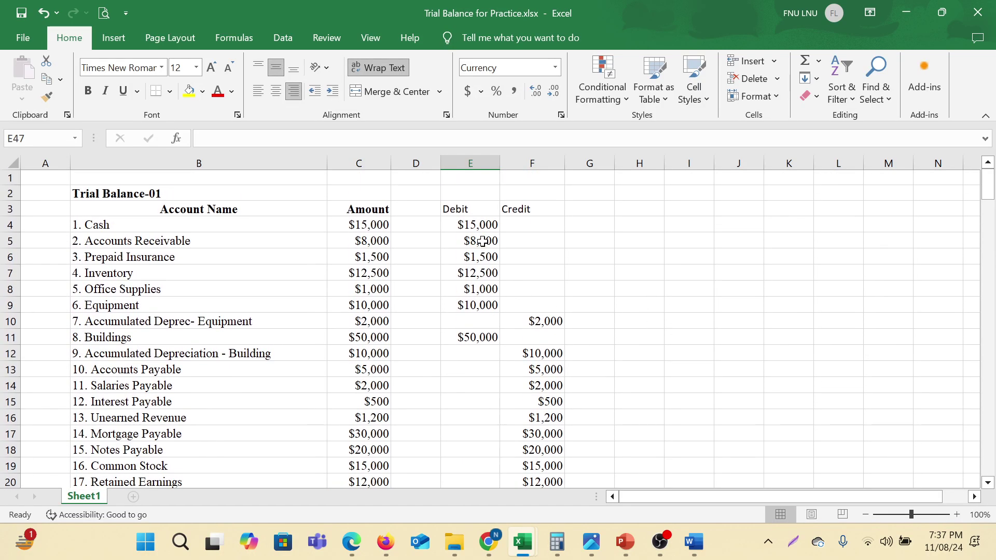
{"action": "left_click_drag", "start_coordinate": [478, 224], "coordinate": [469, 337]}
{"action": "scroll", "coordinate": [707, 292], "scroll_direction": "down", "scroll_amount": 4}
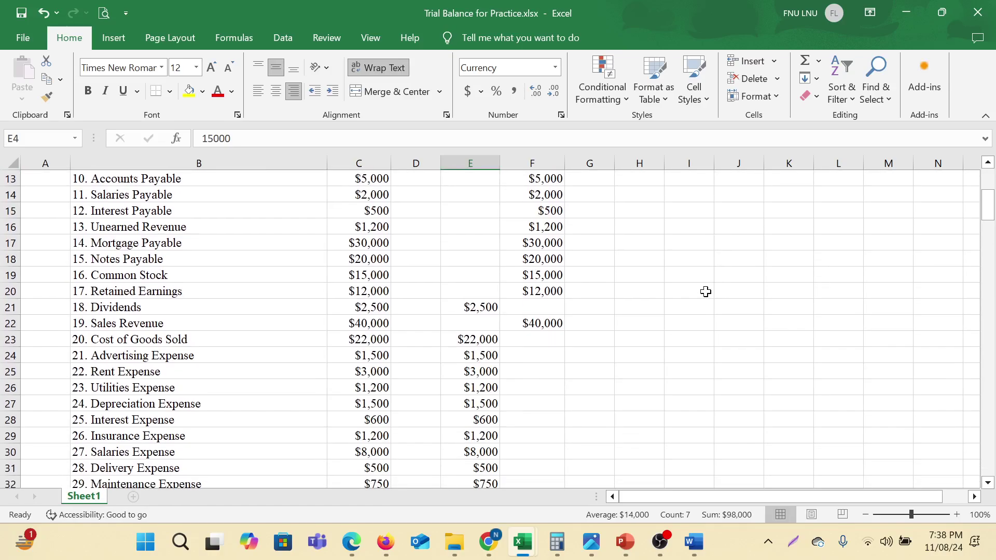
{"action": "scroll", "coordinate": [608, 295], "scroll_direction": "down", "scroll_amount": 2}
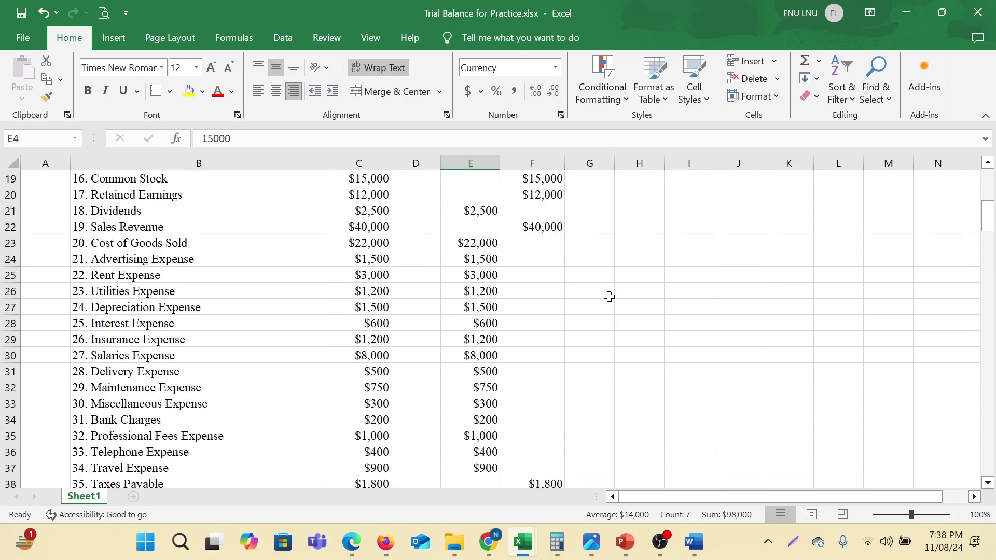
{"action": "scroll", "coordinate": [609, 297], "scroll_direction": "down", "scroll_amount": 6}
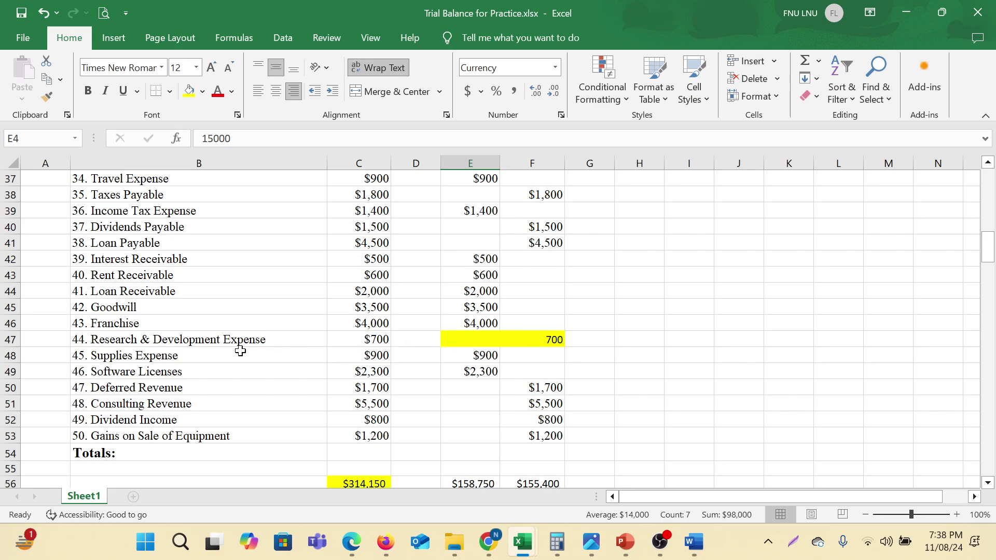
Rename the account in B47 to "44. Research & Development Payable" and check the totals below the list.
{"action": "left_click", "coordinate": [231, 342]}
{"action": "double_click", "coordinate": [286, 340]}
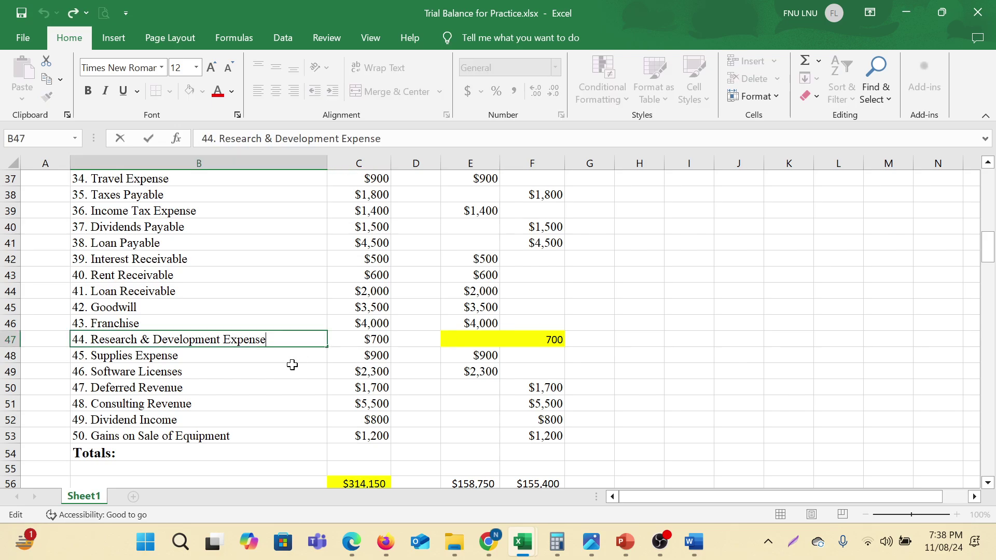
{"action": "key", "text": "BackSpace"}
{"action": "key", "text": "BackSpace"}
{"action": "key", "text": "BackSpace"}
{"action": "key", "text": "BackSpace"}
{"action": "key", "text": "BackSpace"}
{"action": "key", "text": "BackSpace"}
{"action": "key", "text": "BackSpace"}
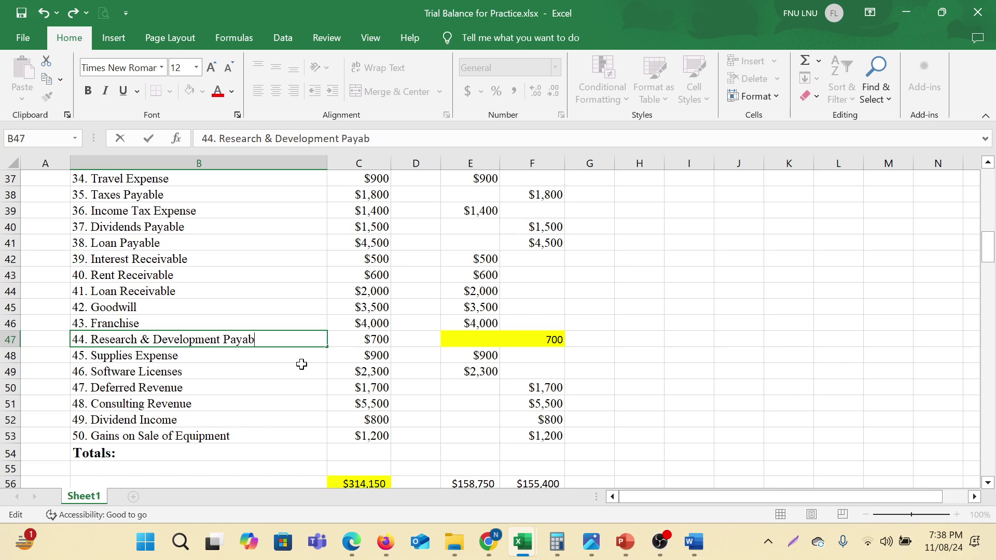
{"action": "left_click", "coordinate": [550, 339]}
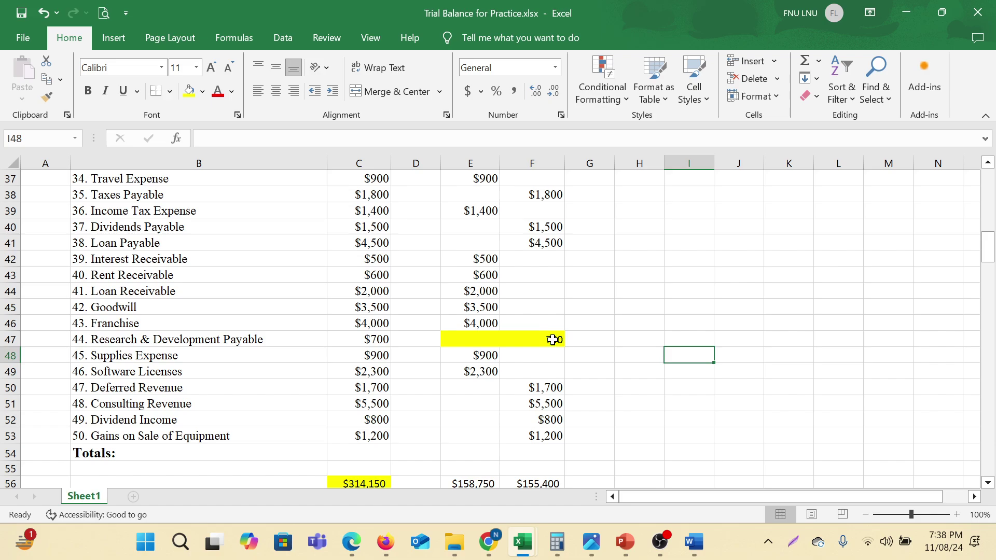
{"action": "scroll", "coordinate": [599, 333], "scroll_direction": "down", "scroll_amount": 1}
{"action": "left_click", "coordinate": [736, 340]}
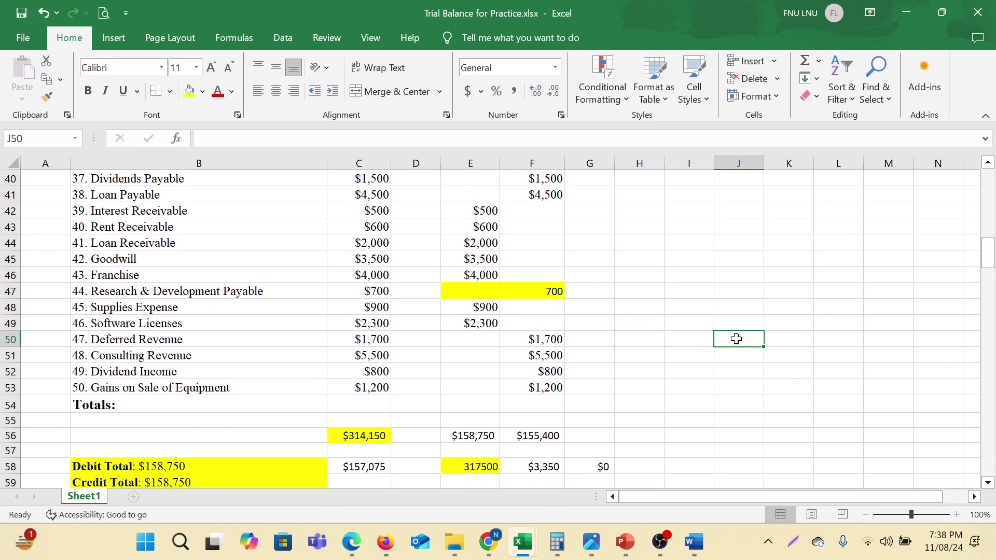
{"action": "scroll", "coordinate": [631, 324], "scroll_direction": "down", "scroll_amount": 1}
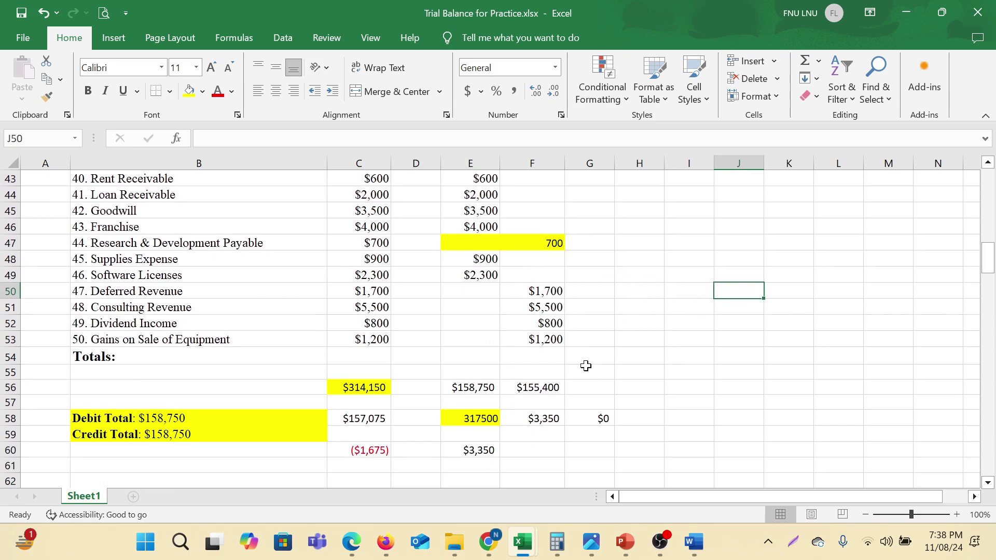
Examine the debit-credit difference formula in F58 and the range summed by the overall total in C56.
{"action": "left_click", "coordinate": [548, 418]}
{"action": "scroll", "coordinate": [663, 396], "scroll_direction": "down", "scroll_amount": 1}
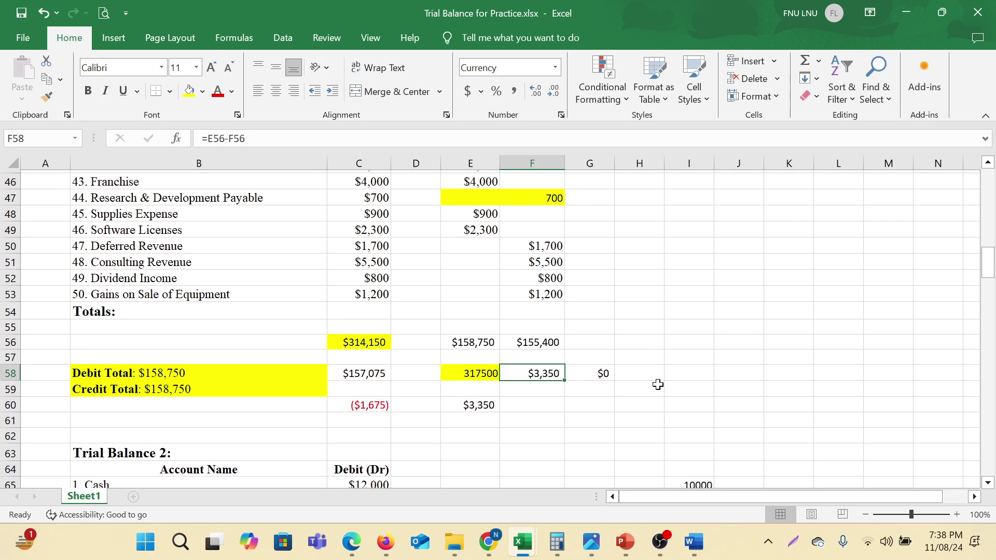
{"action": "left_click", "coordinate": [361, 341]}
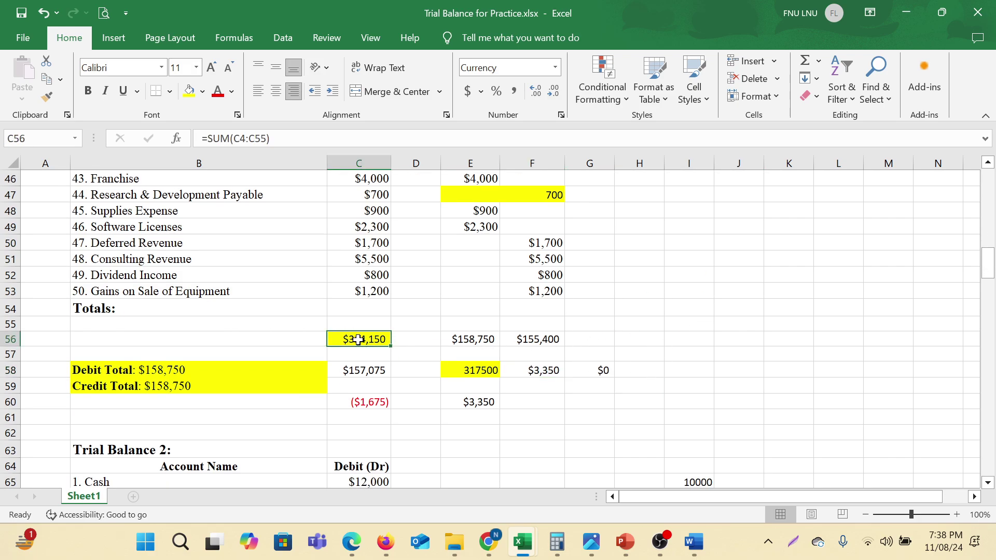
{"action": "key", "text": "F2"}
{"action": "scroll", "coordinate": [493, 310], "scroll_direction": "up", "scroll_amount": 1}
{"action": "scroll", "coordinate": [493, 309], "scroll_direction": "up", "scroll_amount": 15}
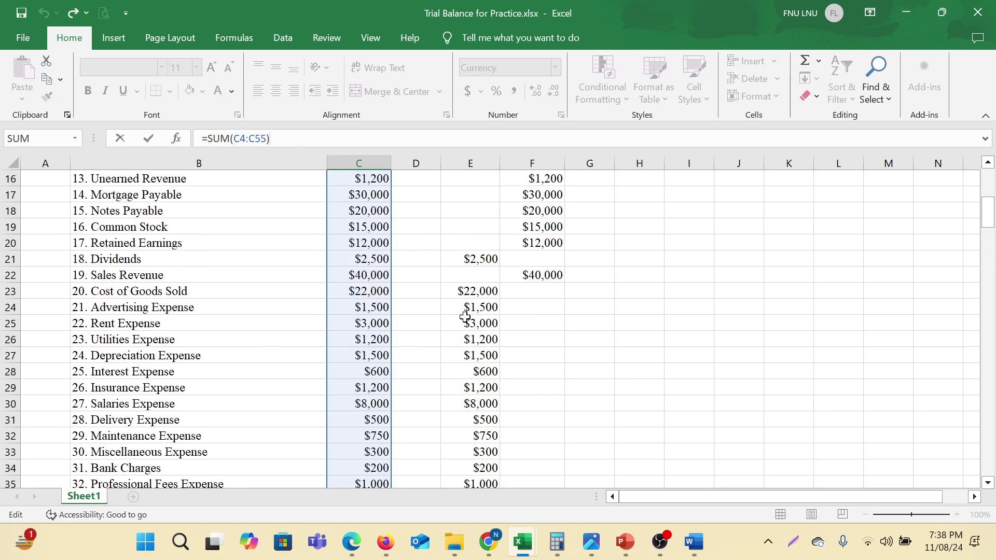
{"action": "key", "text": "Return"}
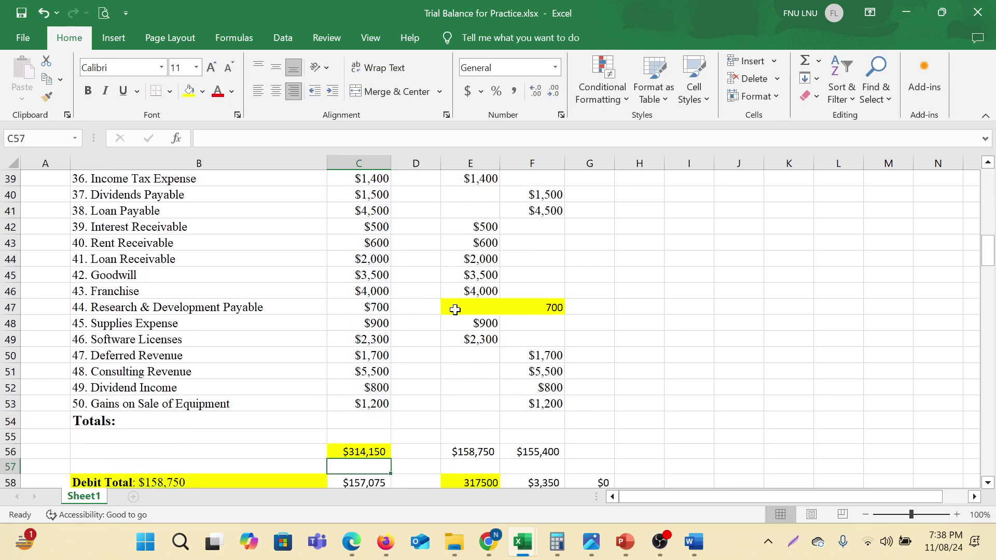
{"action": "scroll", "coordinate": [425, 300], "scroll_direction": "down", "scroll_amount": 2}
{"action": "left_click", "coordinate": [383, 403]}
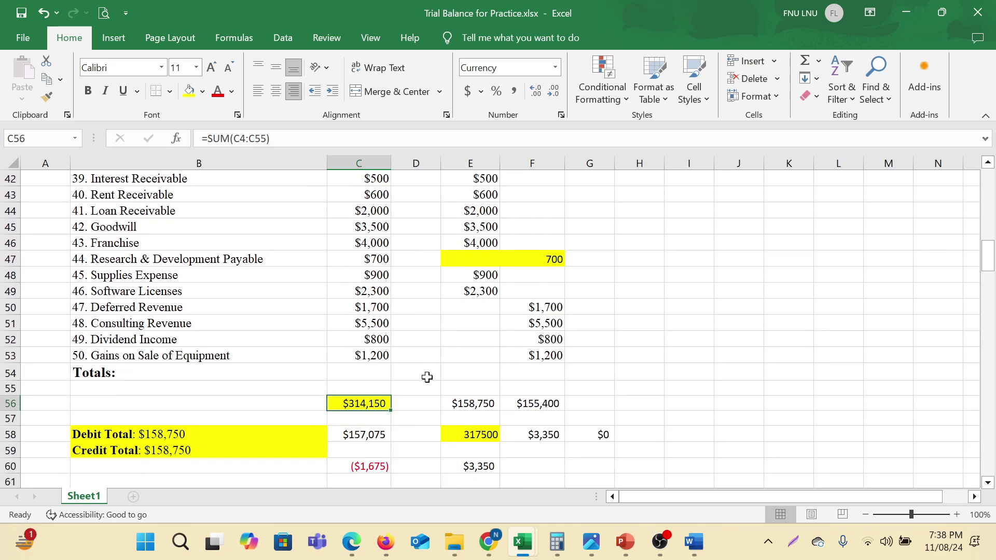
Fill the debit and credit totals in E56:F56 with yellow.
{"action": "scroll", "coordinate": [415, 363], "scroll_direction": "down", "scroll_amount": 1}
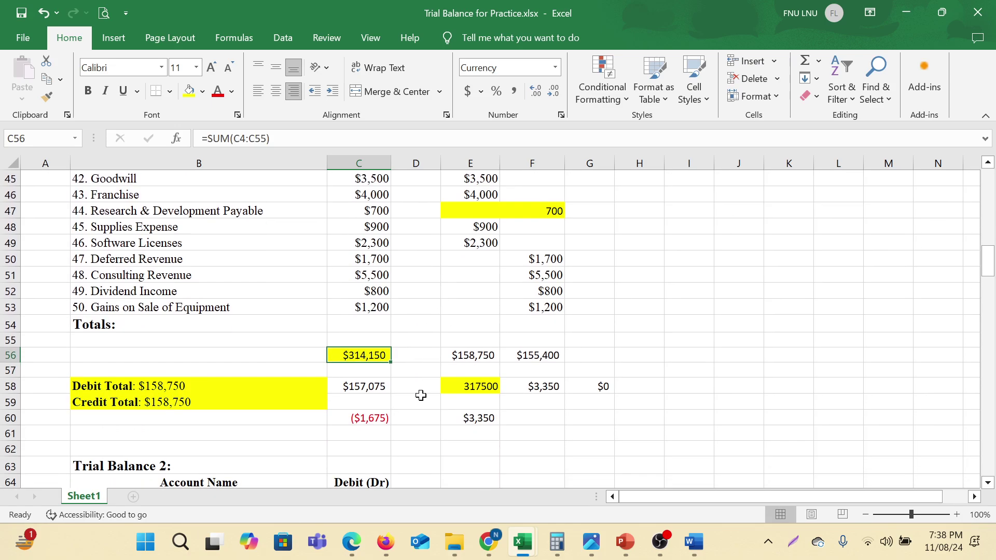
{"action": "left_click_drag", "start_coordinate": [472, 357], "coordinate": [535, 357]}
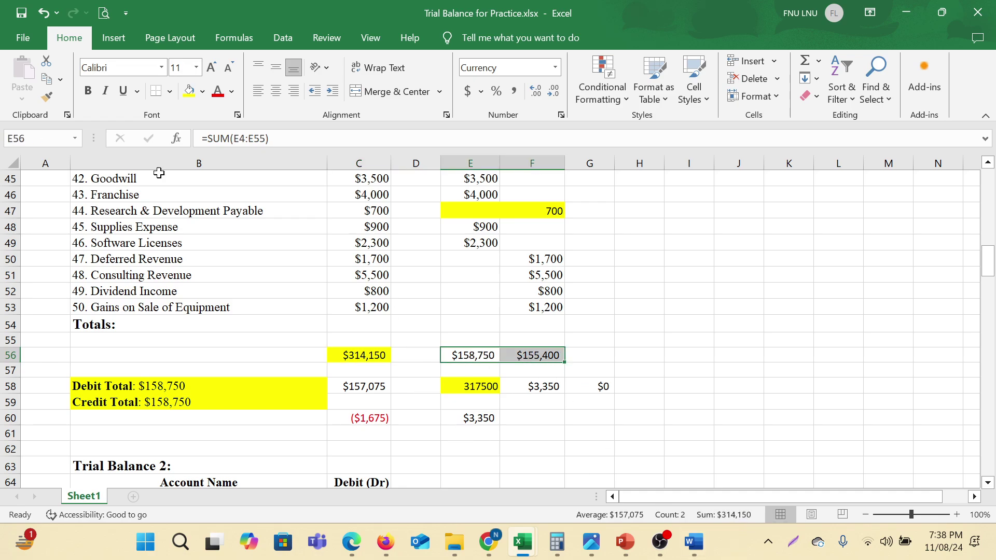
{"action": "left_click", "coordinate": [190, 91]}
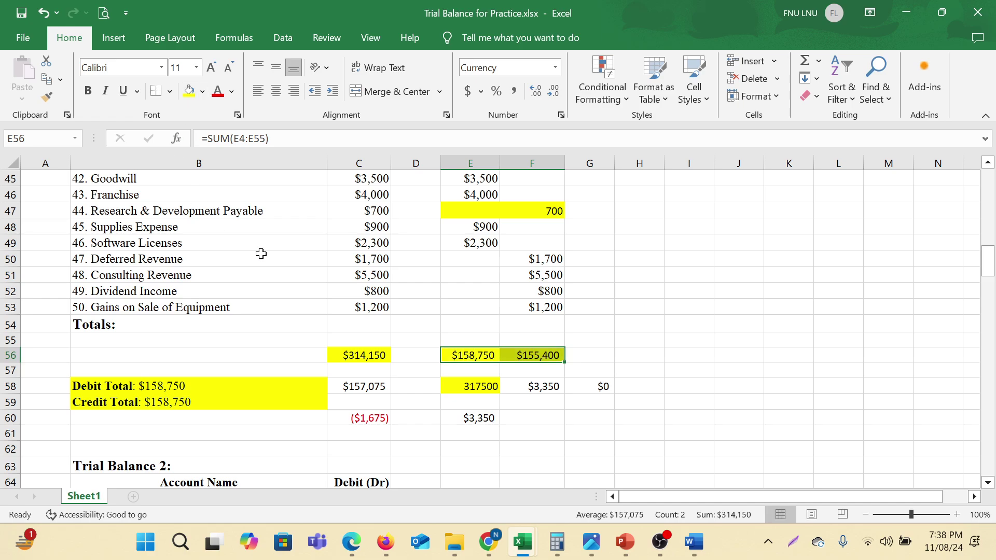
Compare the doubled stated total in E58 with the stated totals in B58:B59, the C56 sum and the F58 difference.
{"action": "left_click", "coordinate": [474, 386]}
{"action": "left_click_drag", "start_coordinate": [178, 388], "coordinate": [187, 401]}
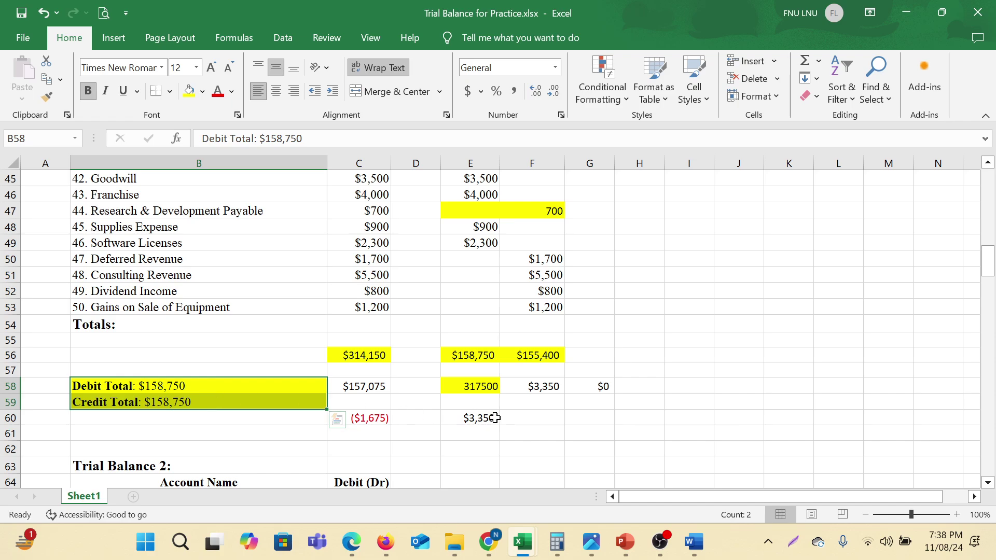
{"action": "left_click", "coordinate": [483, 388]}
{"action": "key", "text": "F2"}
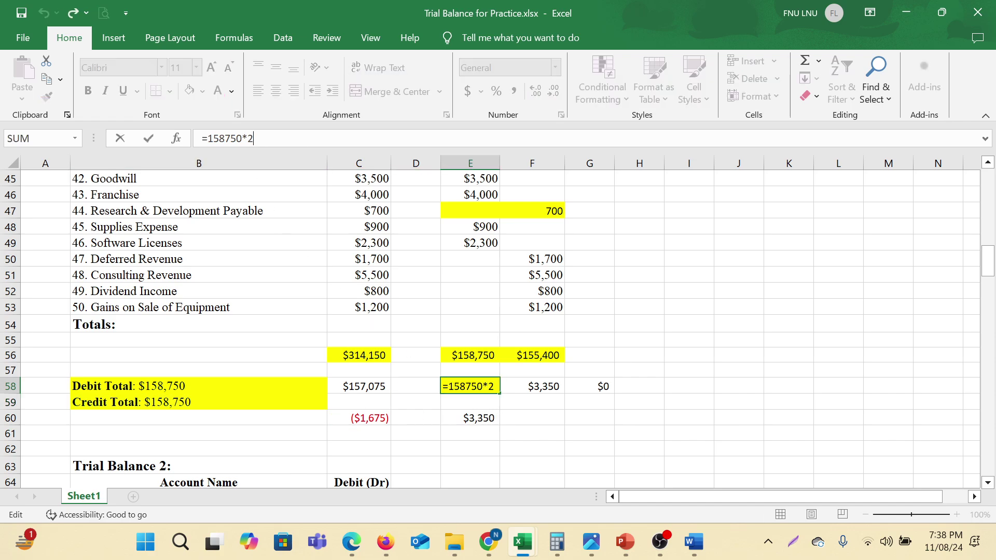
{"action": "key", "text": "Return"}
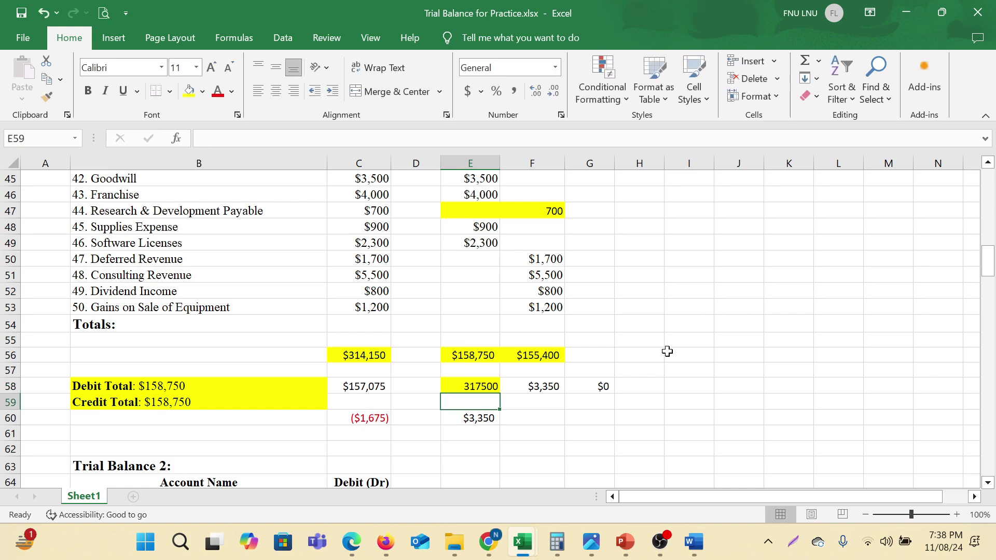
{"action": "left_click", "coordinate": [497, 387]}
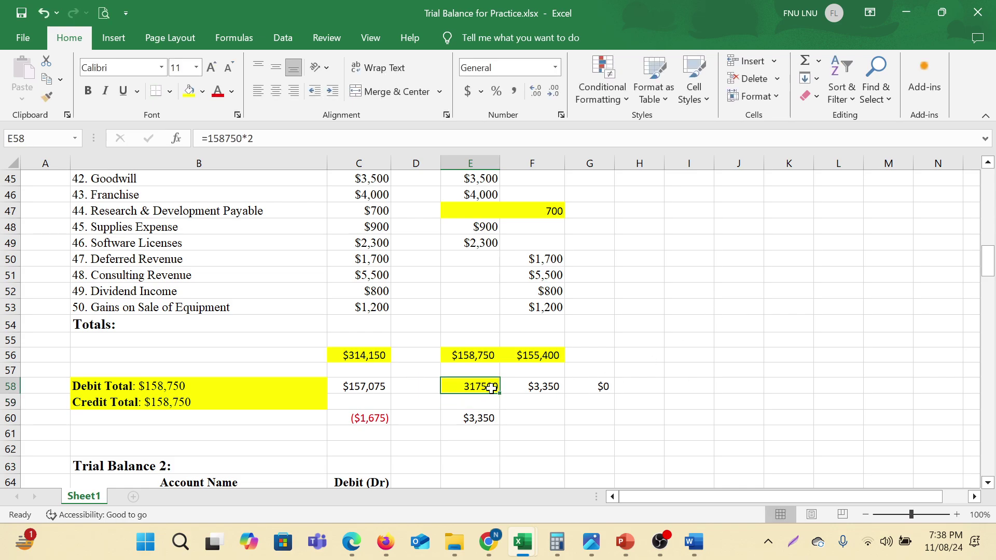
{"action": "left_click", "coordinate": [369, 357]}
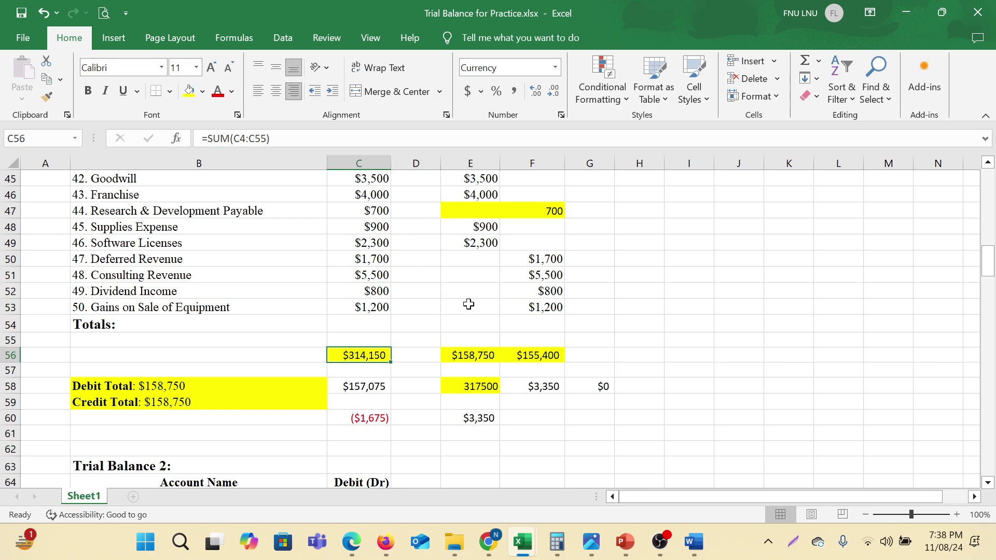
{"action": "left_click", "coordinate": [485, 387]}
{"action": "left_click", "coordinate": [562, 388]}
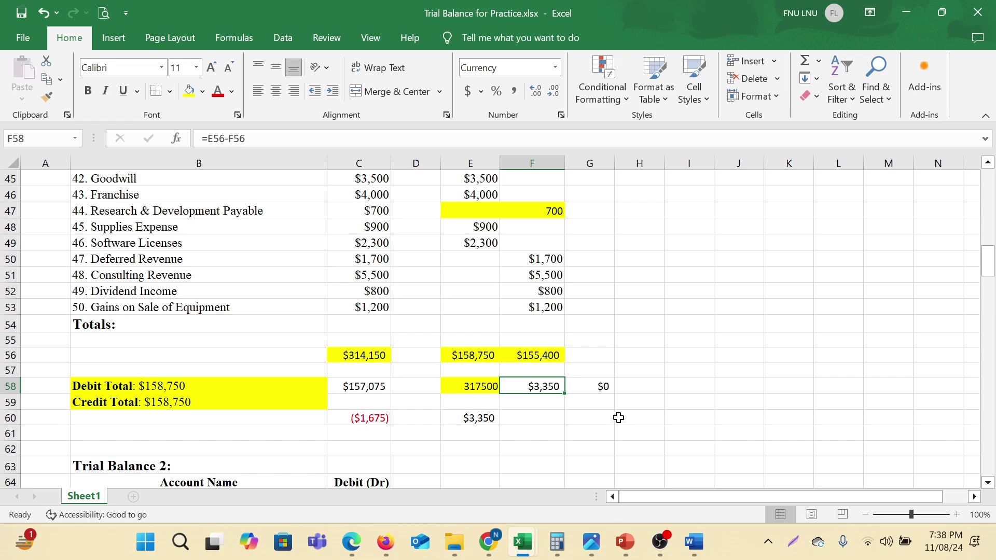
Enter the balancing credit amount 3350 in F54 on the Totals row.
{"action": "left_click", "coordinate": [538, 322]}
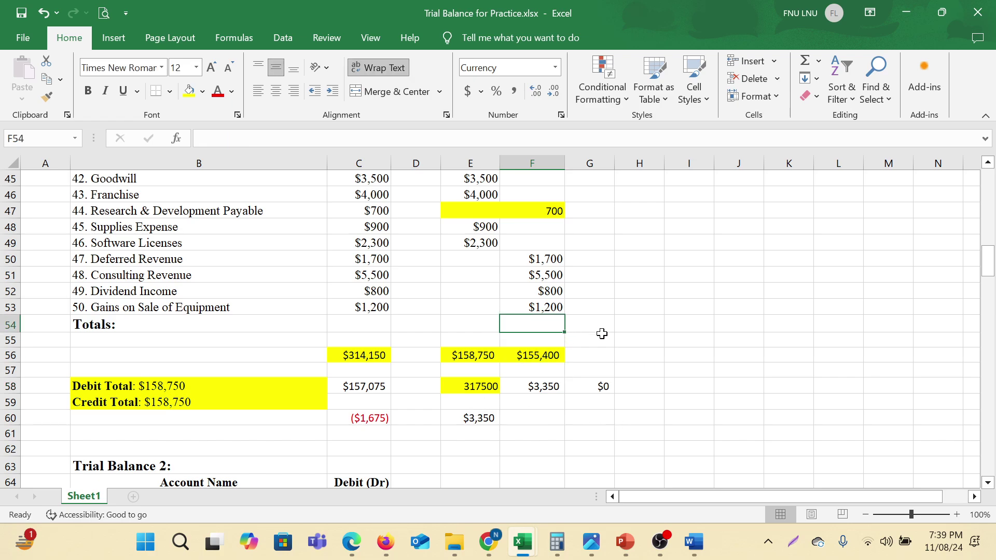
{"action": "type", "text": "33"}
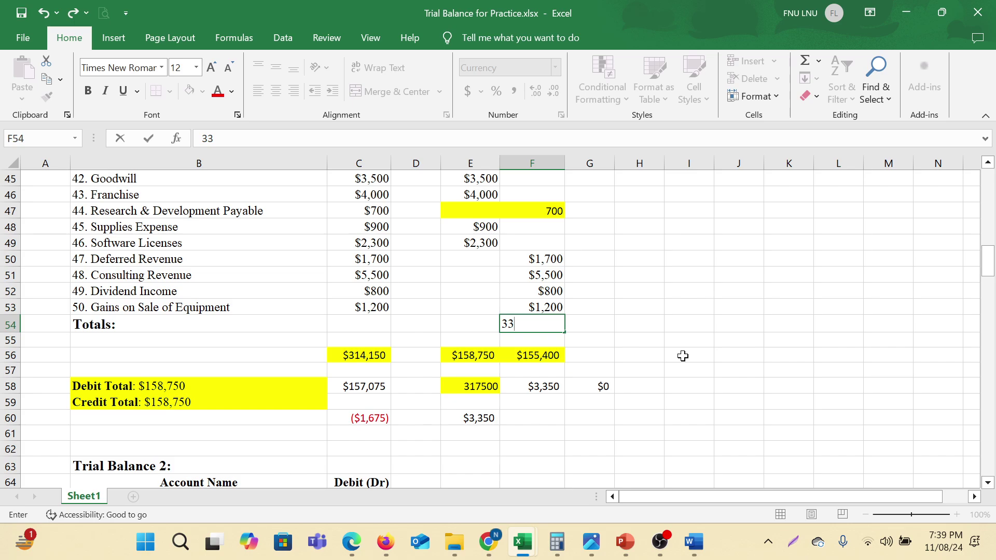
{"action": "type", "text": "50"}
Insert a row above the Totals row and move the 3,350 credit amount up into F54.
{"action": "left_click", "coordinate": [23, 327]}
{"action": "right_click", "coordinate": [23, 326]}
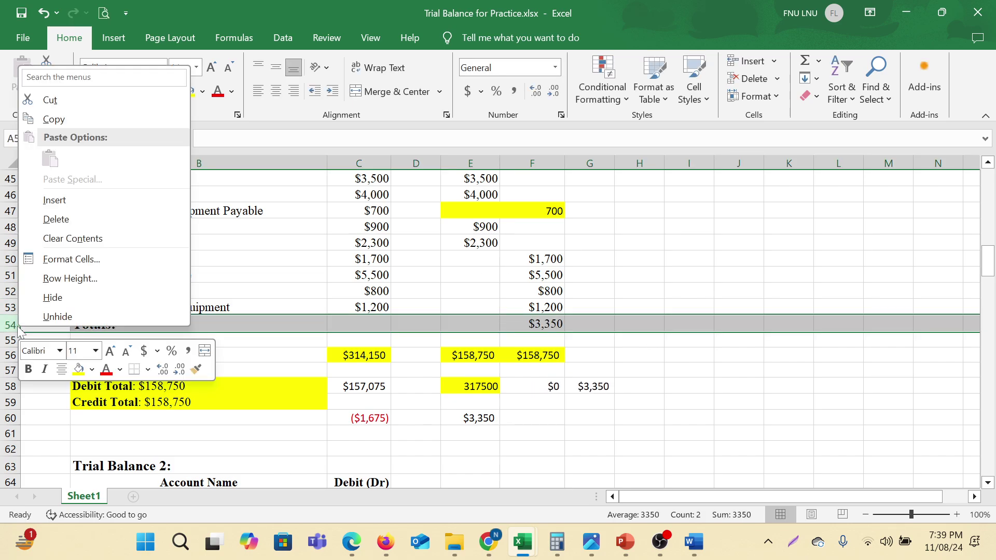
{"action": "left_click", "coordinate": [78, 207]}
{"action": "left_click", "coordinate": [106, 327]}
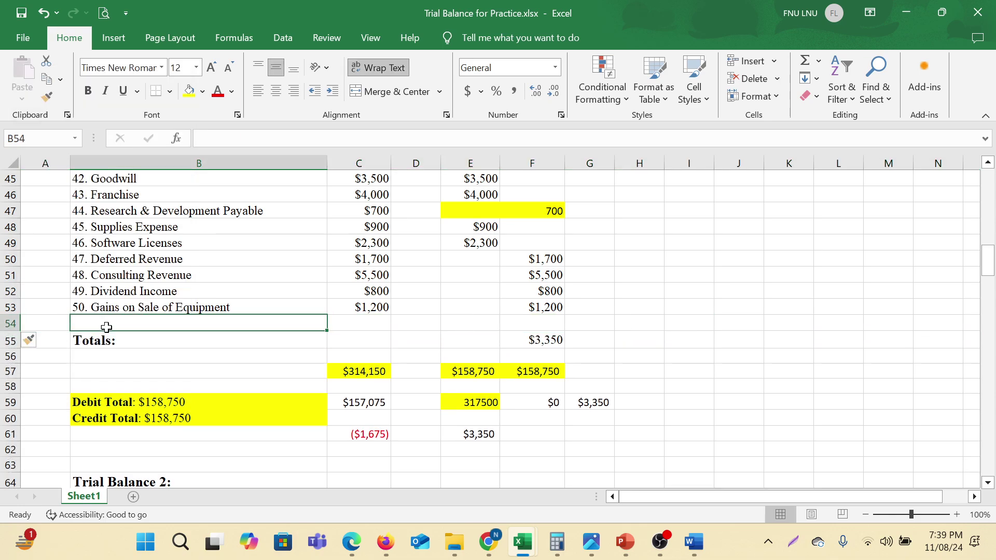
{"action": "left_click", "coordinate": [540, 340]}
{"action": "left_click_drag", "start_coordinate": [540, 333], "coordinate": [519, 321]}
Label the new row's account in B54 as "51. Suspenses Account".
{"action": "left_click", "coordinate": [140, 325]}
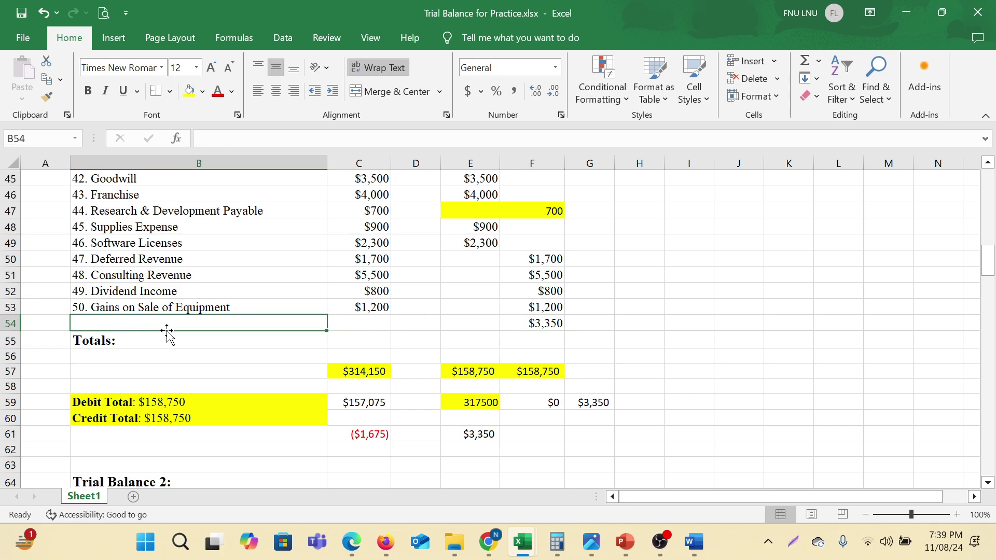
{"action": "type", "text": "51"}
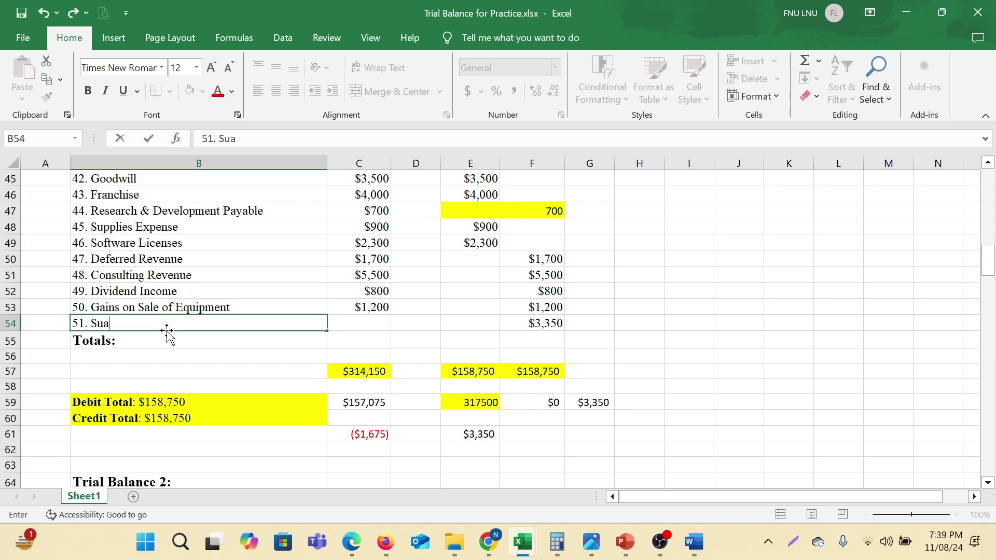
{"action": "type", "text": ". Suspenses Account"}
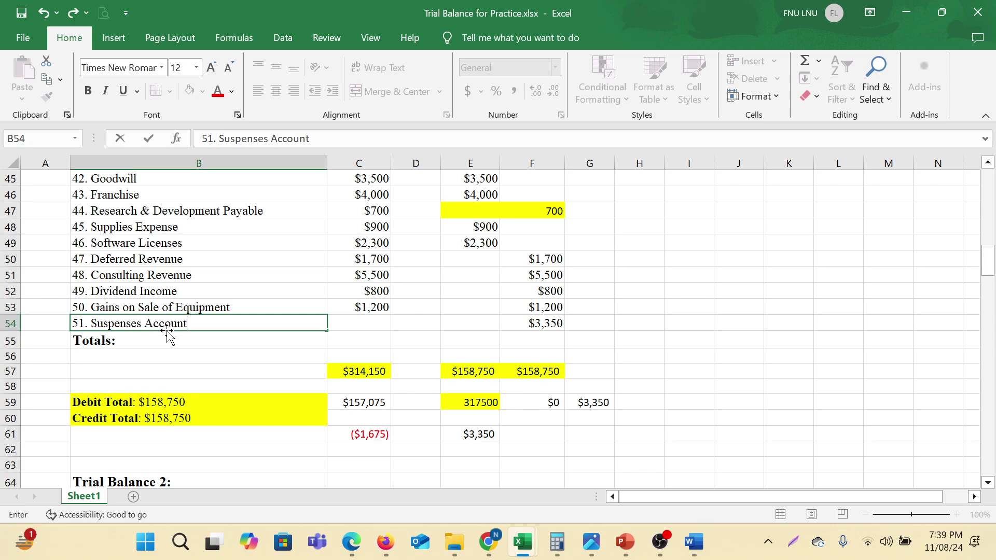
{"action": "left_click", "coordinate": [337, 330]}
{"action": "left_click", "coordinate": [522, 323]}
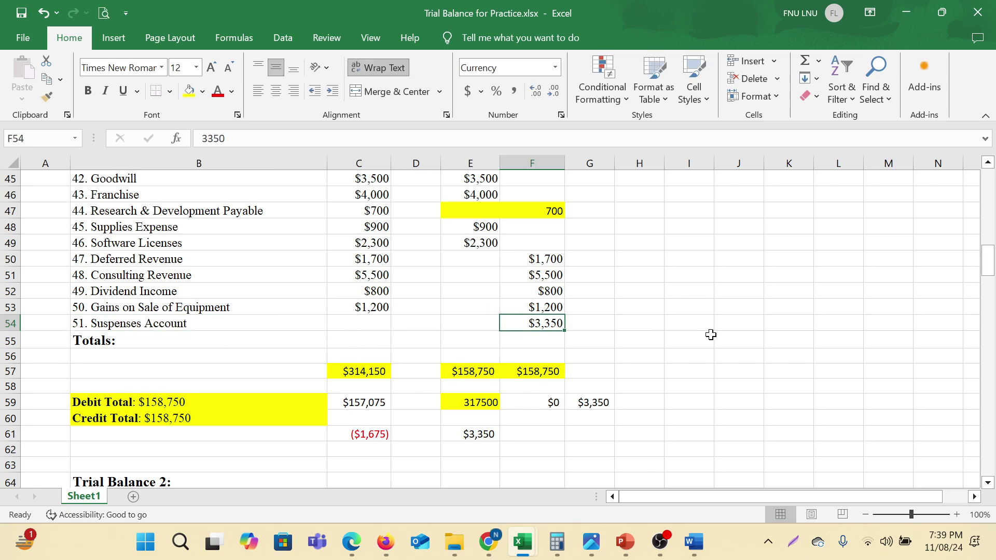
Compare the debit and credit totals in E57:F57 with the stated totals in B59:B60.
{"action": "left_click", "coordinate": [697, 309]}
{"action": "left_click", "coordinate": [533, 370]}
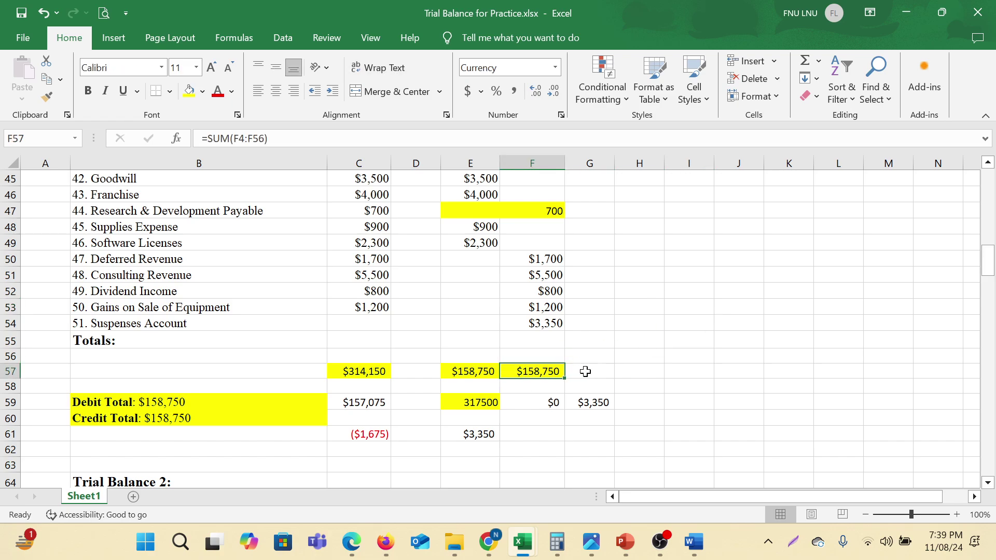
{"action": "left_click", "coordinate": [470, 375]}
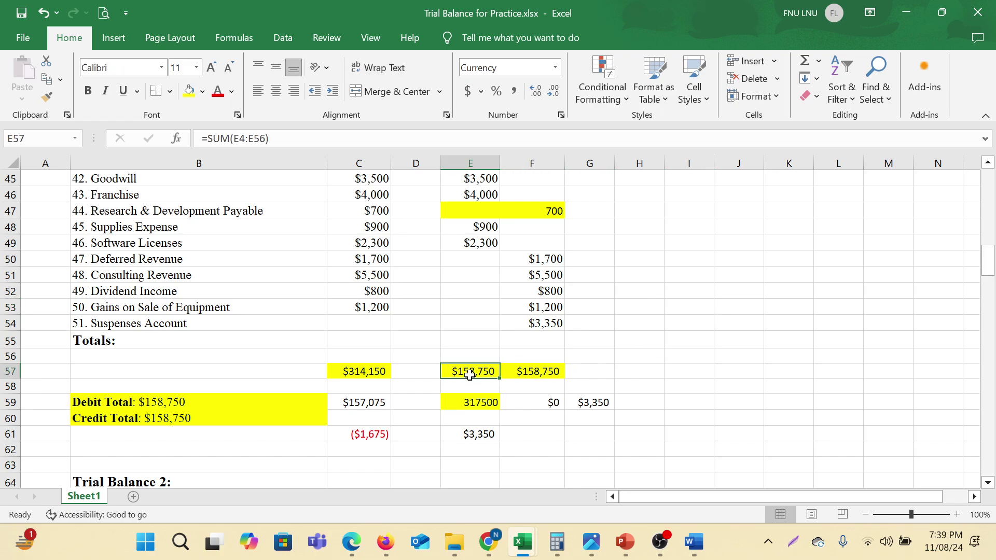
{"action": "left_click", "coordinate": [197, 421]}
{"action": "left_click", "coordinate": [534, 372]}
{"action": "left_click", "coordinate": [648, 357]}
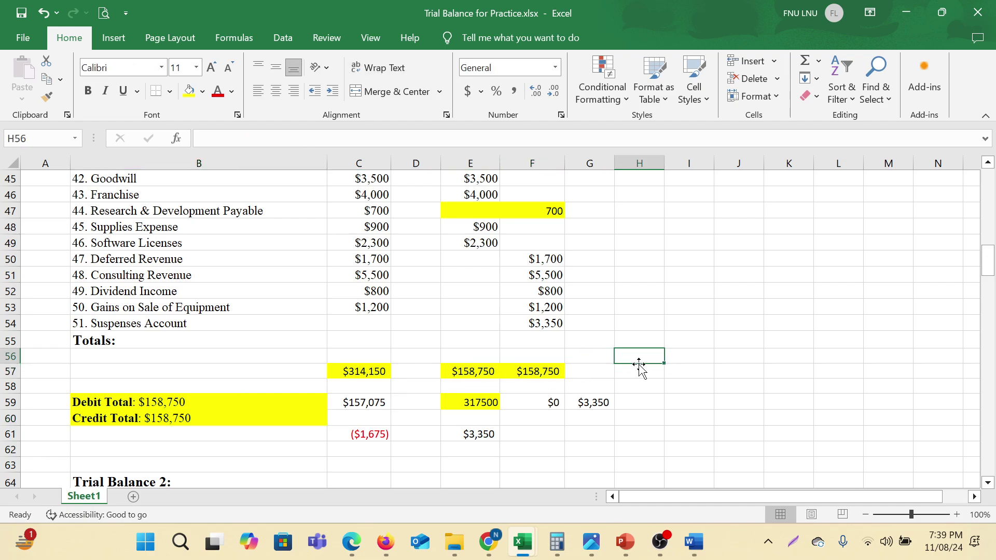
{"action": "left_click", "coordinate": [140, 401]}
{"action": "left_click", "coordinate": [204, 416]}
{"action": "left_click", "coordinate": [195, 401]}
{"action": "left_click", "coordinate": [191, 419]}
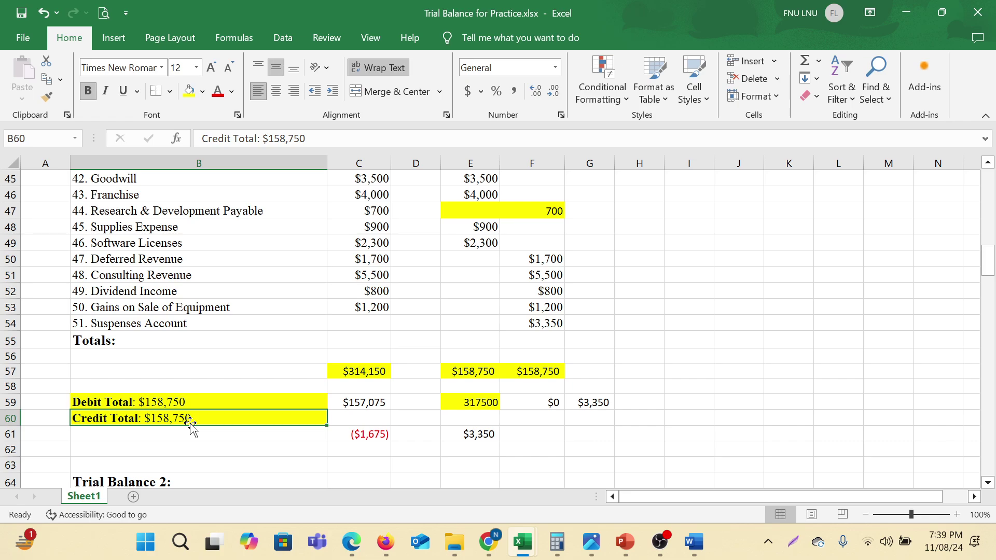
Review the account names from Cash down the list and the Research & Development Payable entry in row 47.
{"action": "scroll", "coordinate": [322, 284], "scroll_direction": "up", "scroll_amount": 15}
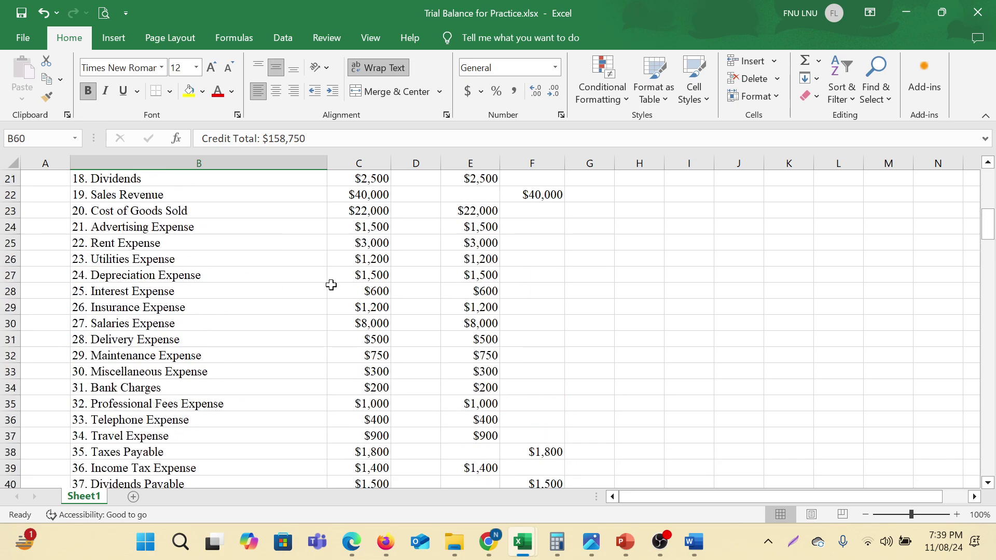
{"action": "left_click_drag", "start_coordinate": [157, 231], "coordinate": [244, 479]}
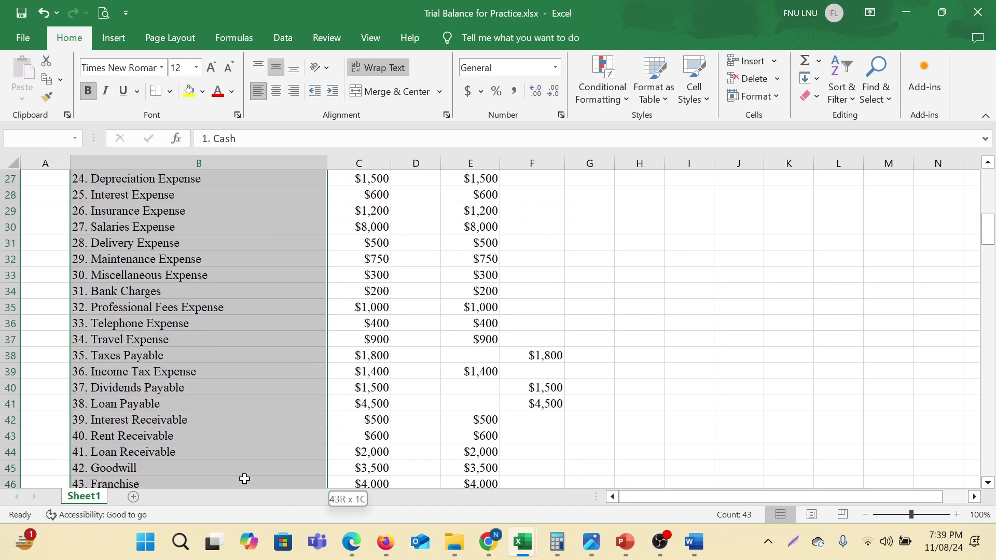
{"action": "scroll", "coordinate": [319, 406], "scroll_direction": "down", "scroll_amount": 2}
{"action": "scroll", "coordinate": [380, 439], "scroll_direction": "down", "scroll_amount": 1}
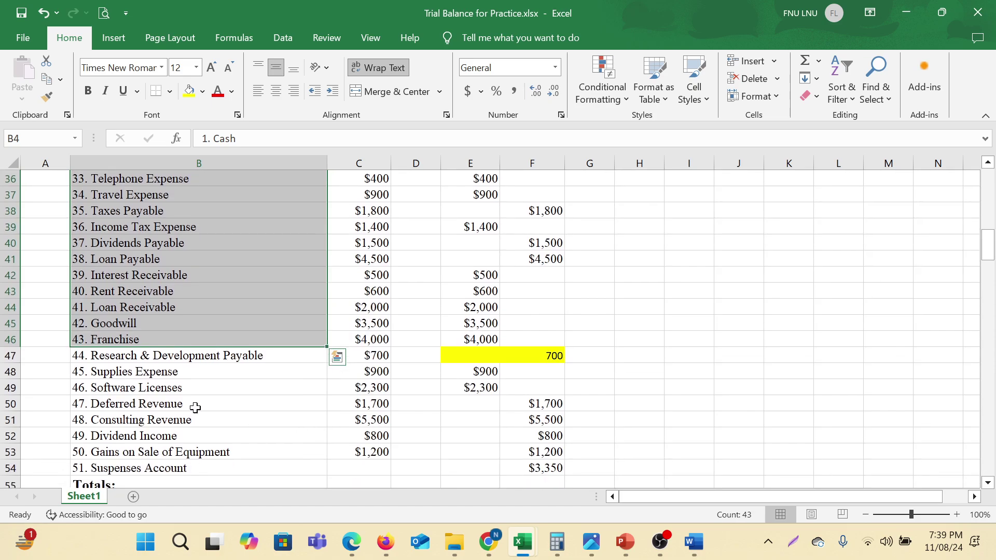
{"action": "left_click", "coordinate": [217, 355]}
{"action": "left_click_drag", "start_coordinate": [327, 363], "coordinate": [389, 366]}
{"action": "left_click", "coordinate": [554, 356]}
{"action": "scroll", "coordinate": [640, 357], "scroll_direction": "down", "scroll_amount": 1}
{"action": "scroll", "coordinate": [640, 357], "scroll_direction": "down", "scroll_amount": 3}
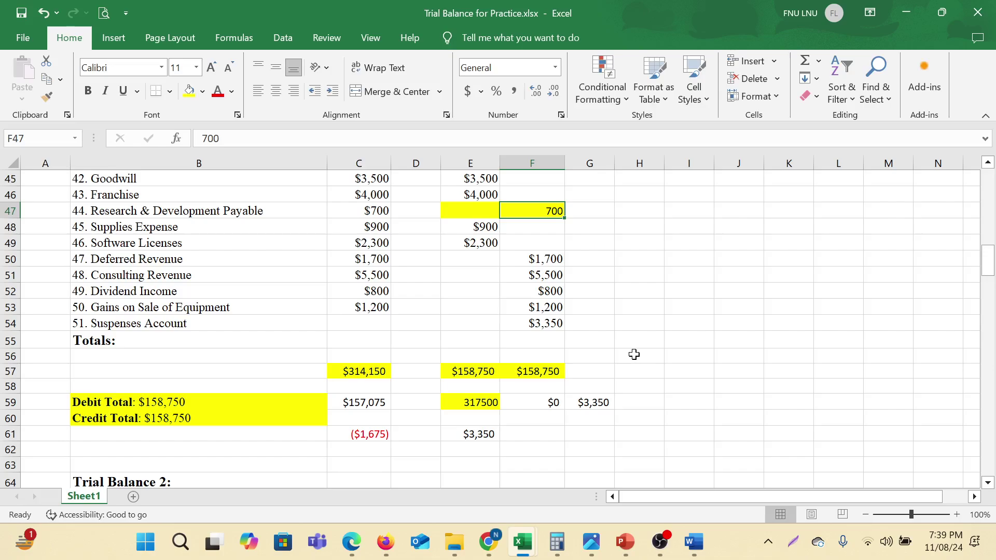
Check the difference in G59 and the suspense amount against the column totals and the stated debit and credit totals.
{"action": "left_click", "coordinate": [607, 402]}
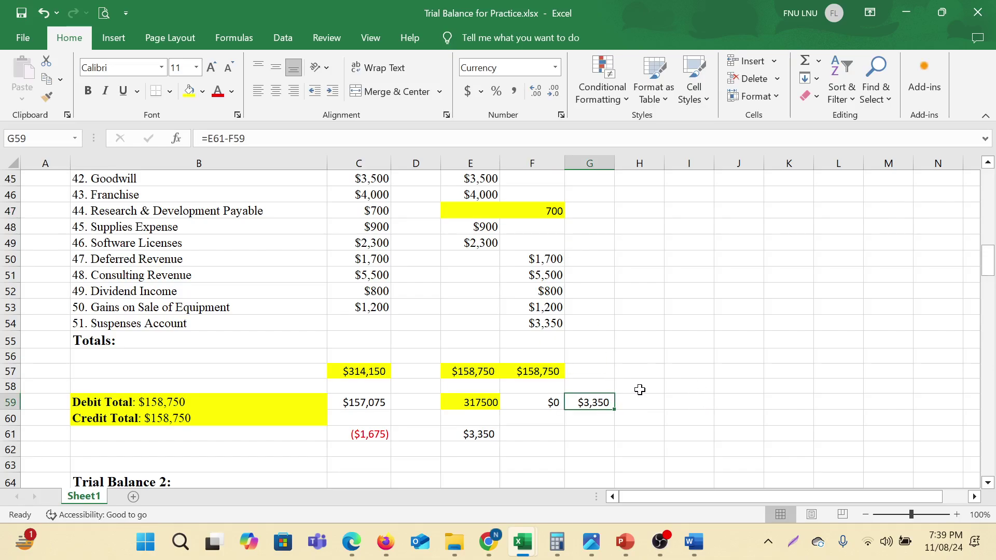
{"action": "left_click", "coordinate": [541, 321]}
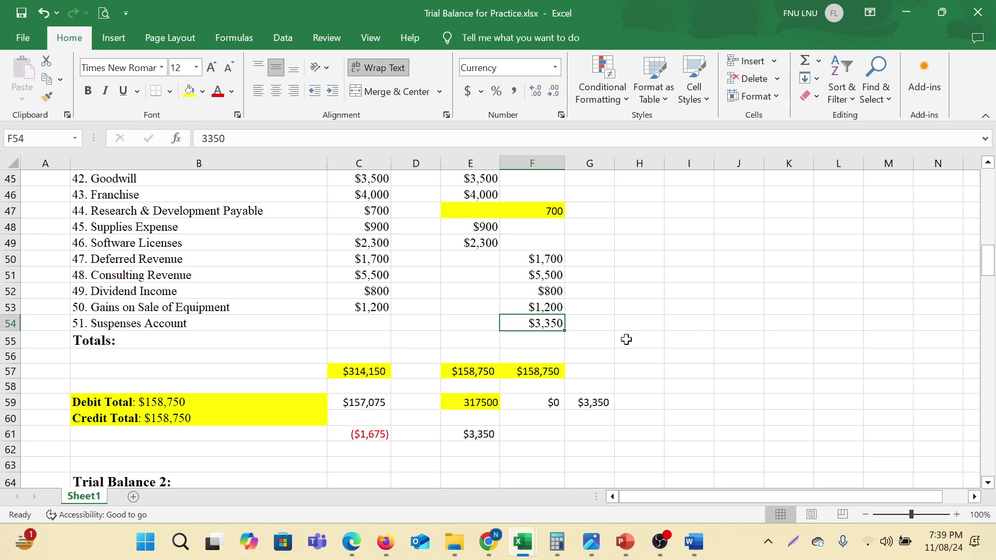
{"action": "left_click", "coordinate": [480, 372]}
{"action": "left_click", "coordinate": [549, 371]}
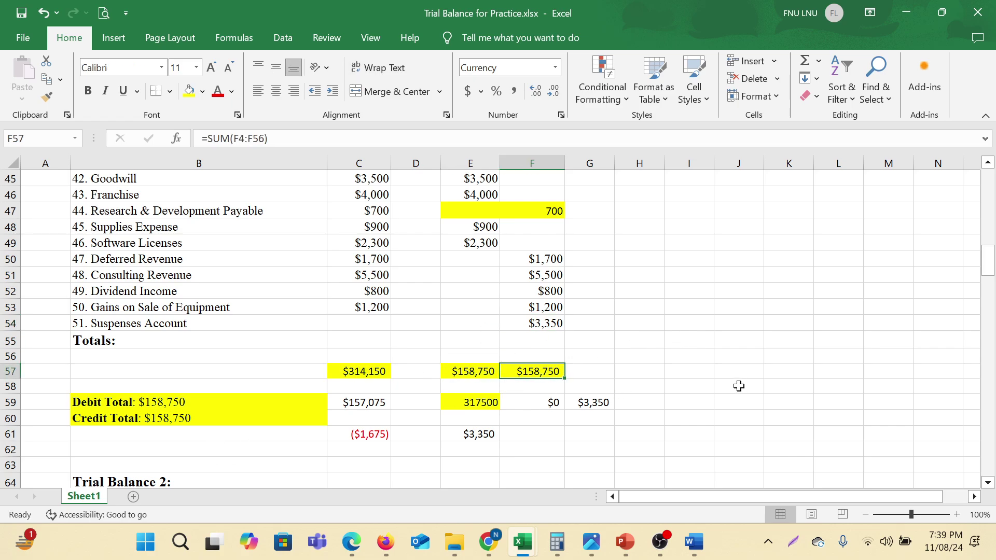
{"action": "left_click_drag", "start_coordinate": [173, 402], "coordinate": [176, 420]}
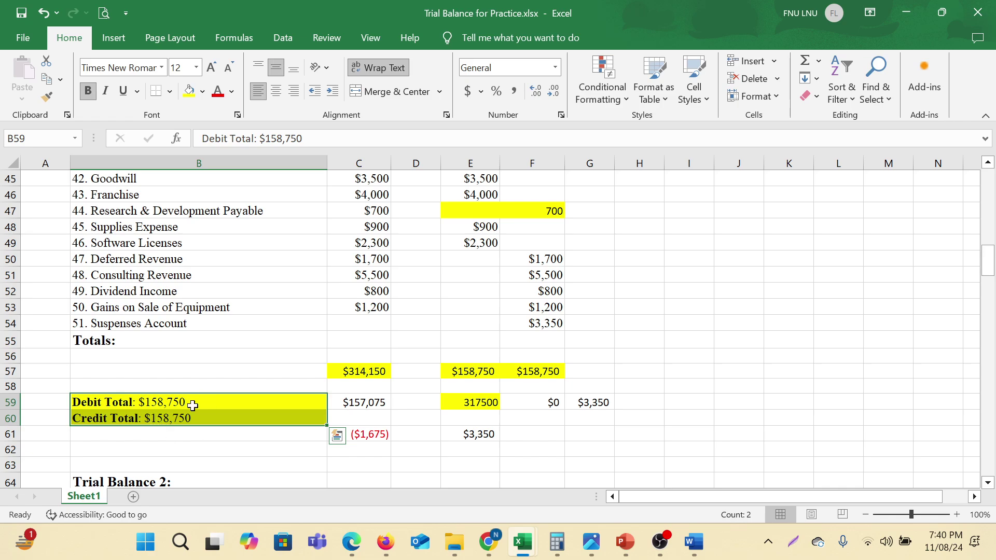
{"action": "scroll", "coordinate": [256, 315], "scroll_direction": "up", "scroll_amount": 1}
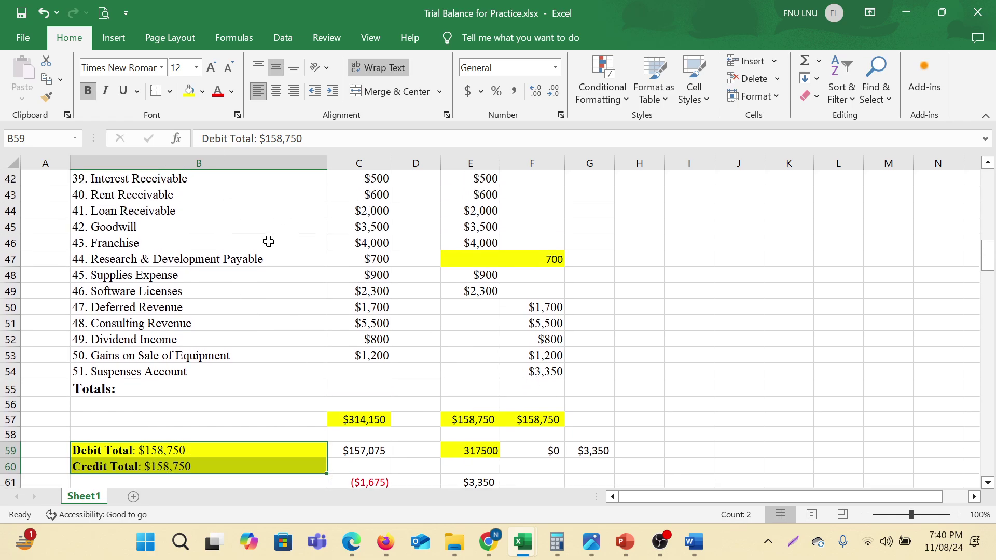
Set the fill of the Research & Development Payable debit and credit cells E47:F47 to white.
{"action": "left_click", "coordinate": [548, 377]}
{"action": "scroll", "coordinate": [596, 368], "scroll_direction": "up", "scroll_amount": 2}
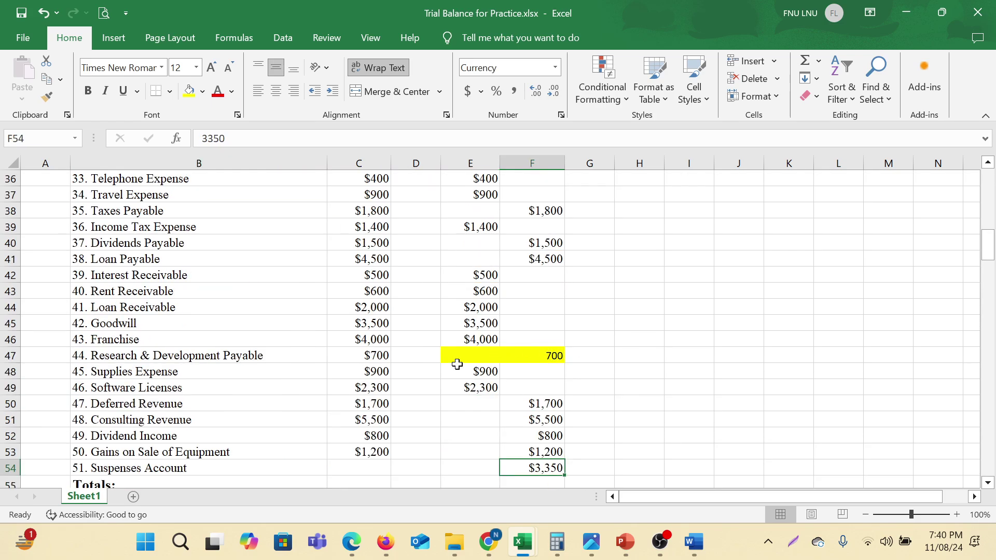
{"action": "left_click_drag", "start_coordinate": [496, 357], "coordinate": [547, 353]}
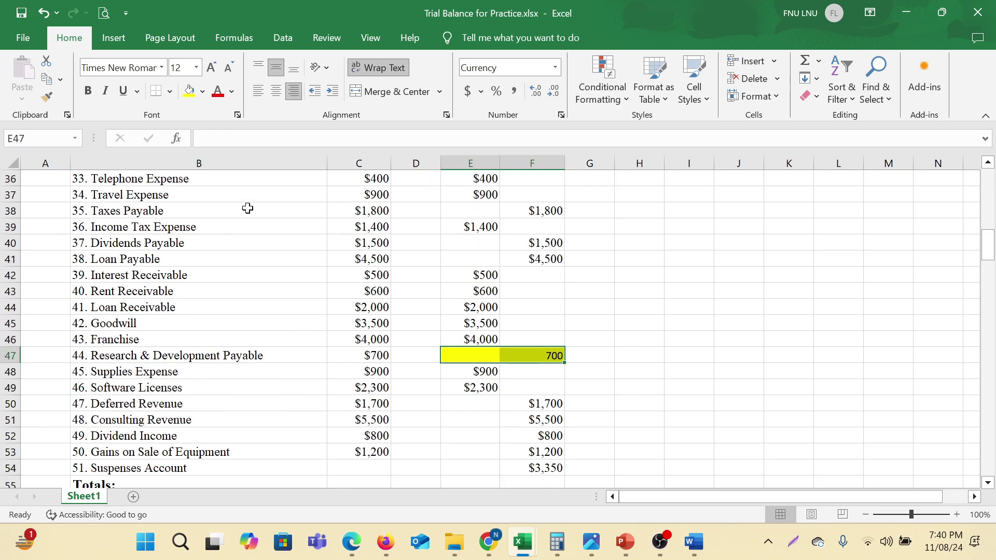
{"action": "left_click", "coordinate": [202, 92]}
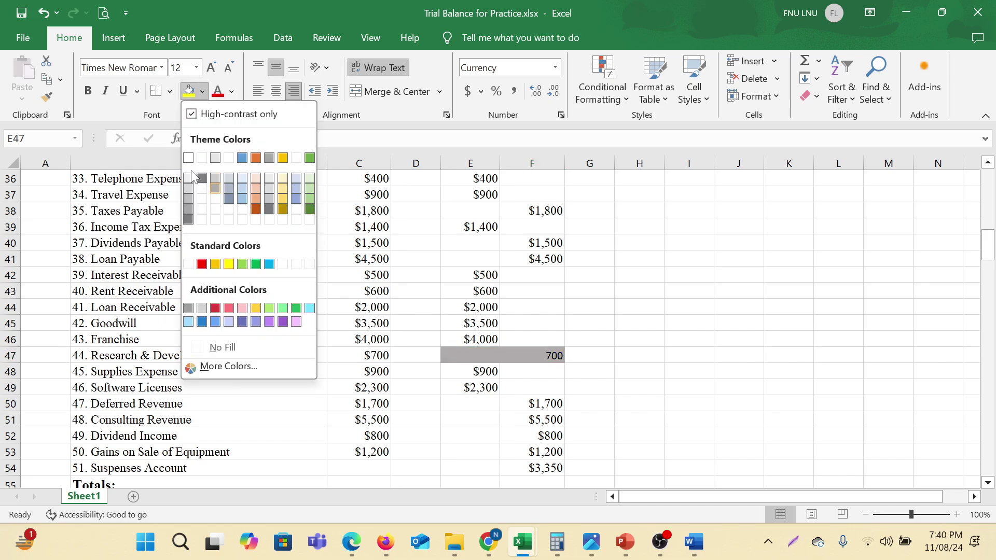
{"action": "left_click", "coordinate": [190, 161]}
{"action": "left_click", "coordinate": [723, 333]}
{"action": "left_click", "coordinate": [533, 356]}
Review Trial Balance-01 from its heading through the account list to the debit and credit totals.
{"action": "scroll", "coordinate": [709, 359], "scroll_direction": "down", "scroll_amount": 4}
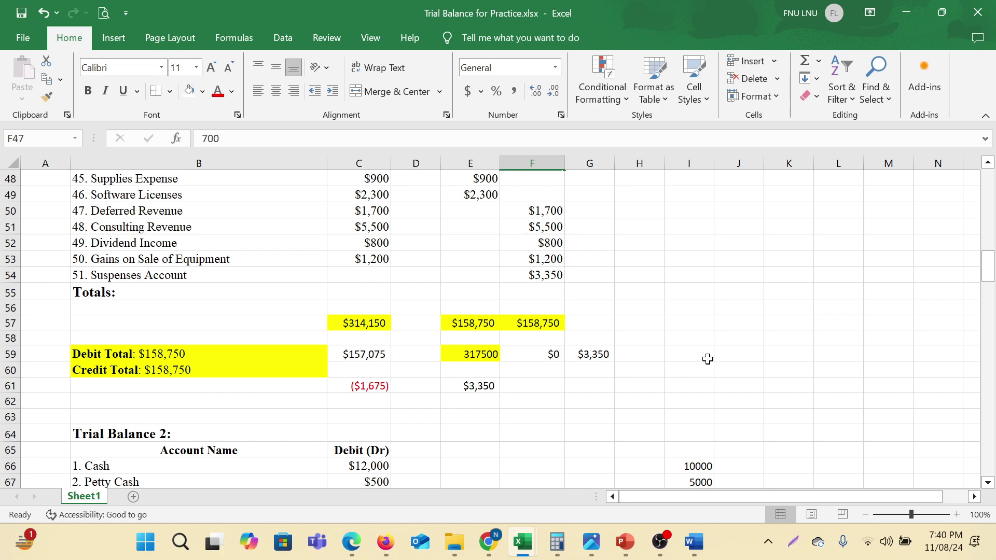
{"action": "scroll", "coordinate": [355, 412], "scroll_direction": "up", "scroll_amount": 16}
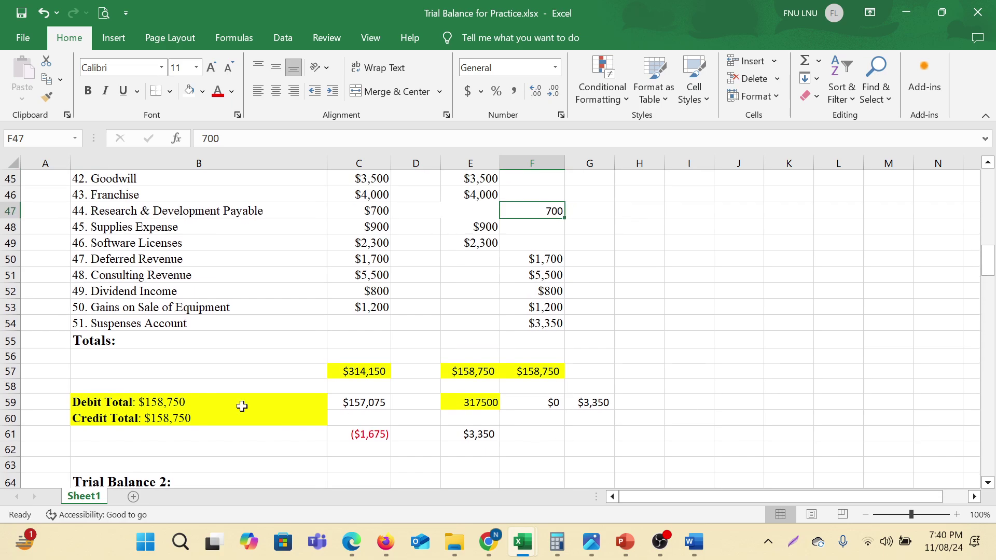
{"action": "left_click", "coordinate": [116, 194]}
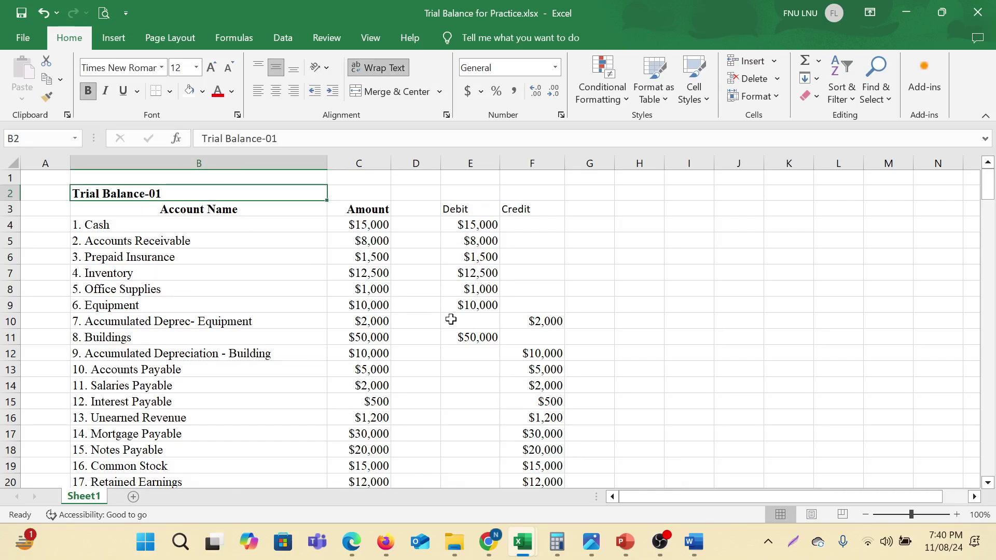
{"action": "scroll", "coordinate": [467, 316], "scroll_direction": "down", "scroll_amount": 6}
{"action": "scroll", "coordinate": [581, 289], "scroll_direction": "down", "scroll_amount": 11}
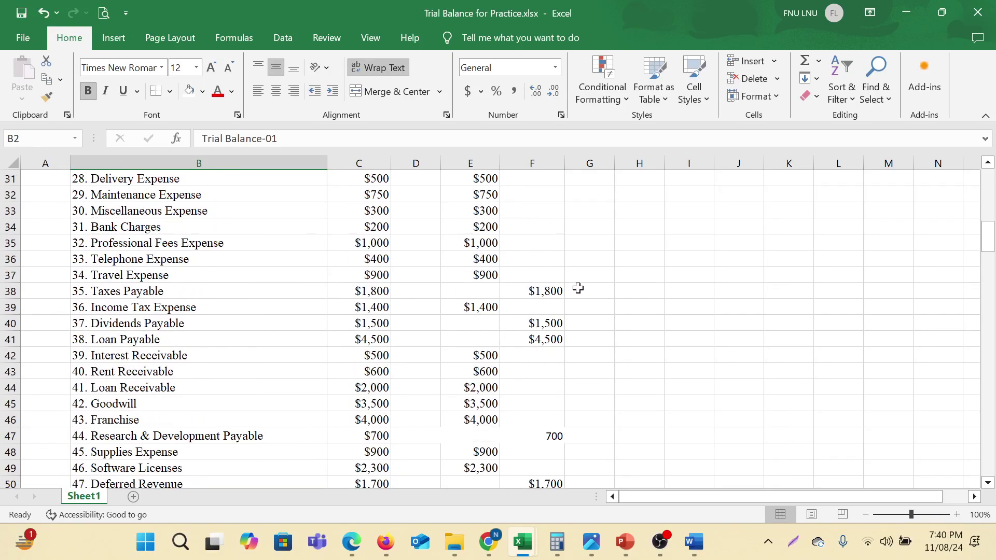
{"action": "scroll", "coordinate": [581, 288], "scroll_direction": "down", "scroll_amount": 4}
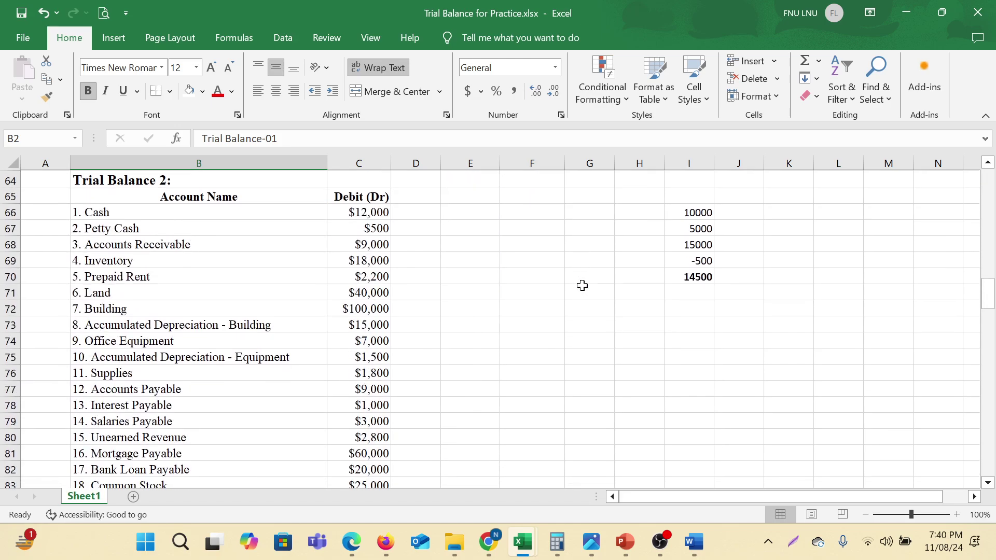
Examine Trial Balance 2's account names in column B and its amounts in C66:C115 down to the stated totals.
{"action": "left_click", "coordinate": [551, 319]}
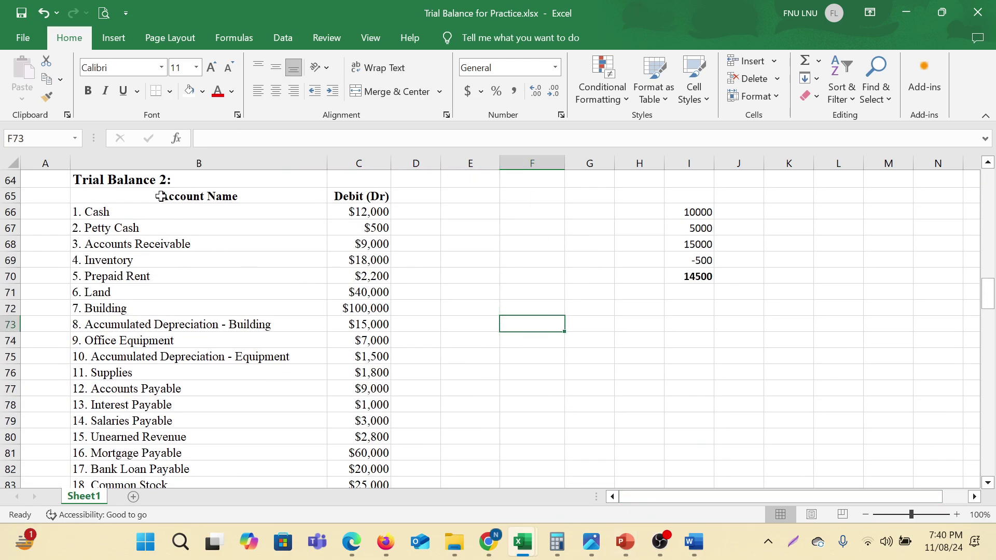
{"action": "left_click", "coordinate": [112, 177]}
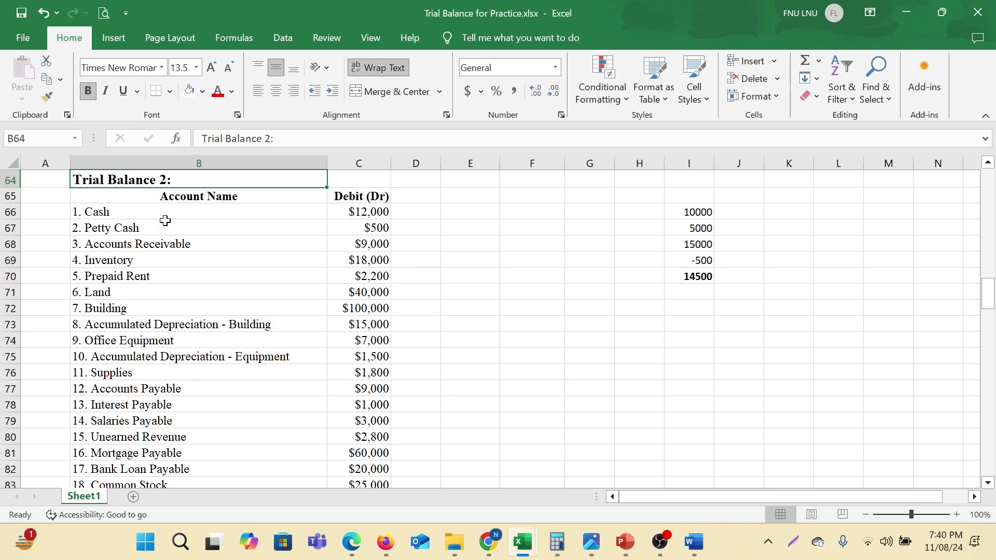
{"action": "left_click_drag", "start_coordinate": [358, 212], "coordinate": [363, 357]}
{"action": "left_click", "coordinate": [540, 302]}
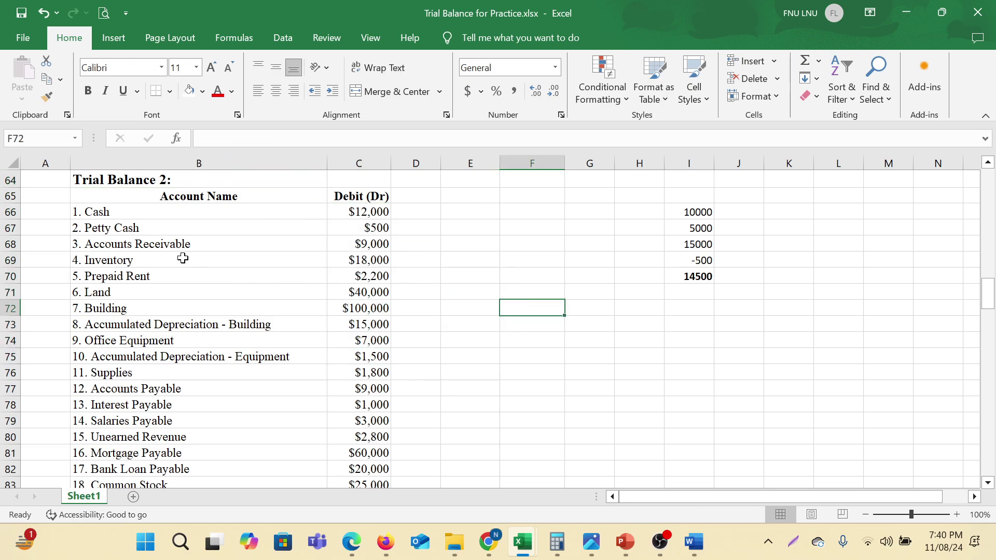
{"action": "left_click_drag", "start_coordinate": [133, 218], "coordinate": [178, 388]}
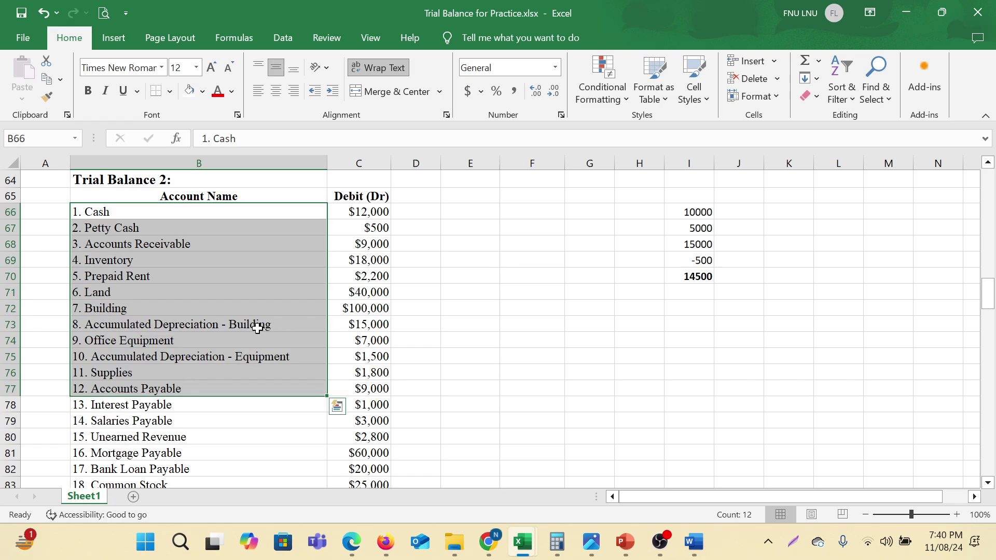
{"action": "scroll", "coordinate": [257, 329], "scroll_direction": "down", "scroll_amount": 14}
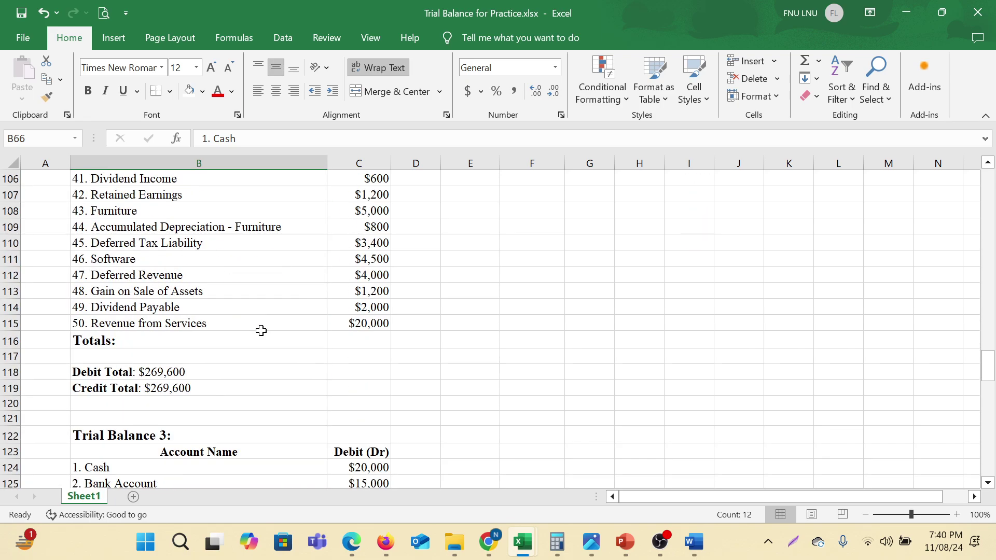
{"action": "scroll", "coordinate": [363, 350], "scroll_direction": "up", "scroll_amount": 12}
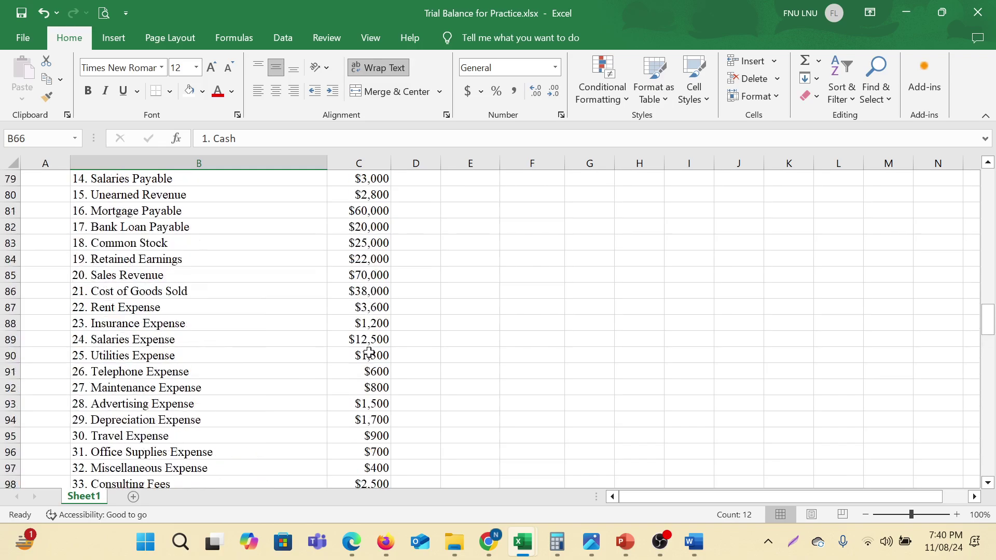
{"action": "scroll", "coordinate": [367, 351], "scroll_direction": "up", "scroll_amount": 3}
{"action": "left_click_drag", "start_coordinate": [367, 263], "coordinate": [363, 418]}
{"action": "scroll", "coordinate": [469, 372], "scroll_direction": "down", "scroll_amount": 1}
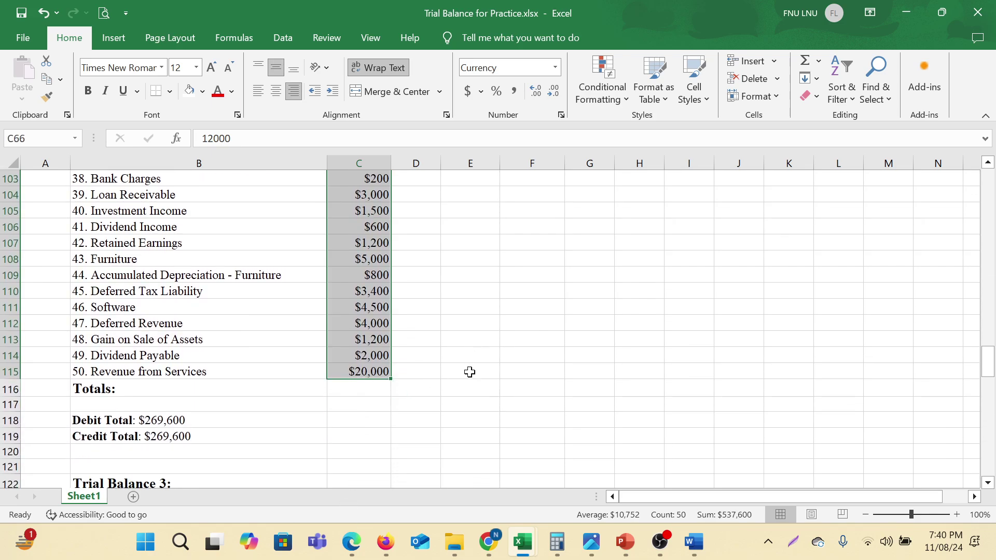
{"action": "scroll", "coordinate": [491, 351], "scroll_direction": "up", "scroll_amount": 2}
{"action": "left_click", "coordinate": [491, 351]}
{"action": "scroll", "coordinate": [491, 351], "scroll_direction": "down", "scroll_amount": 1}
{"action": "left_click", "coordinate": [375, 343]}
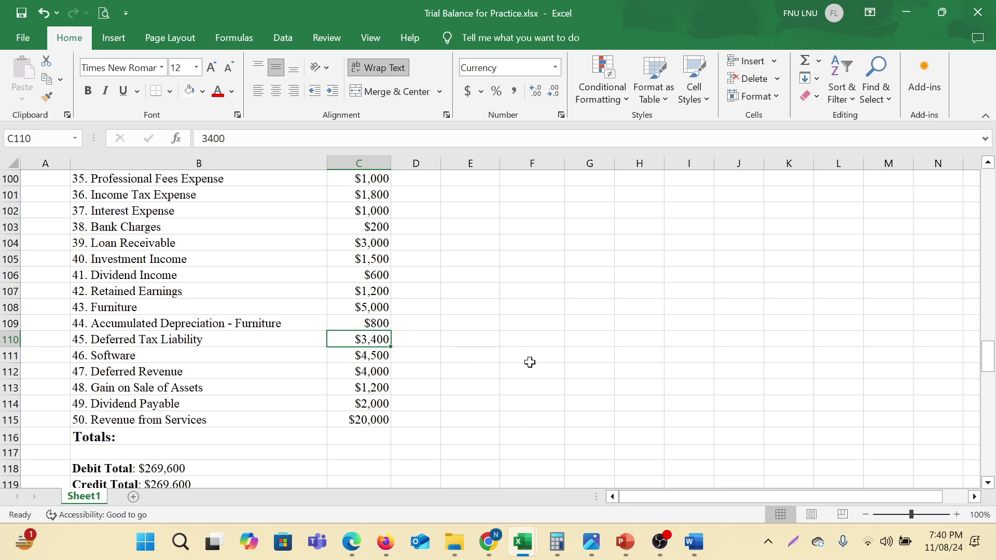
{"action": "scroll", "coordinate": [527, 380], "scroll_direction": "up", "scroll_amount": 1}
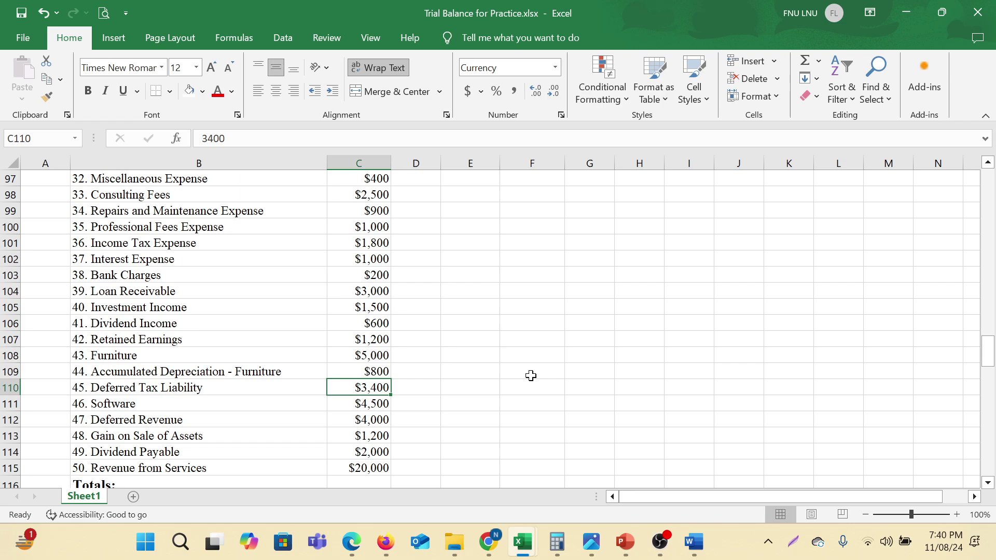
{"action": "scroll", "coordinate": [488, 374], "scroll_direction": "down", "scroll_amount": 4}
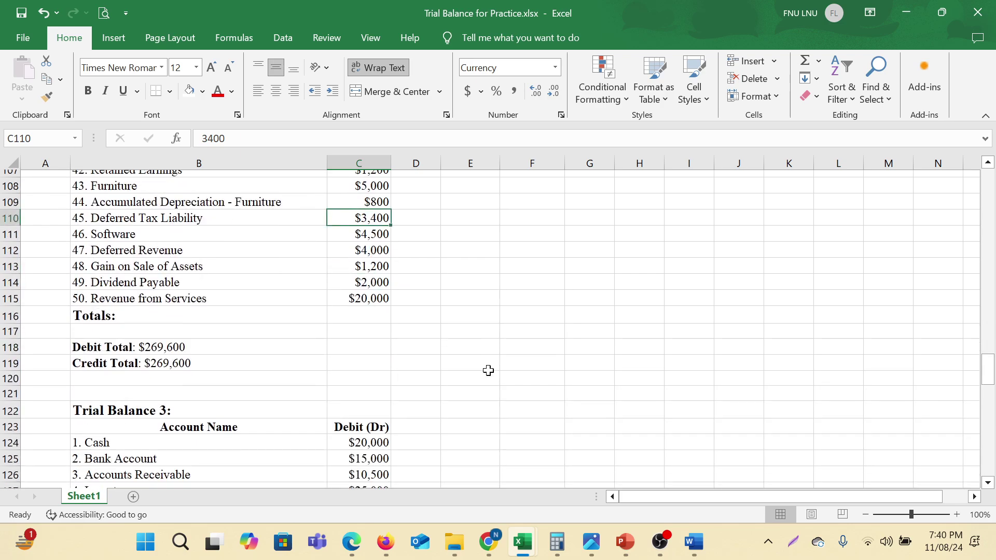
Highlight Trial Balance 2's stated debit and credit totals in B118:B119 in yellow.
{"action": "left_click", "coordinate": [141, 325]}
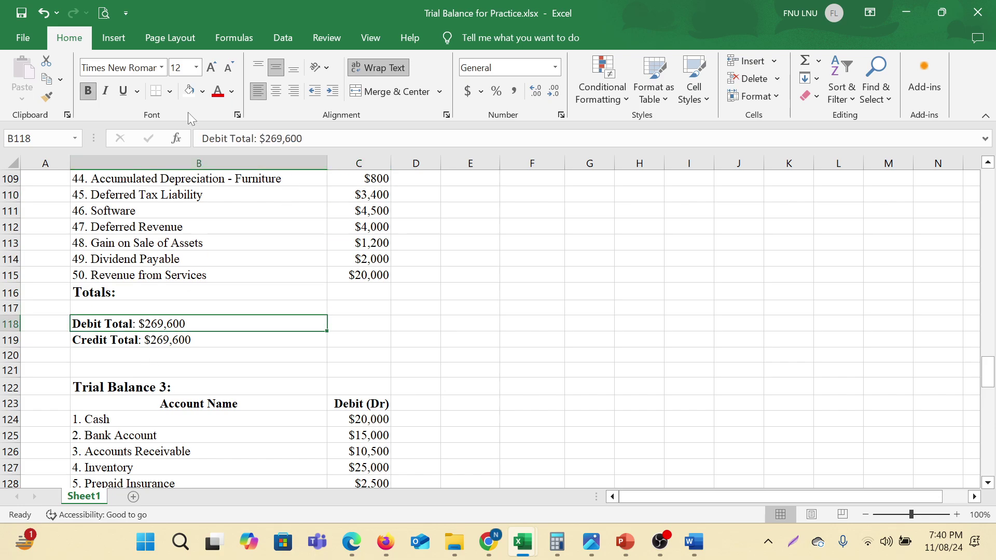
{"action": "left_click", "coordinate": [202, 93]}
{"action": "left_click", "coordinate": [224, 262]}
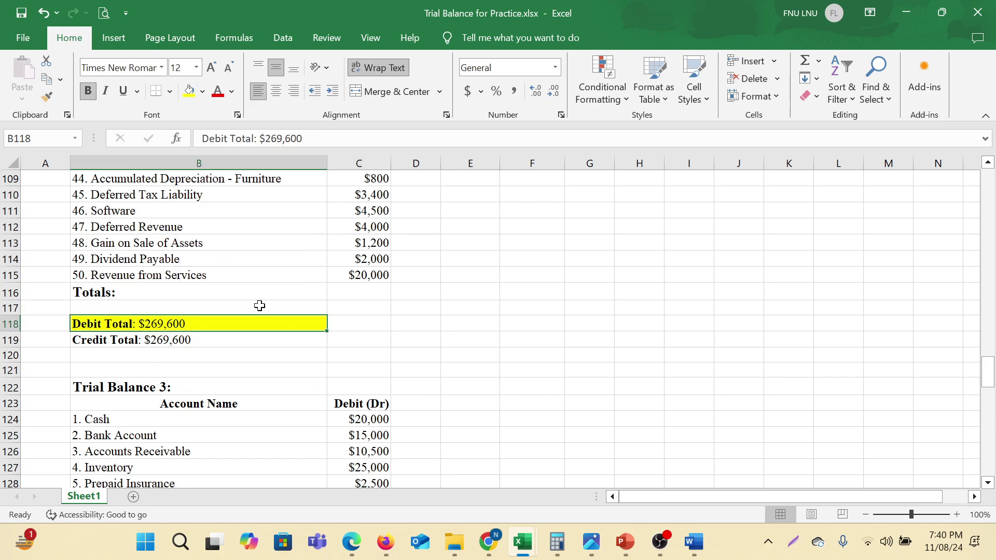
{"action": "left_click", "coordinate": [181, 338]}
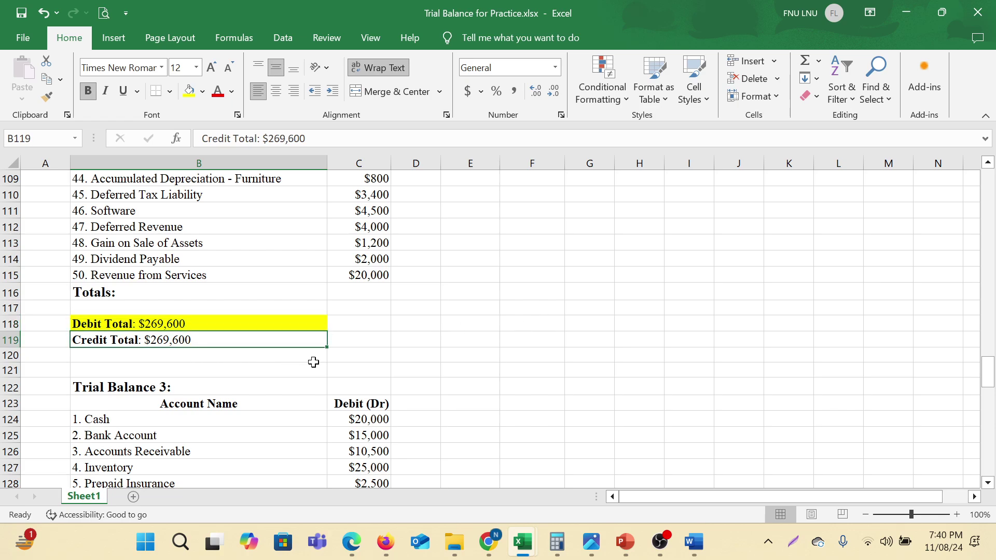
{"action": "left_click", "coordinate": [190, 91]}
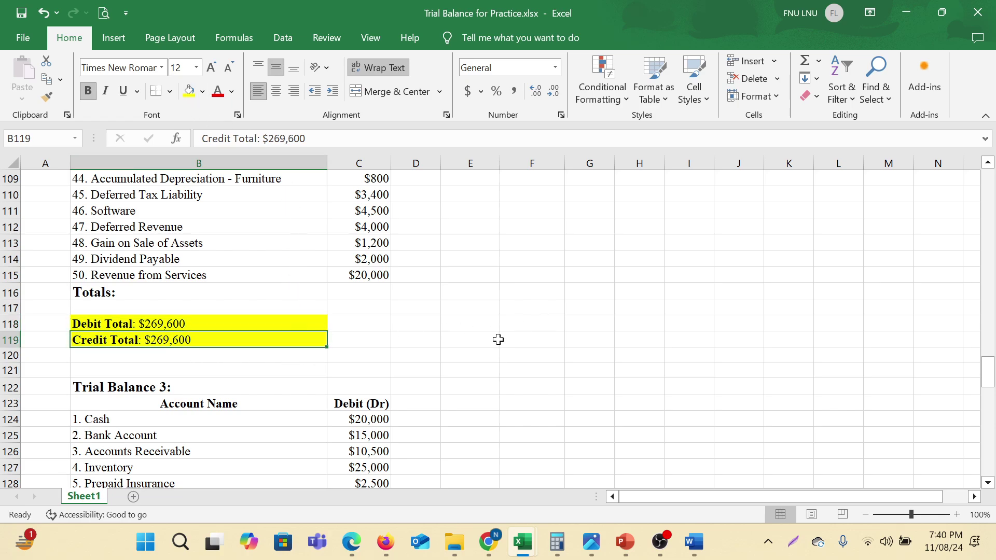
{"action": "left_click", "coordinate": [444, 303]}
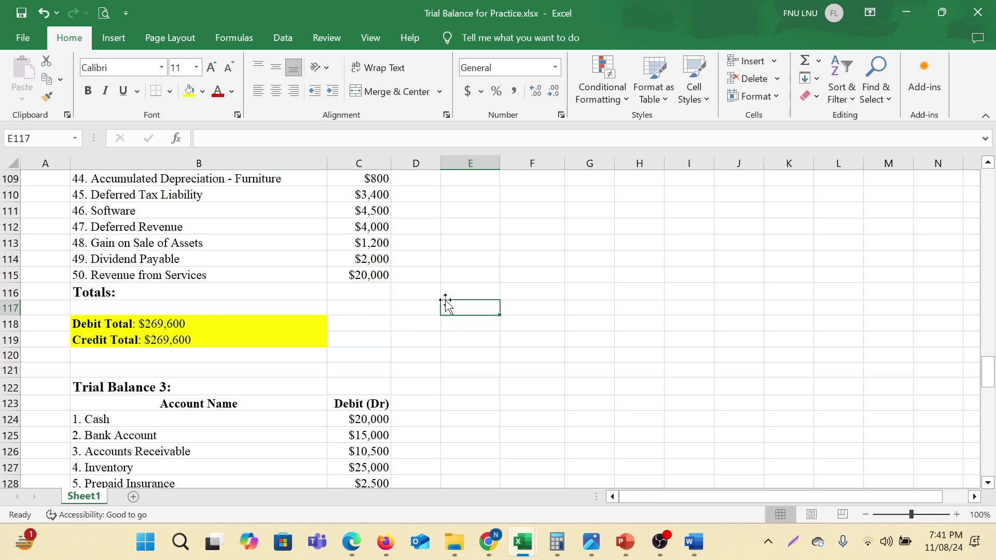
{"action": "left_click", "coordinate": [591, 309]}
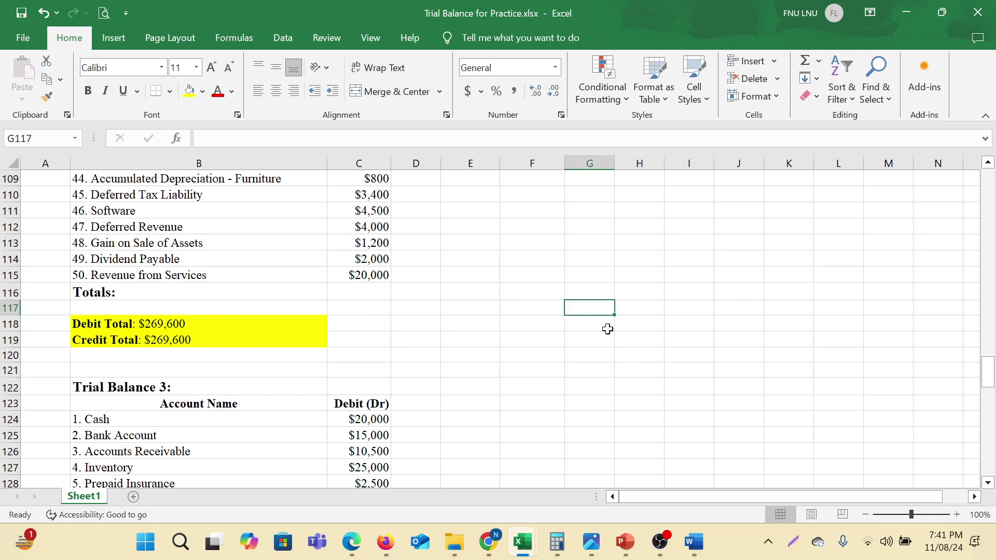
Review Trial Balance 2's amounts against the completed totals row C57:F57 of Trial Balance-01.
{"action": "scroll", "coordinate": [539, 369], "scroll_direction": "up", "scroll_amount": 2}
{"action": "left_click_drag", "start_coordinate": [376, 243], "coordinate": [381, 343]}
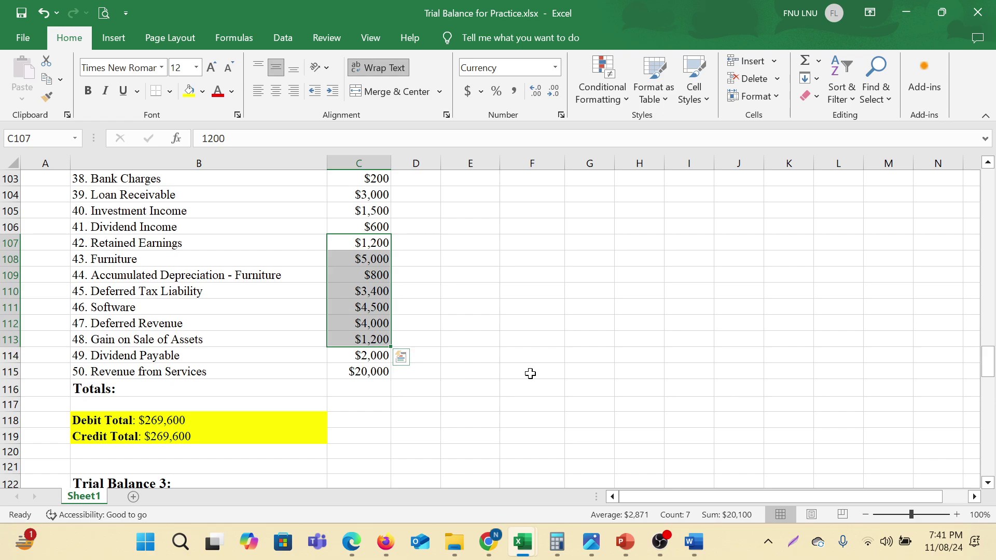
{"action": "scroll", "coordinate": [524, 374], "scroll_direction": "up", "scroll_amount": 18}
{"action": "left_click_drag", "start_coordinate": [378, 307], "coordinate": [540, 310]}
{"action": "scroll", "coordinate": [539, 345], "scroll_direction": "down", "scroll_amount": 8}
{"action": "scroll", "coordinate": [533, 356], "scroll_direction": "down", "scroll_amount": 16}
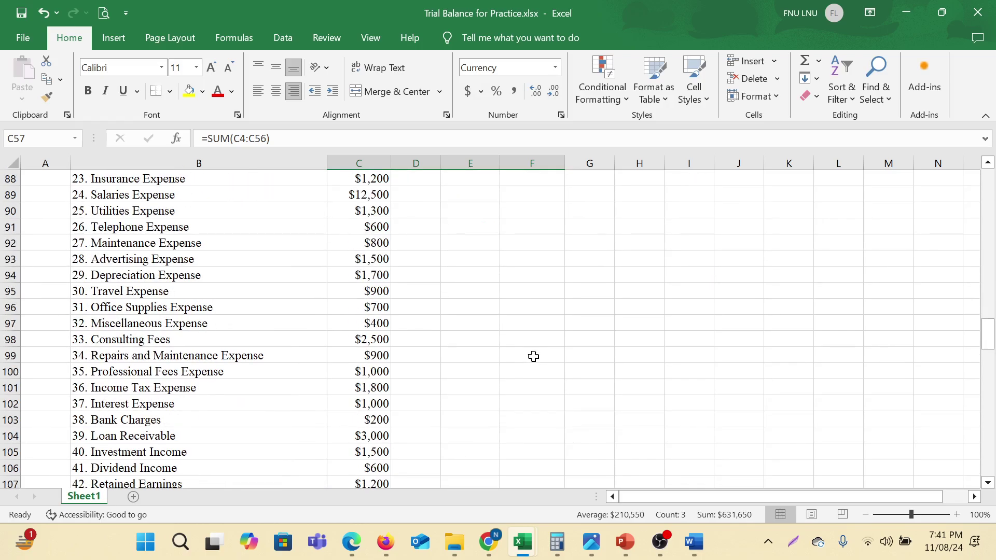
{"action": "scroll", "coordinate": [475, 351], "scroll_direction": "up", "scroll_amount": 1}
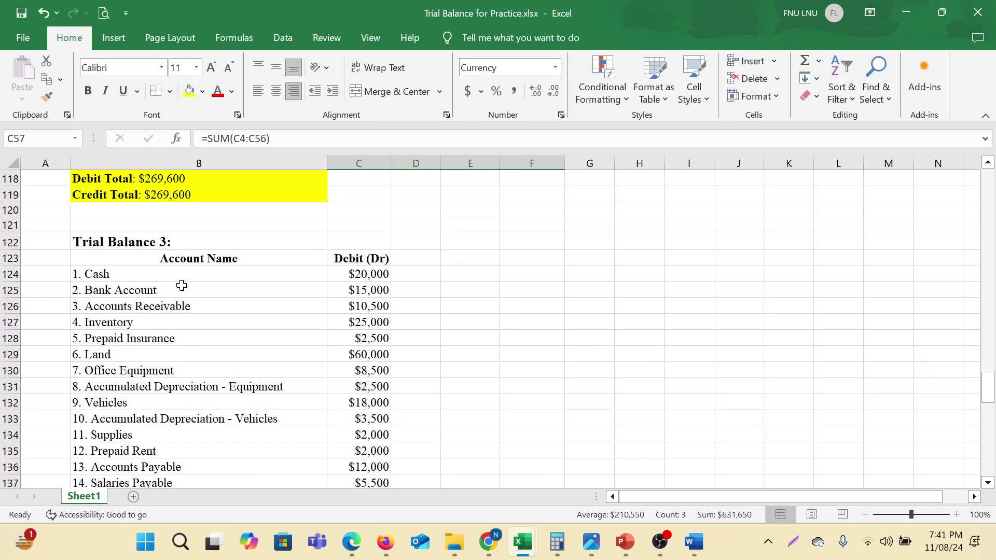
Highlight Trial Balance 3's stated debit and credit totals in B176:B177 in yellow.
{"action": "left_click", "coordinate": [139, 243]}
{"action": "left_click", "coordinate": [363, 275]}
{"action": "scroll", "coordinate": [374, 328], "scroll_direction": "down", "scroll_amount": 7}
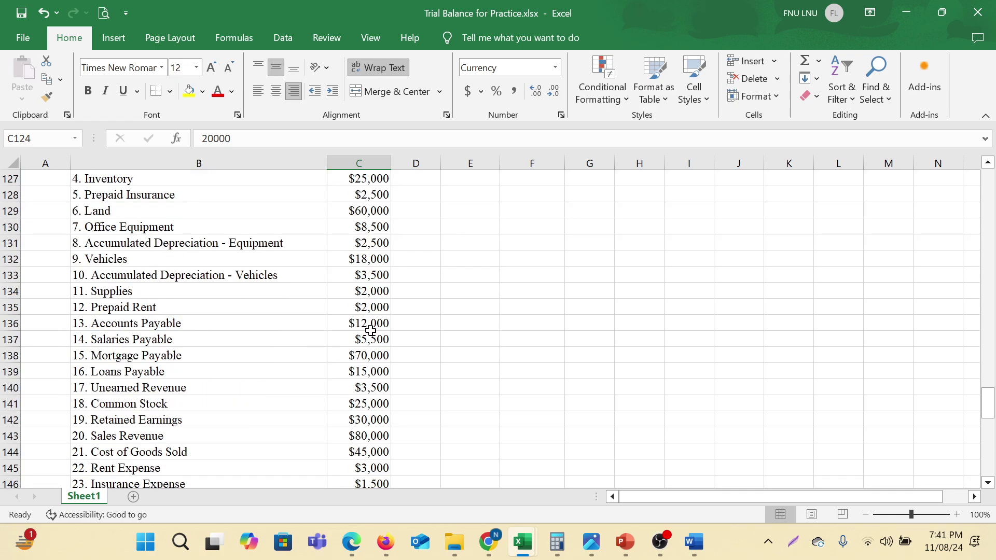
{"action": "scroll", "coordinate": [394, 338], "scroll_direction": "down", "scroll_amount": 8}
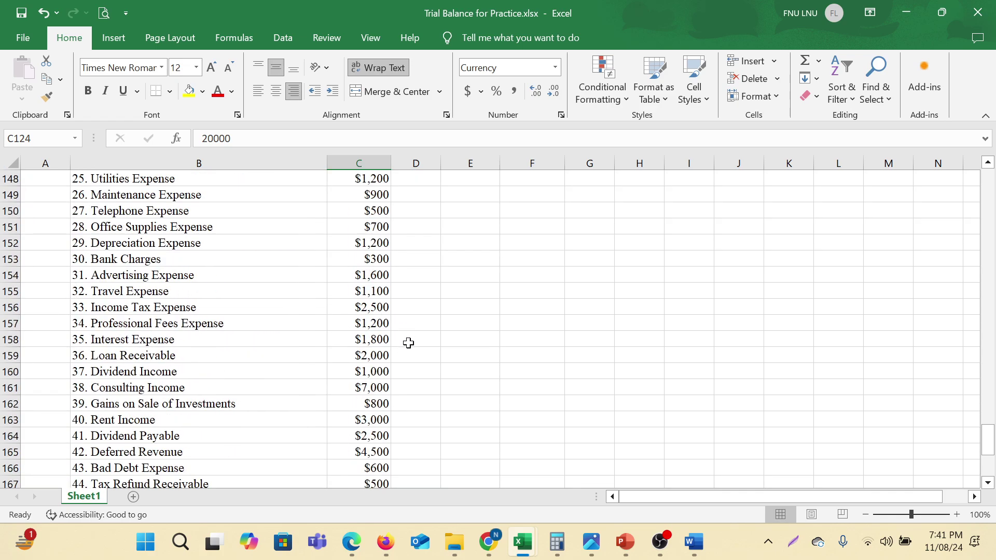
{"action": "left_click", "coordinate": [529, 386]}
{"action": "left_click", "coordinate": [123, 383]}
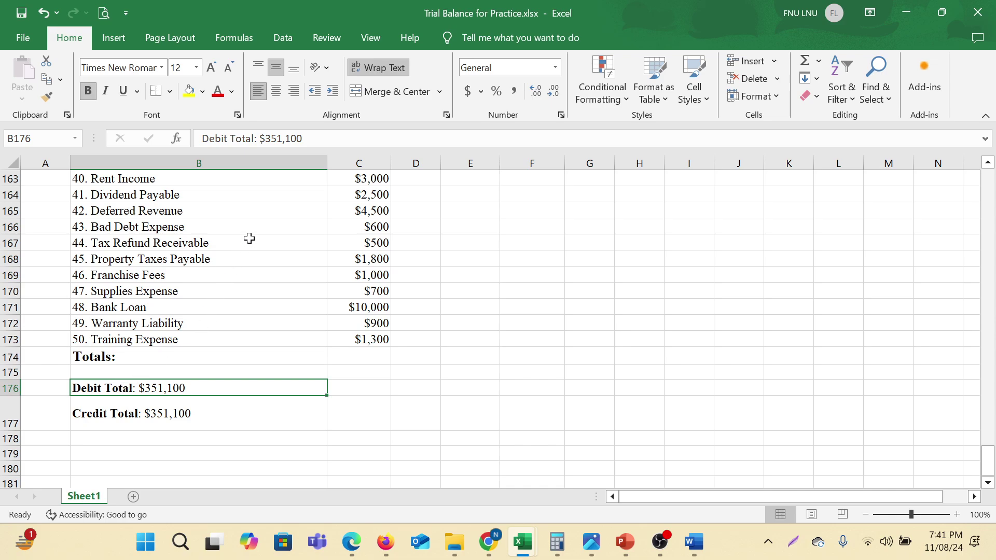
{"action": "left_click", "coordinate": [189, 92]}
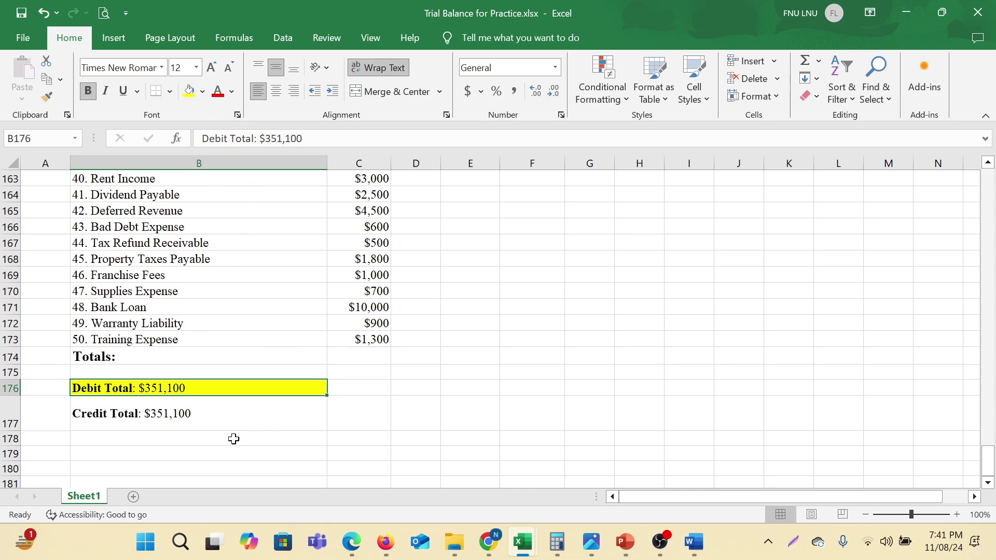
{"action": "left_click", "coordinate": [179, 413]}
{"action": "left_click", "coordinate": [188, 92]}
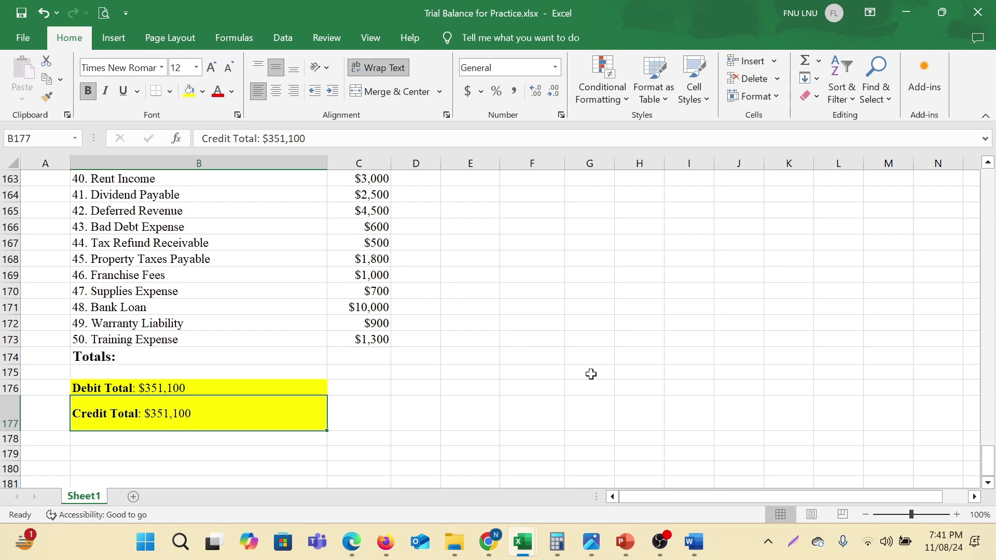
{"action": "scroll", "coordinate": [558, 427], "scroll_direction": "up", "scroll_amount": 2}
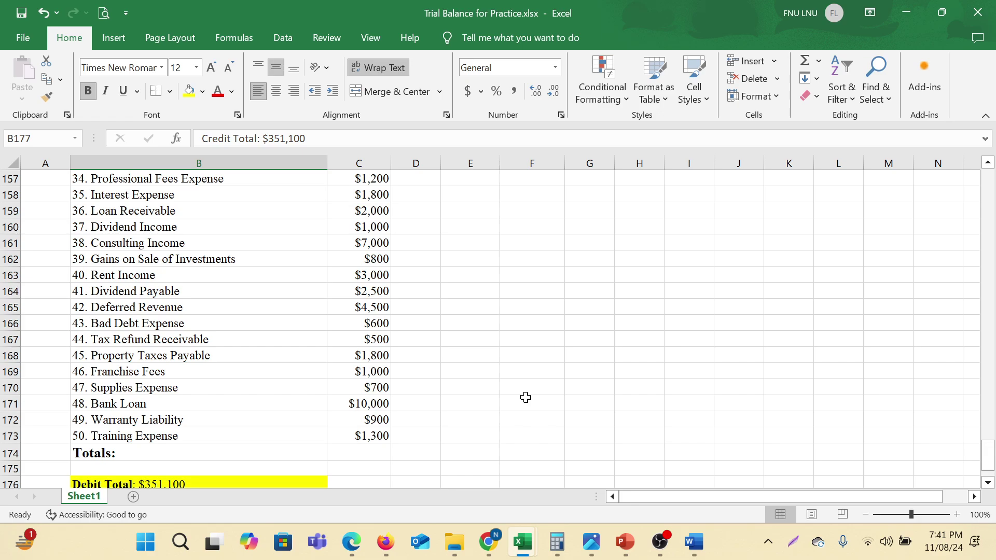
{"action": "scroll", "coordinate": [561, 352], "scroll_direction": "up", "scroll_amount": 12}
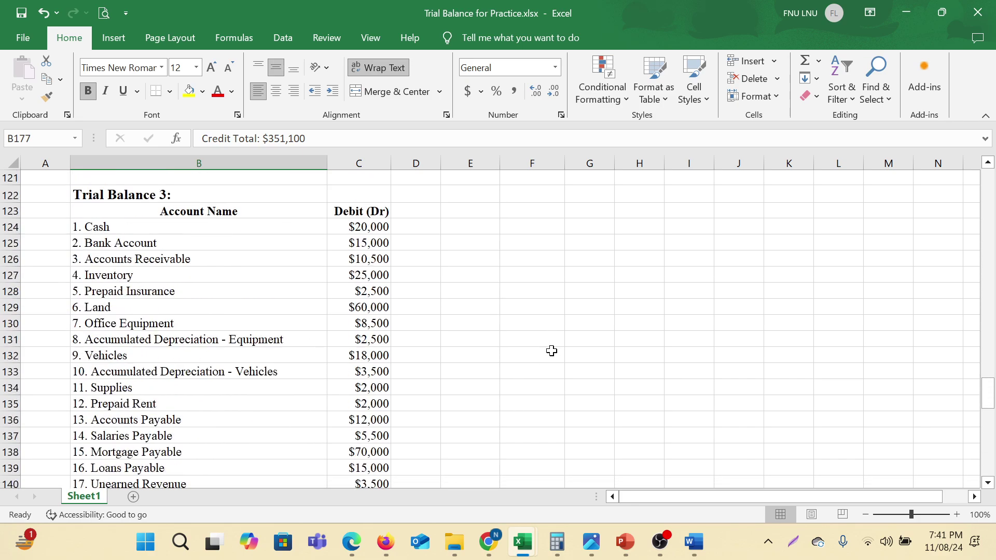
{"action": "scroll", "coordinate": [571, 341], "scroll_direction": "up", "scroll_amount": 4}
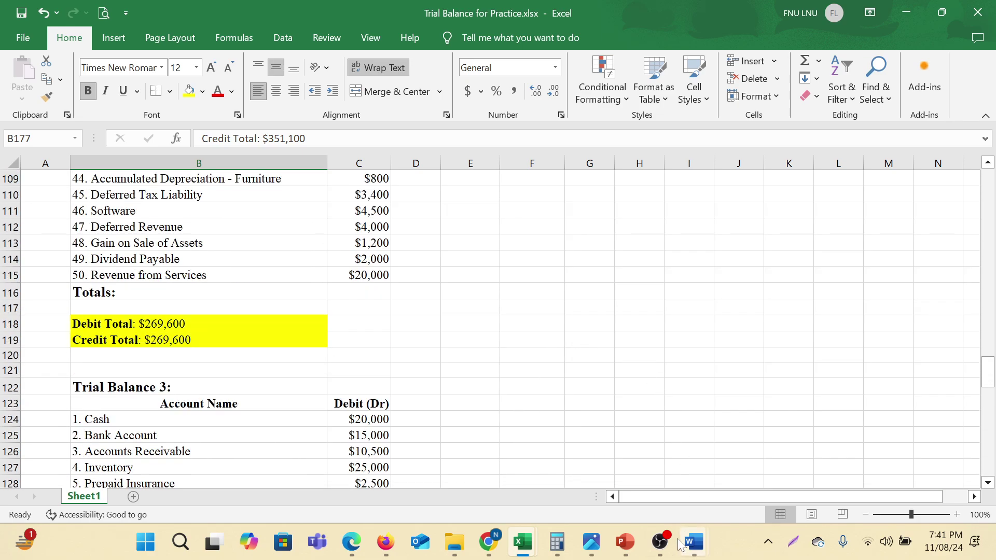
{"action": "left_click", "coordinate": [662, 542]}
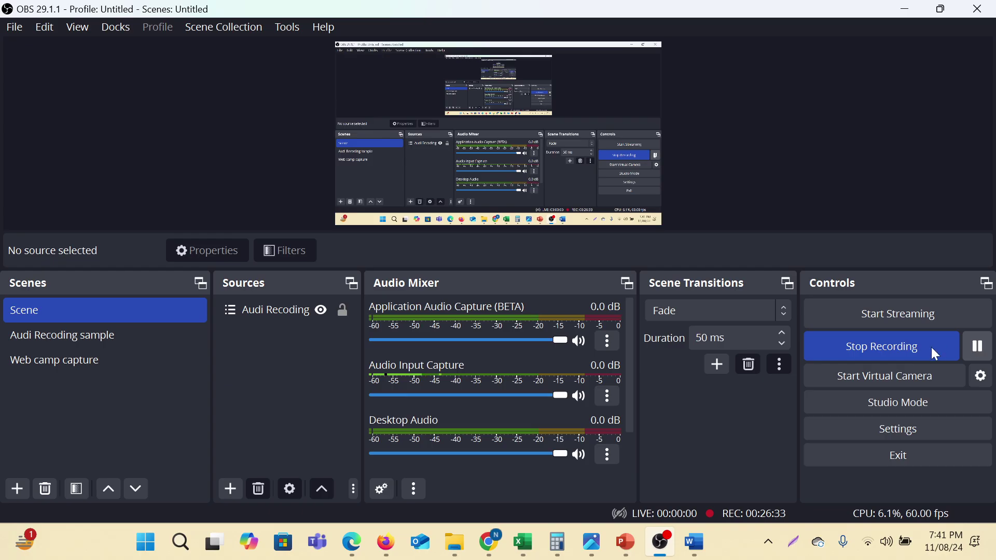